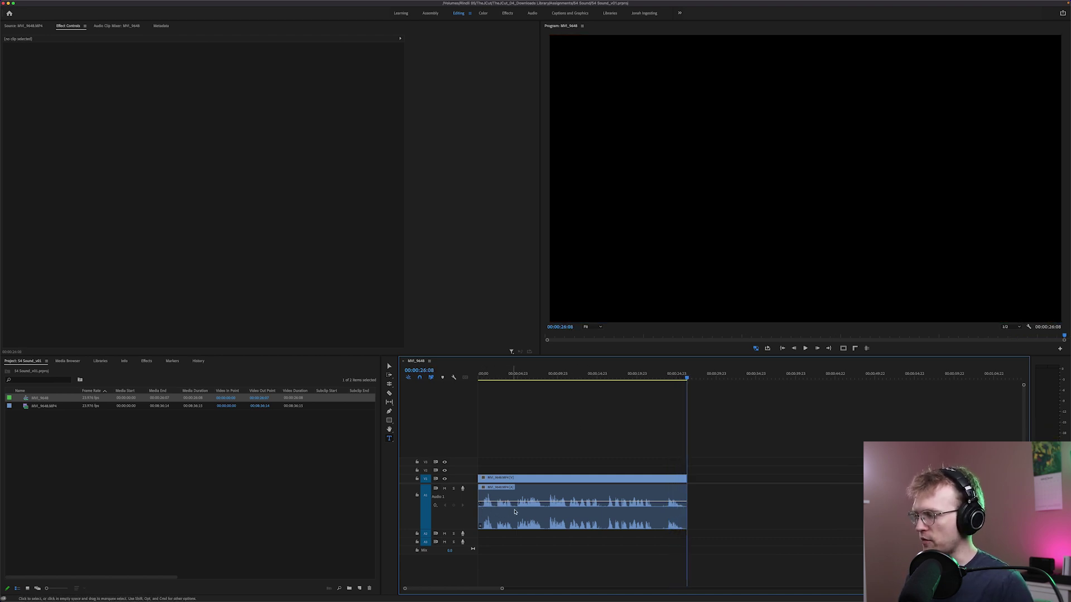
Save the project, then play short sections of the clip from about 21 seconds and 16 seconds to review its audio.
key("super+s")
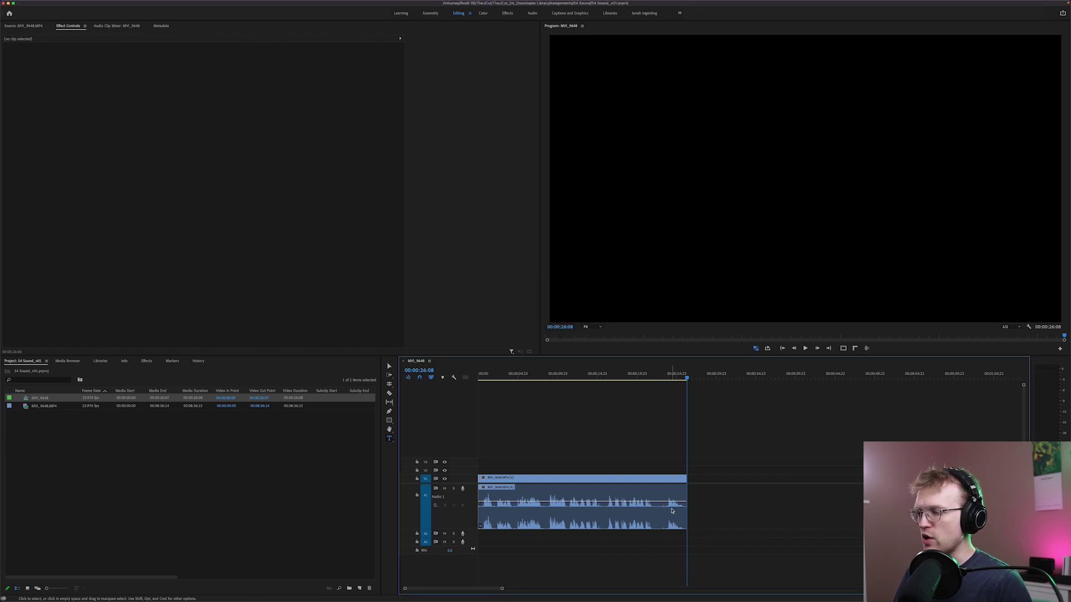
left_click(651, 376)
left_click(687, 414)
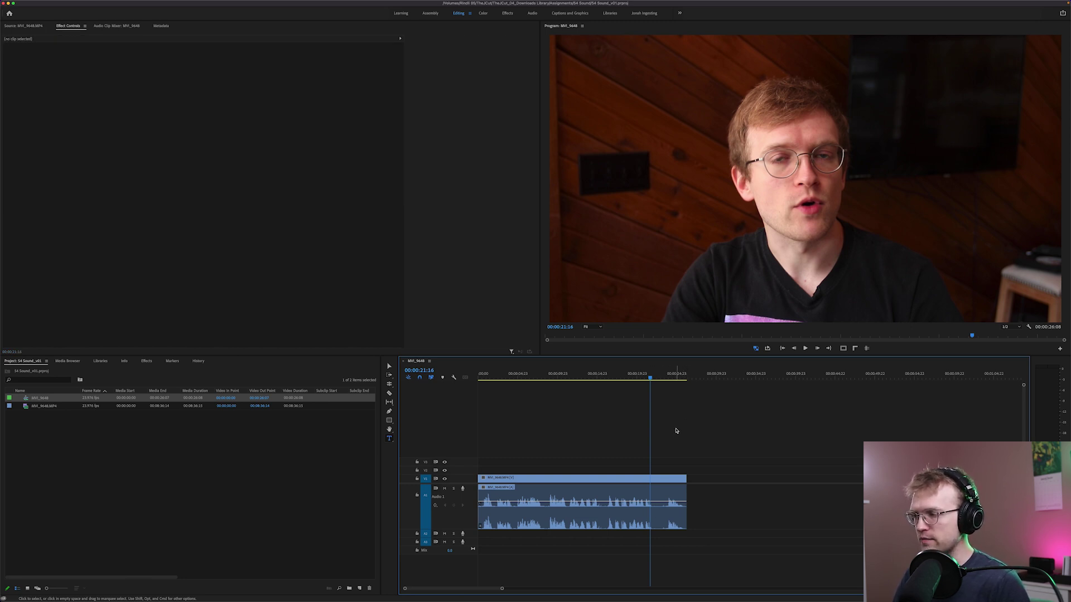
left_click(550, 509)
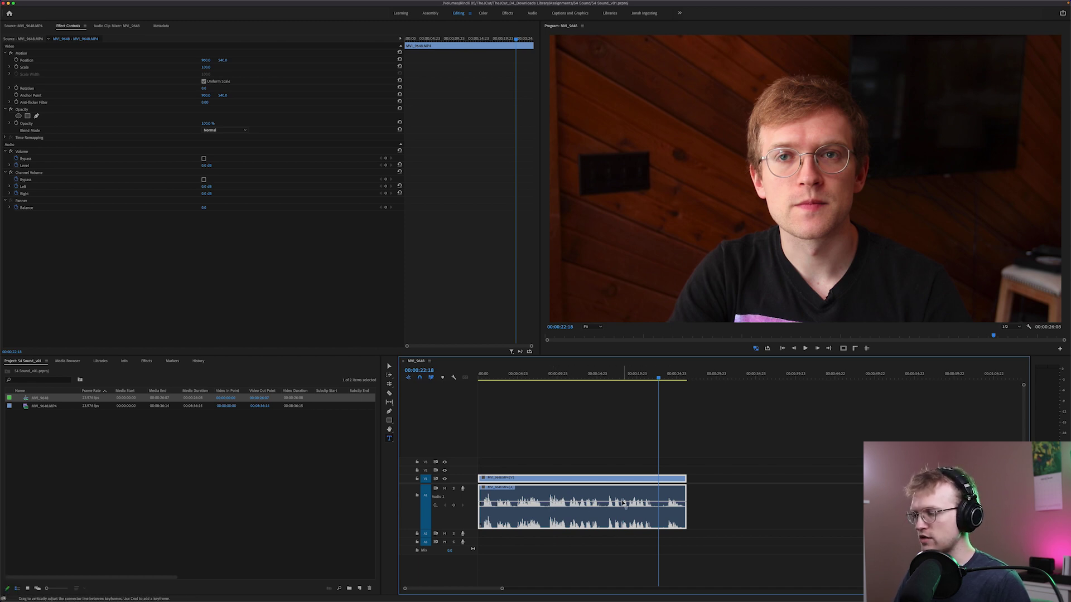
left_click(610, 376)
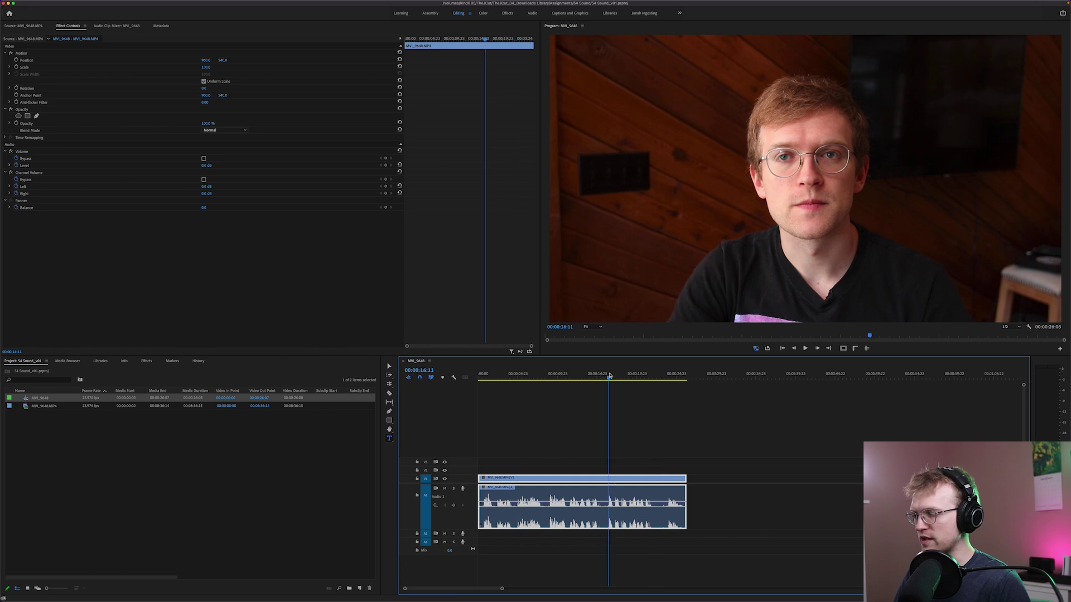
left_click(679, 430)
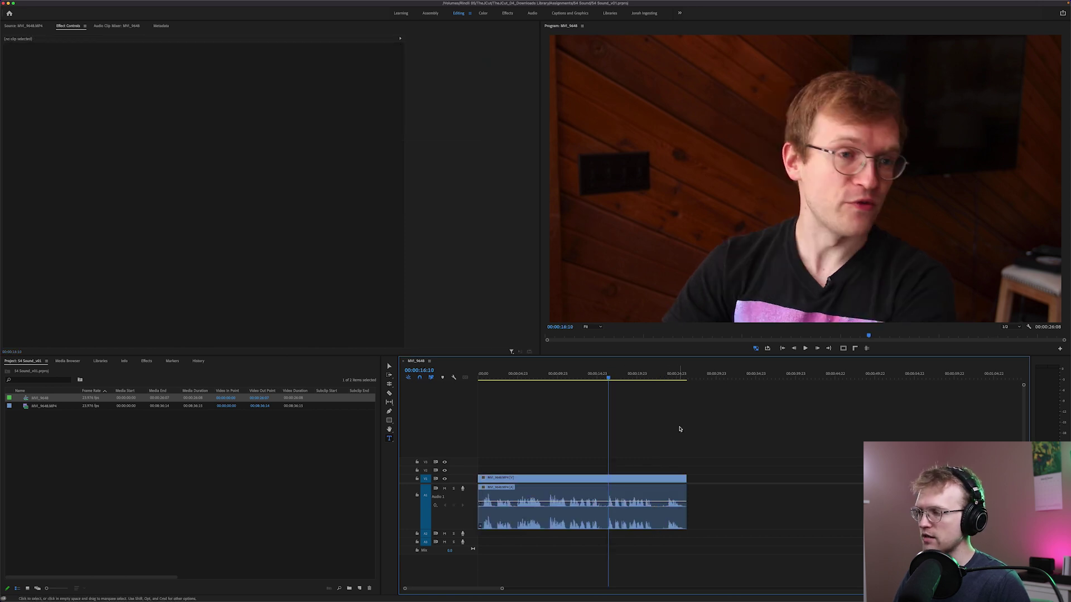
left_click(541, 501)
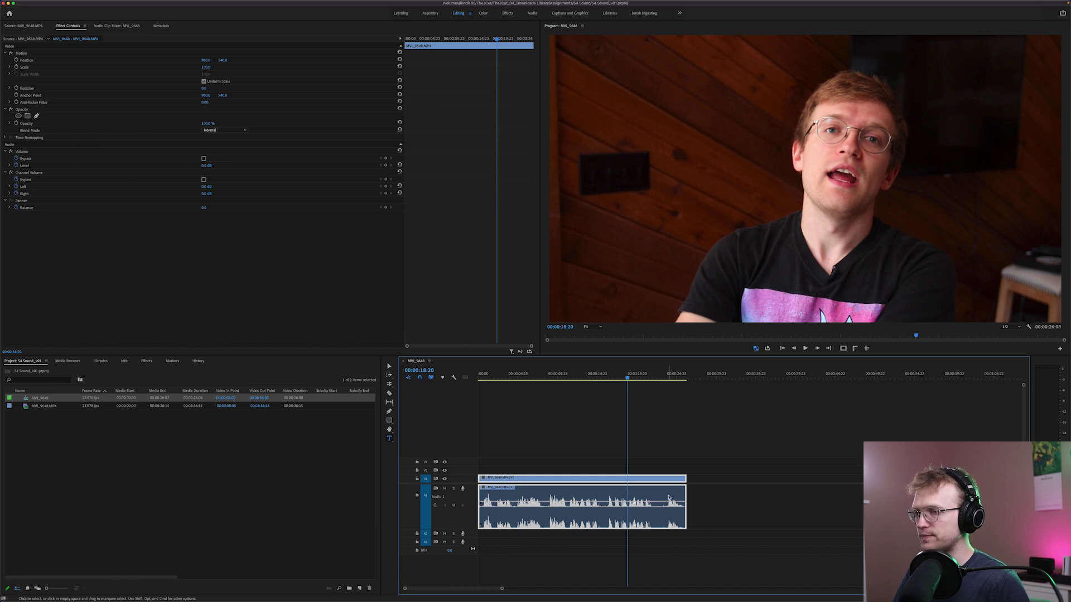
Play the sequence from 00:00:04:21 through the loud passage near 9 seconds and check the levels on the audio meters.
left_click(518, 377)
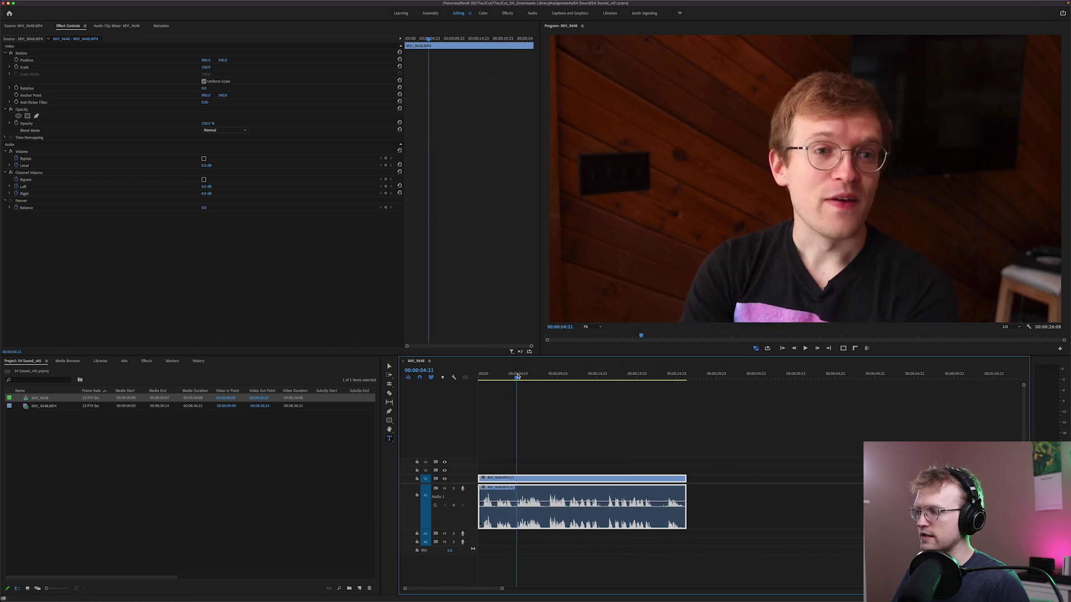
key("space")
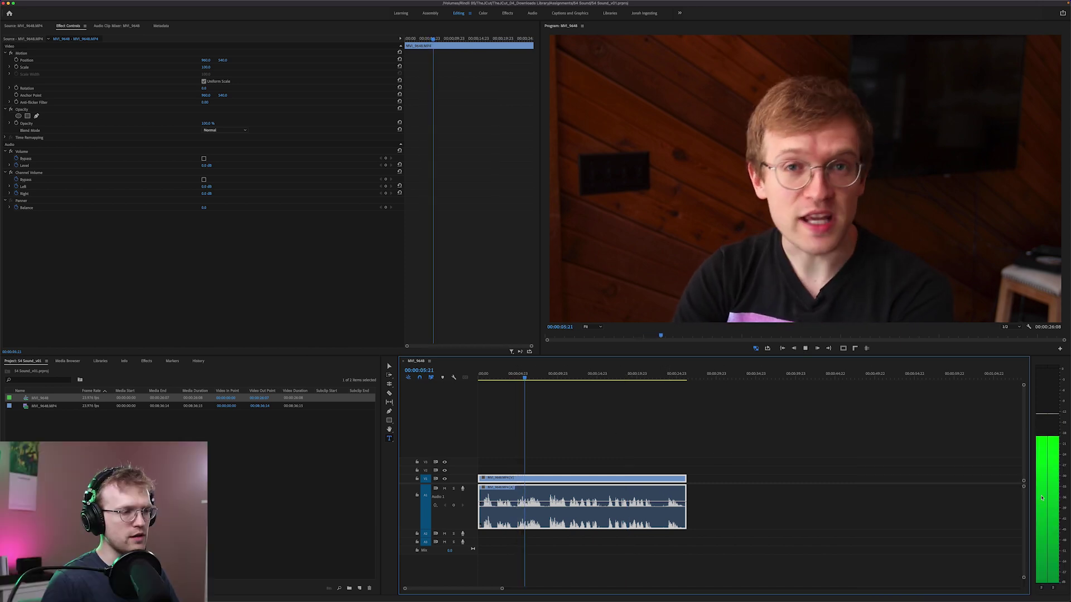
key("space")
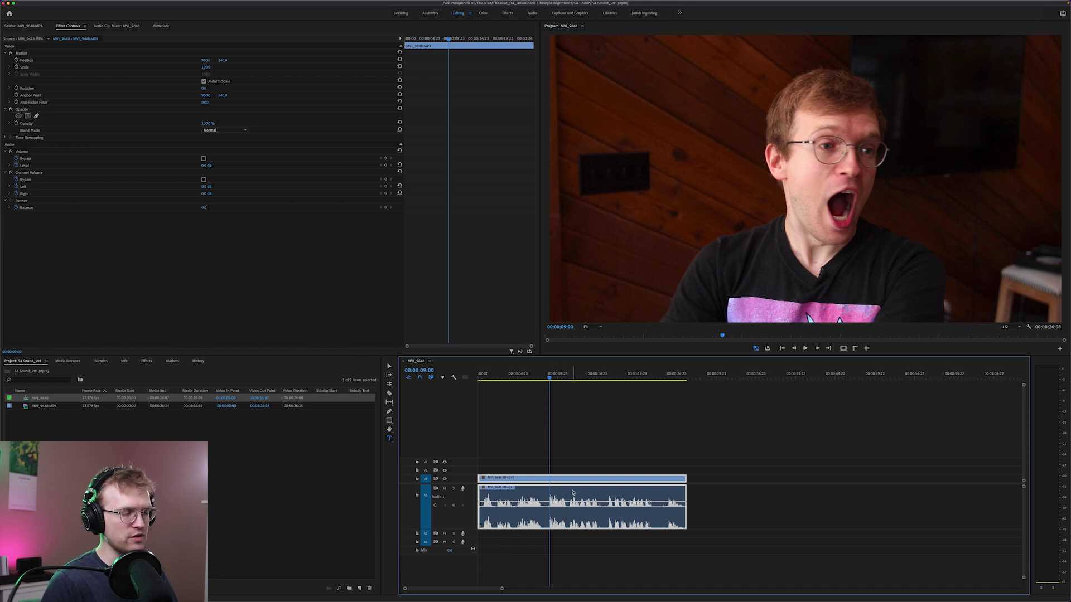
key("space")
left_click(614, 458)
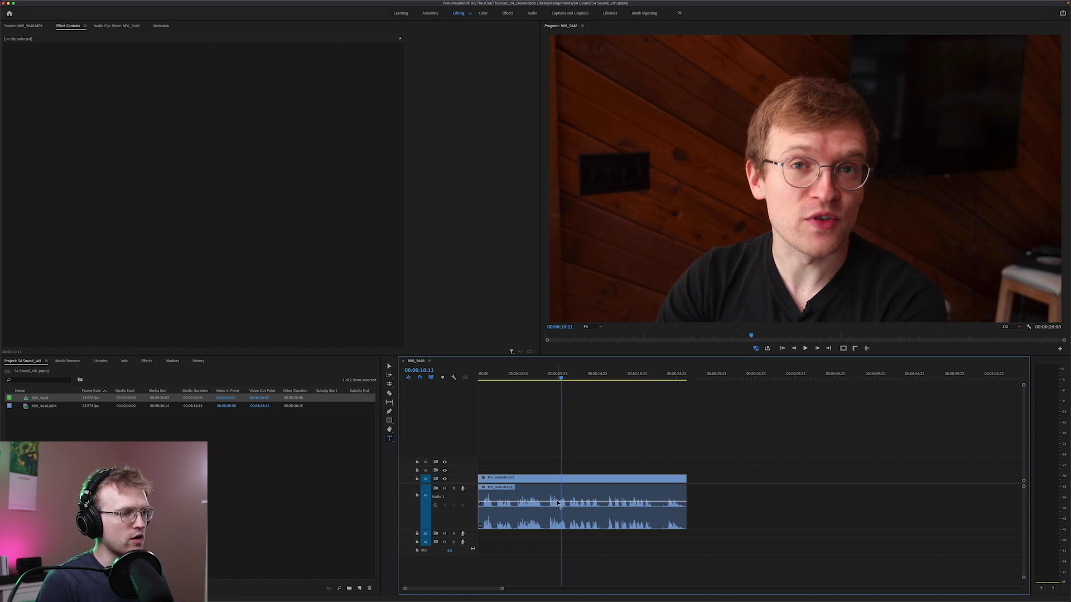
left_click(1047, 422)
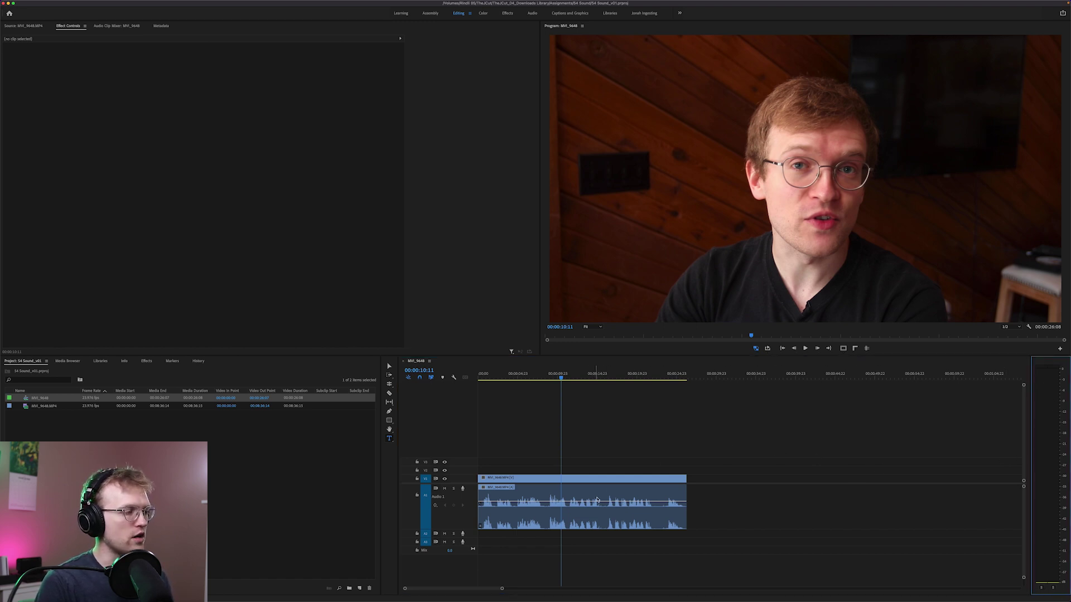
left_click(726, 416)
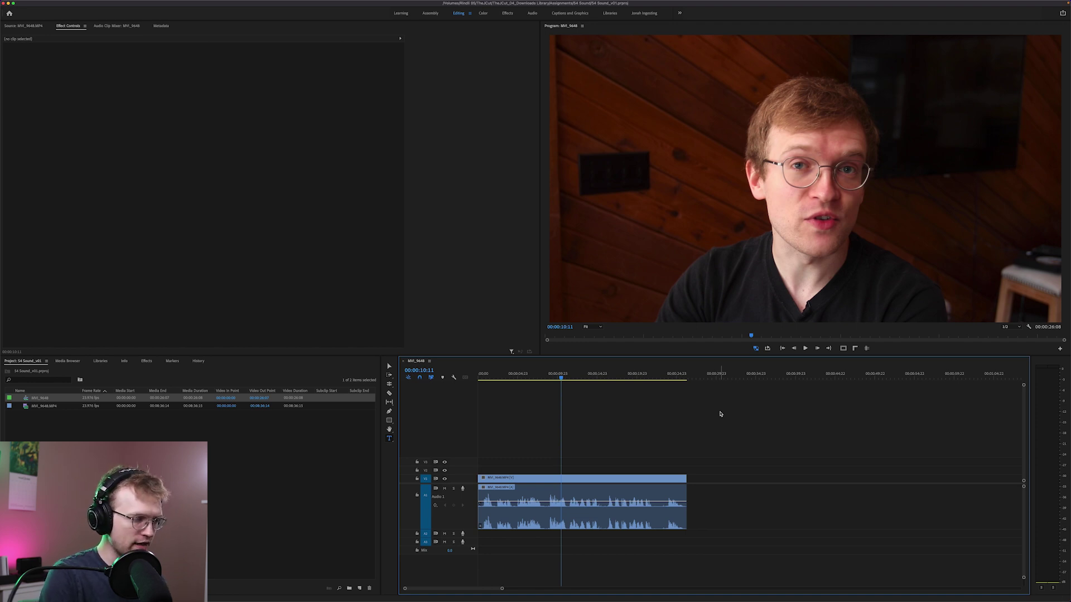
Play the quiet gap from about 00:00:21:19 to 00:00:23:16 twice to listen for background noise.
left_click_drag(648, 374, 652, 376)
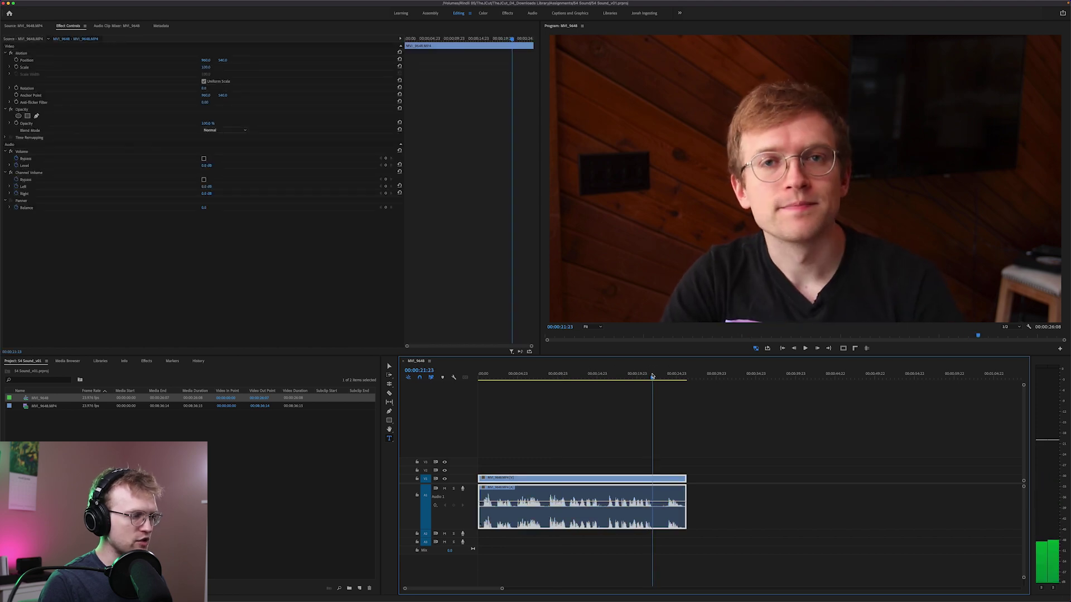
left_click(723, 407)
key("space")
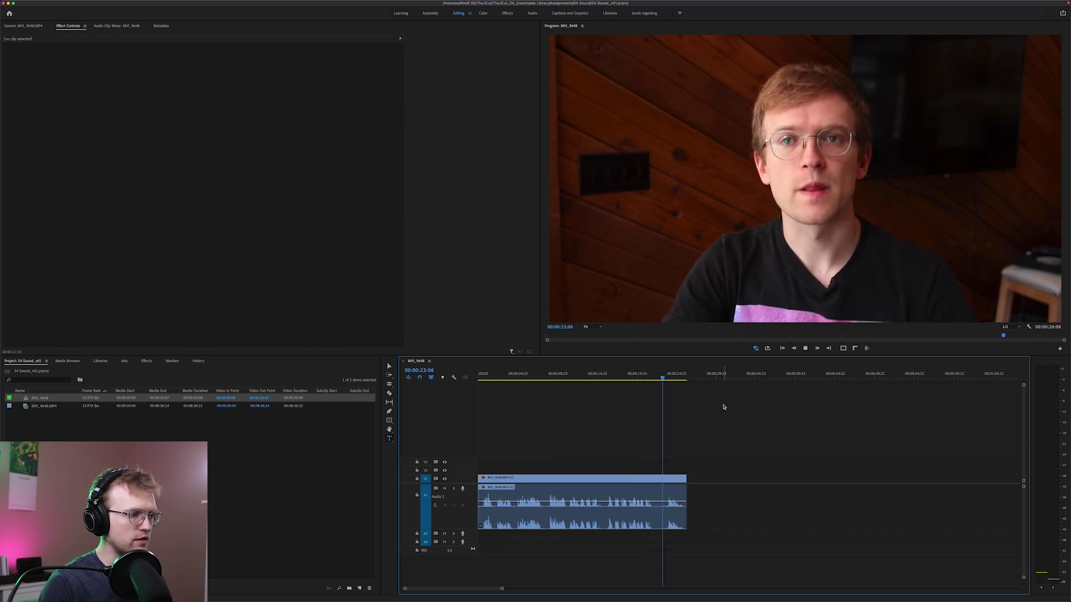
key("space")
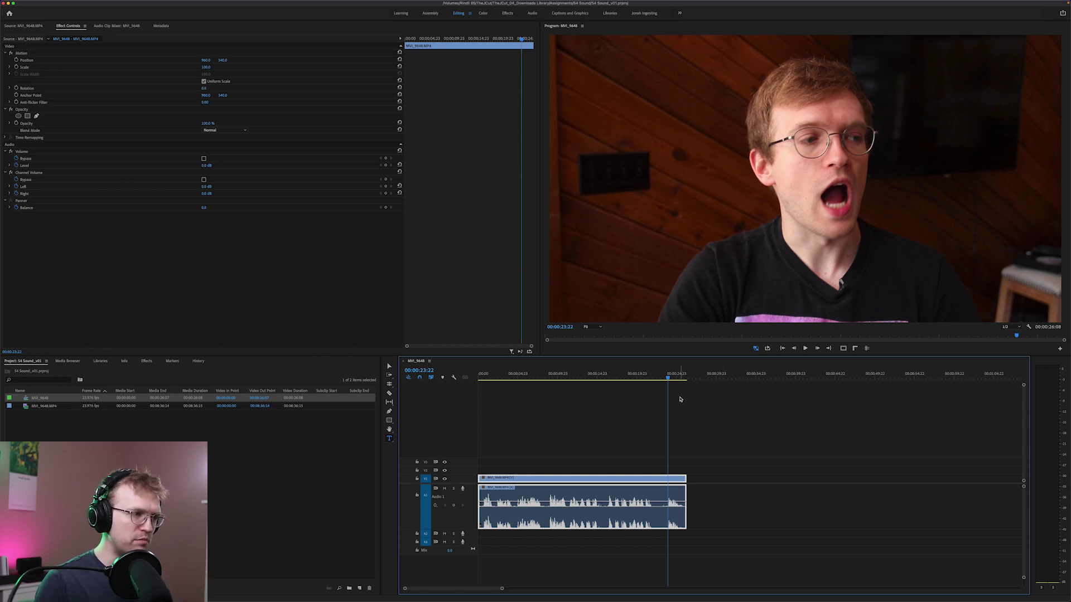
left_click(652, 379)
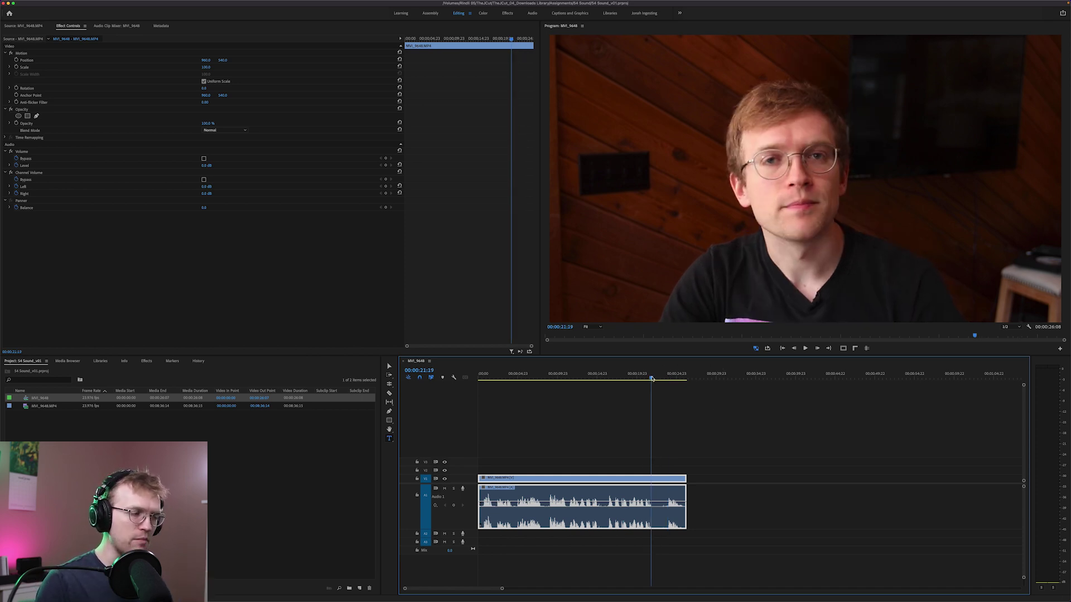
left_click(768, 437)
key("space")
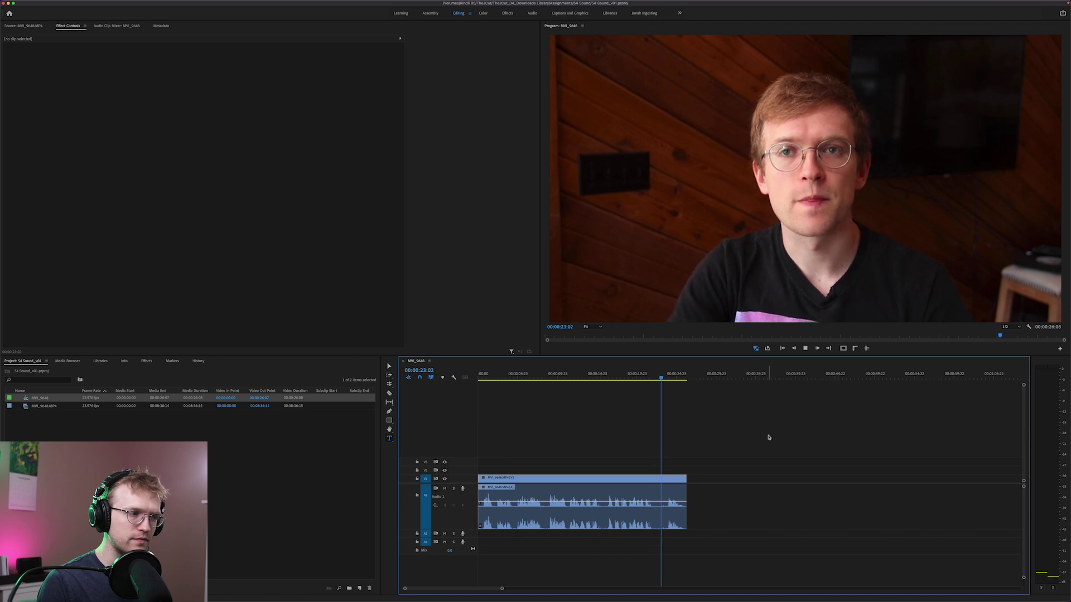
key("space")
key("super+a")
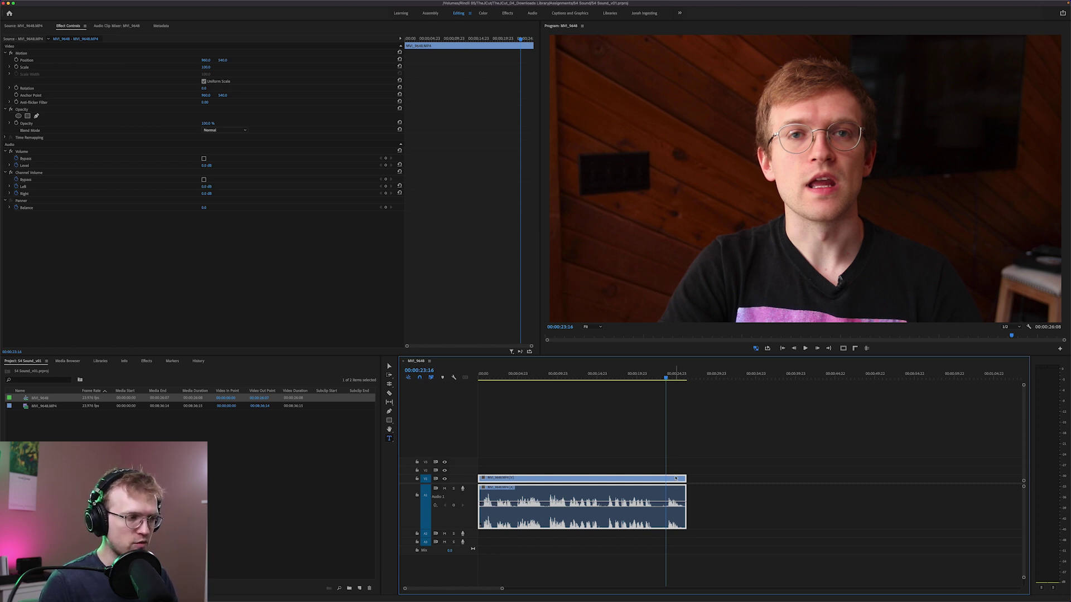
left_click(640, 437)
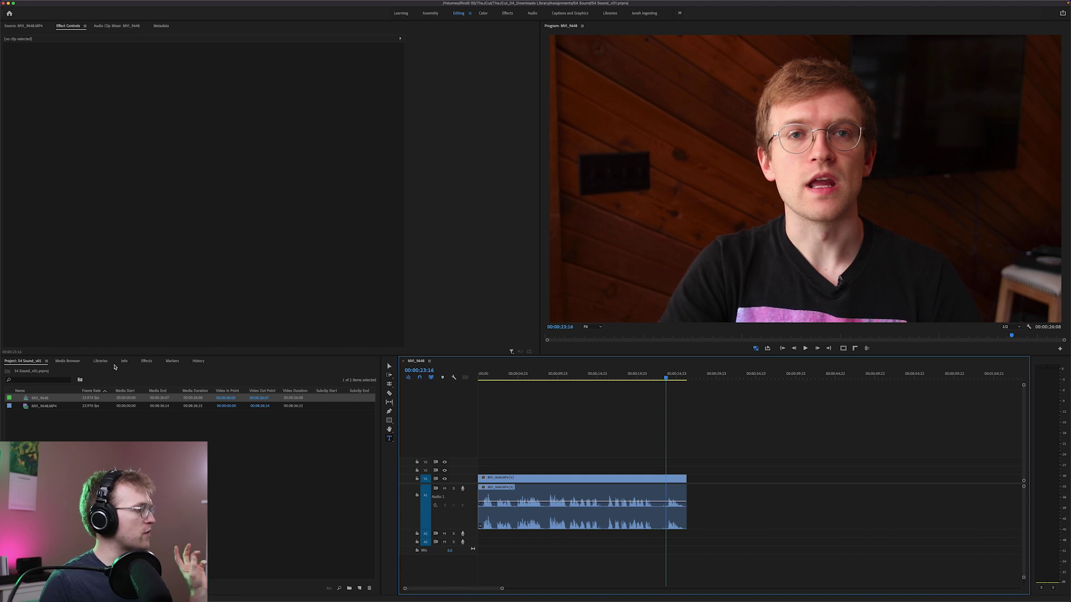
Examine the audio effect categories, including Amplitude and Compression, Filter and EQ, Noise Reduction/Restoration, Reverb, and Time and Pitch.
left_click(146, 361)
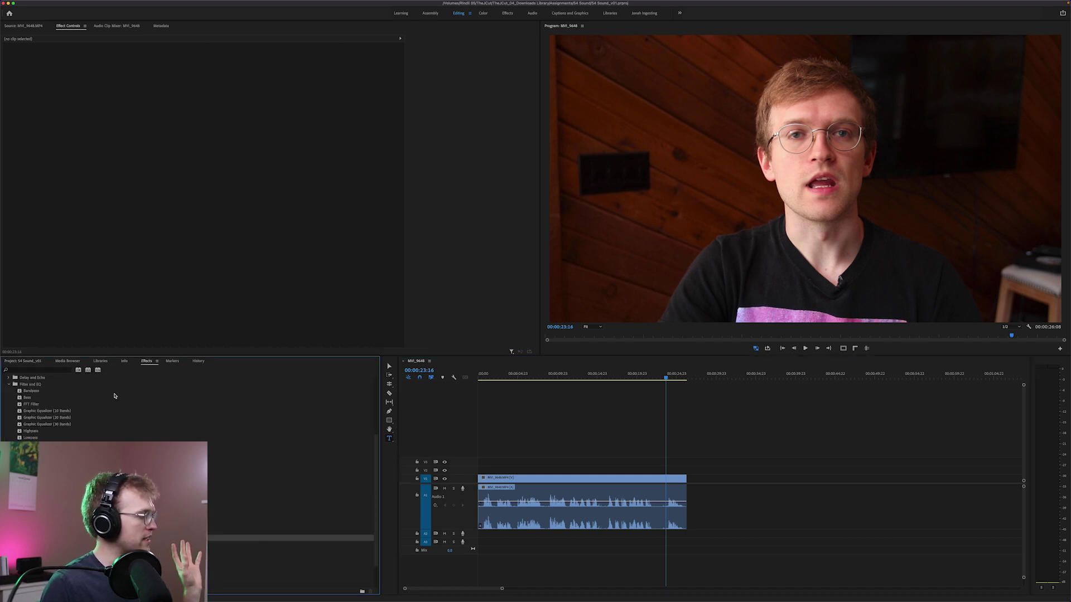
scroll(32, 425, "up", 5)
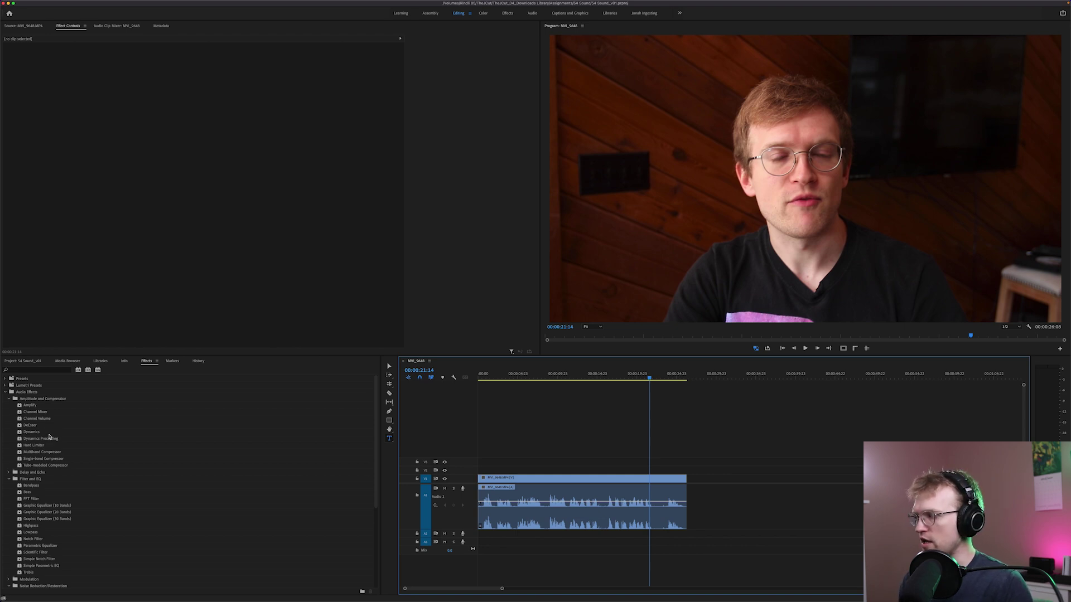
left_click(57, 400)
left_click(39, 481)
scroll(100, 480, "down", 5)
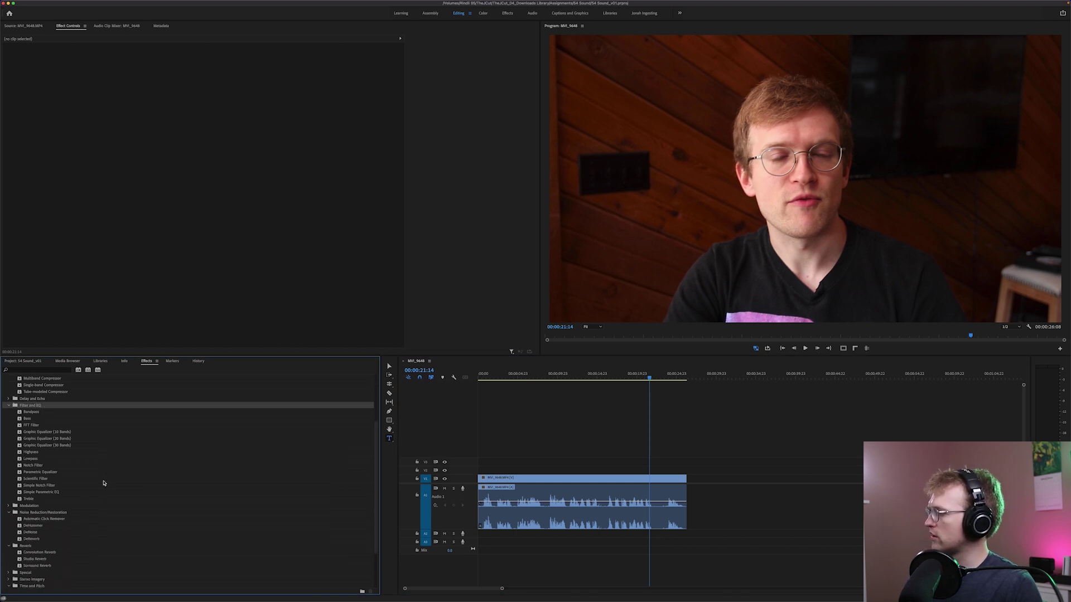
left_click(72, 499)
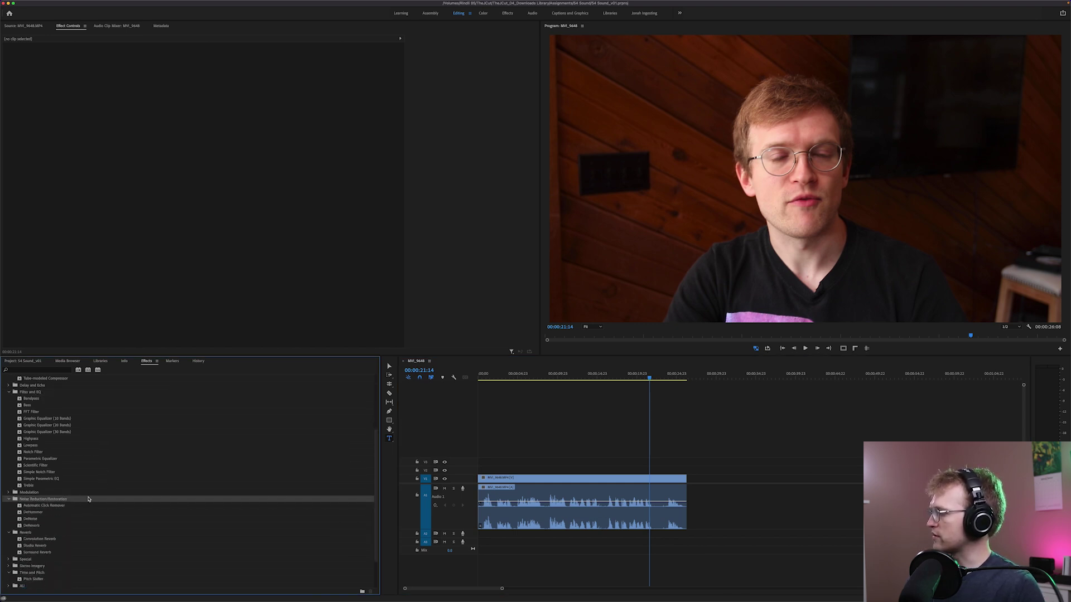
scroll(87, 500, "down", 2)
left_click(31, 493)
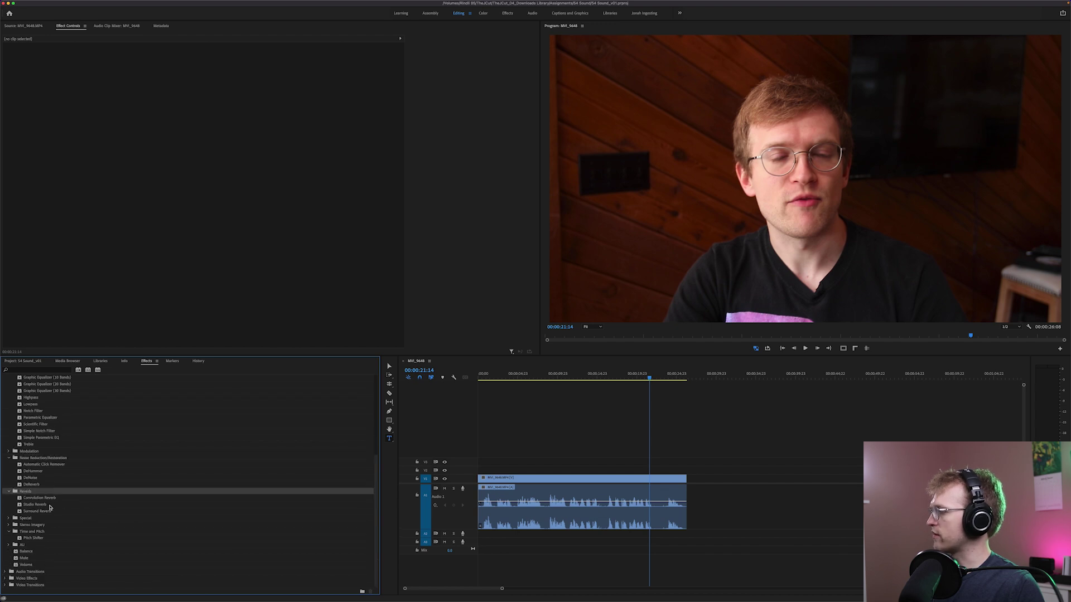
left_click(31, 533)
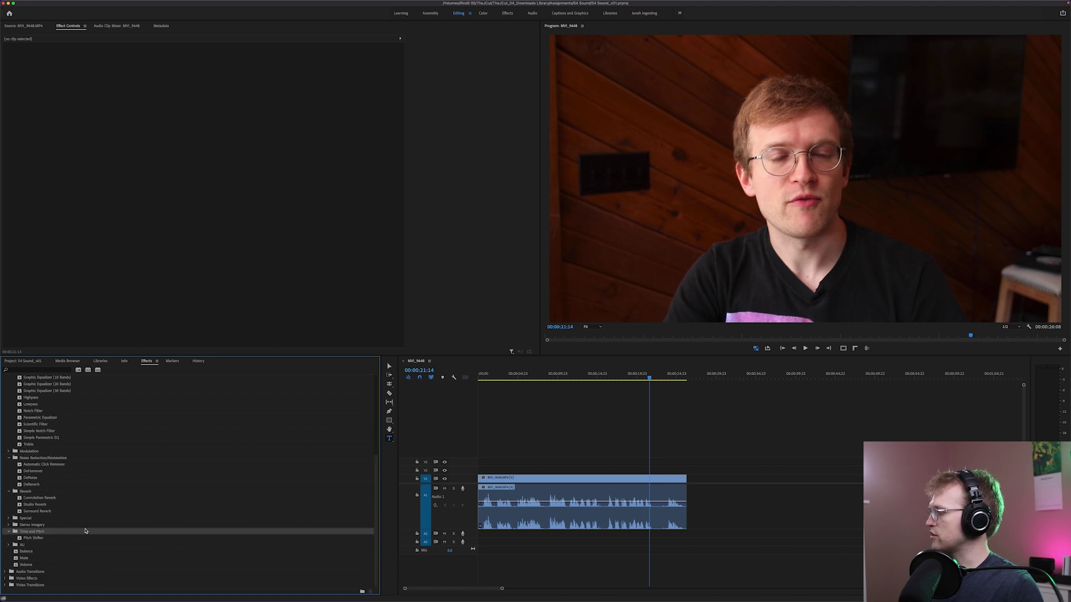
Return the playhead to the sequence start and apply the DeNoise effect to the clip's audio on Audio 1.
left_click(522, 428)
key("Home")
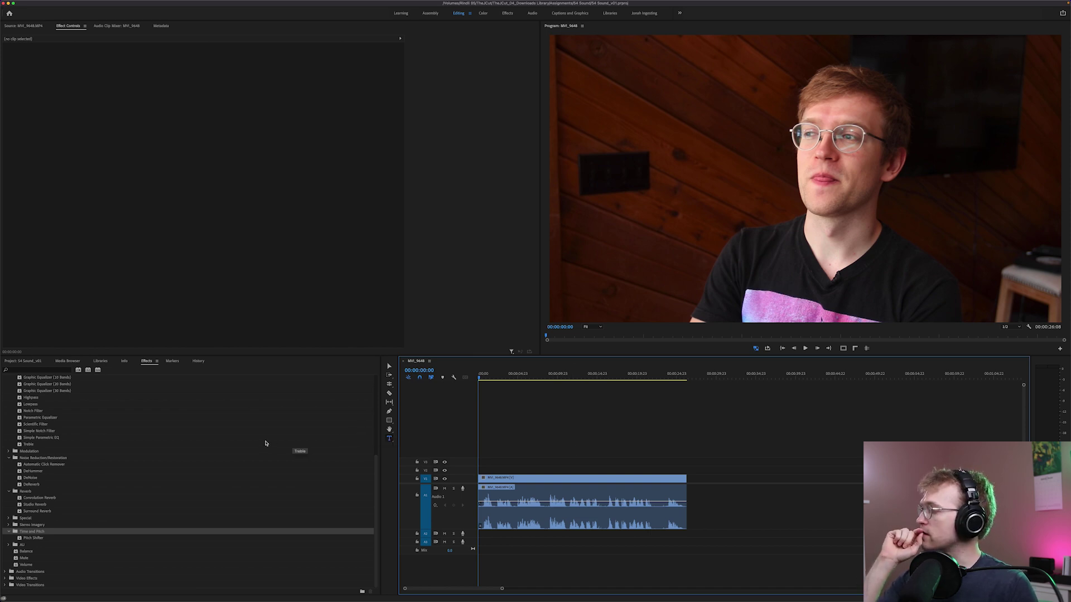
left_click(21, 473)
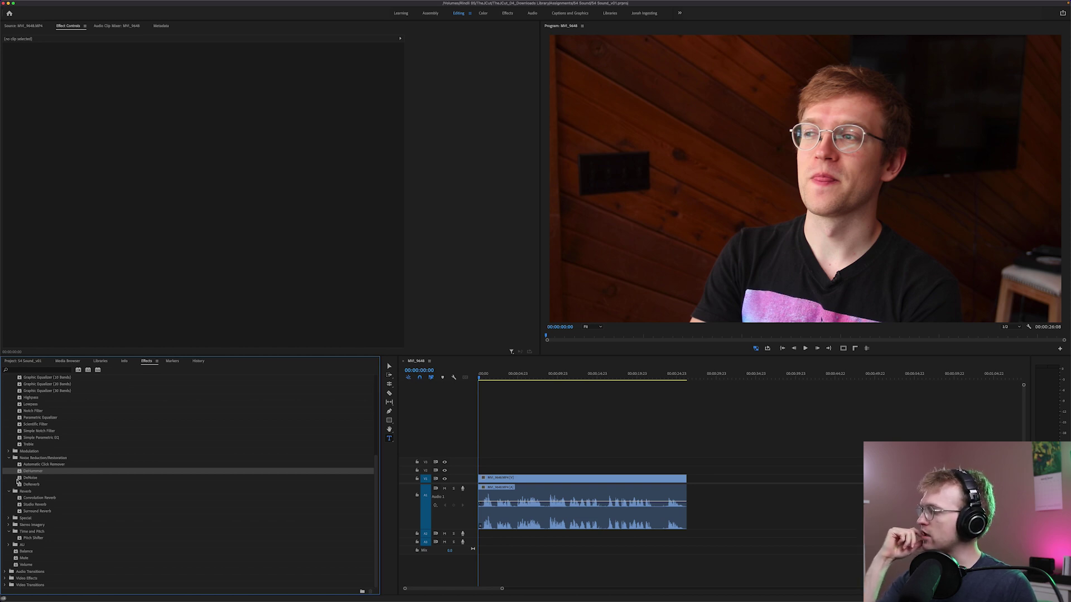
left_click(20, 478)
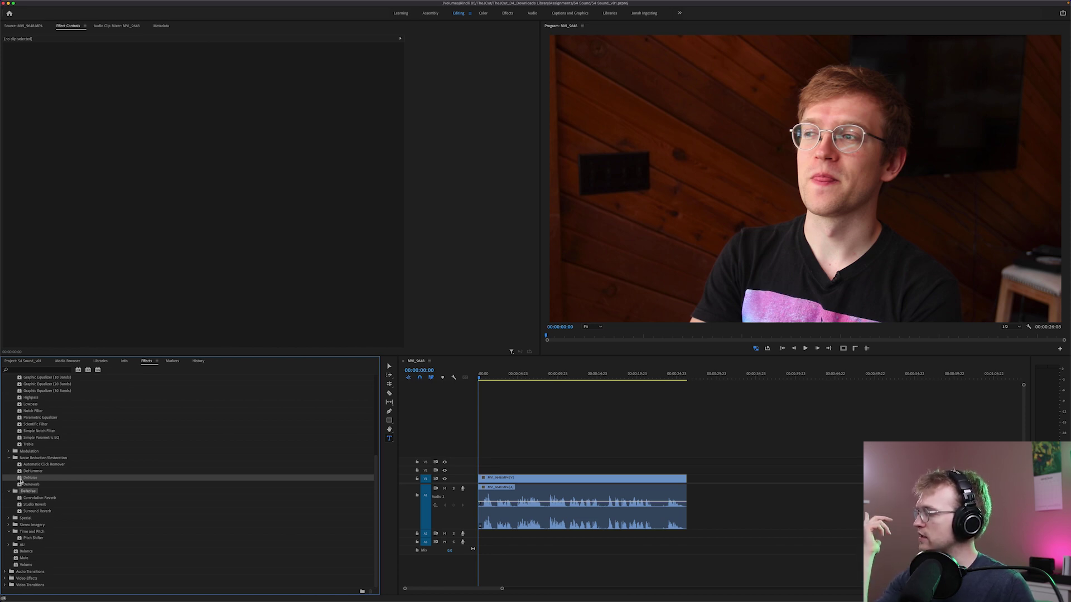
left_click_drag(133, 480, 530, 505)
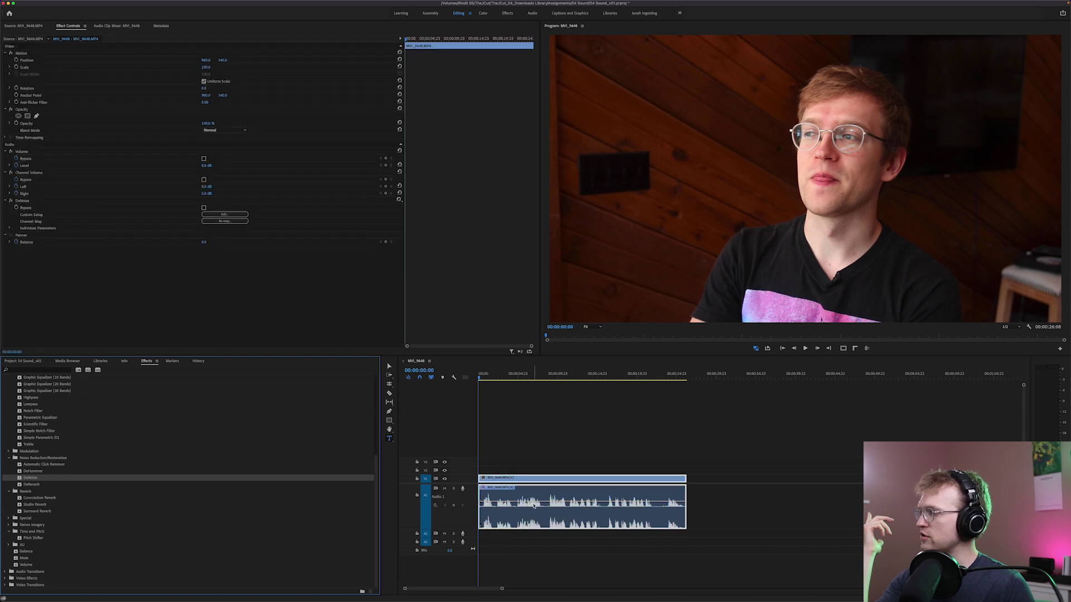
Play the first four seconds of the sequence to hear the clip with DeNoise applied.
left_click(543, 420)
key("space")
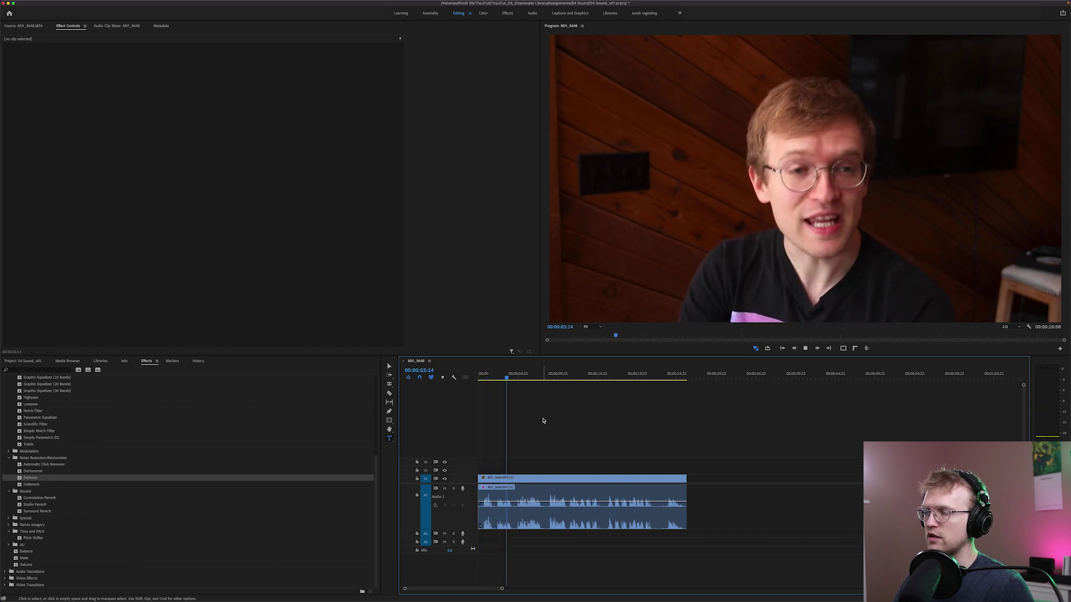
key("space")
key("super+a")
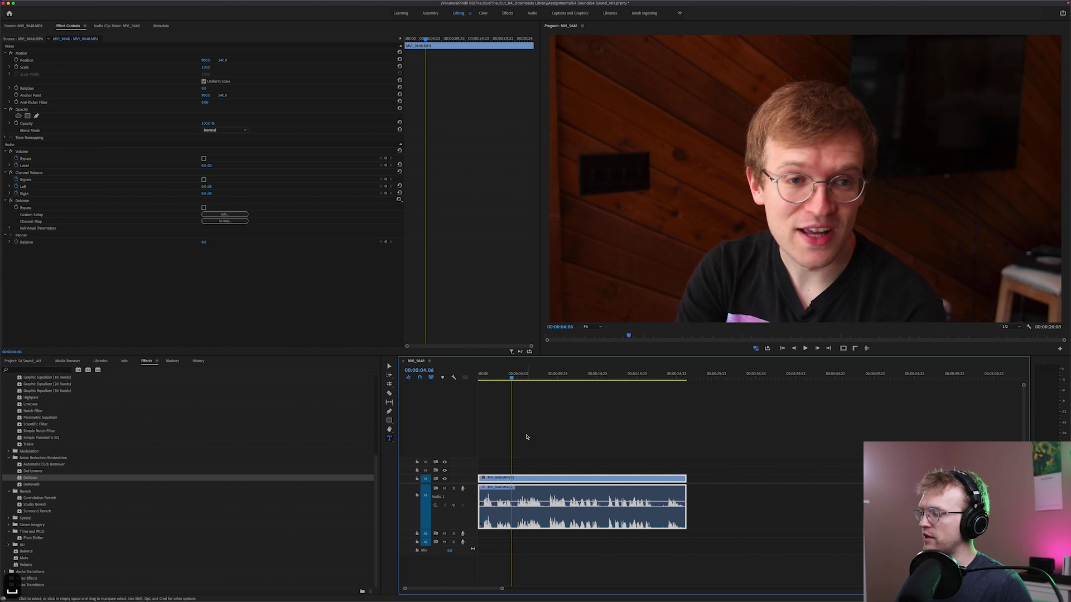
Undo the DeNoise effect and play the clip's opening from 00:00:00:11 to hear the original audio.
left_click(482, 375)
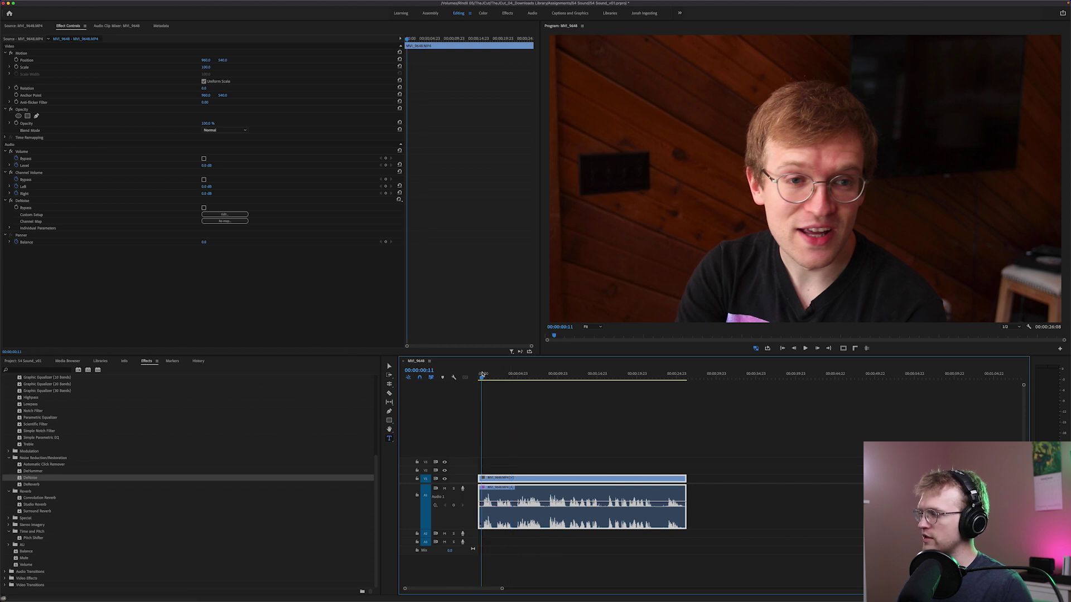
key("super+z")
key("space")
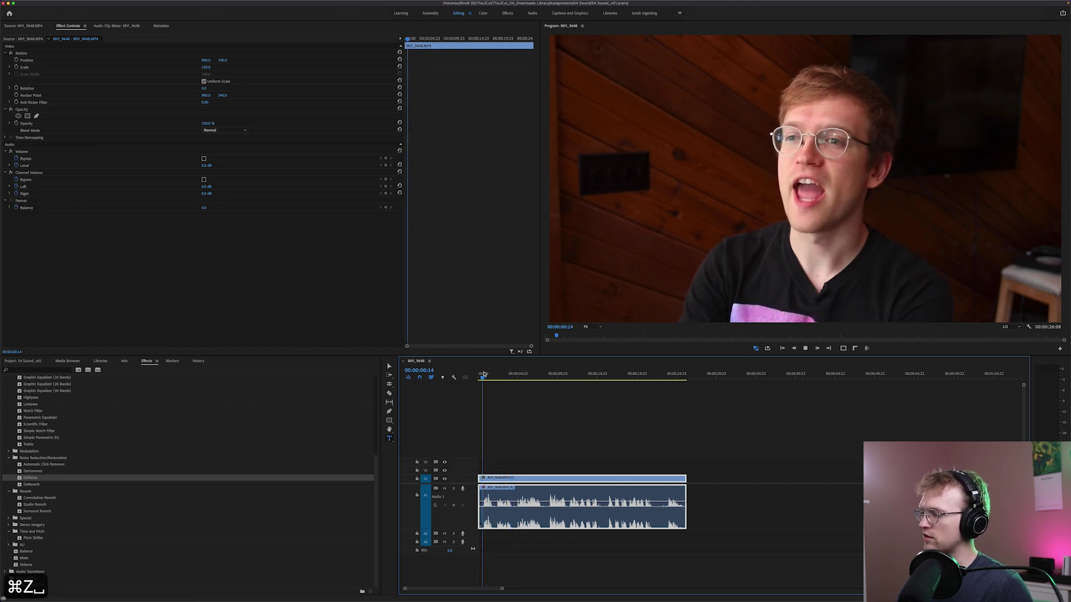
key("space")
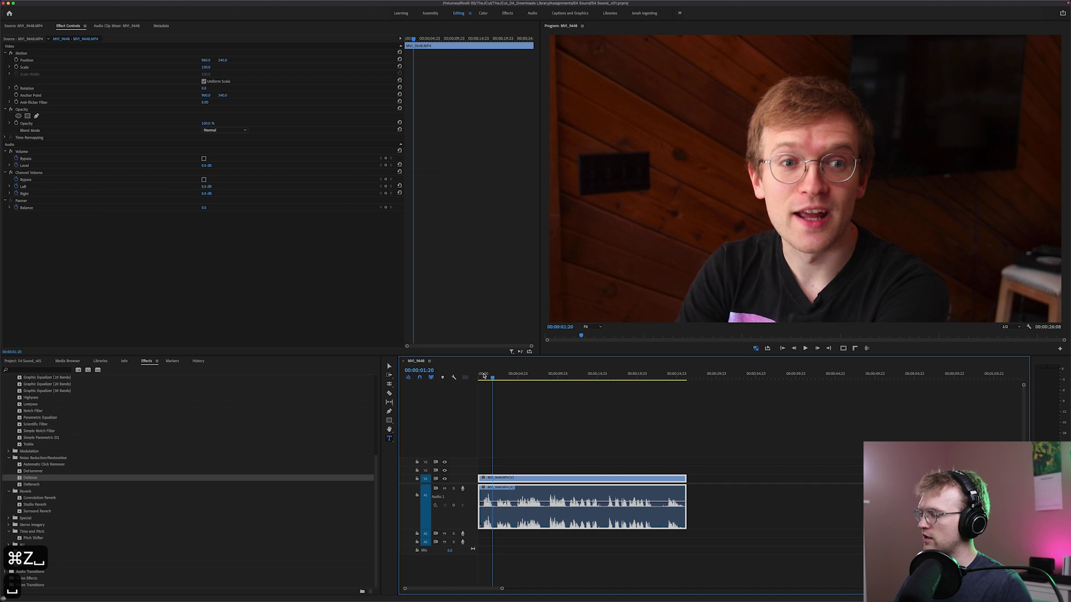
Restore the DeNoise effect on the clip's audio and play the clip's opening with it.
key("shift+super+z")
left_click(483, 376)
key("space")
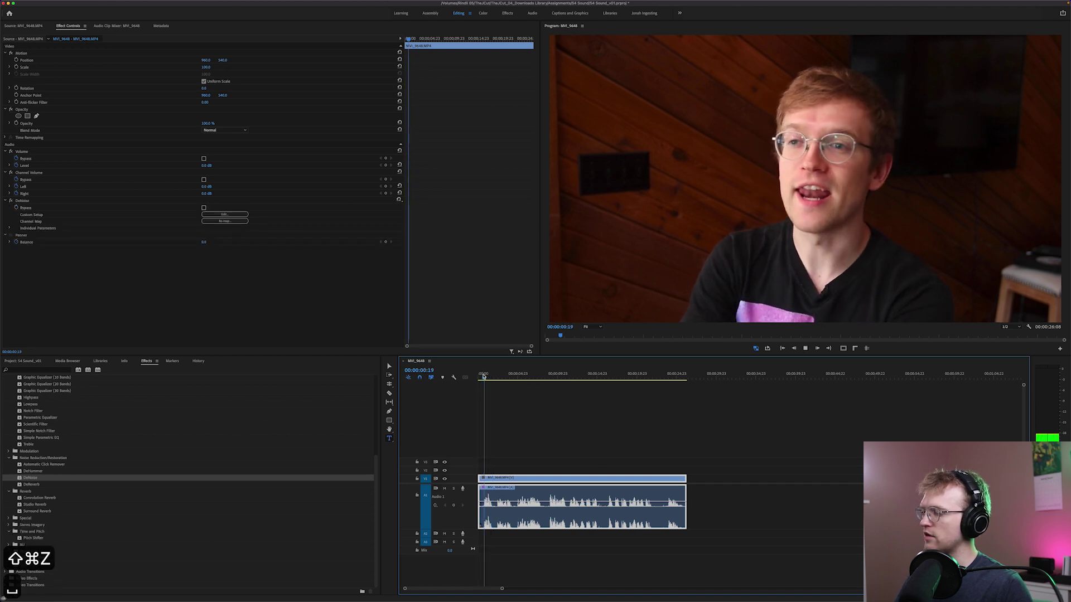
key("space")
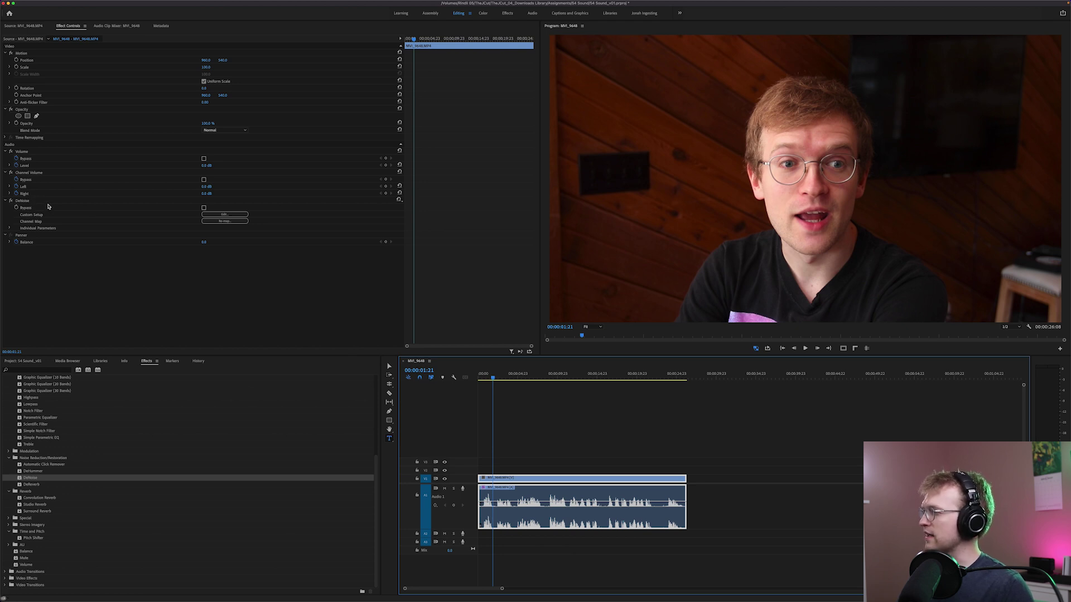
Open the DeNoise effect's custom setup and play the clip from the sequence start to examine its frequency graph.
left_click(224, 214)
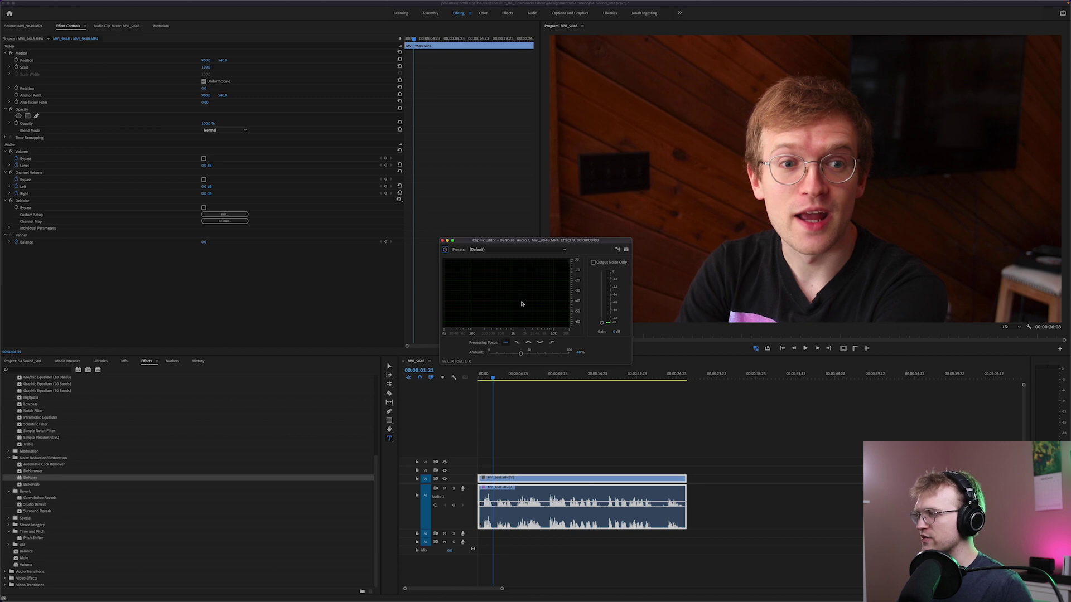
left_click_drag(493, 378, 468, 379)
key("space")
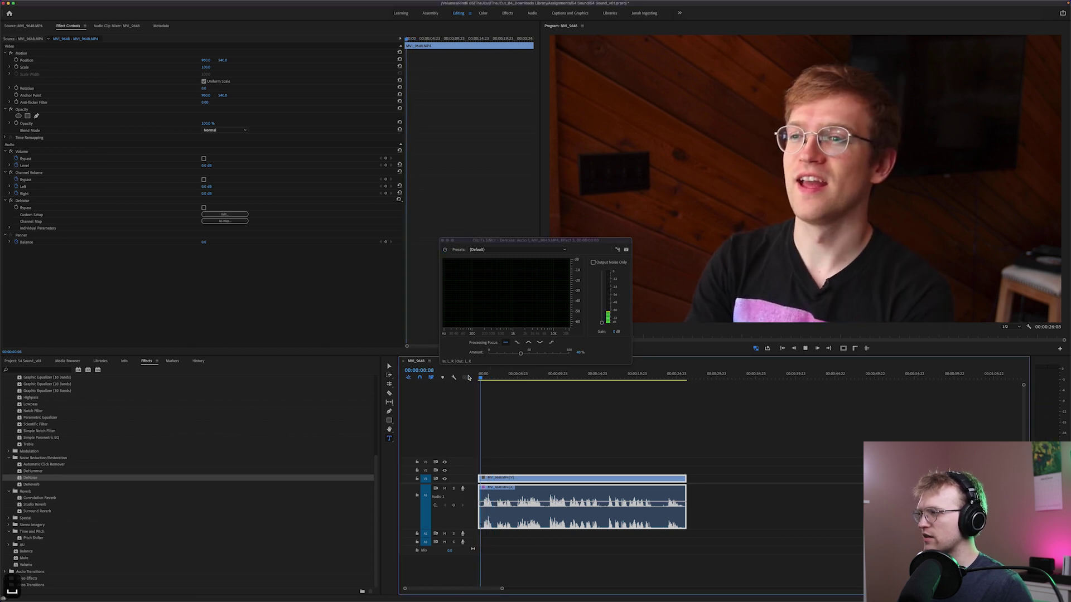
key("space")
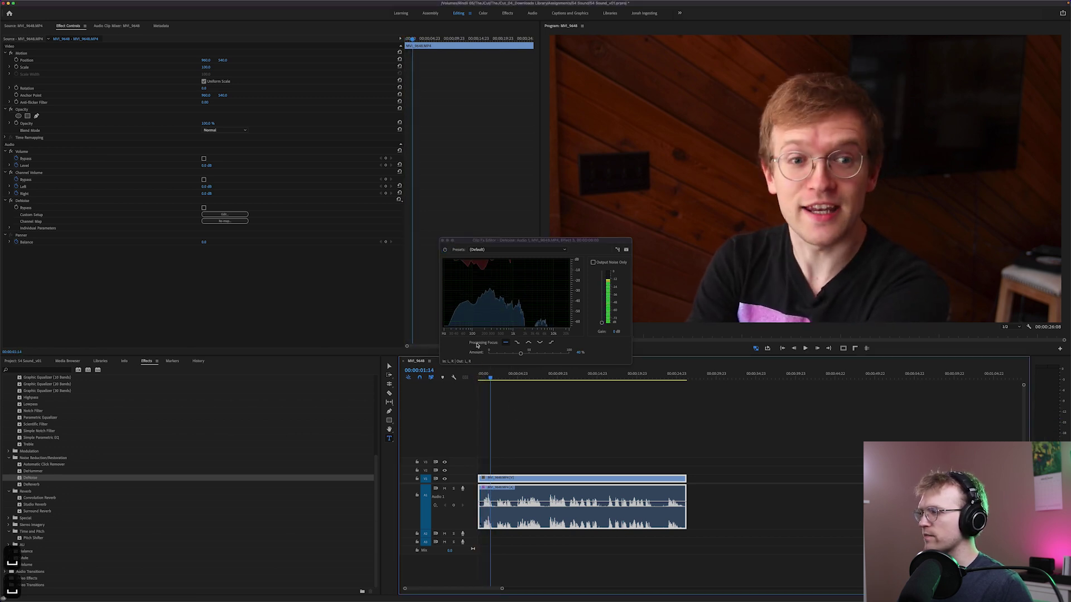
Use DeNoise's Light Noise Reduction preset and compare the clip's opening with the effect bypassed and active.
left_click_drag(495, 241, 498, 201)
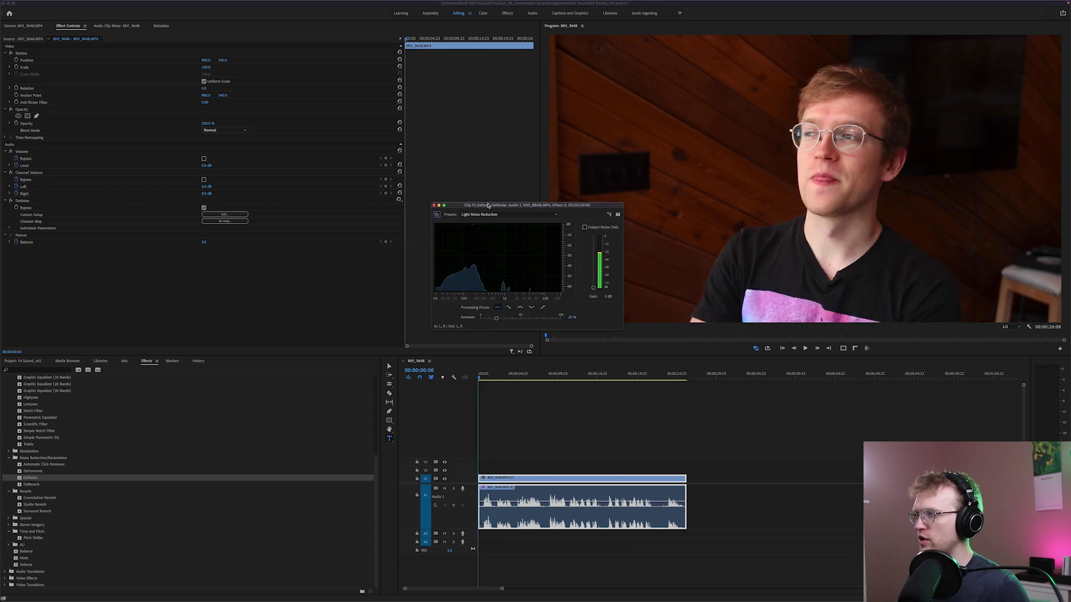
key("space")
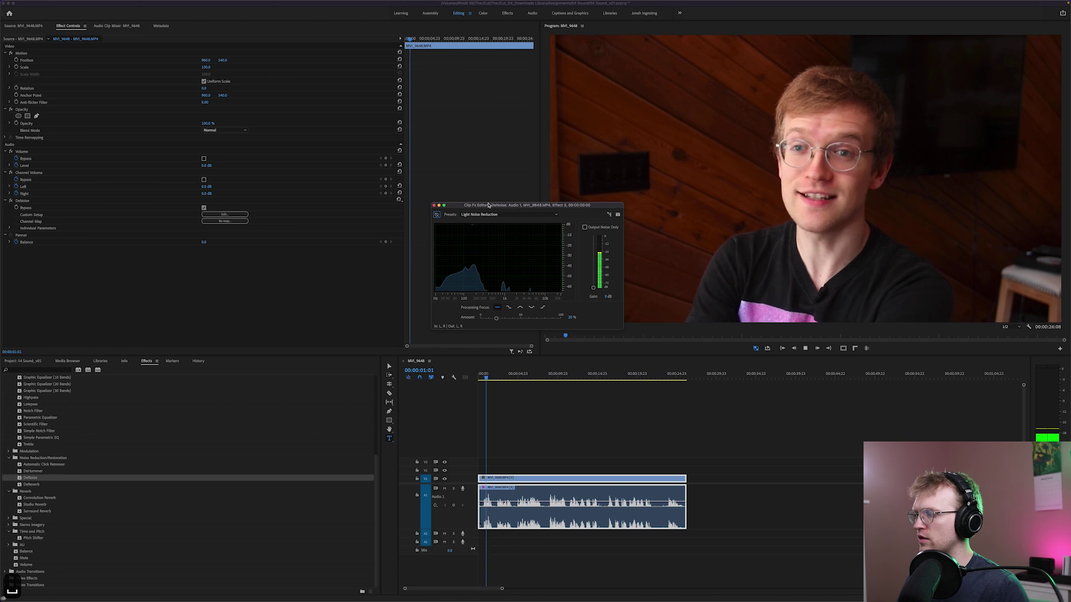
key("space")
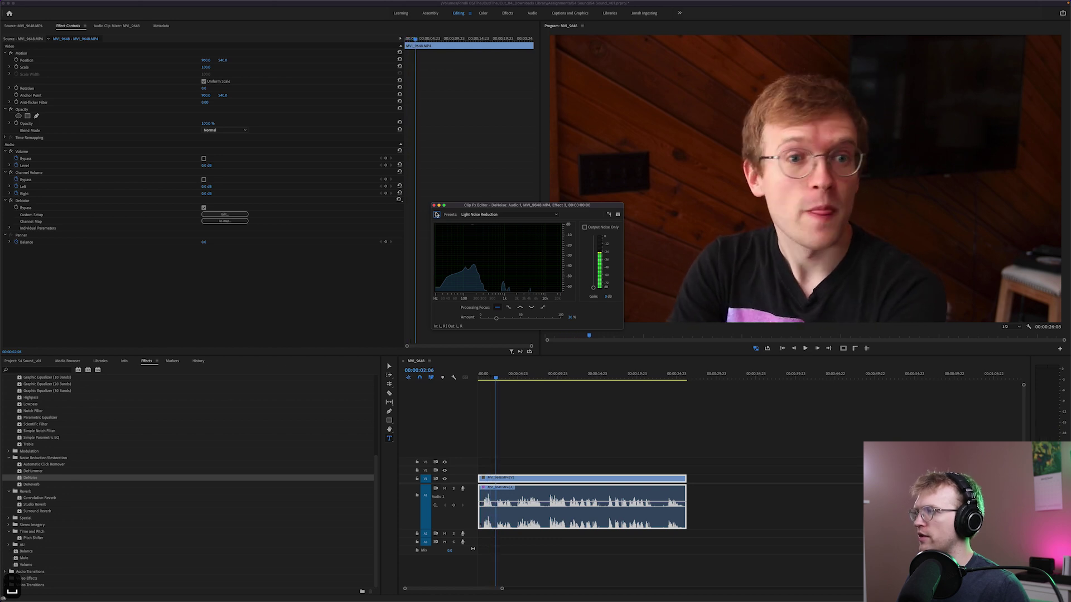
left_click(462, 377)
key("Home")
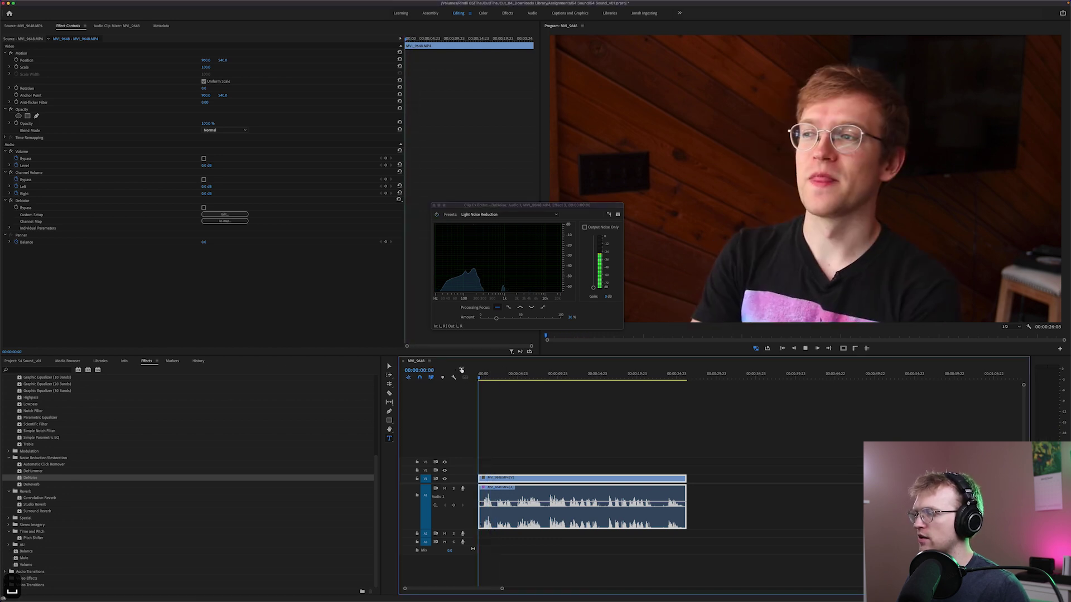
key("space")
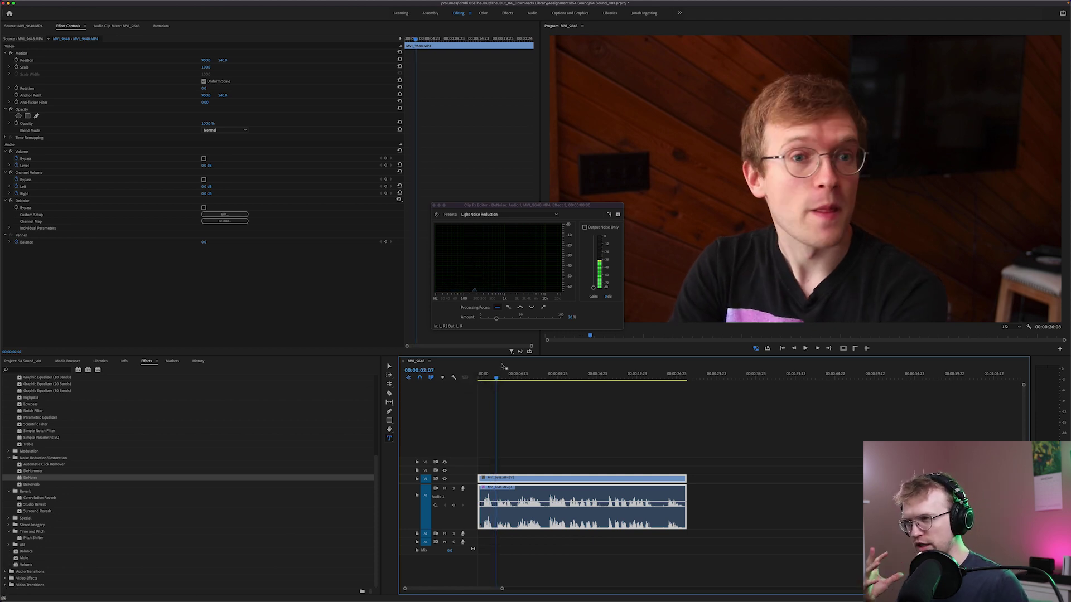
Close the DeNoise editor and delete the DeNoise effect from the clip.
left_click(436, 206)
left_click(56, 205)
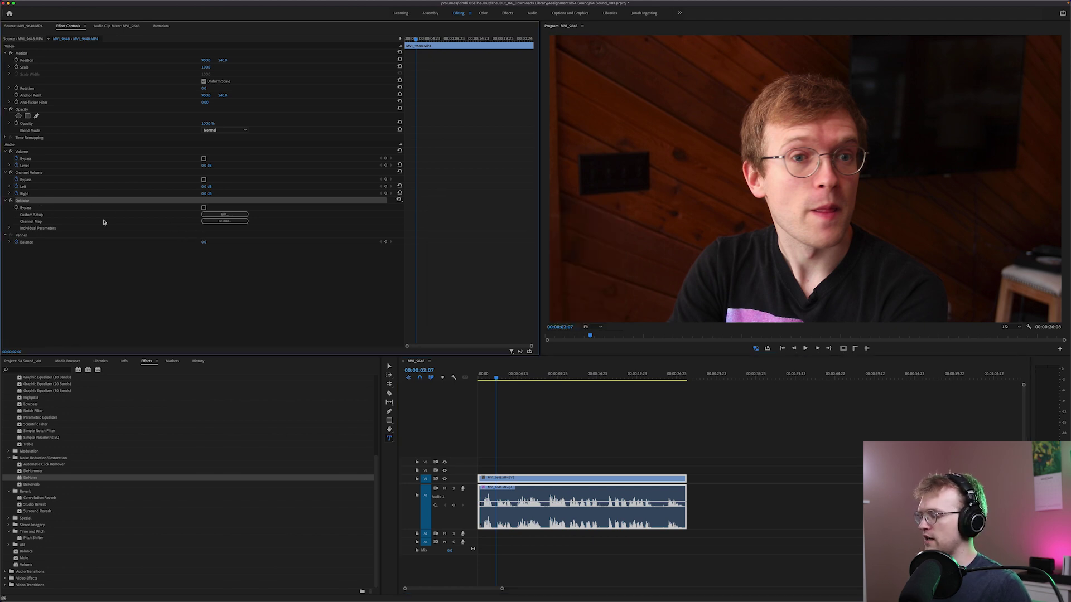
key("BackSpace")
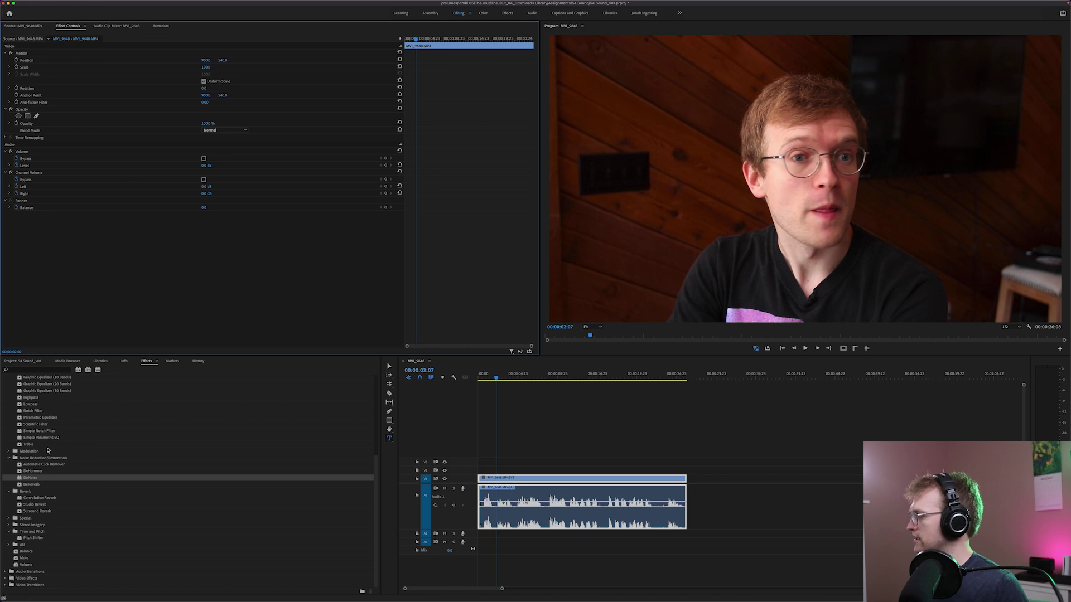
Apply the Lowpass effect to the clip's audio and play the opening from the sequence start.
scroll(31, 441, "up", 3)
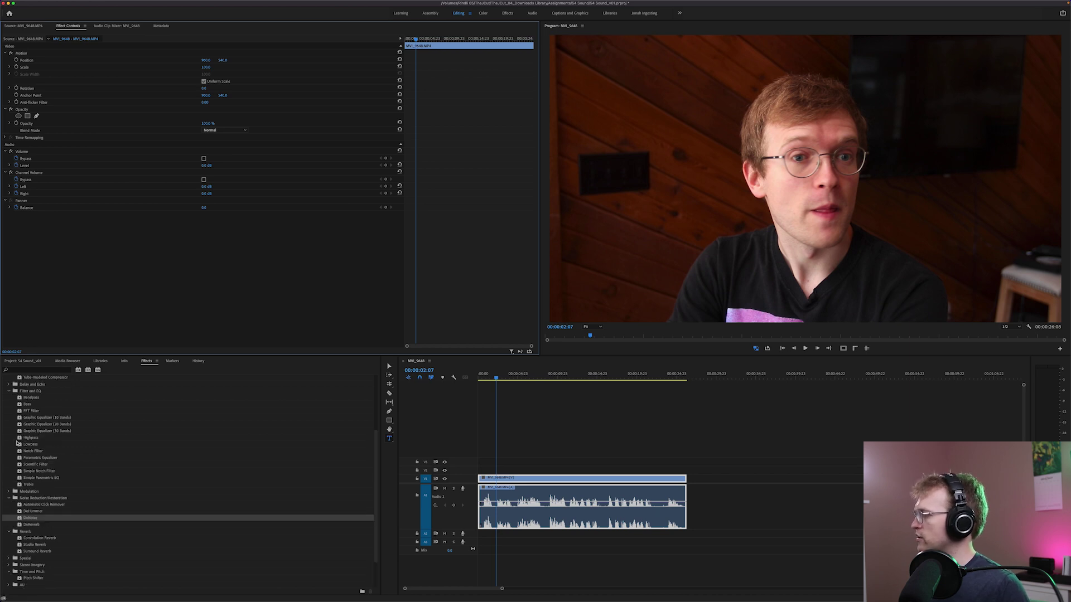
key("super+z")
left_click(20, 445)
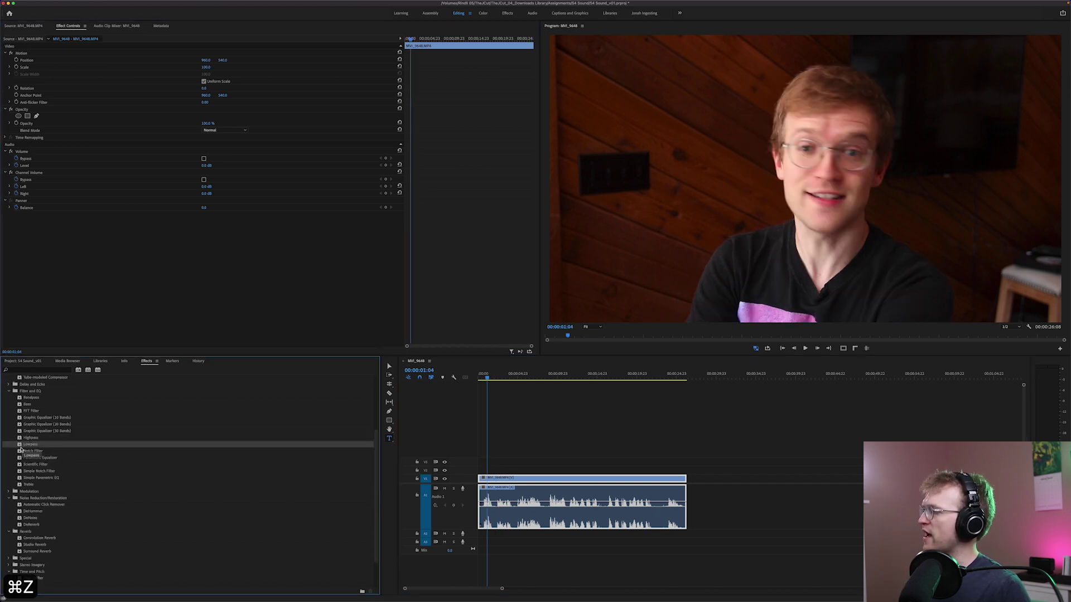
double_click(21, 445)
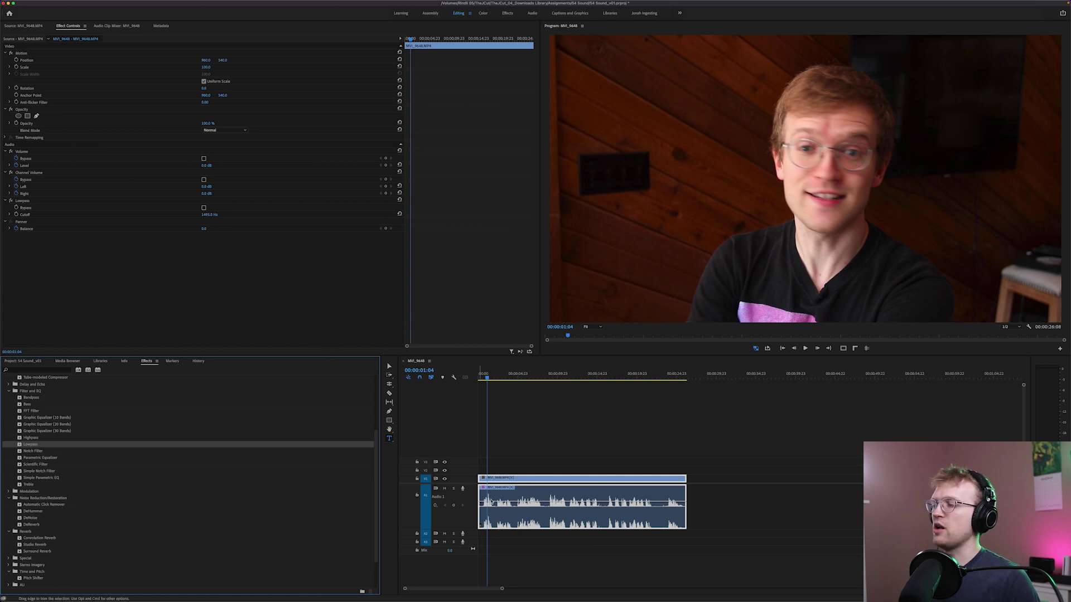
left_click(516, 439)
key("Home")
key("space")
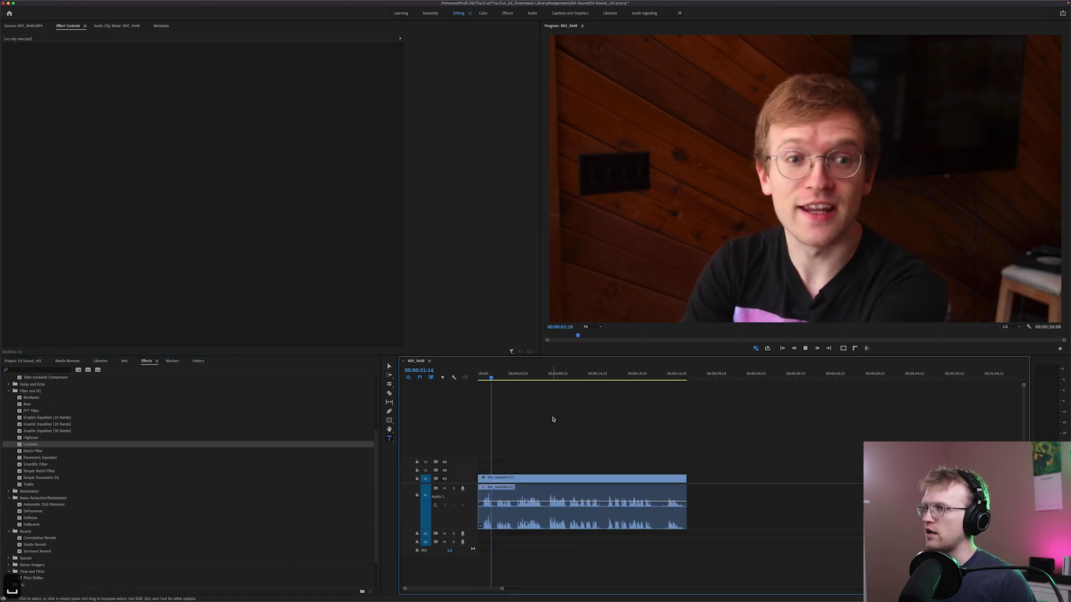
key("space")
Adjust the Lowpass cutoff frequency while the clip plays, and remove the Lowpass effect.
key("super+a")
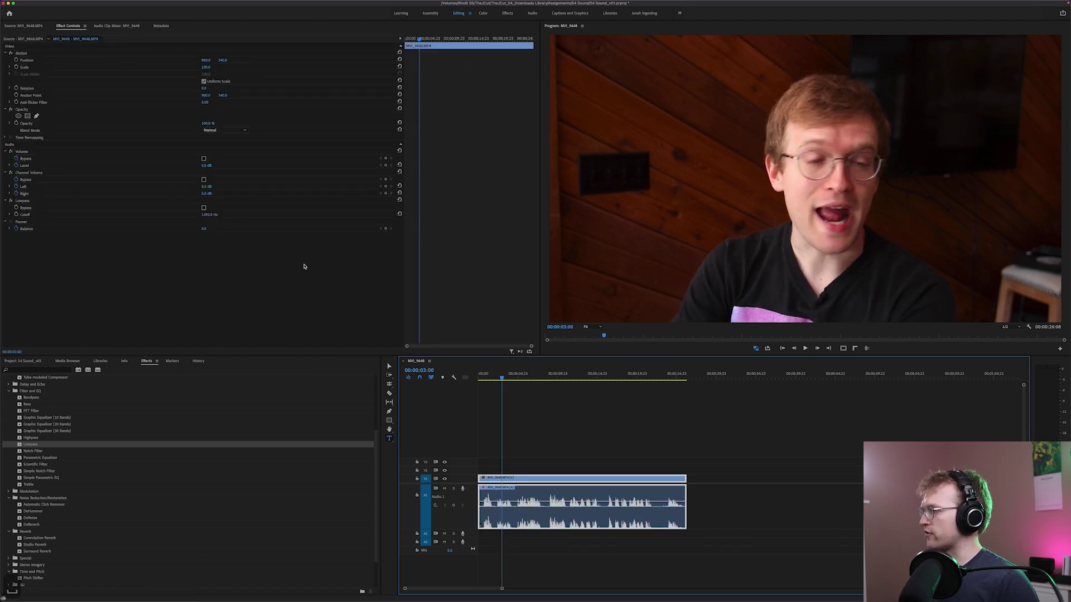
mouse_move(212, 216)
left_mouse_down()
mouse_move(201, 216)
mouse_move(210, 229)
left_mouse_up()
key("space")
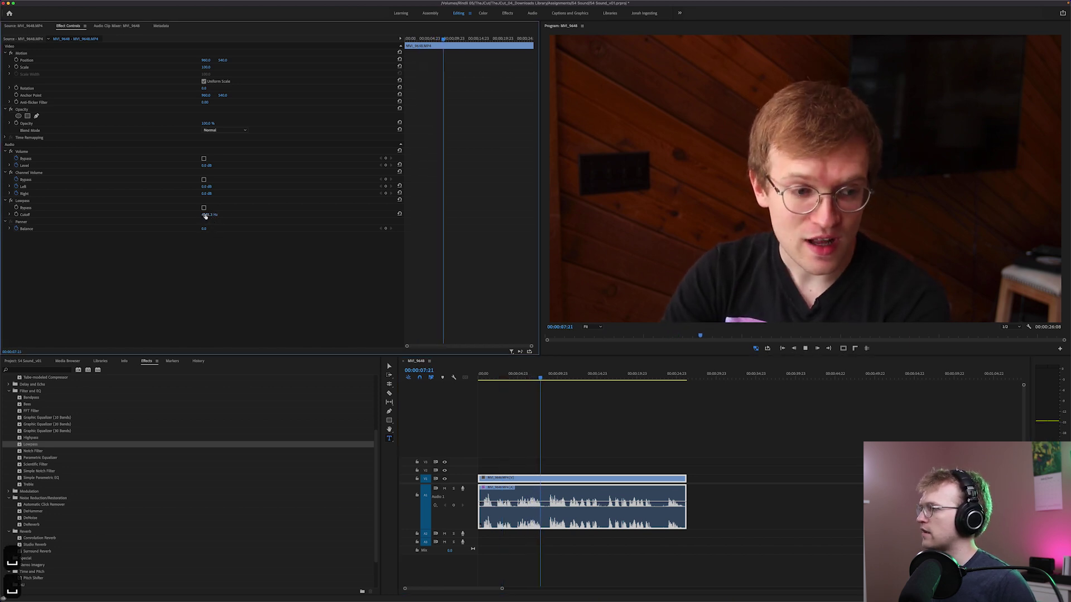
mouse_move(211, 215)
left_mouse_down()
mouse_move(202, 214)
mouse_move(212, 215)
left_mouse_up()
key("BackSpace")
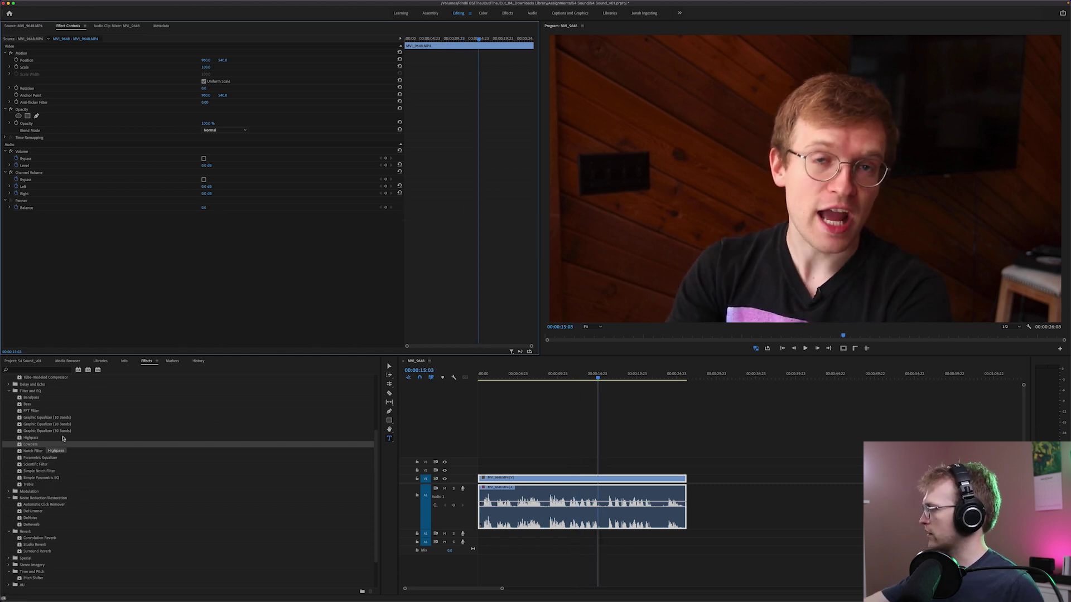
Apply the DeHummer effect to the clip's audio on Audio 1 and play the opening from the sequence start.
left_click(20, 512)
left_click_drag(343, 512, 501, 512)
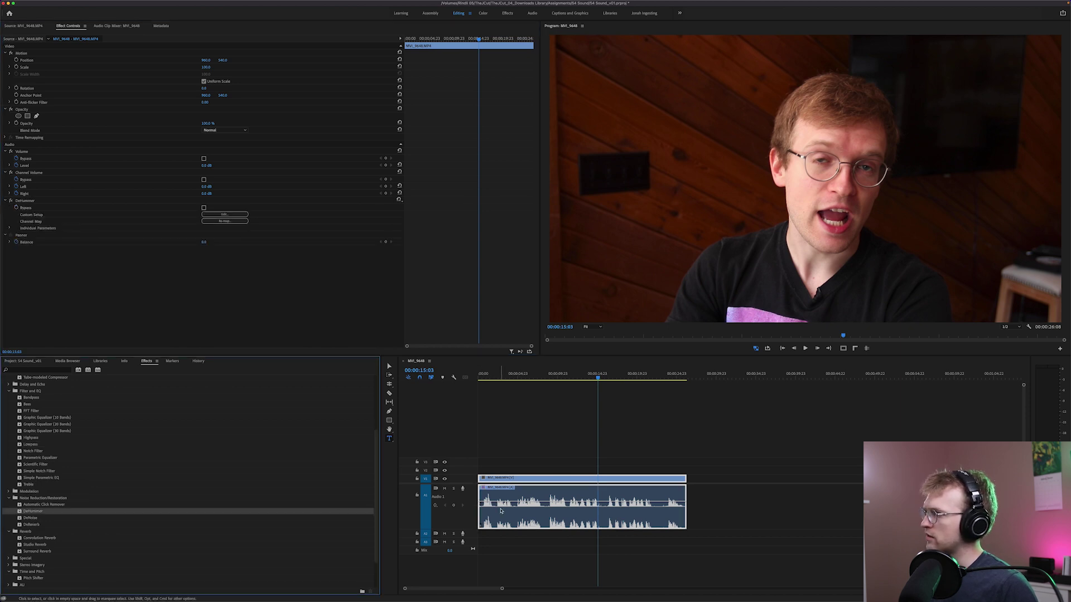
left_click(481, 382)
left_click(506, 456)
key("space")
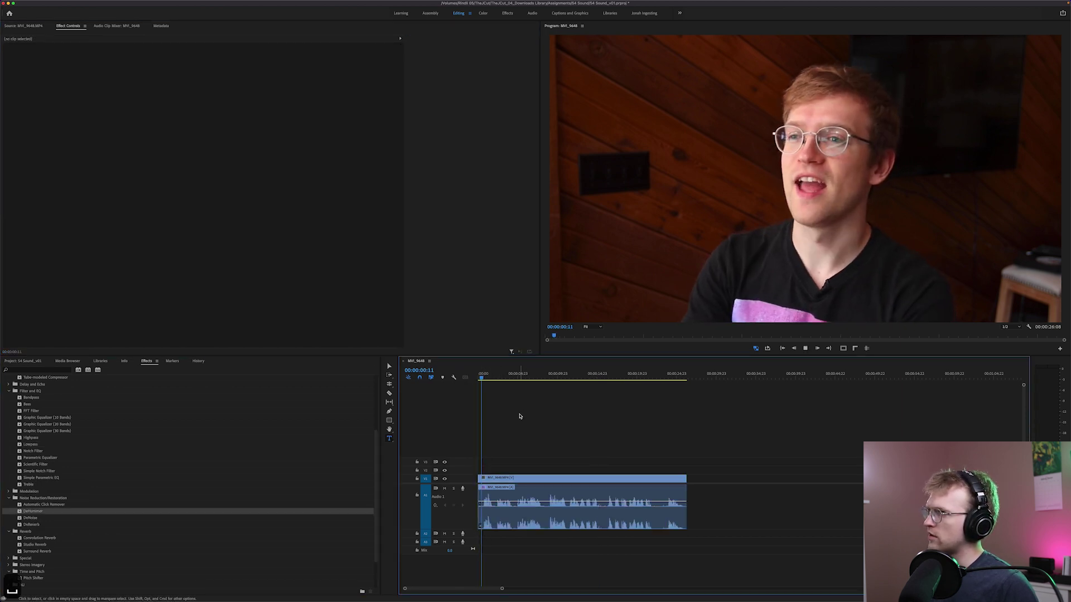
Open the DeHummer's custom setup and shift its base filter toward the high frequencies with a much shallower cut during playback.
left_click(508, 502)
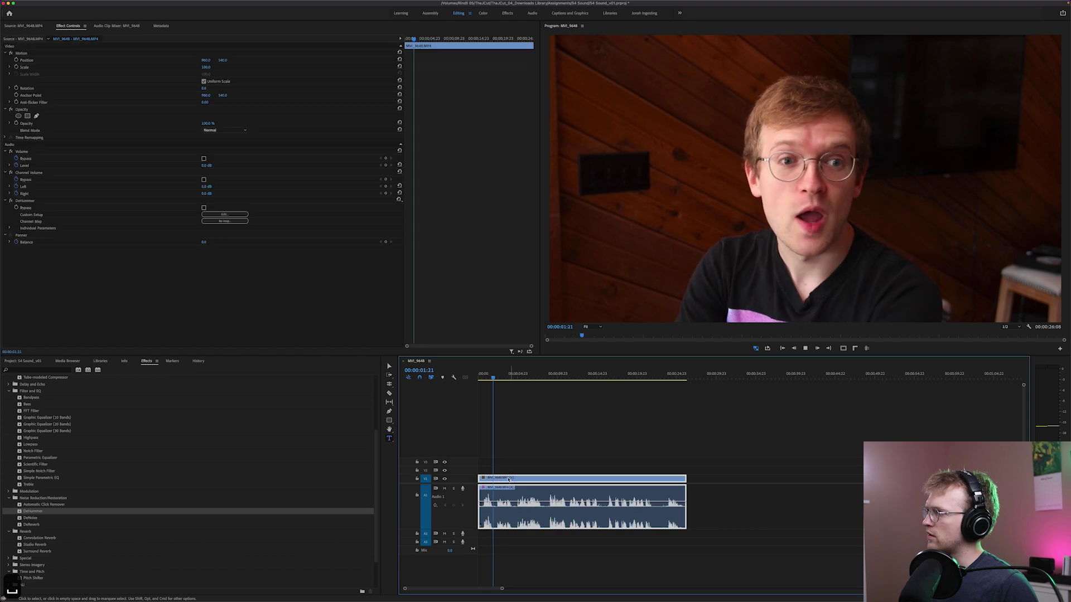
left_click(223, 216)
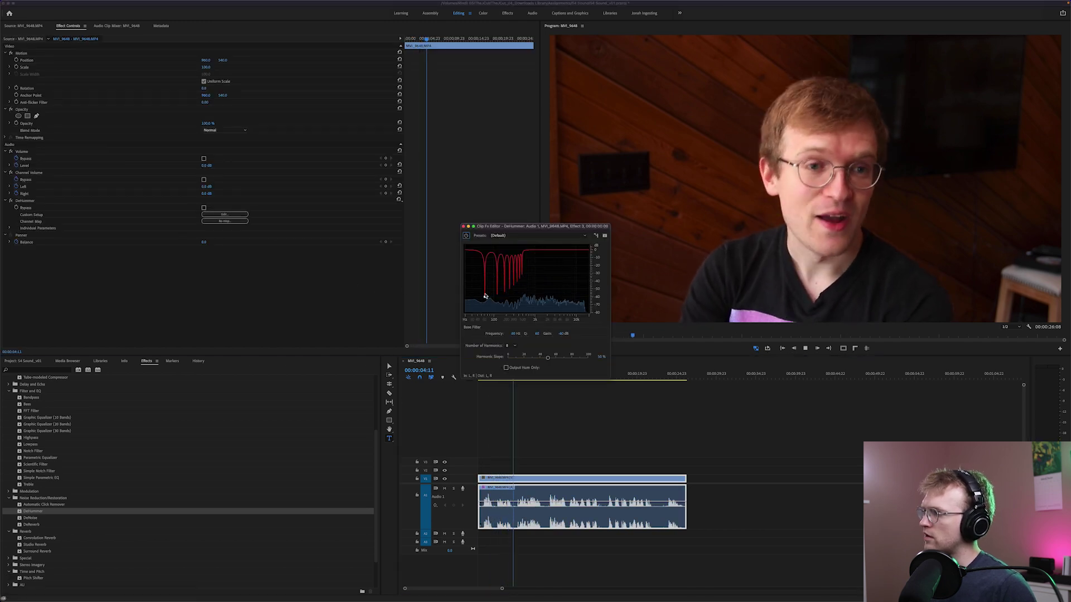
left_click_drag(485, 300, 567, 254)
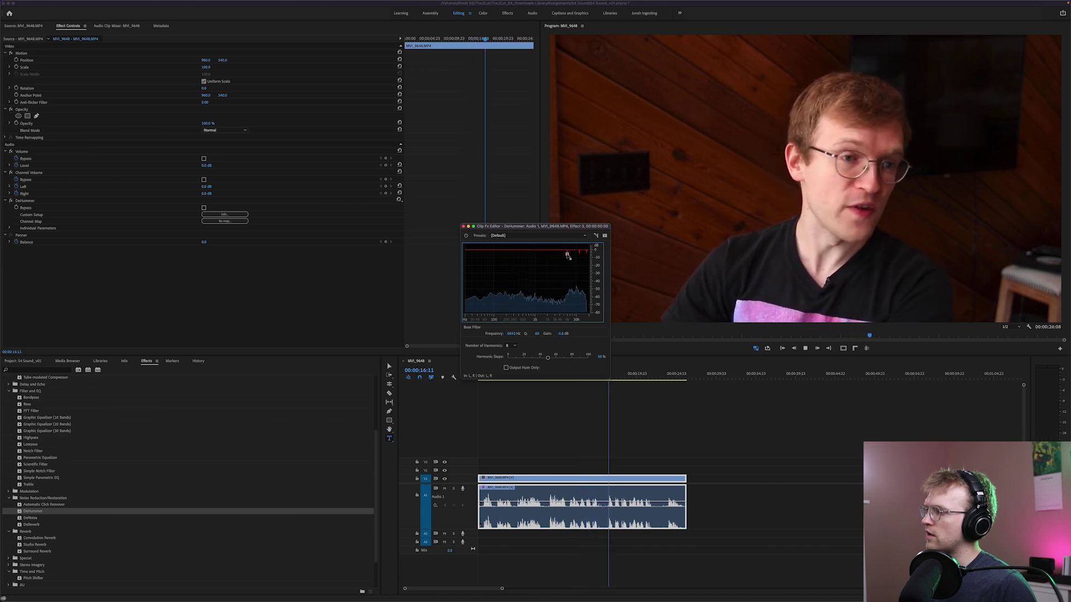
key("space")
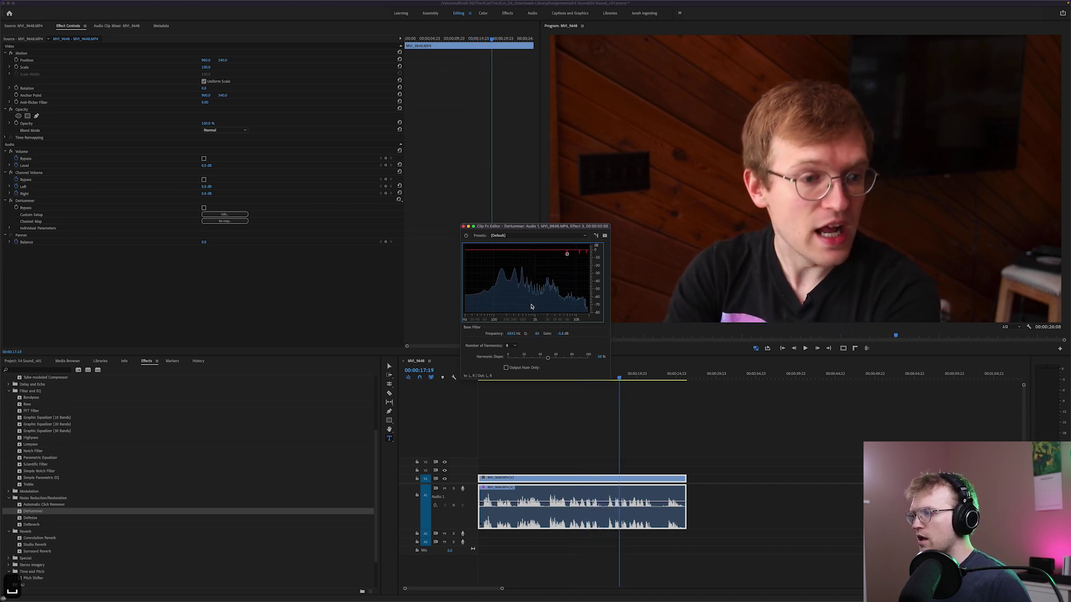
mouse_move(567, 255)
left_mouse_down()
mouse_move(549, 274)
mouse_move(574, 259)
left_mouse_up()
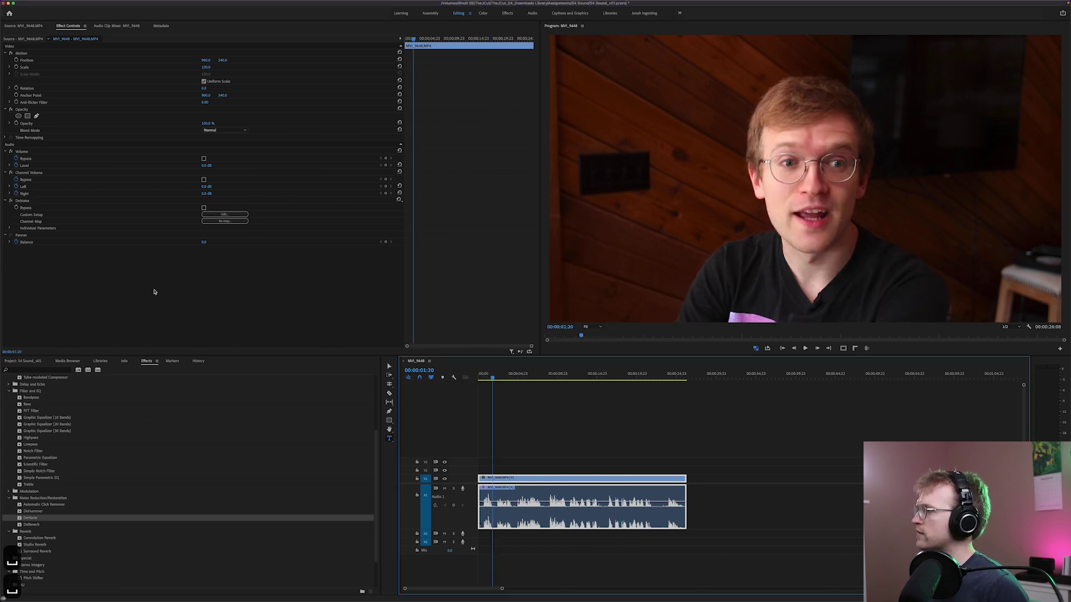
Open the clip's DeNoise setup, bypass the effect, and play the opening from the sequence start to hear the original audio.
left_click(225, 214)
left_click(445, 249)
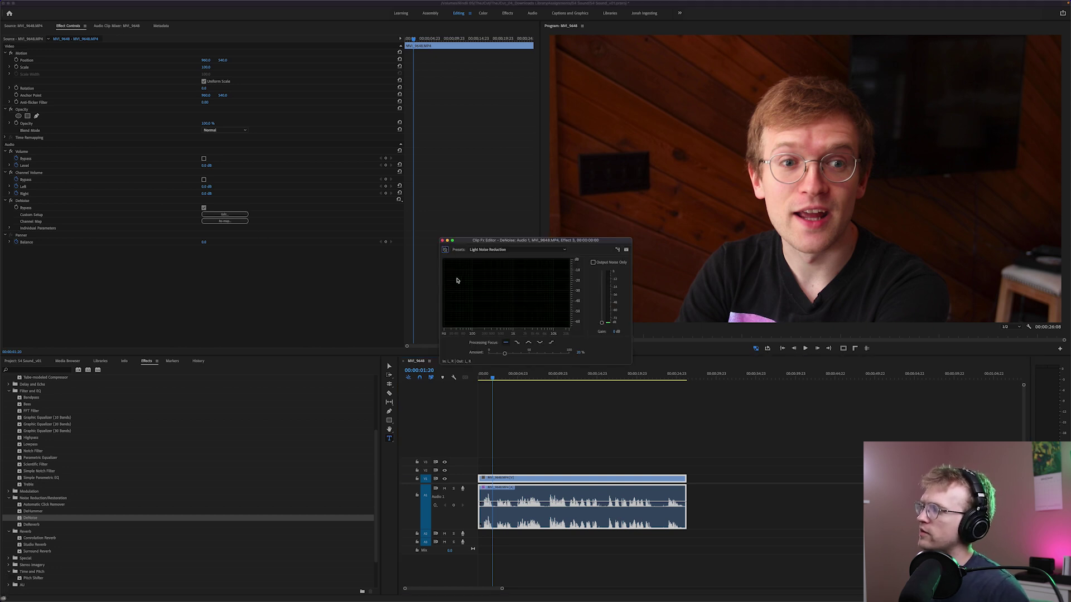
left_click(514, 424)
key("Home")
left_click(515, 424)
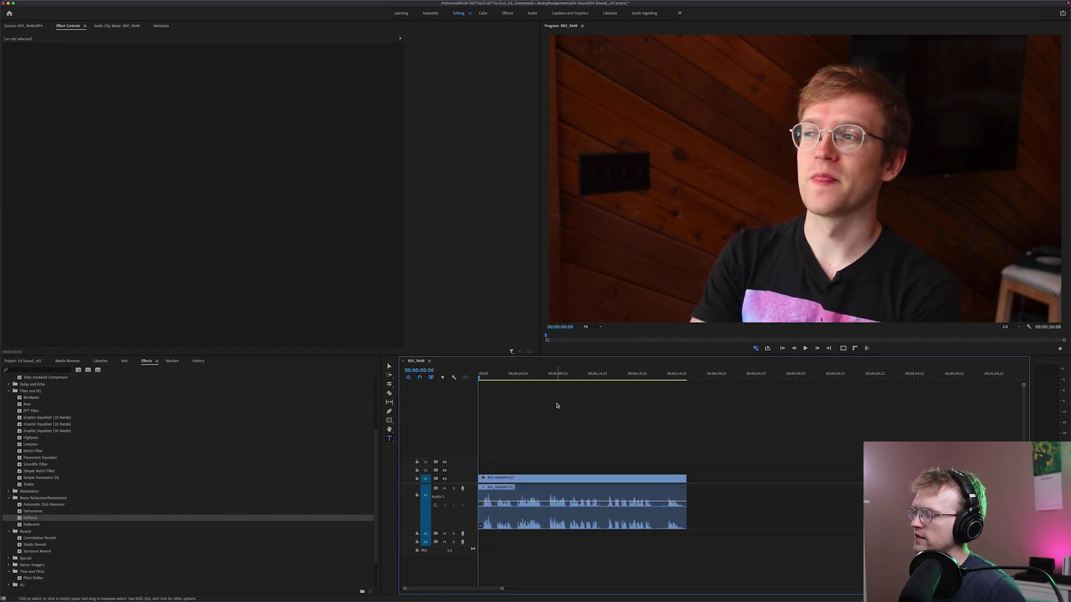
key("space")
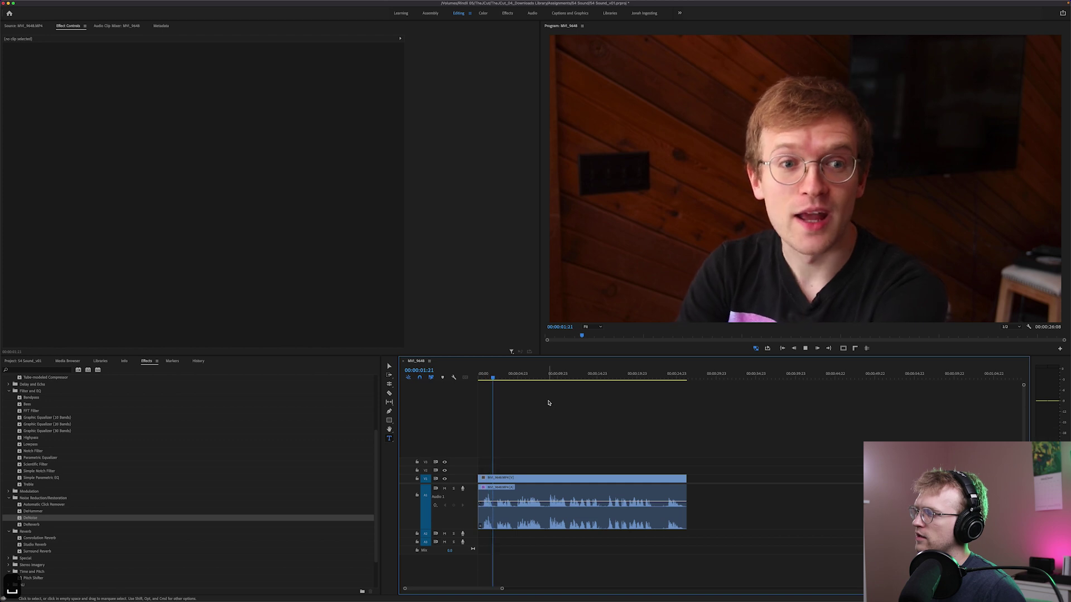
Reactivate DeNoise with the Light Noise Reduction preset and play the first six seconds of the sequence for comparison.
left_click(550, 505)
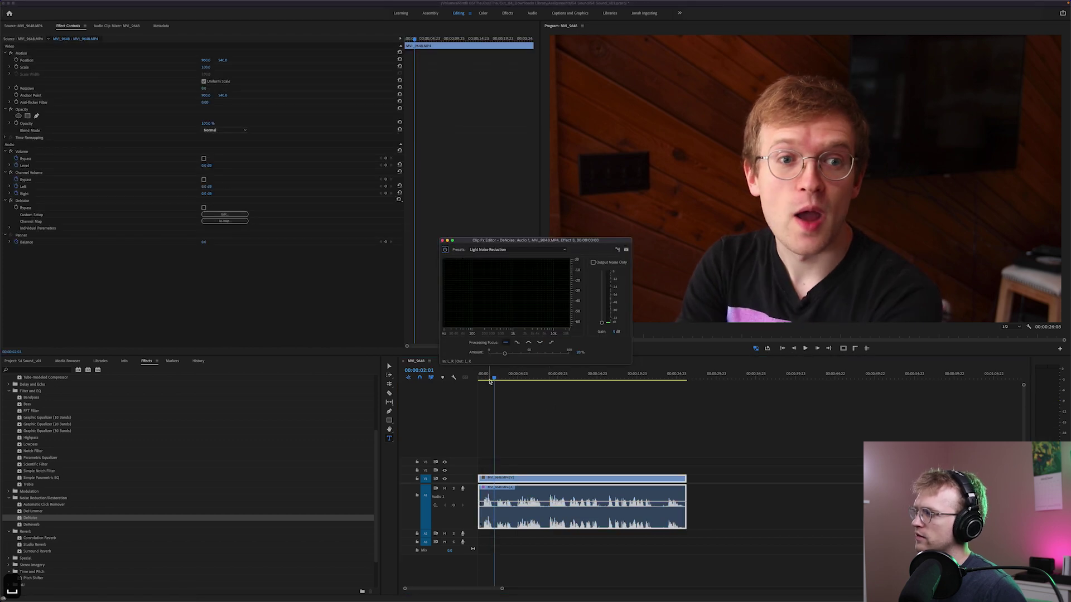
key("Home")
key("space")
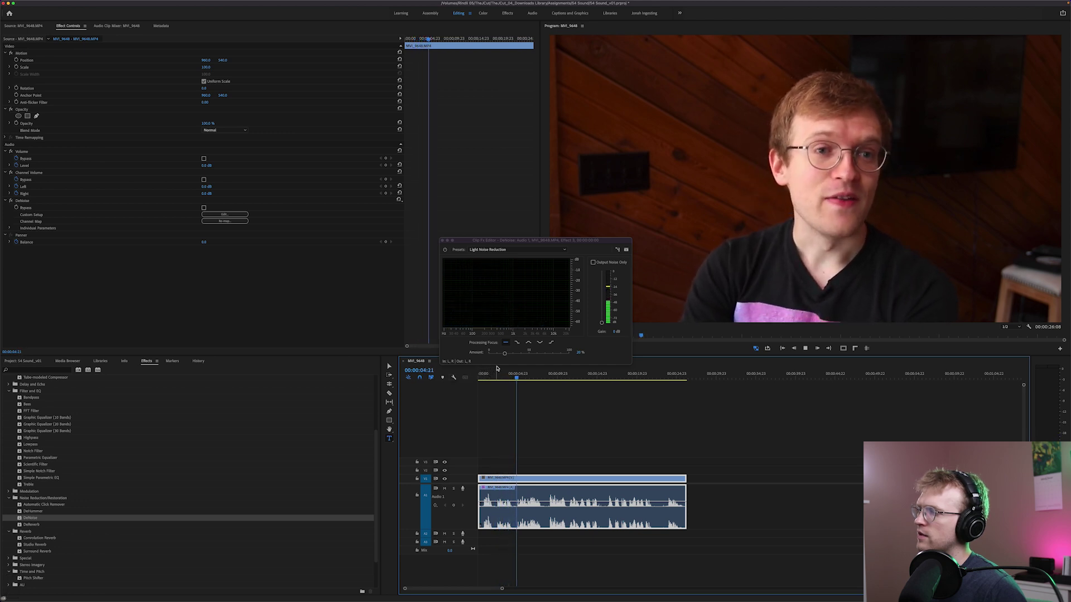
key("space")
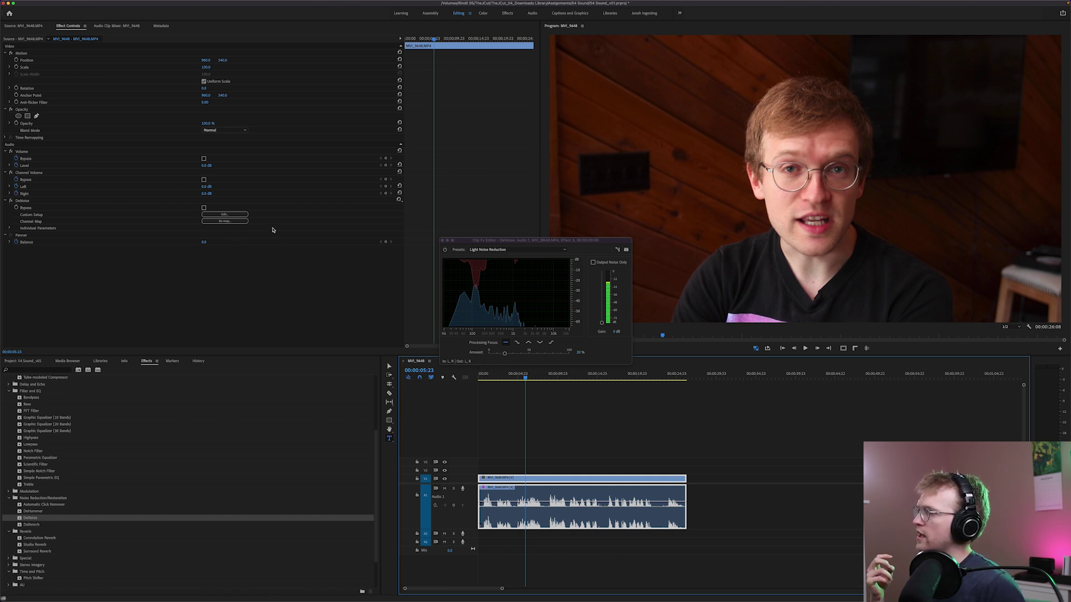
Keep DeNoise on the Light Noise Reduction preset and set its Processing Focus to the higher frequencies.
left_click(504, 250)
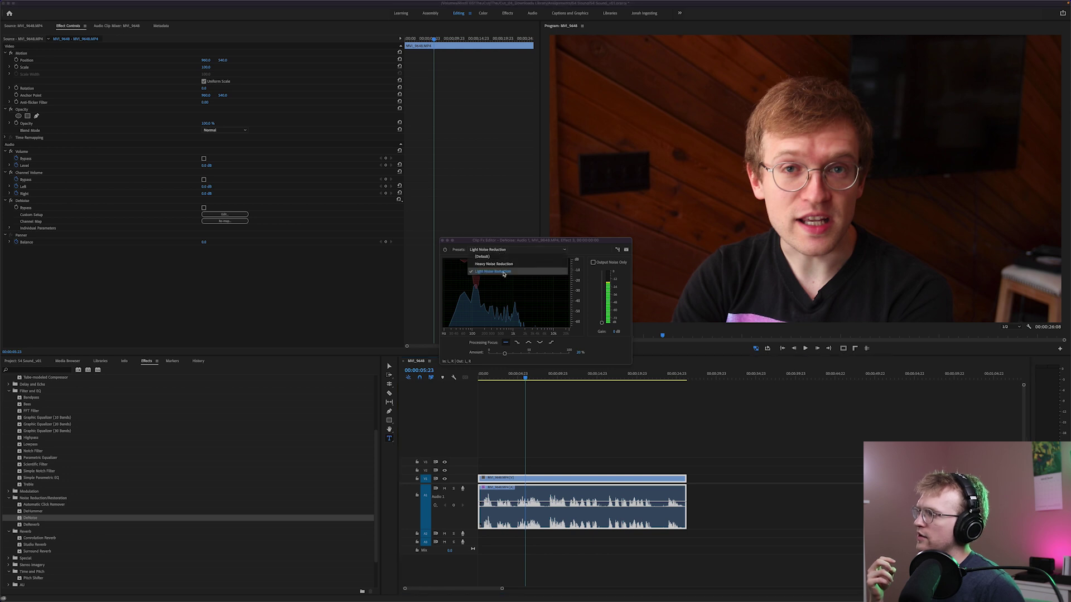
left_click(599, 250)
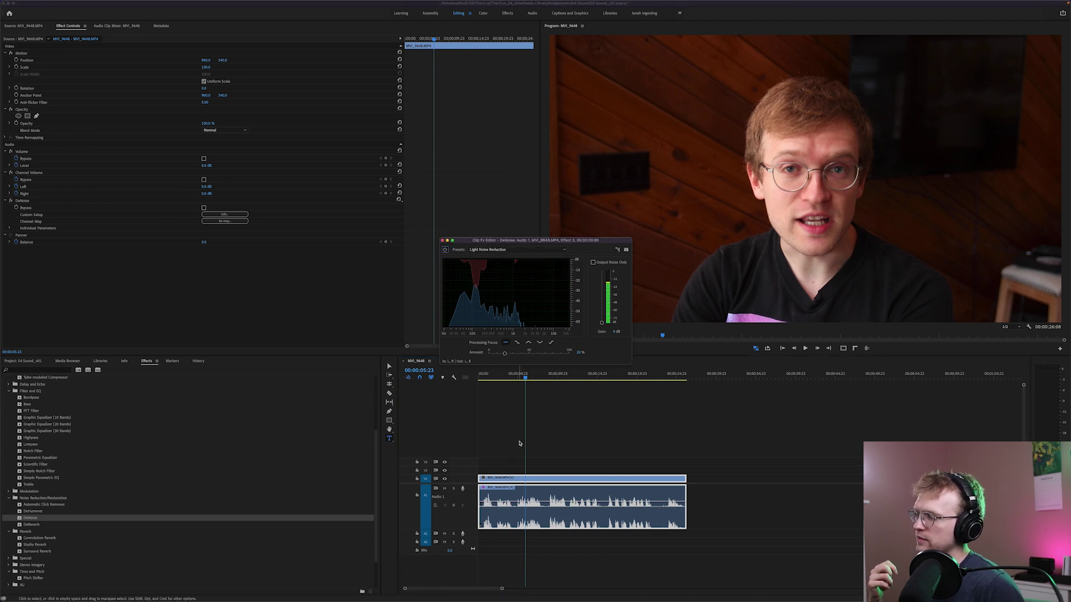
left_click(551, 343)
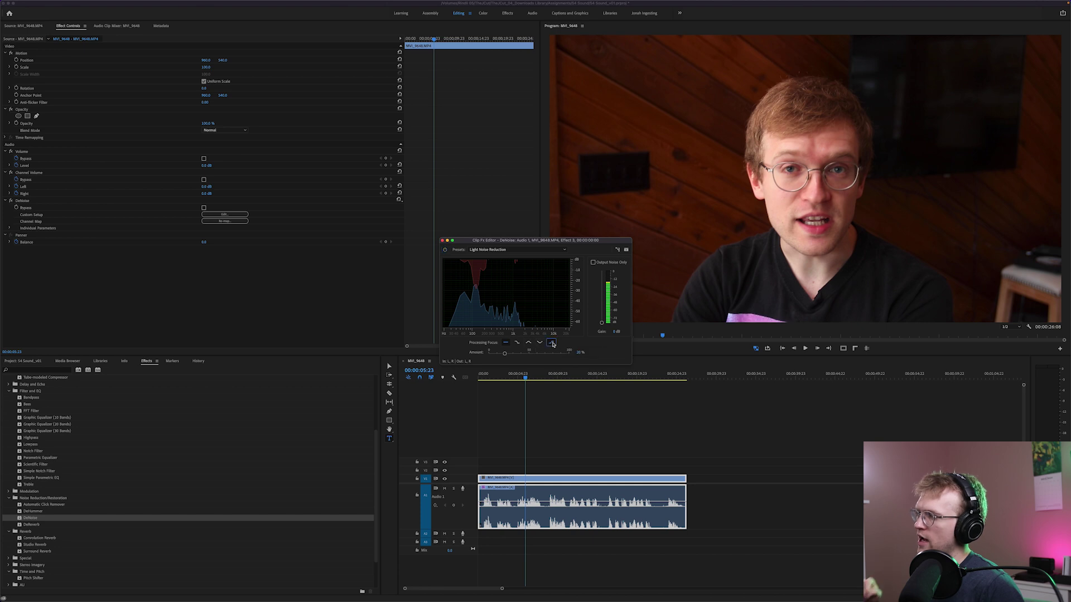
Play the sequence from the start to hear DeNoise with its high-frequency focus, then go to about 24 seconds and deselect the clip.
left_click(485, 374)
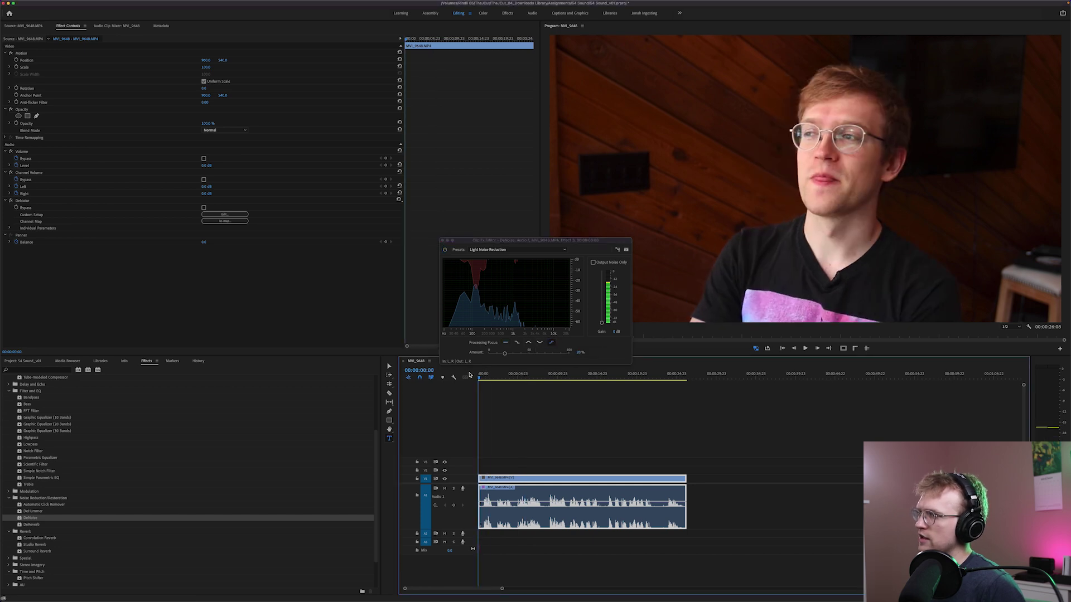
key("space")
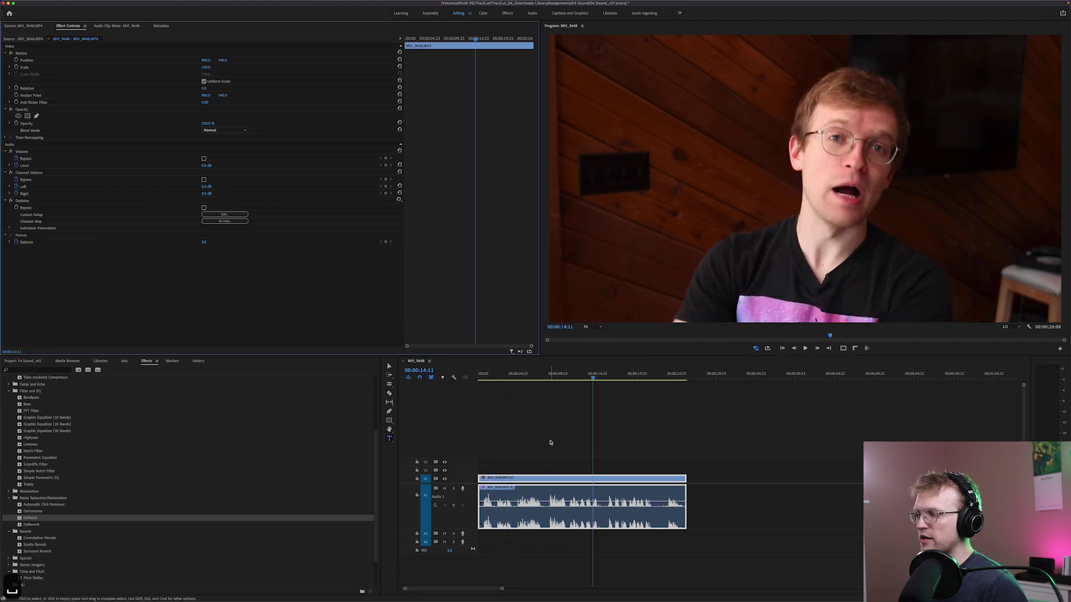
left_click(550, 442)
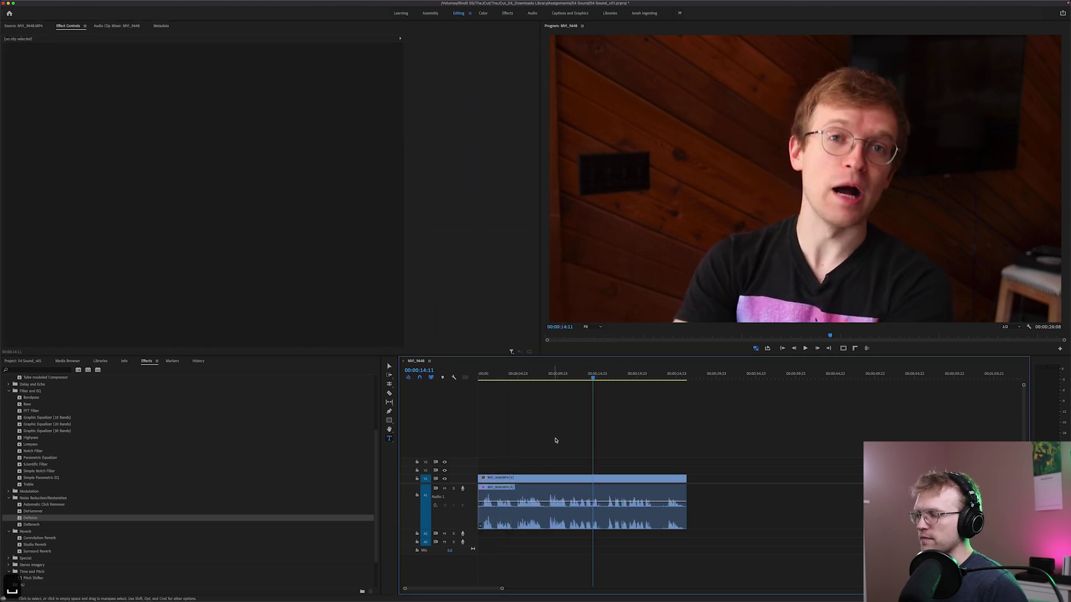
left_click(665, 375)
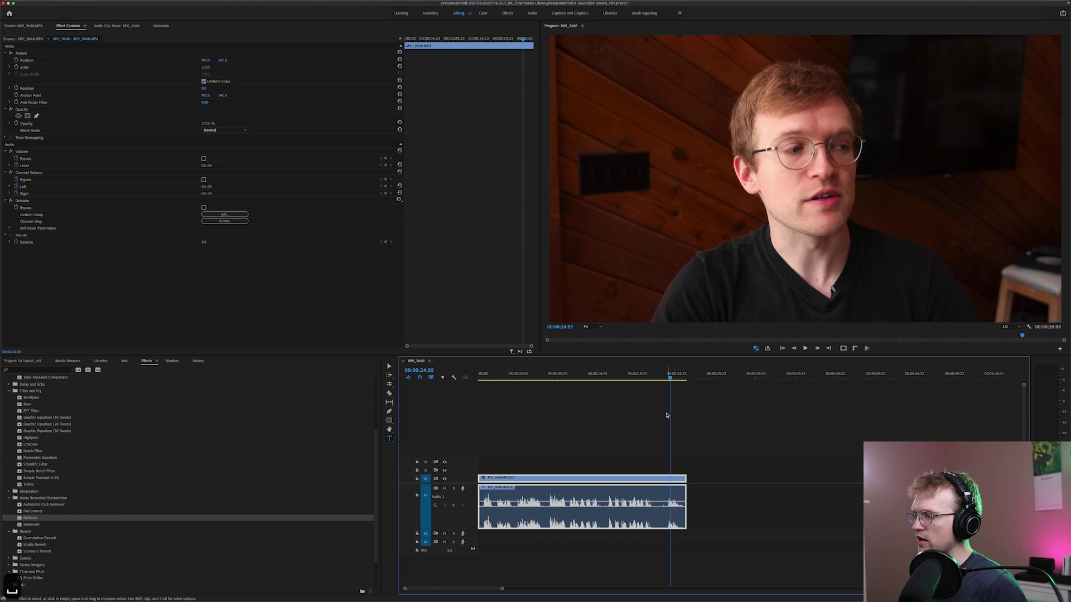
left_click(646, 410)
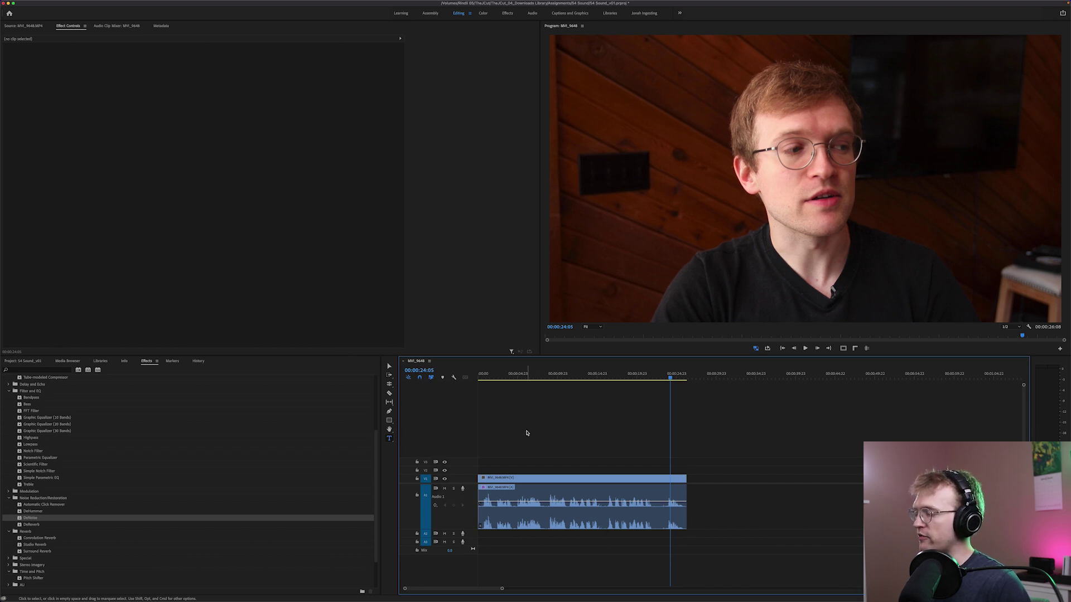
Save the project and remove the DeNoise effect from the clip.
key("super+s")
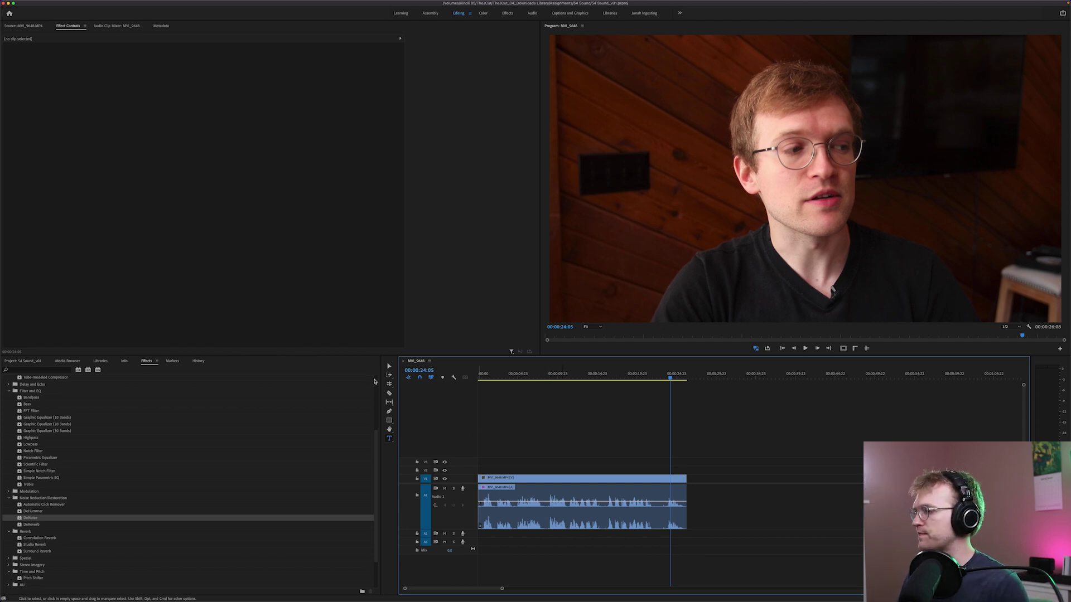
key("d")
left_click(26, 201)
key("Delete")
Send the timeline clip to Adobe Audition for editing and reposition the Audition window.
right_click(570, 502)
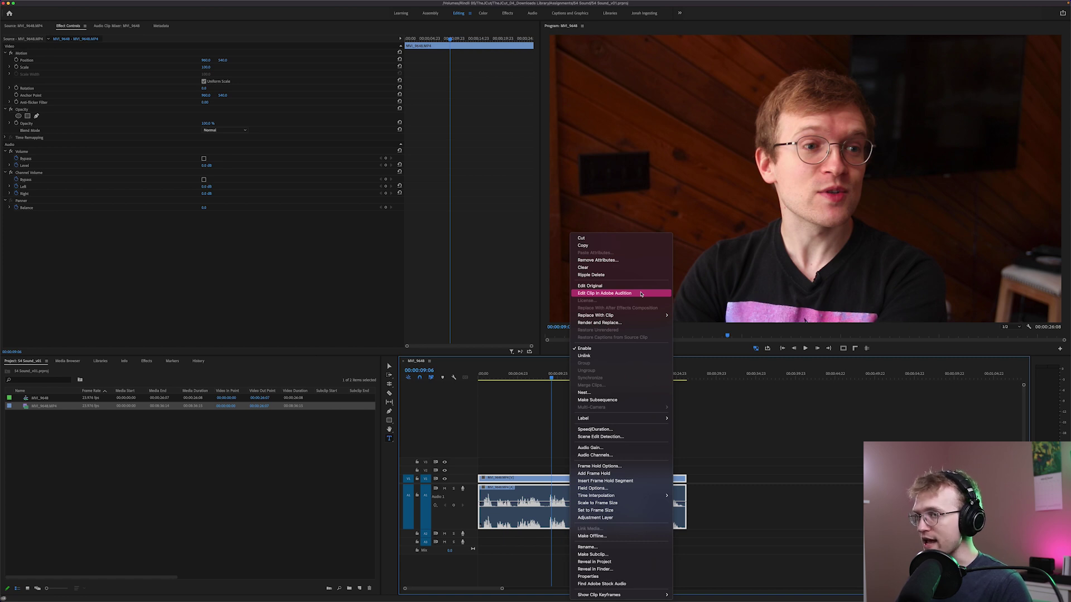
key("Escape")
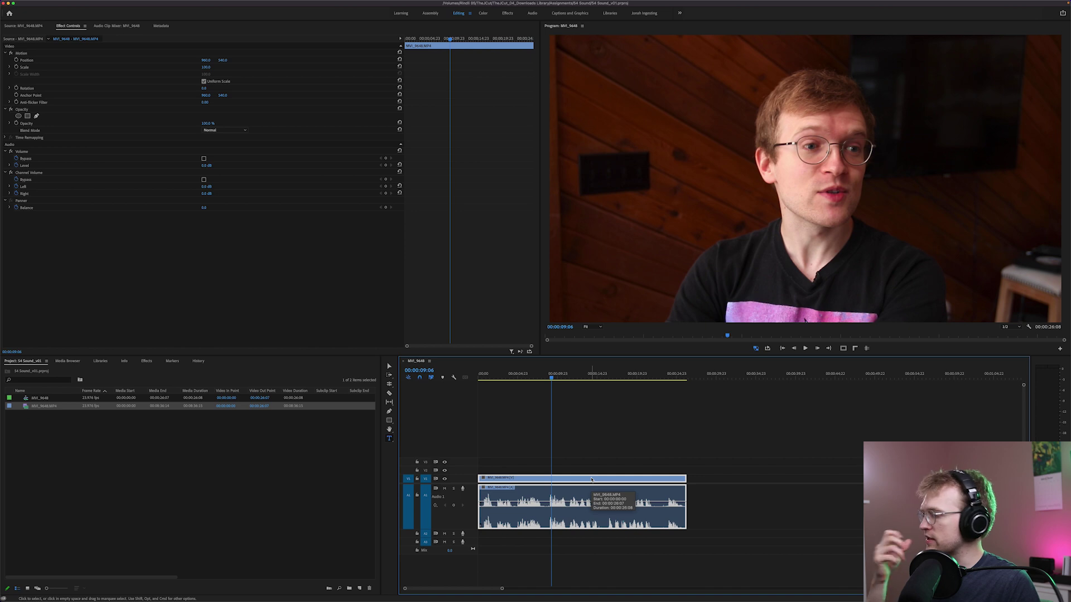
right_click(592, 480)
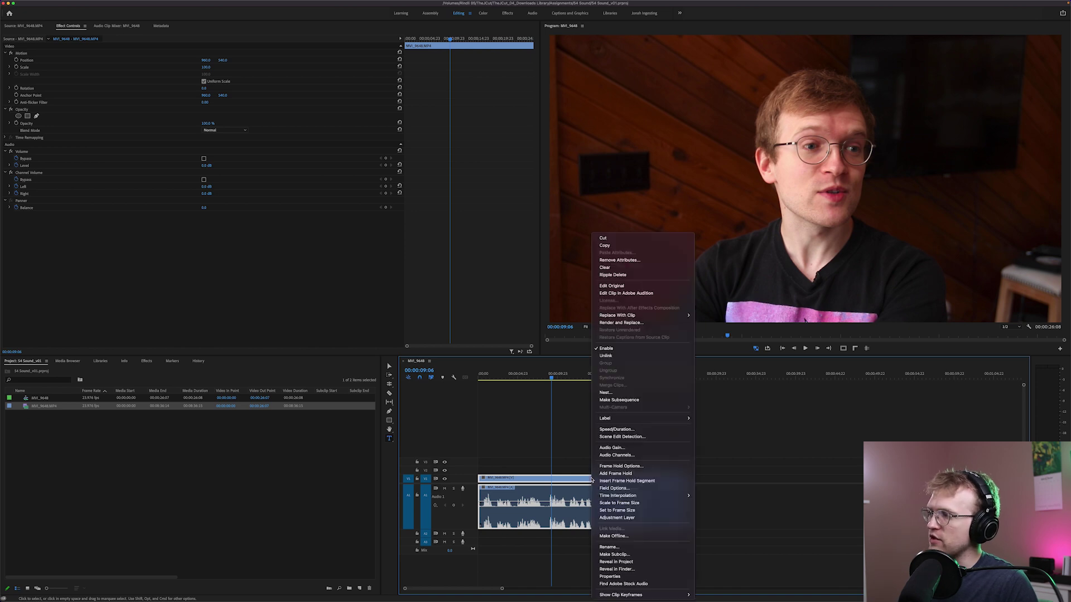
left_click(650, 293)
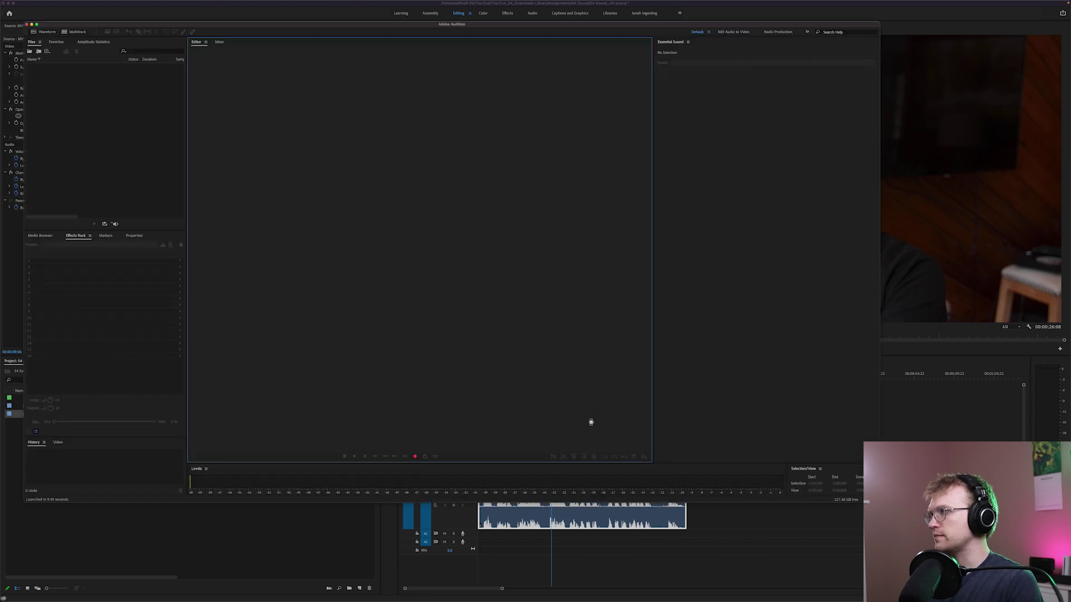
left_click_drag(462, 20, 511, 11)
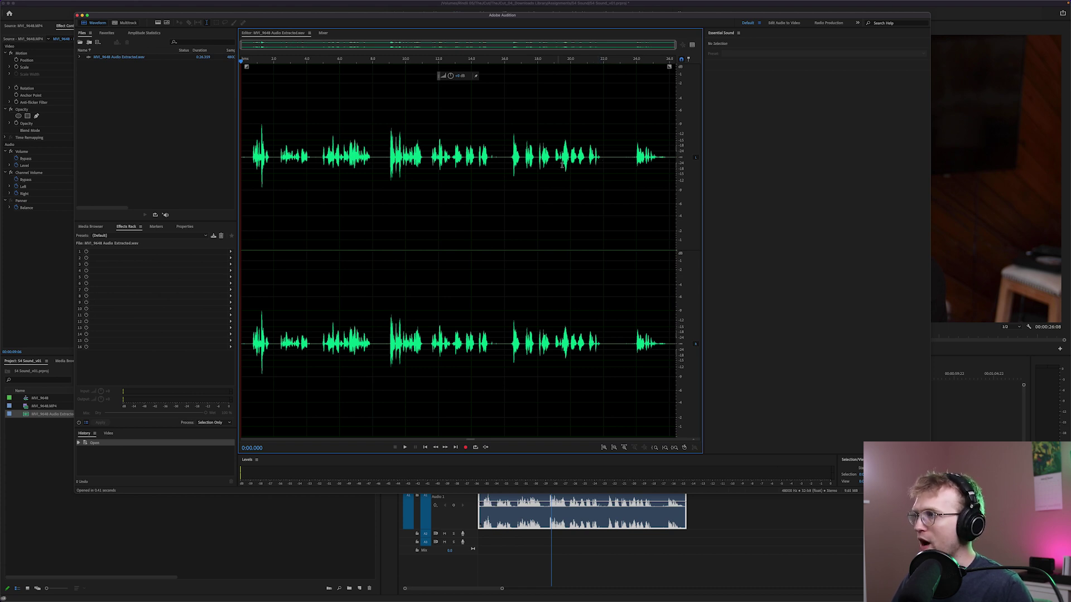
Select the speech-free gap starting at about 21.8 seconds in the waveform and capture it as the noise print.
left_click(600, 166)
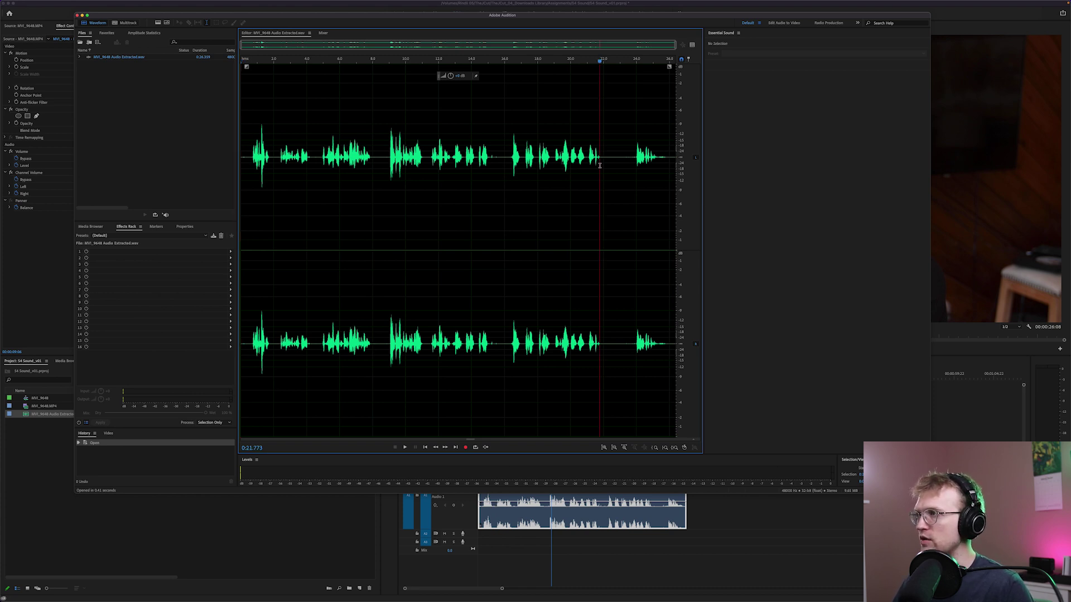
left_click_drag(600, 165, 634, 167)
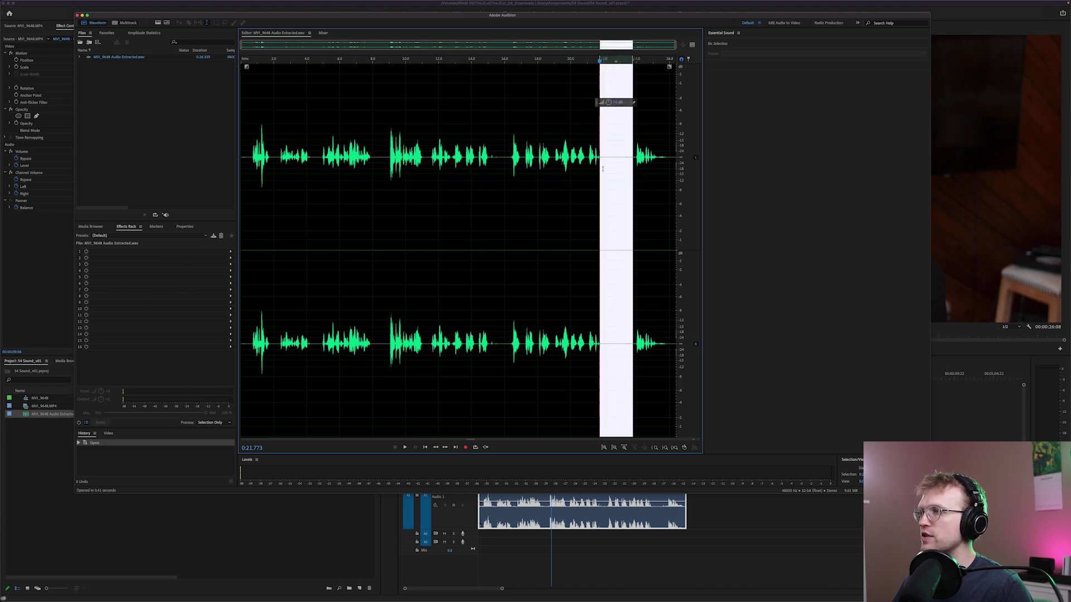
mouse_move(282, 3)
left_click(135, 3)
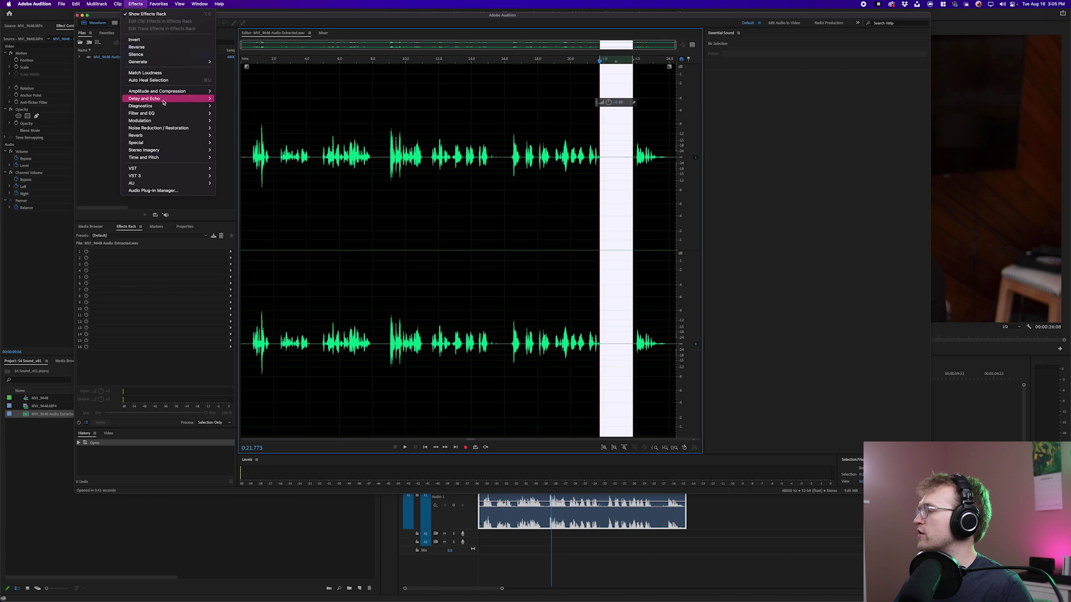
mouse_move(165, 94)
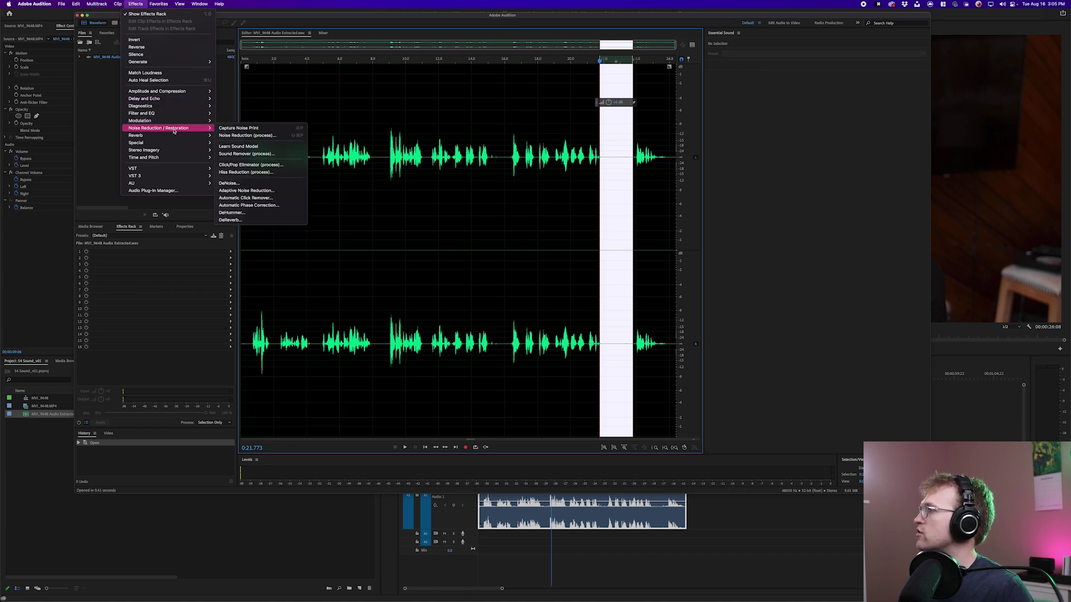
mouse_move(175, 129)
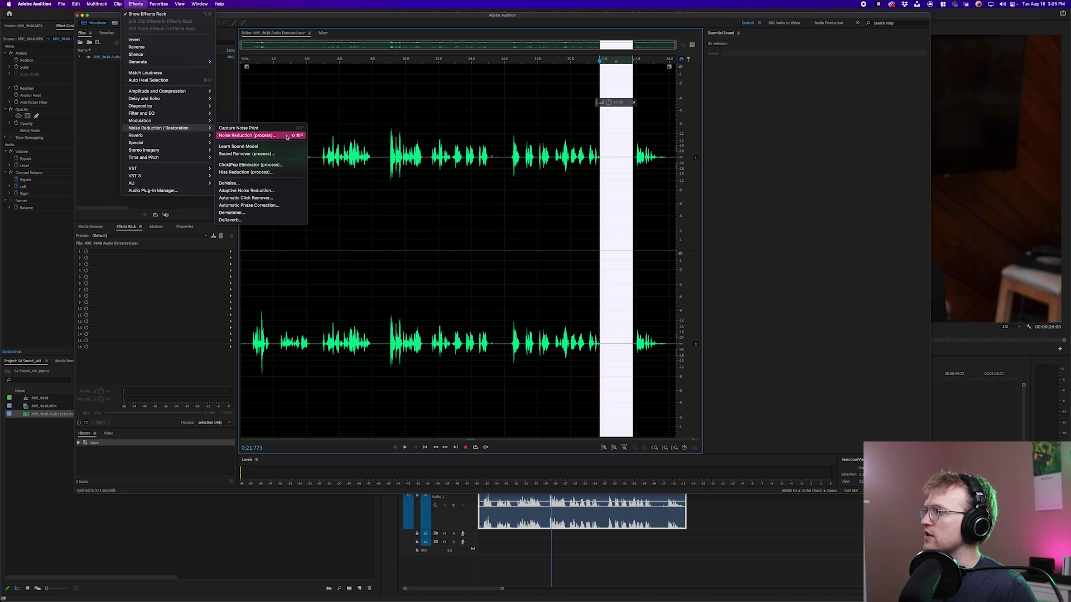
left_click(268, 129)
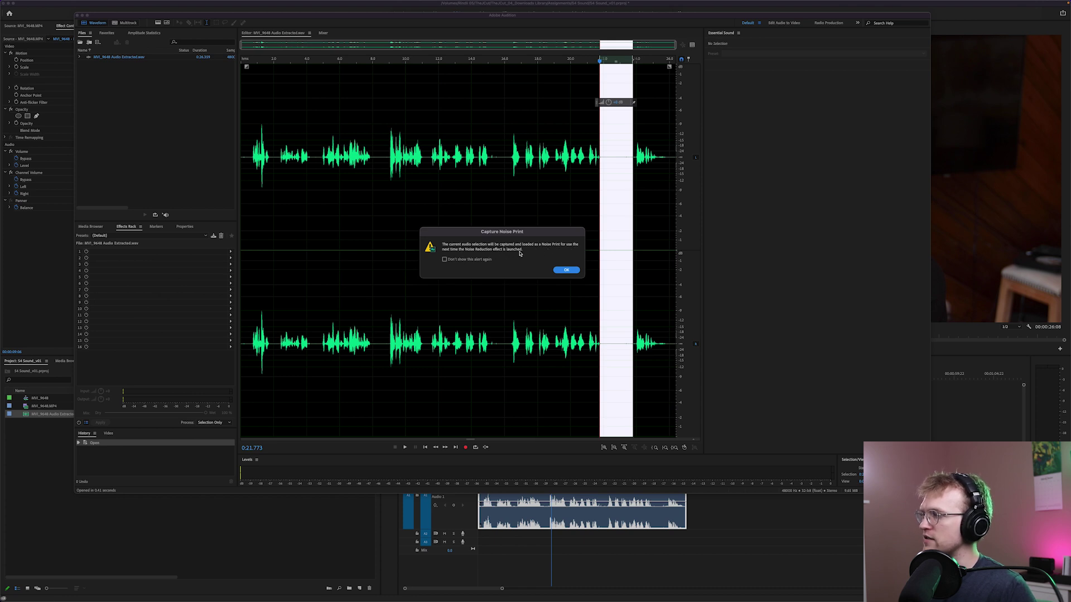
left_click(567, 271)
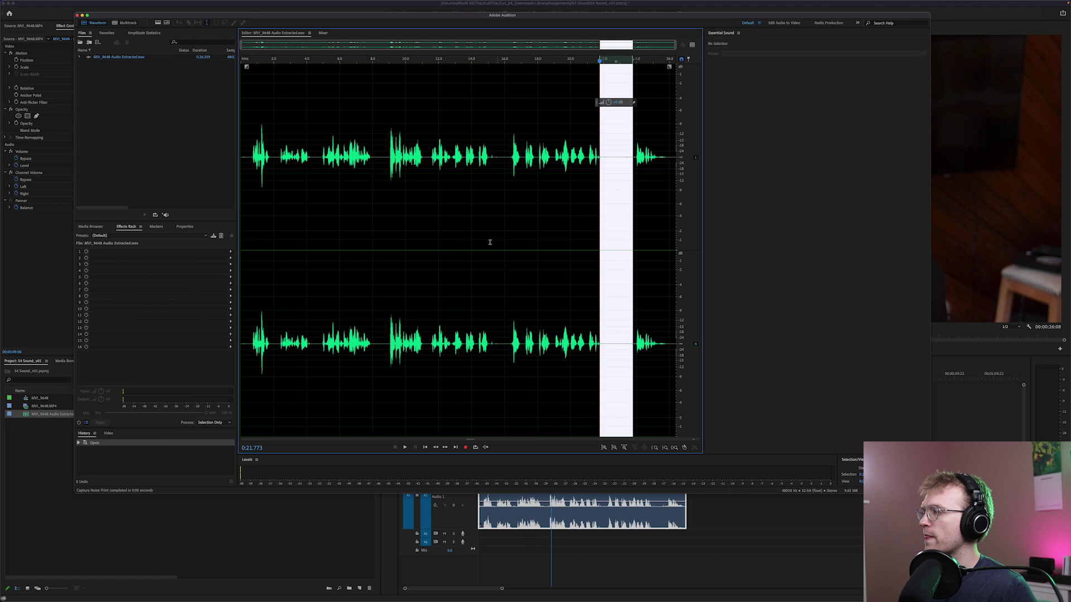
Select the entire waveform and open the Noise Reduction (process) effect for it.
left_click(450, 227)
key("super+a")
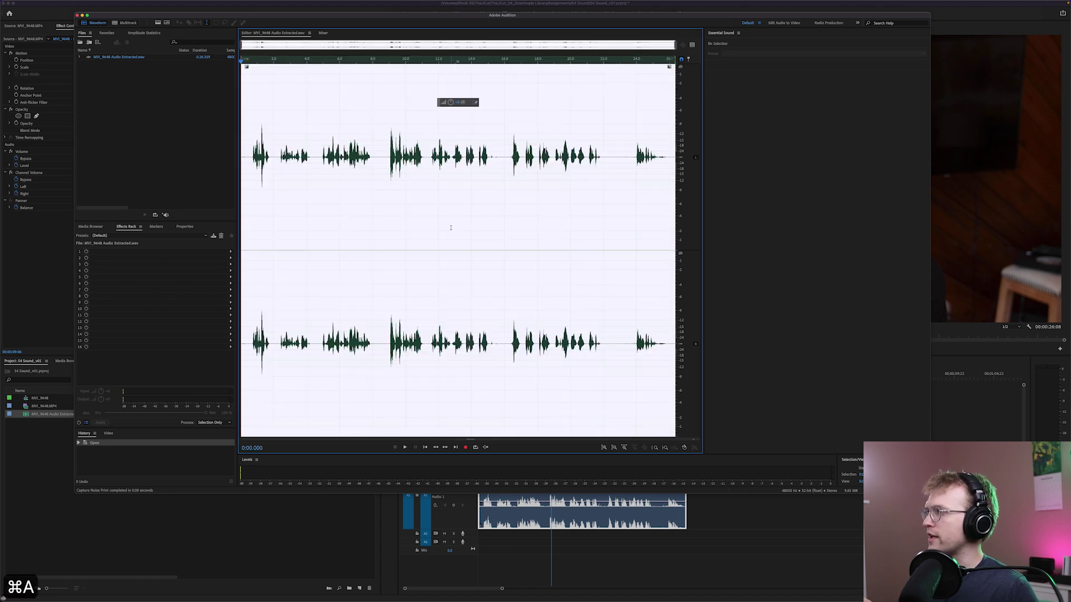
left_click(135, 4)
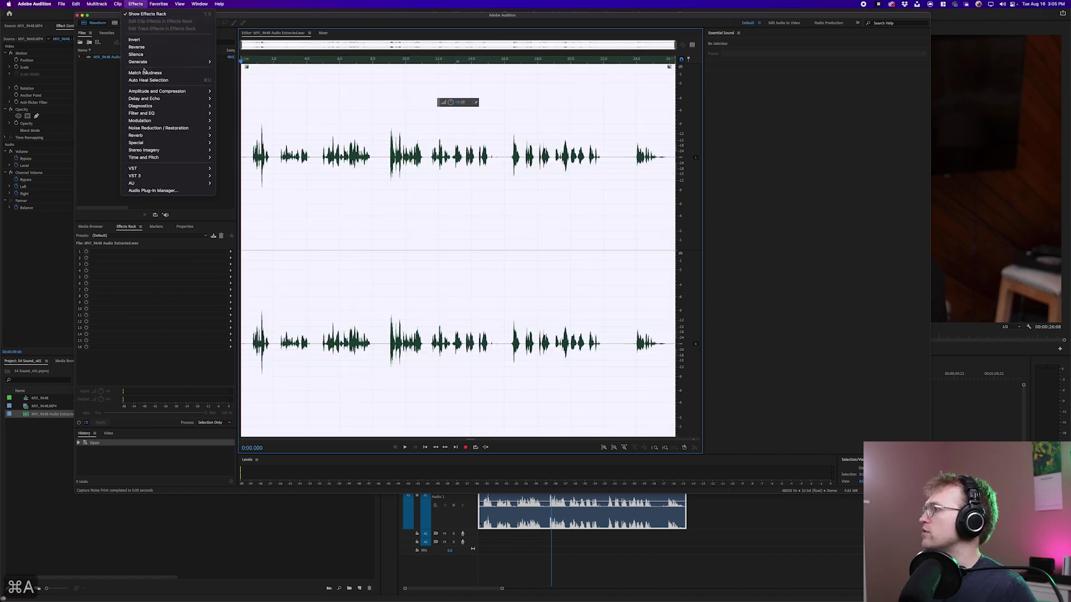
mouse_move(174, 127)
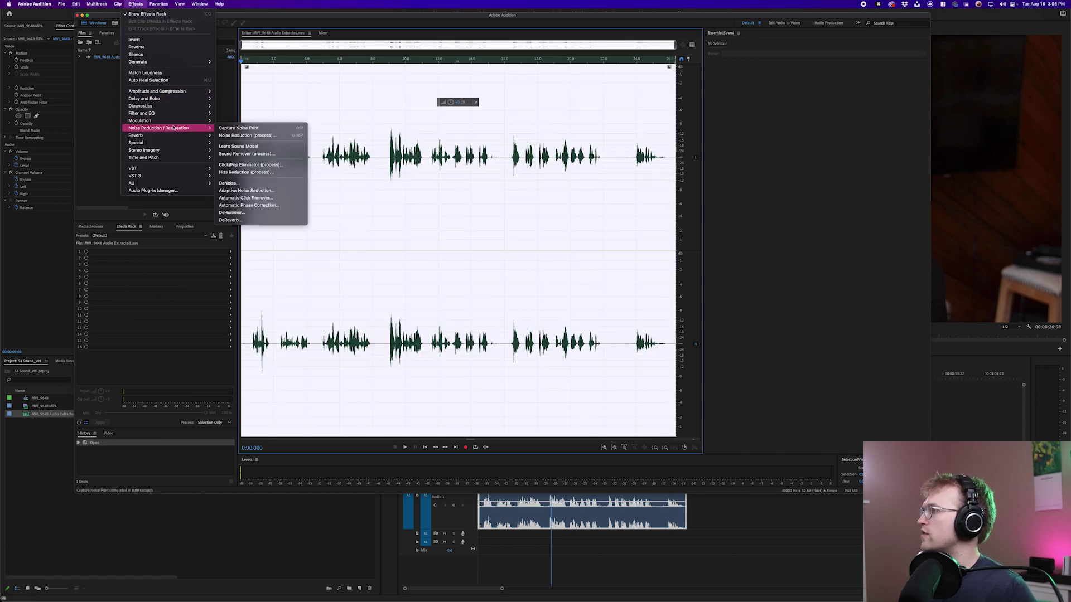
left_click(284, 137)
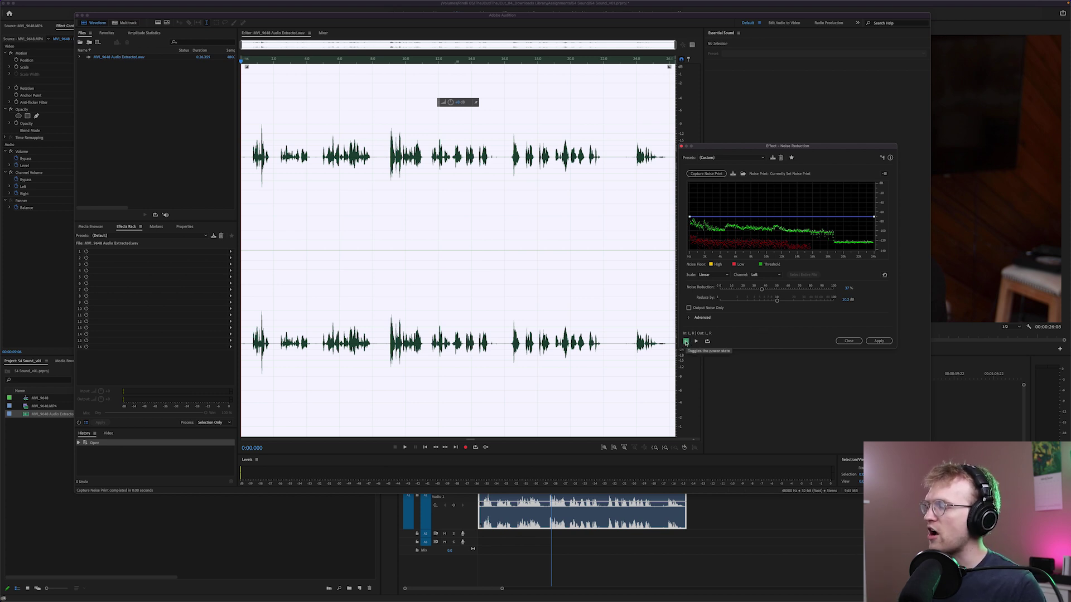
Preview the speech from the start of the file with the Noise Reduction effect active.
key("space")
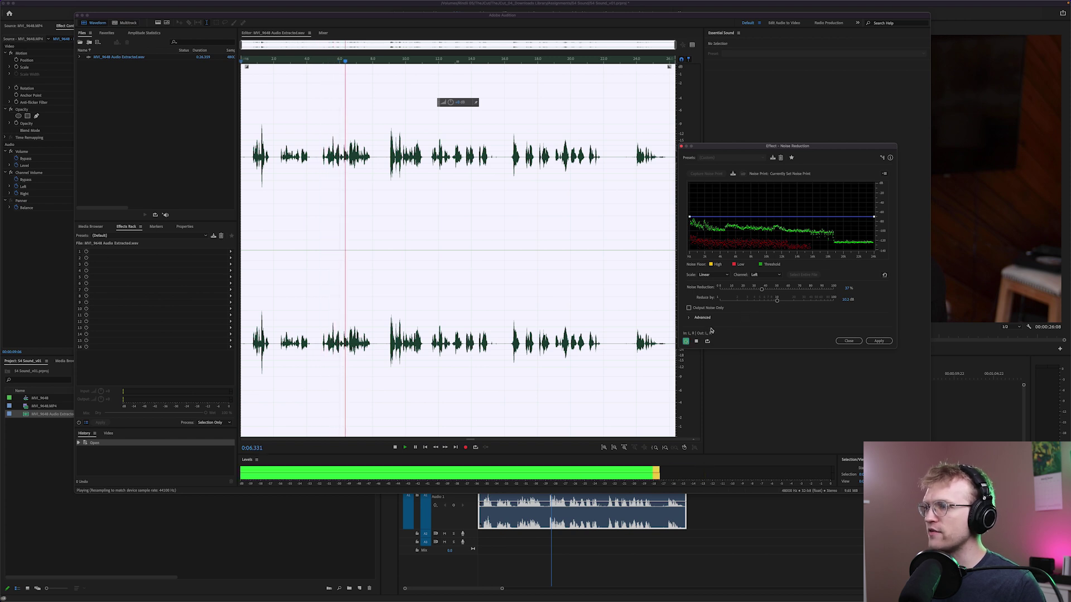
key("space")
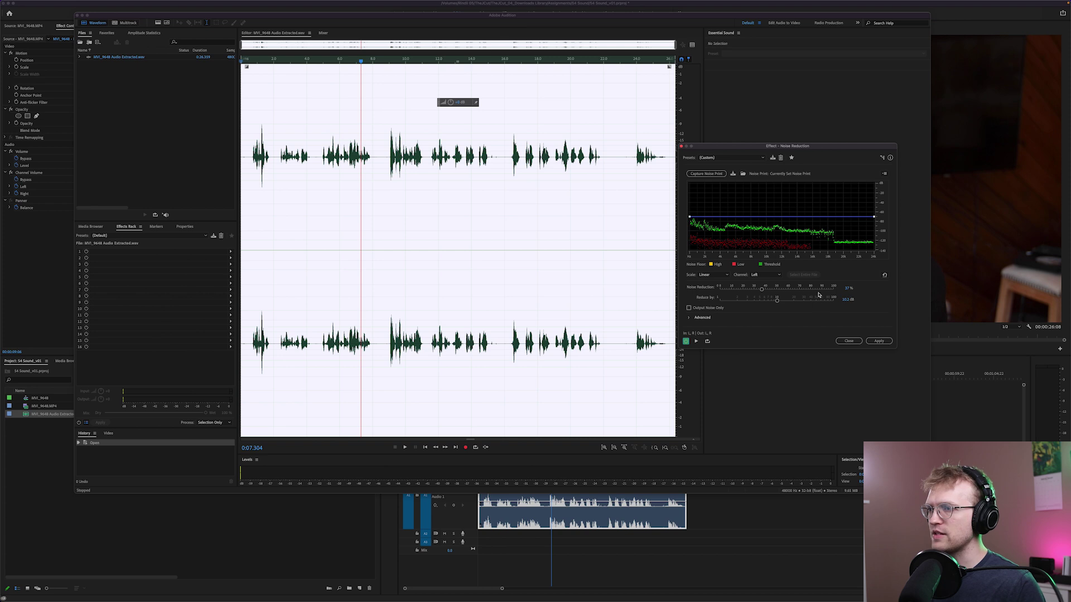
key("space")
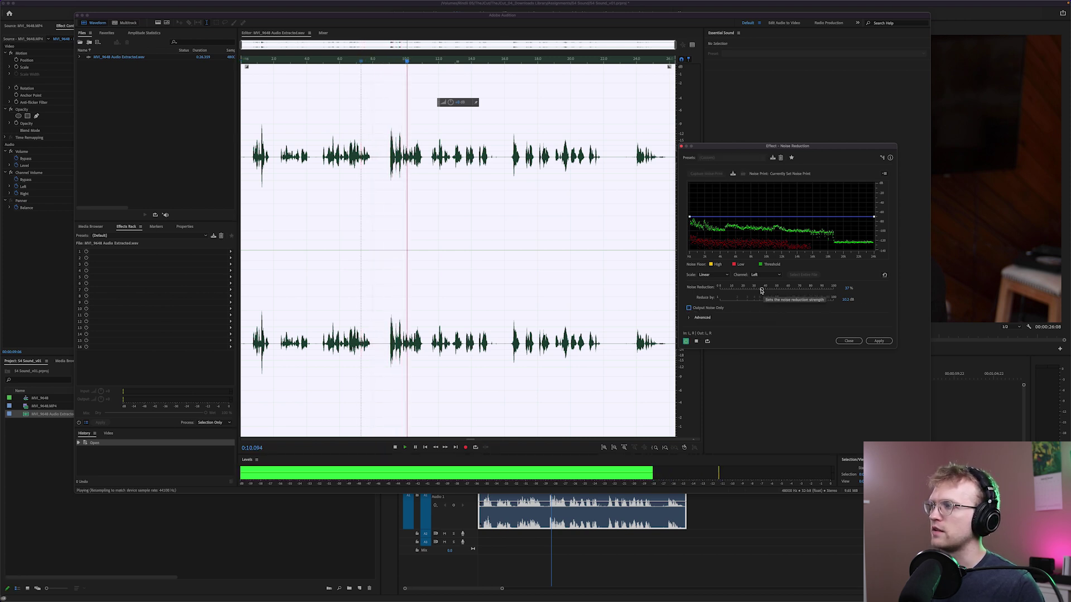
Raise the Noise Reduction strength to about 64%, auditioning the speech-free gap near 22 seconds before and after the adjustment.
left_click(603, 223)
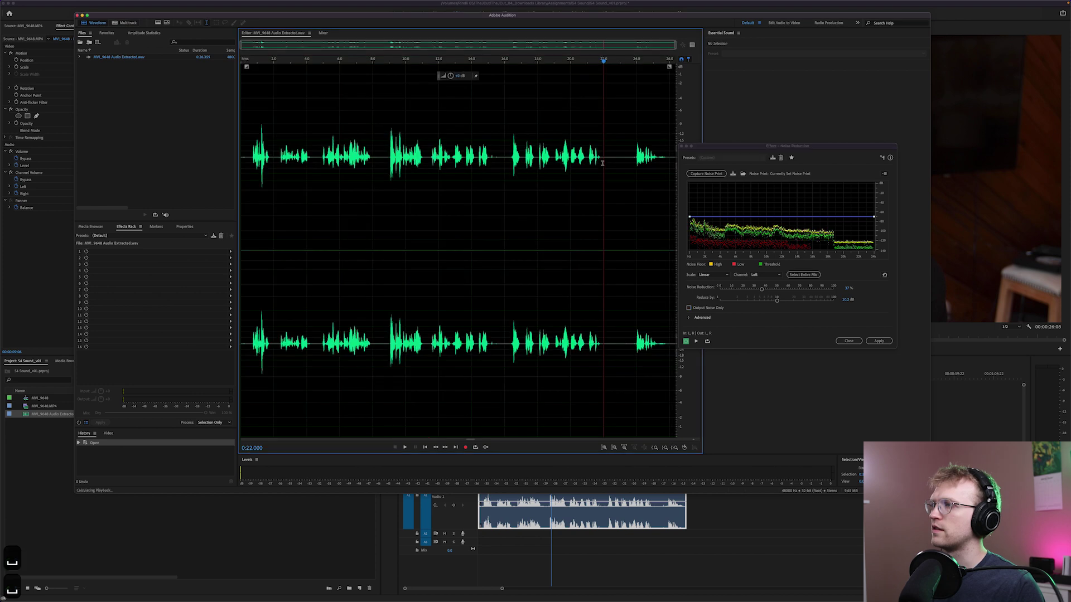
key("space")
left_click_drag(762, 289, 793, 289)
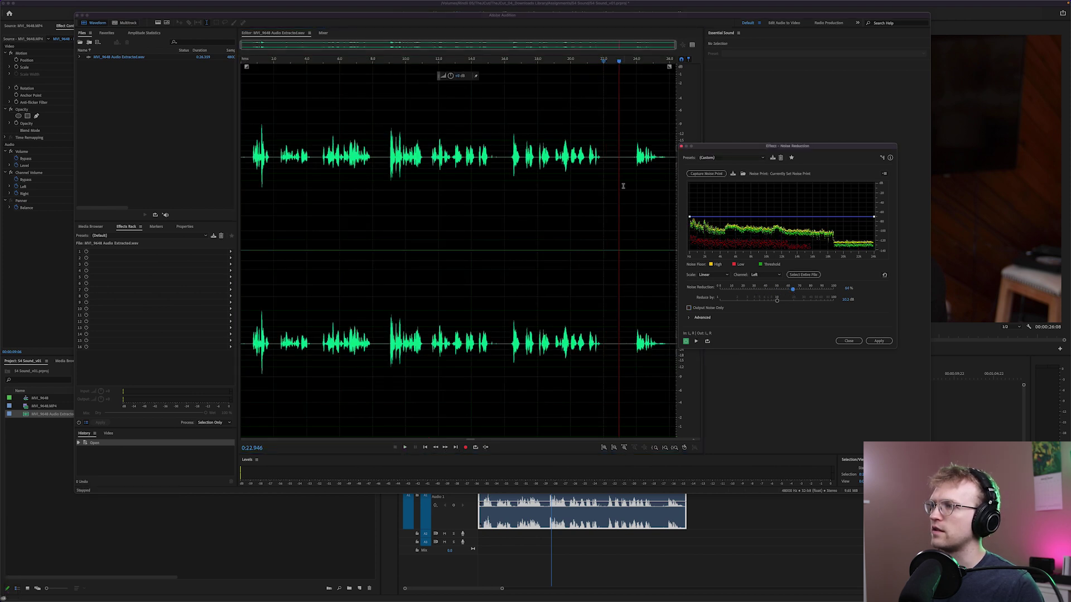
left_click(602, 179)
key("space")
key("space")
Try lower Reduce By amounts, then raise it well above its starting level, auditioning the speech-free gap between adjustments.
left_click_drag(777, 299, 773, 303)
left_click(598, 178)
key("space")
key("space")
left_click(762, 297)
left_click_drag(764, 301, 793, 300)
left_click(605, 199)
key("space")
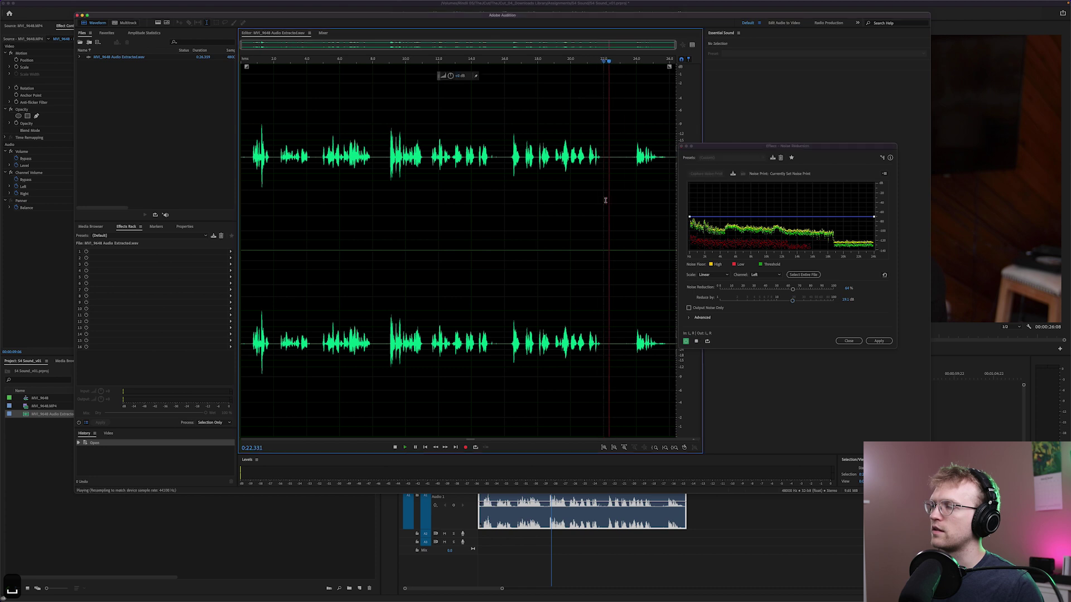
key("space")
Preview the first spoken phrases from about 0.75 seconds with the stronger noise reduction settings.
left_click(253, 173)
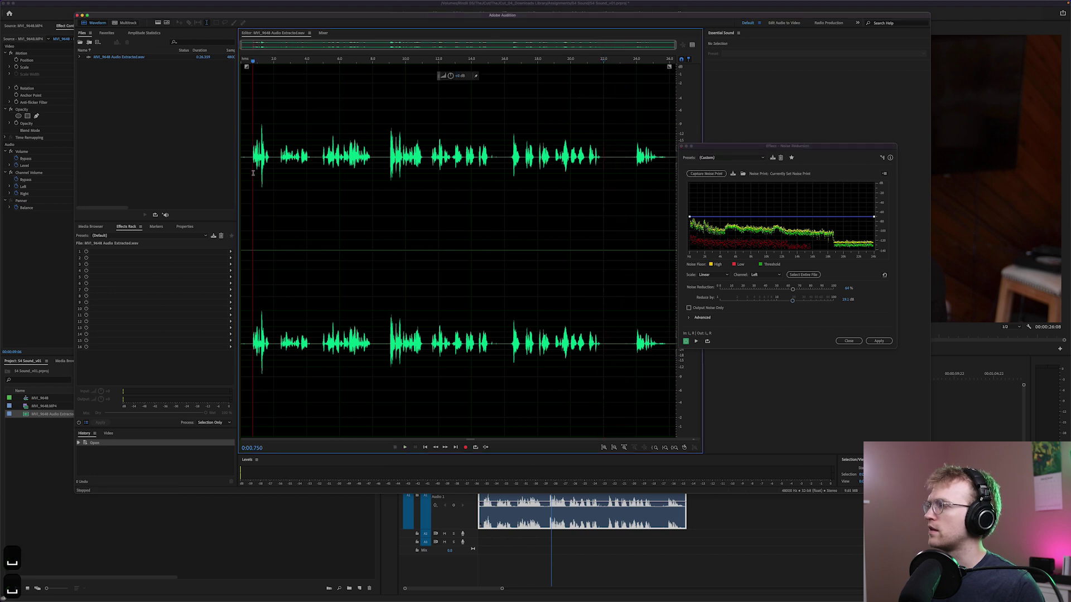
key("space")
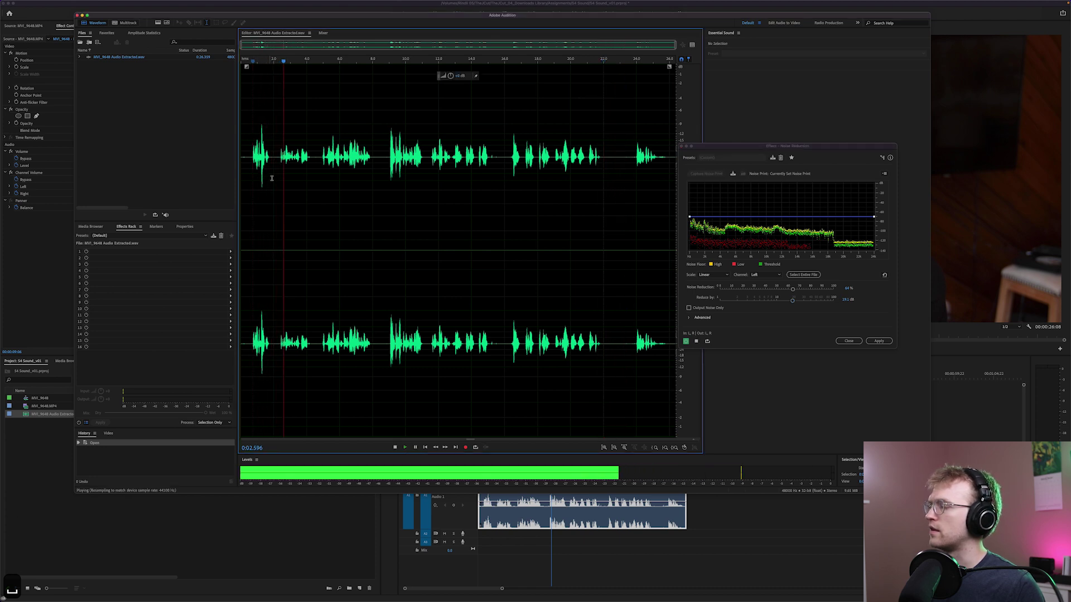
key("space")
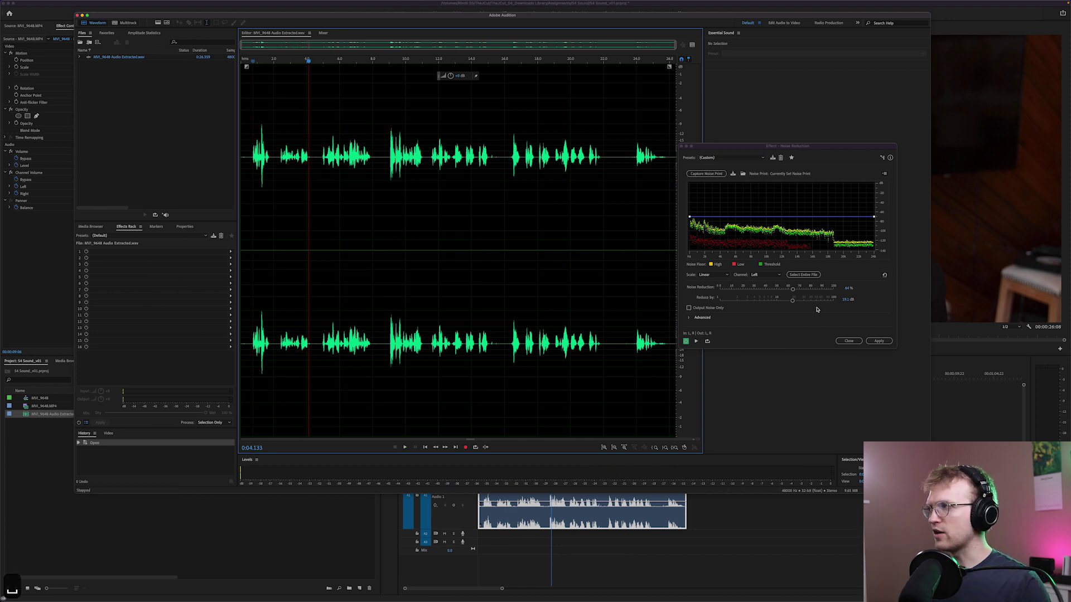
Bypass the Noise Reduction effect and replay the phrase starting at about 2.3 seconds to hear the original audio.
left_click(686, 340)
left_click(290, 188)
key("space")
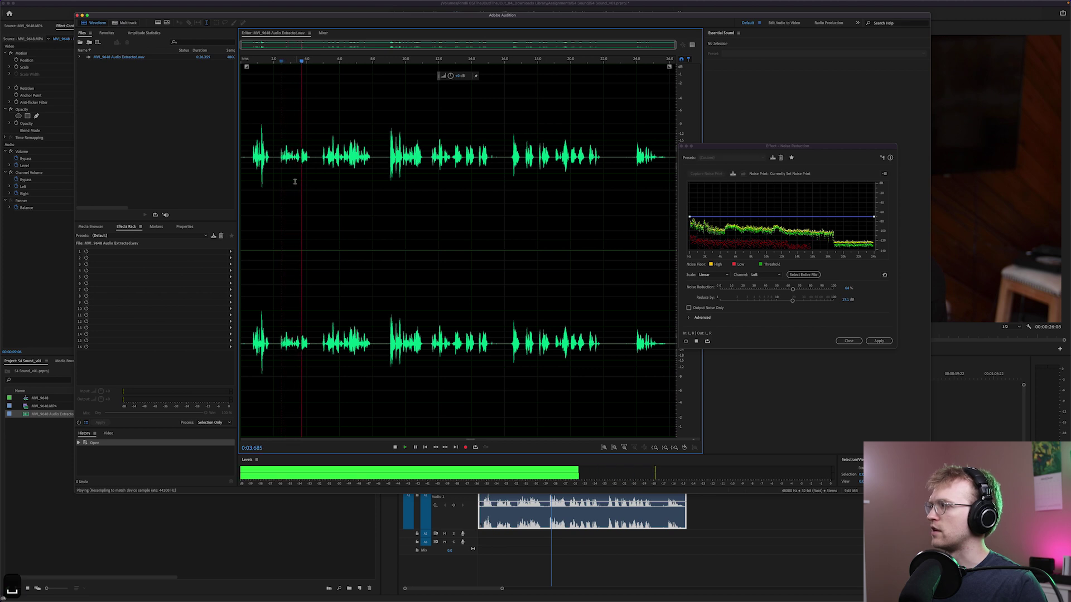
key("space")
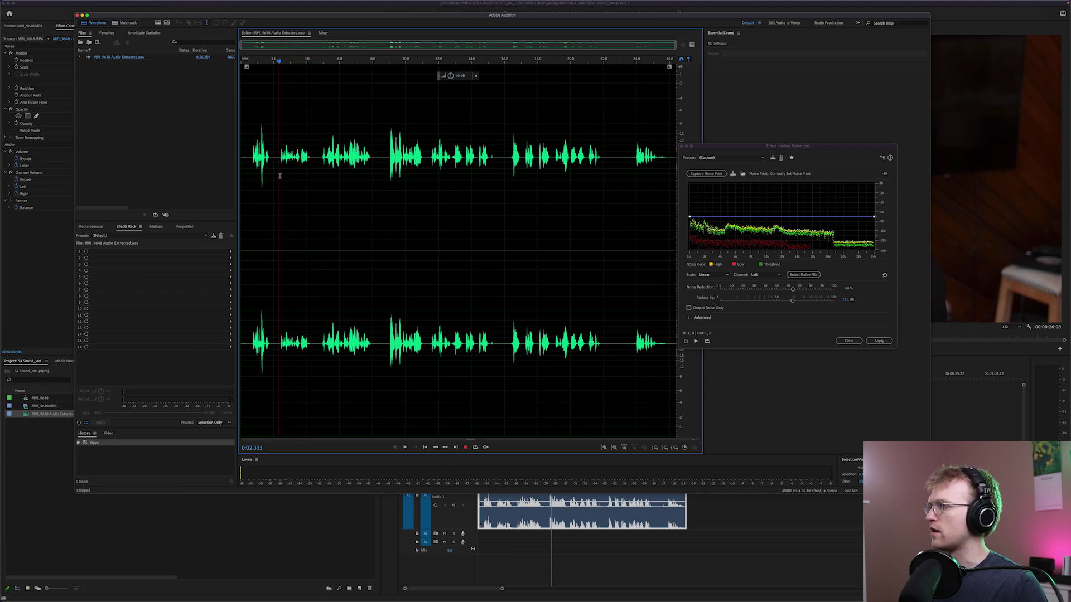
key("space")
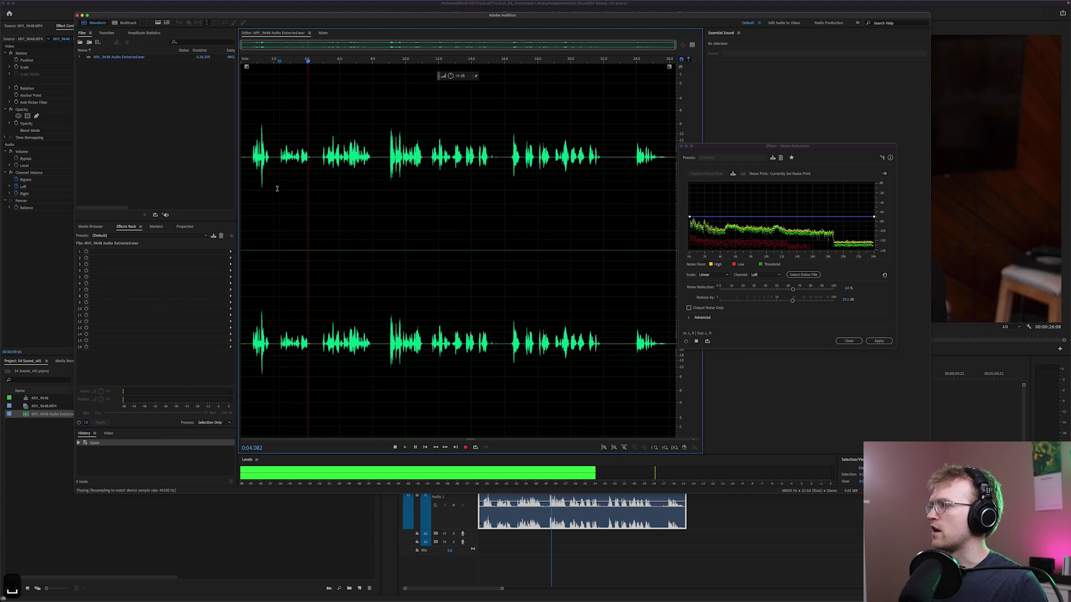
key("space")
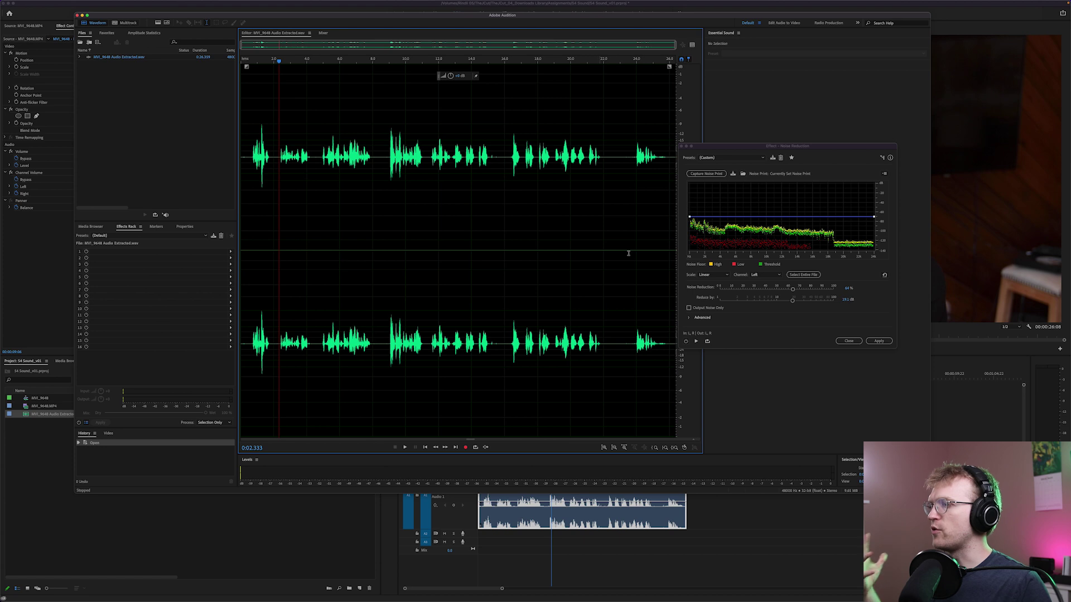
Re-enable the Noise Reduction effect and replay the phrase starting at about 2.3 seconds.
left_click(686, 342)
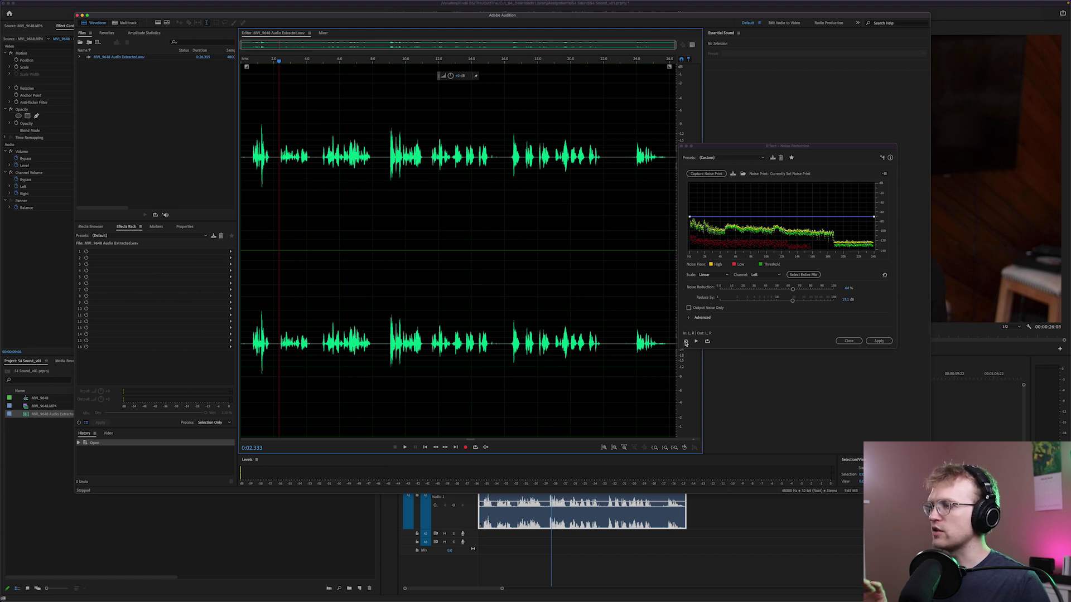
left_click(280, 181)
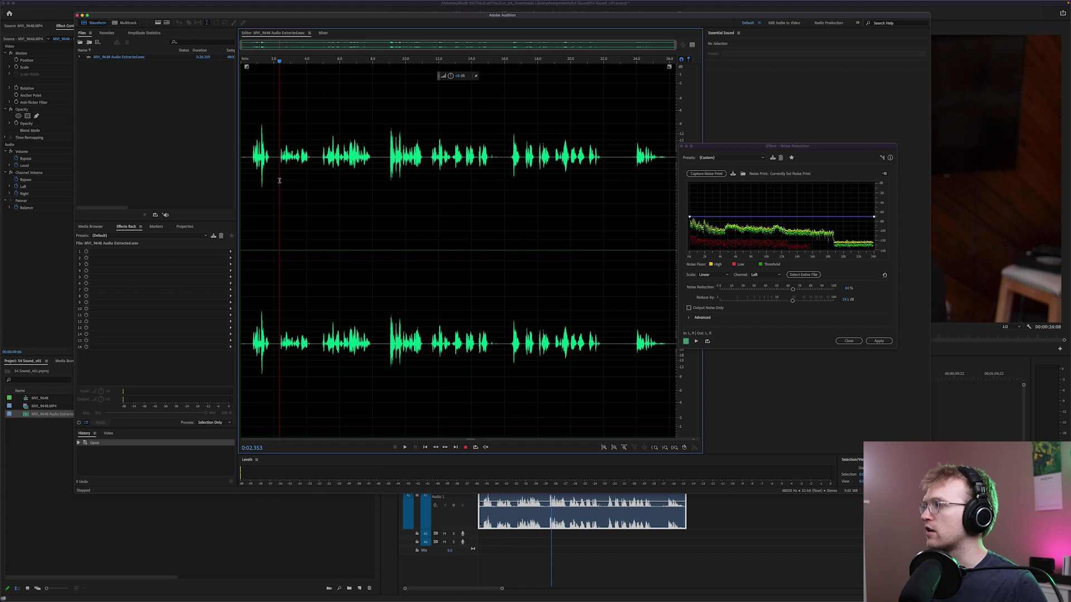
key("space")
key("space")
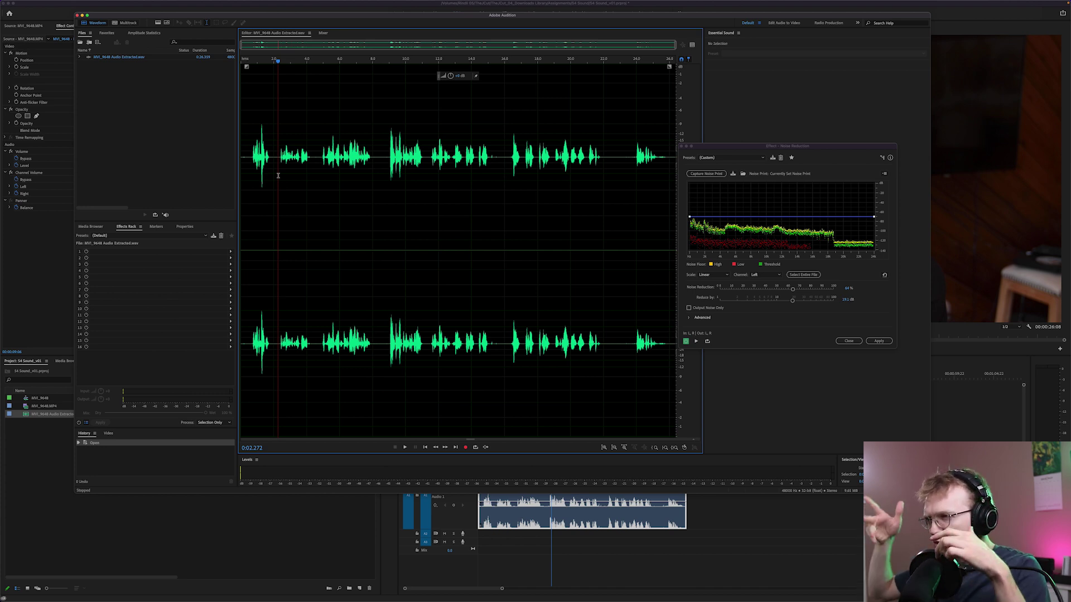
key("space")
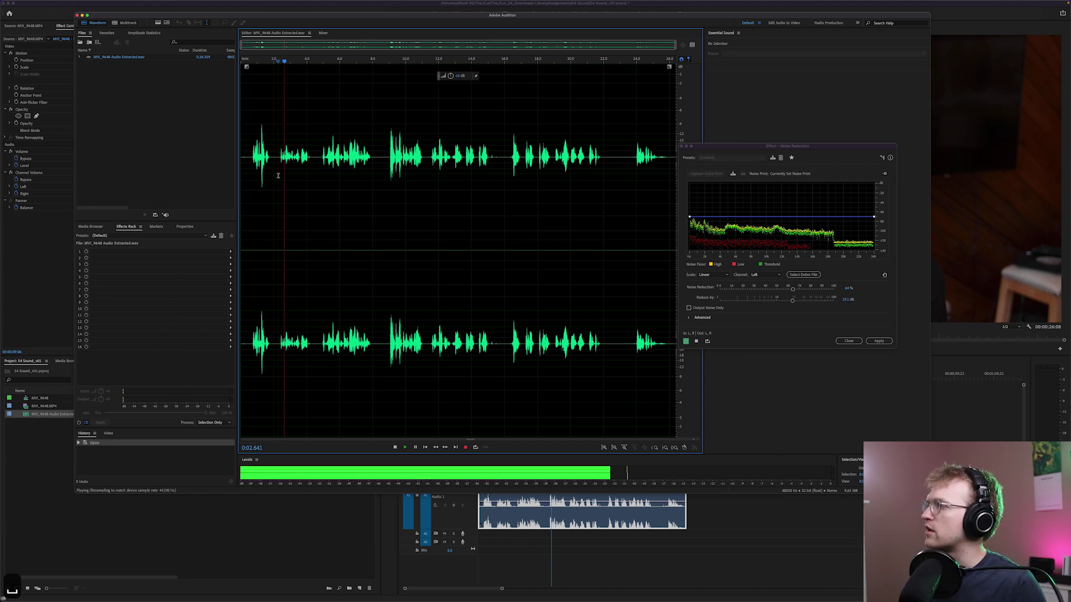
key("space")
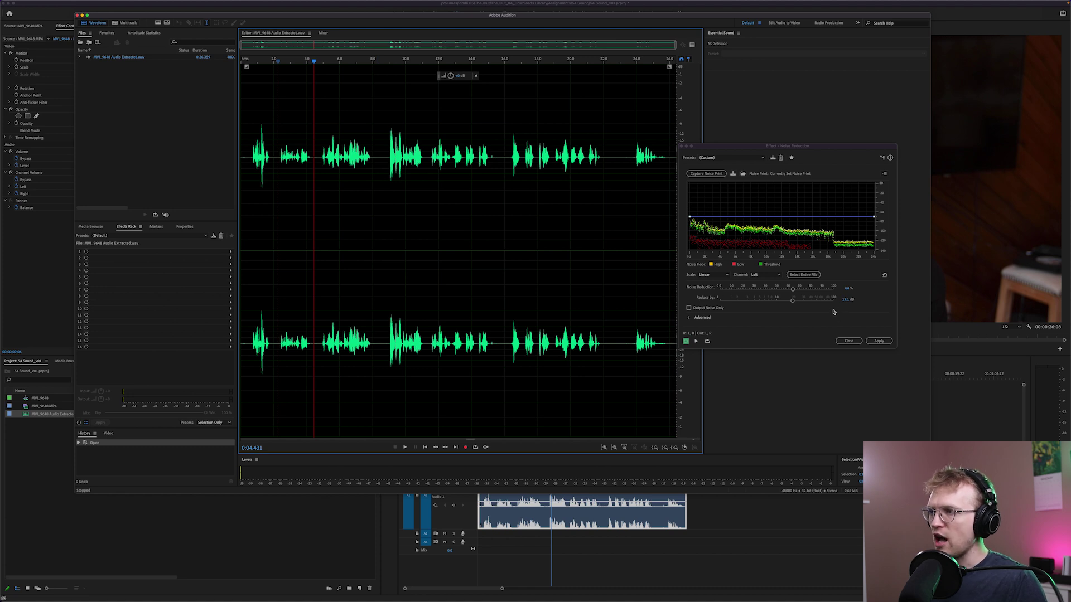
Audition the speech-free gap near 22 seconds, then lower Noise Reduction to about 60% and decrease the Reduce By amount.
left_click(601, 161)
key("space")
key("space")
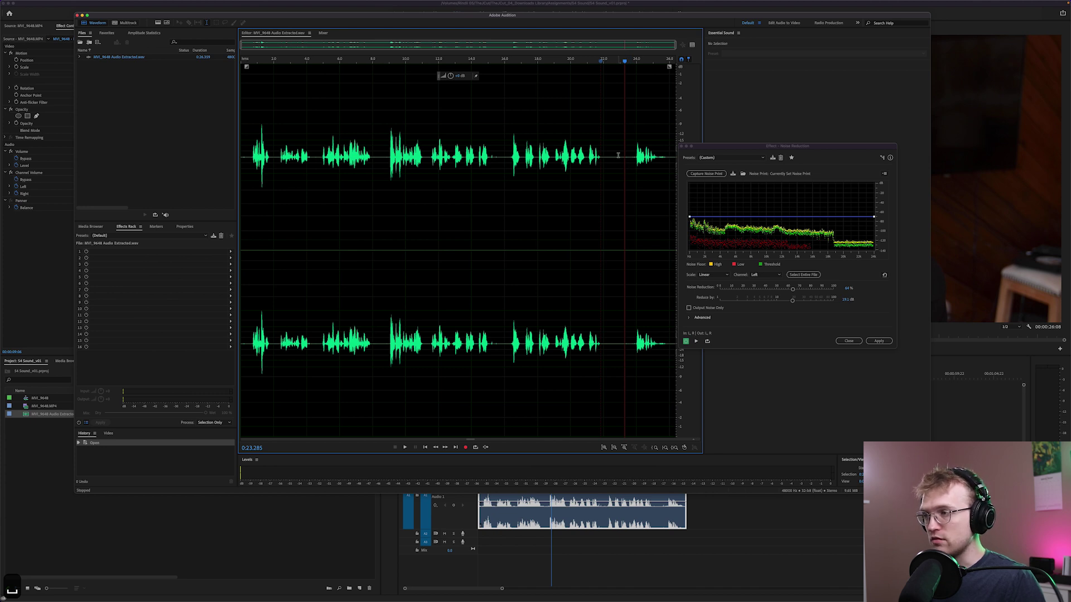
left_click(695, 341)
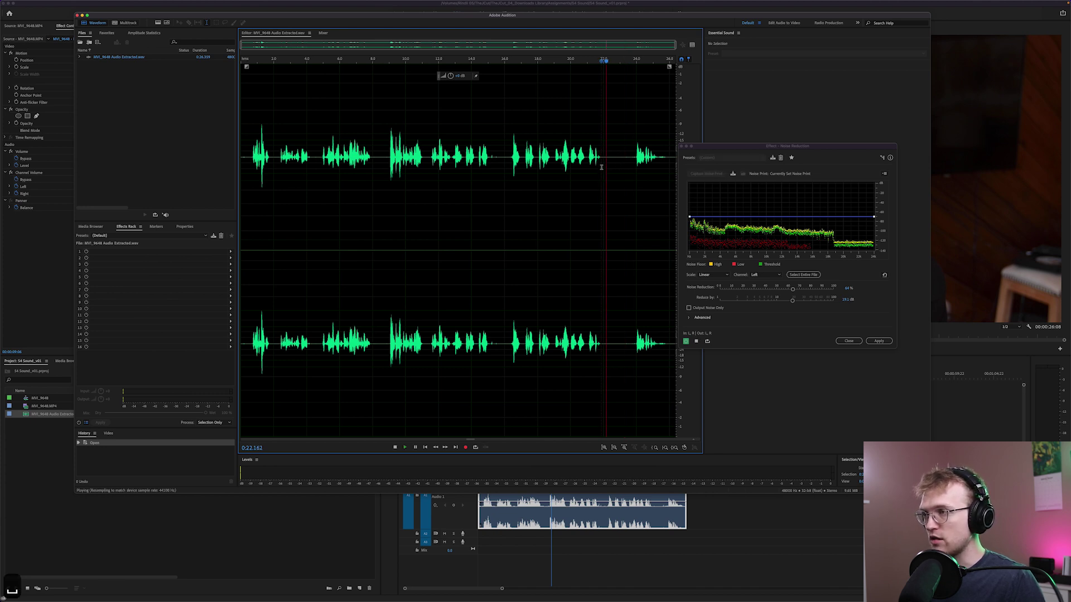
key("space")
left_click_drag(793, 289, 788, 300)
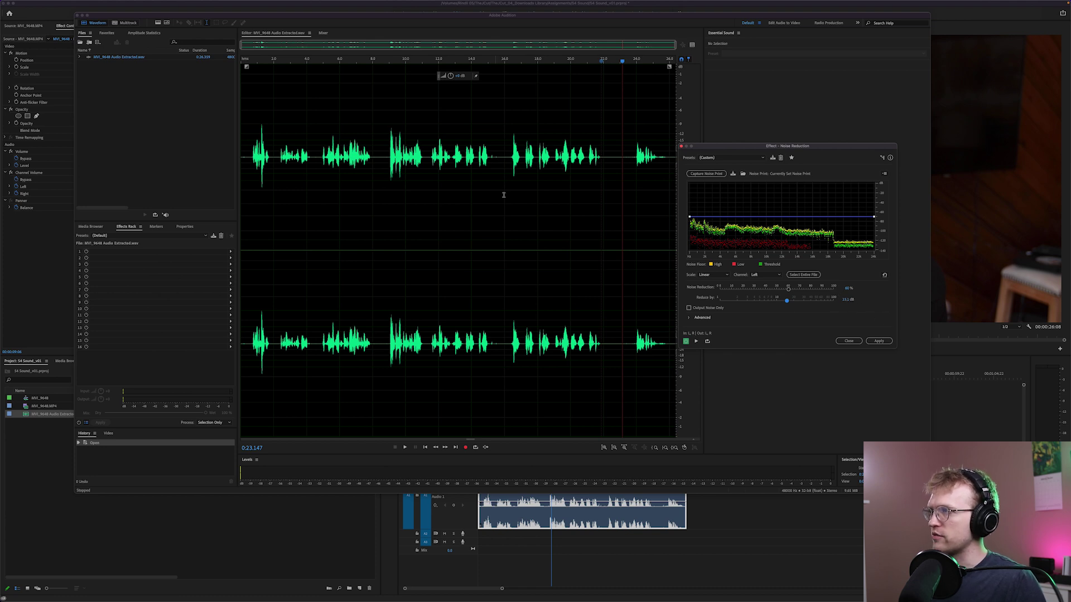
Compare the speech-free gap near 22 seconds with the Noise Reduction effect enabled, bypassed and enabled again.
left_click(600, 178)
key("space")
key("space")
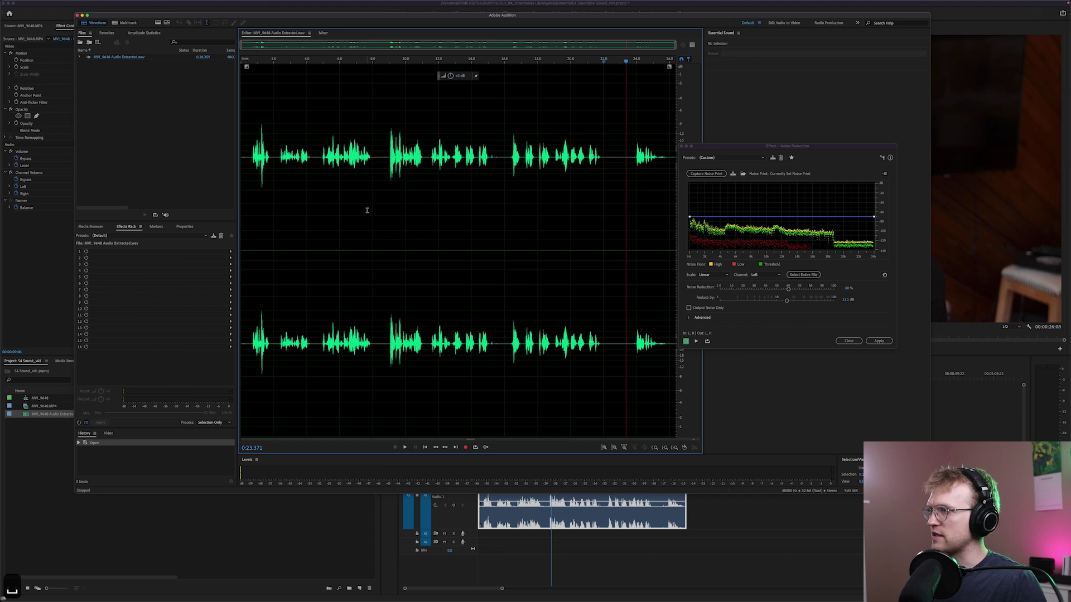
left_click(680, 346)
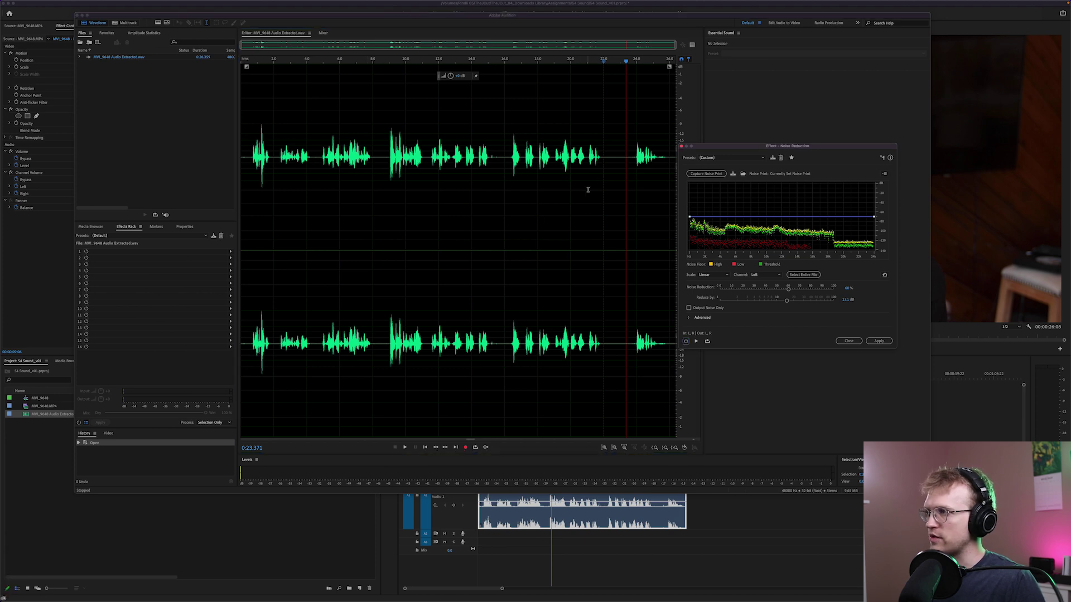
left_click(696, 341)
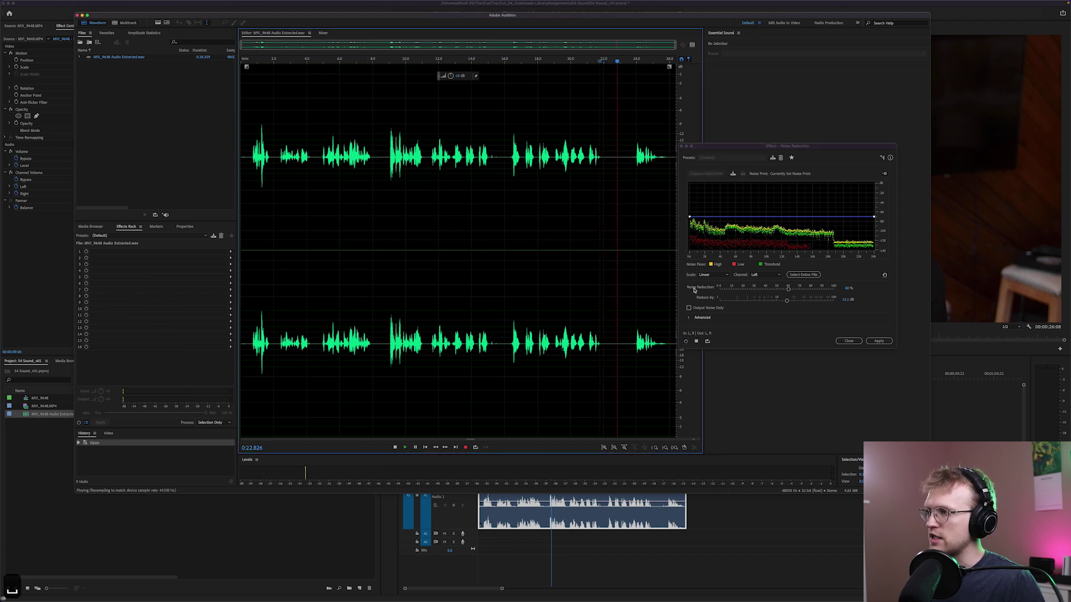
left_click(696, 341)
left_click(601, 186)
key("space")
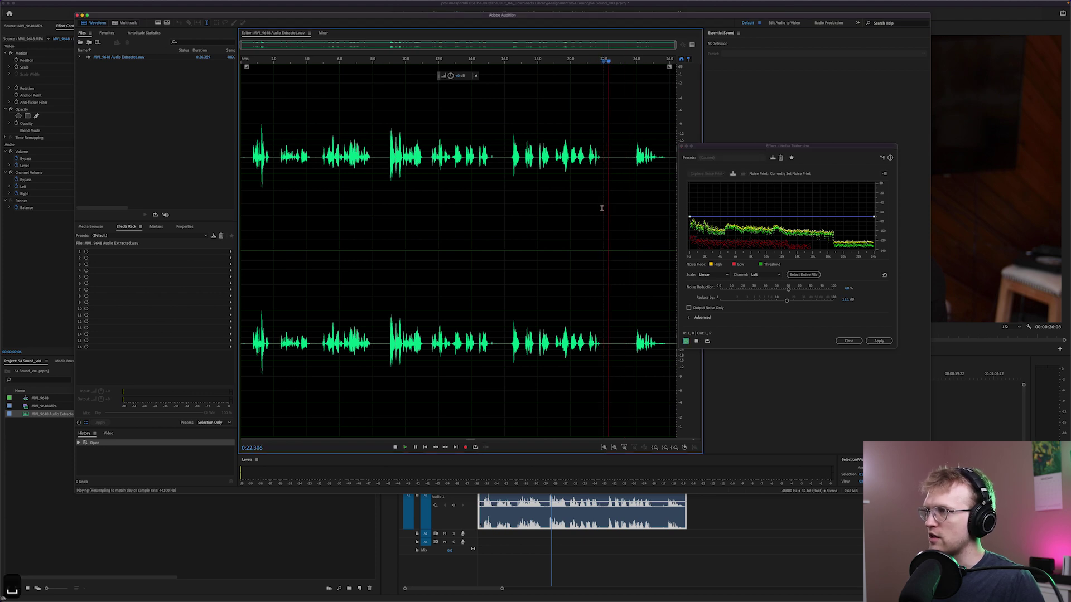
key("space")
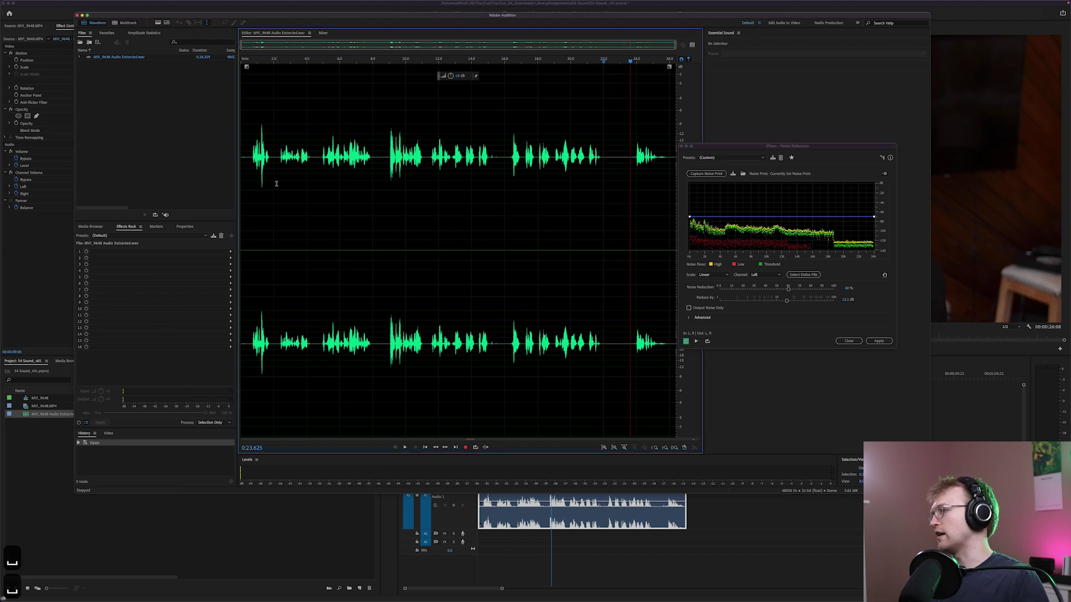
Preview the opening speech from about 0.5 seconds, lowering Noise Reduction to about 56% and slightly decreasing Reduce By between listens.
left_click(249, 163)
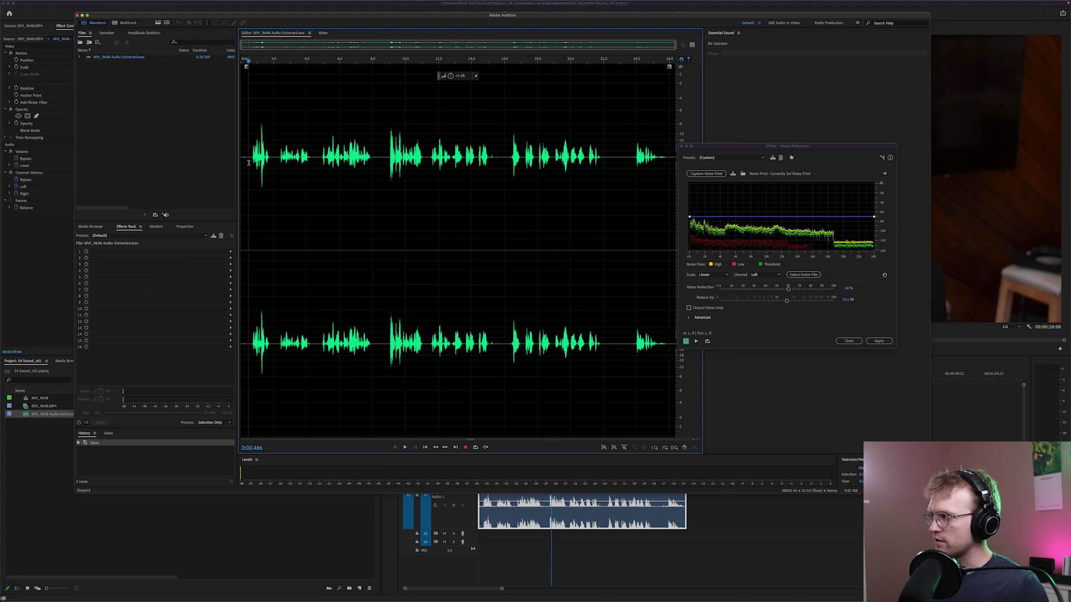
key("space")
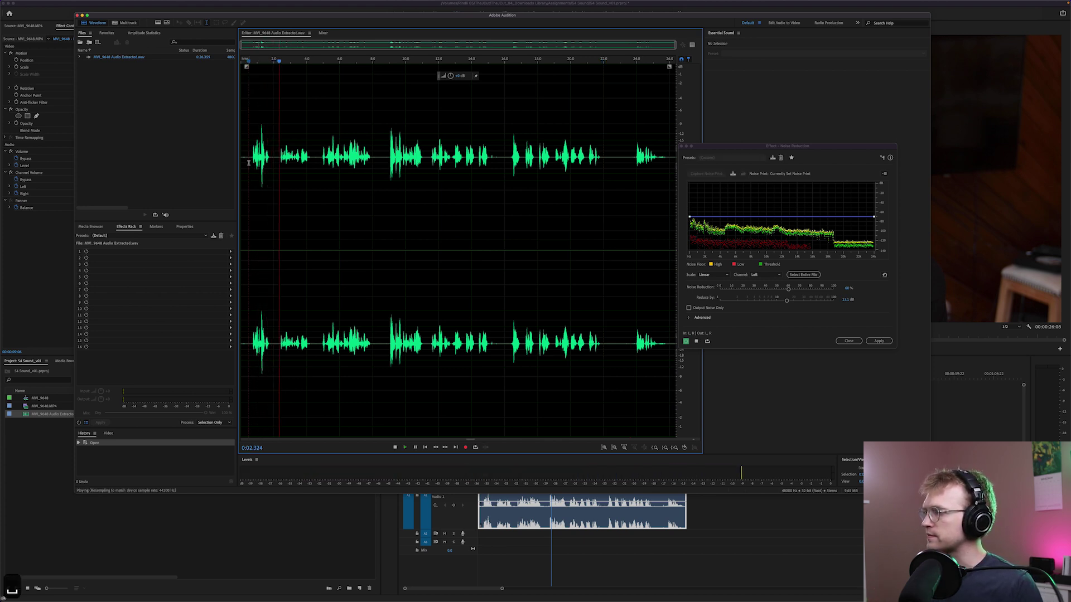
key("space")
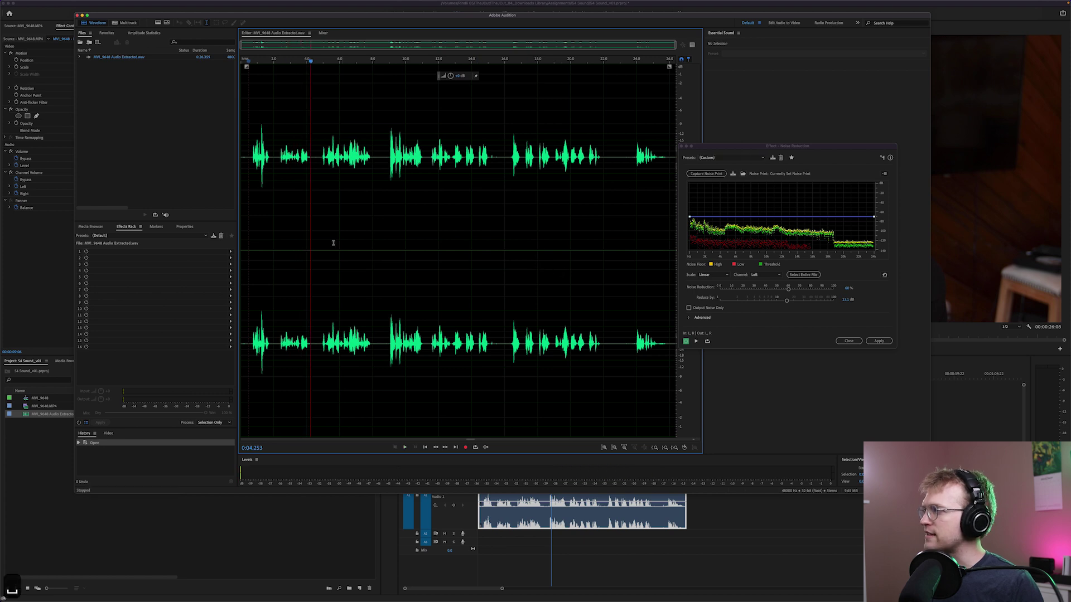
left_click(250, 171)
left_click_drag(788, 292, 782, 301)
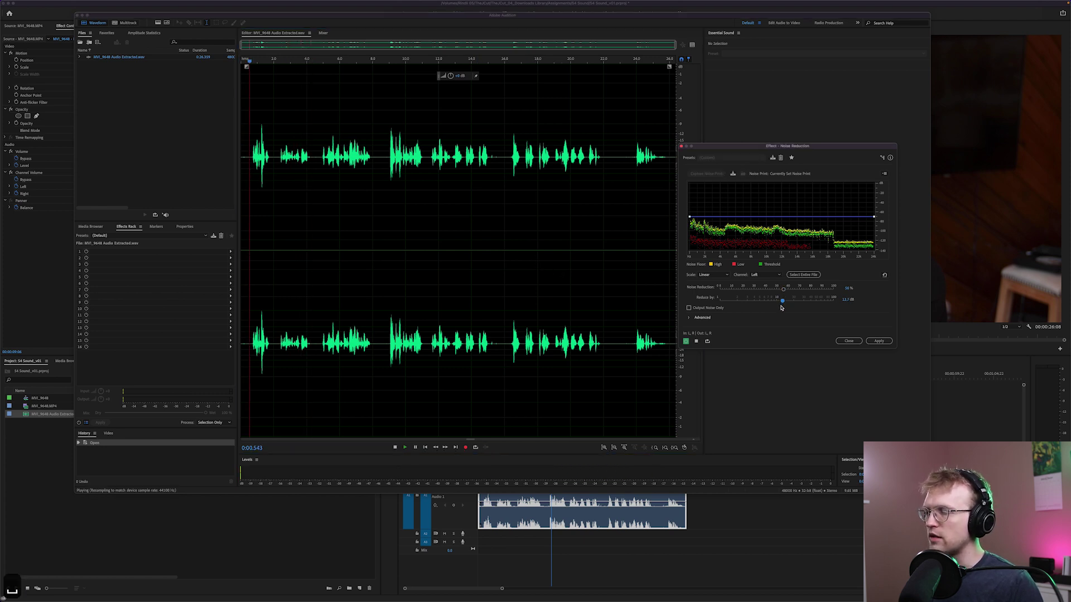
key("space")
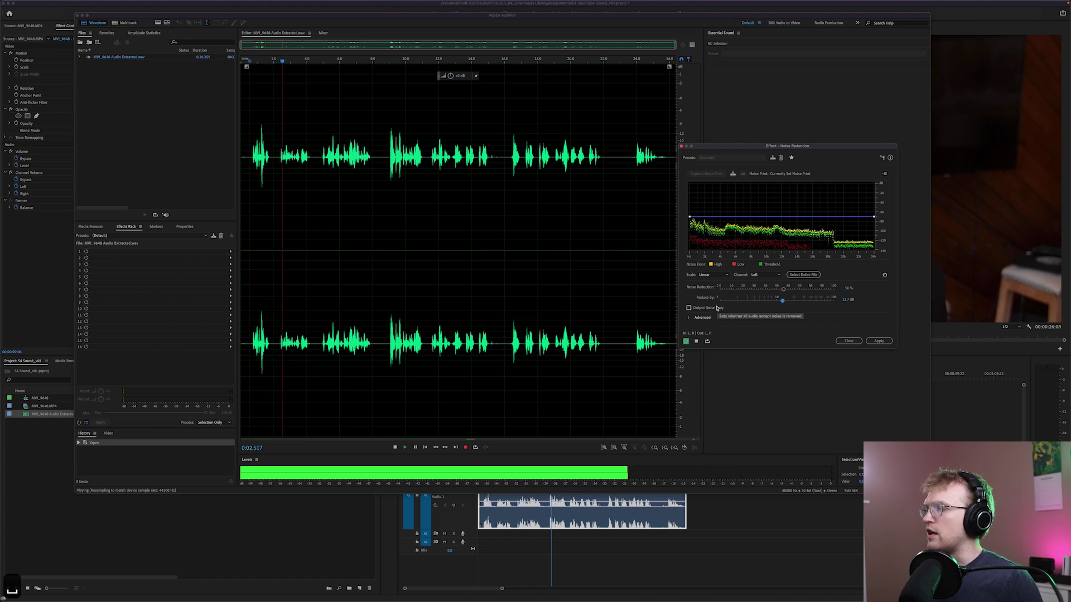
left_click_drag(783, 302, 780, 302)
key("space")
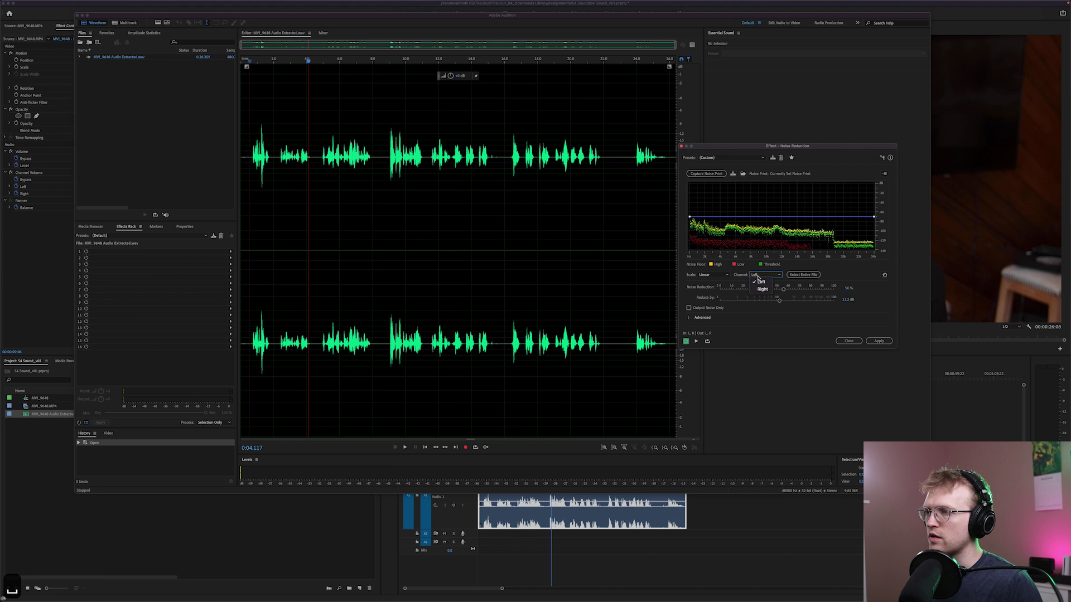
Select the entire file for playback, then compare the opening speech with the Noise Reduction effect bypassed and re-enabled.
key("space")
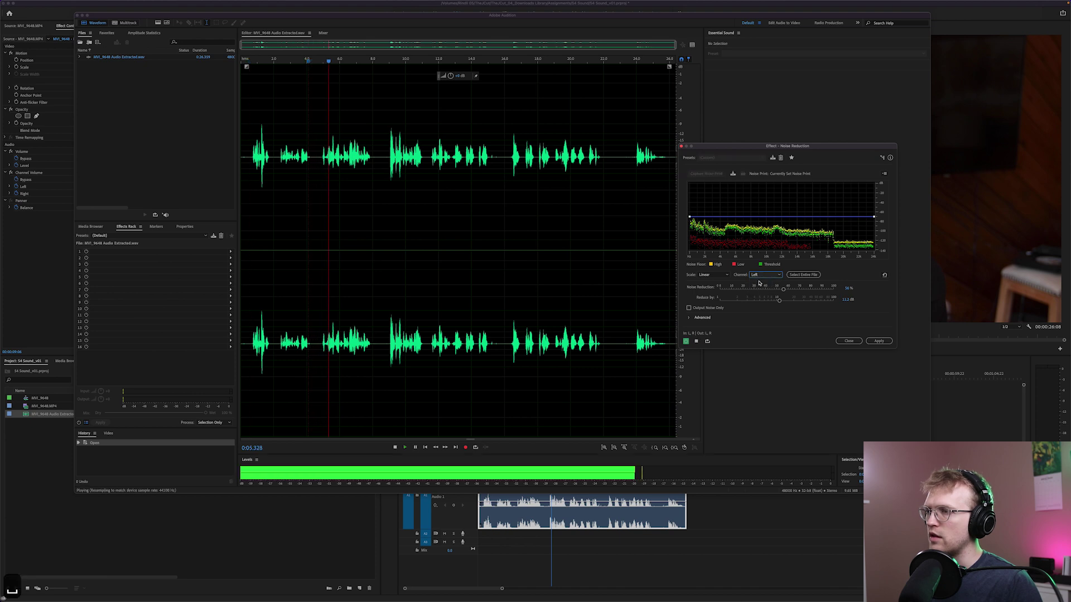
left_click(801, 275)
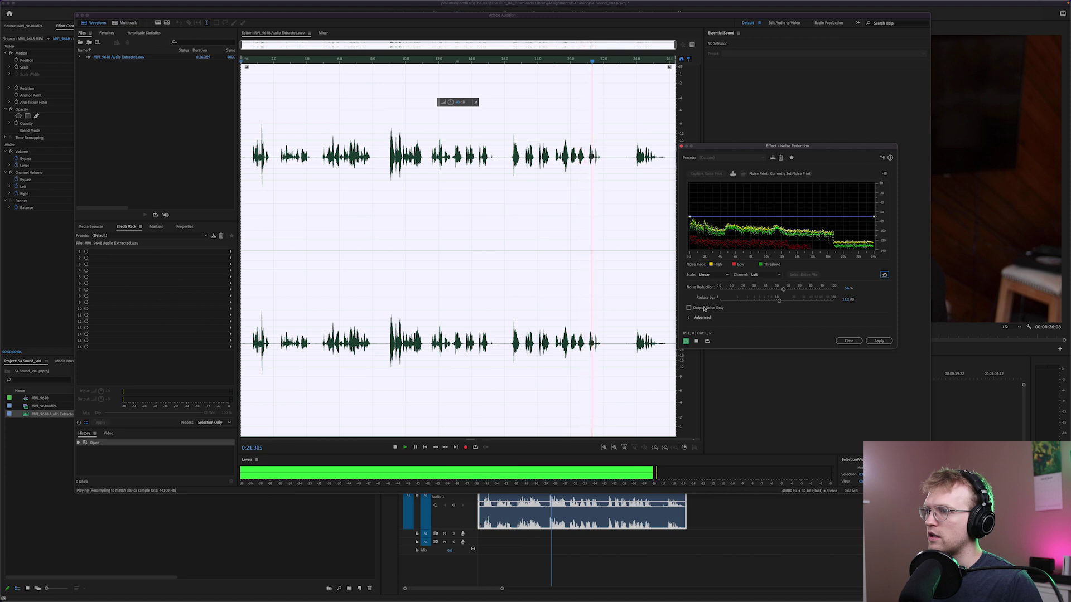
left_click(686, 341)
left_click(696, 341)
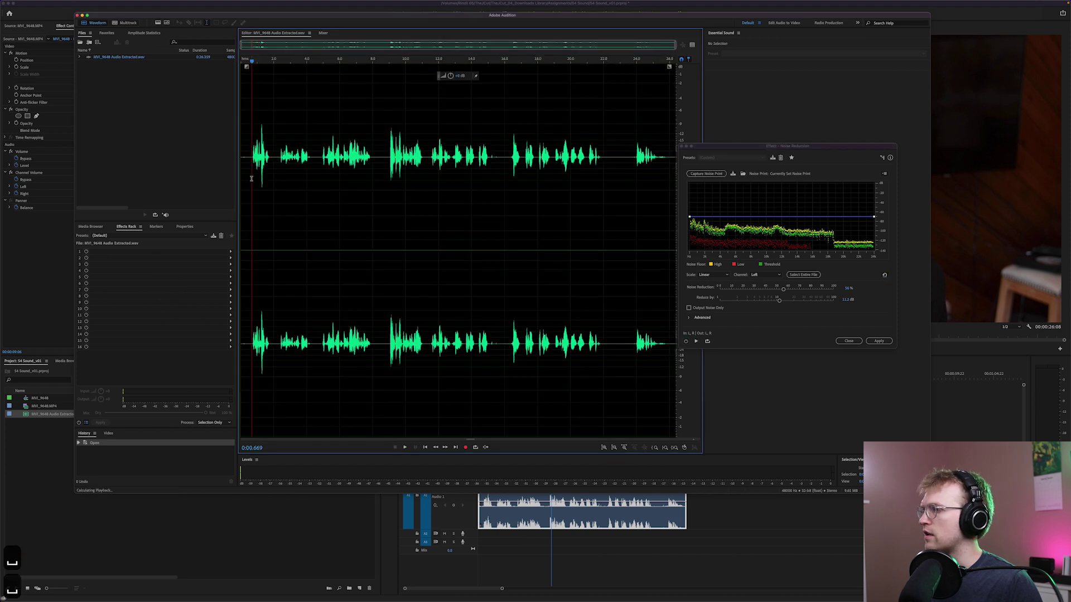
left_click(250, 177)
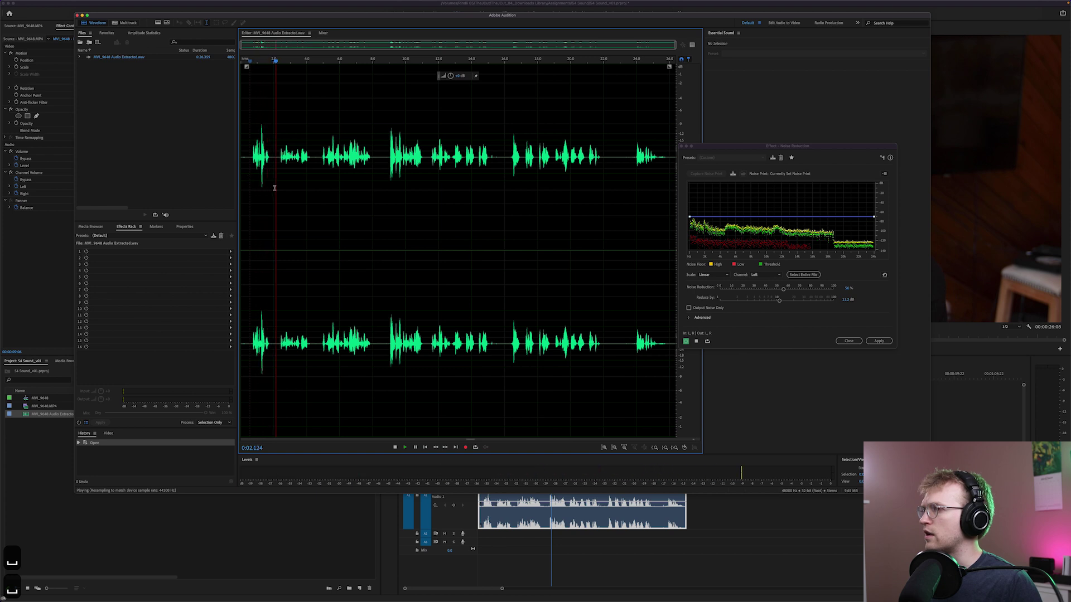
key("space")
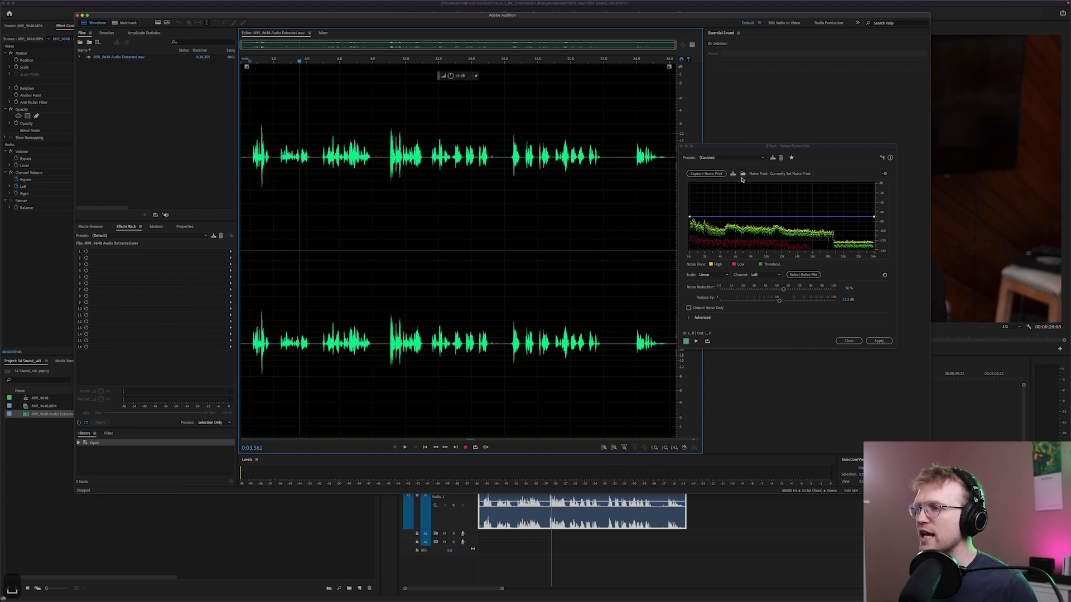
Decrease the Reduce By amount slightly and replay the speech from about 0.5 seconds.
left_click(780, 302)
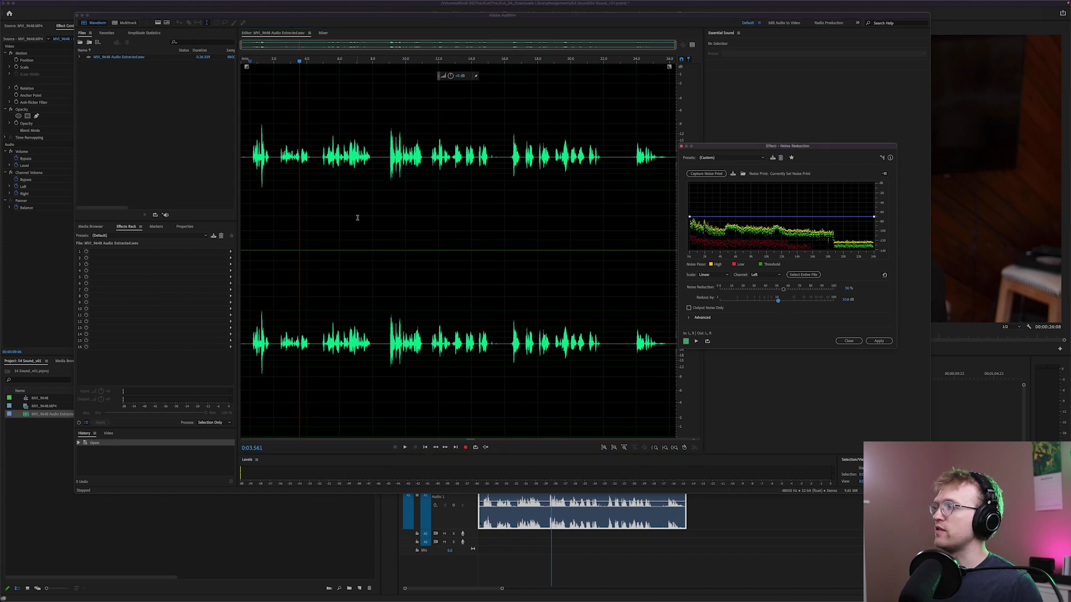
left_click(250, 175)
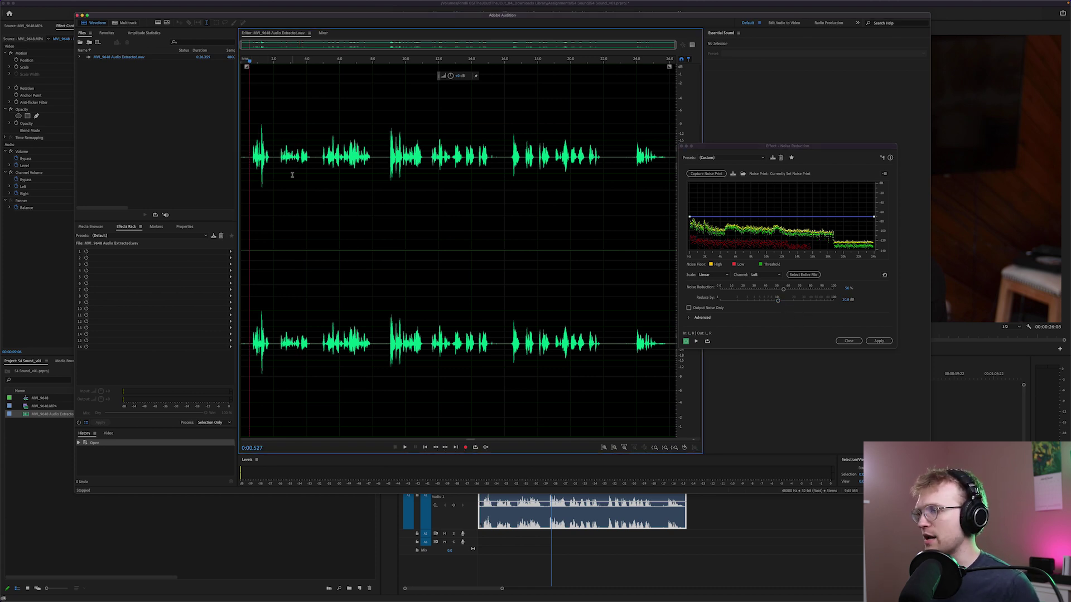
key("space")
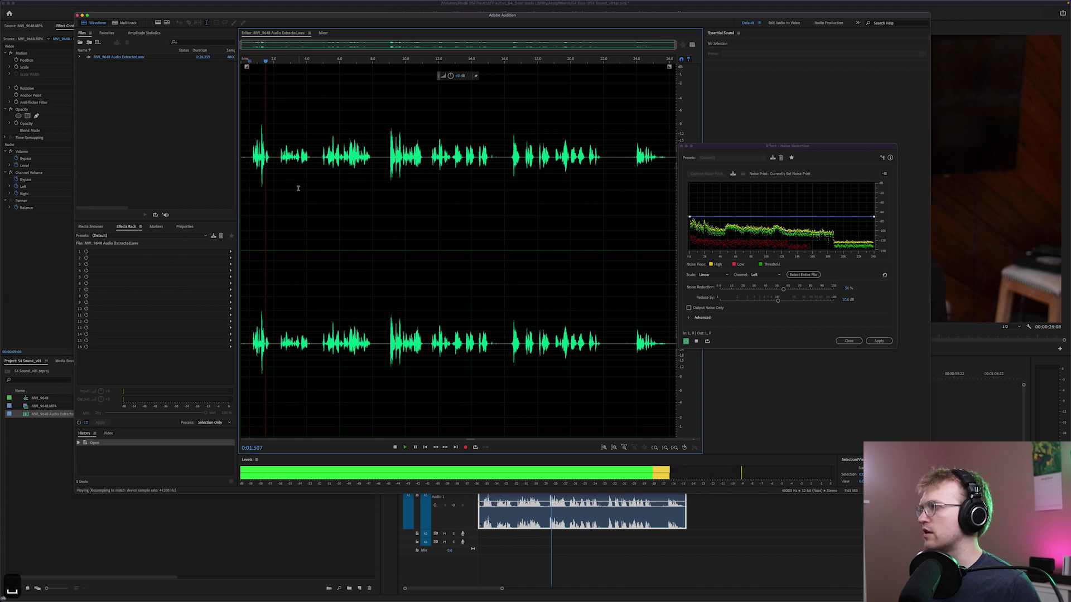
key("space")
key("space")
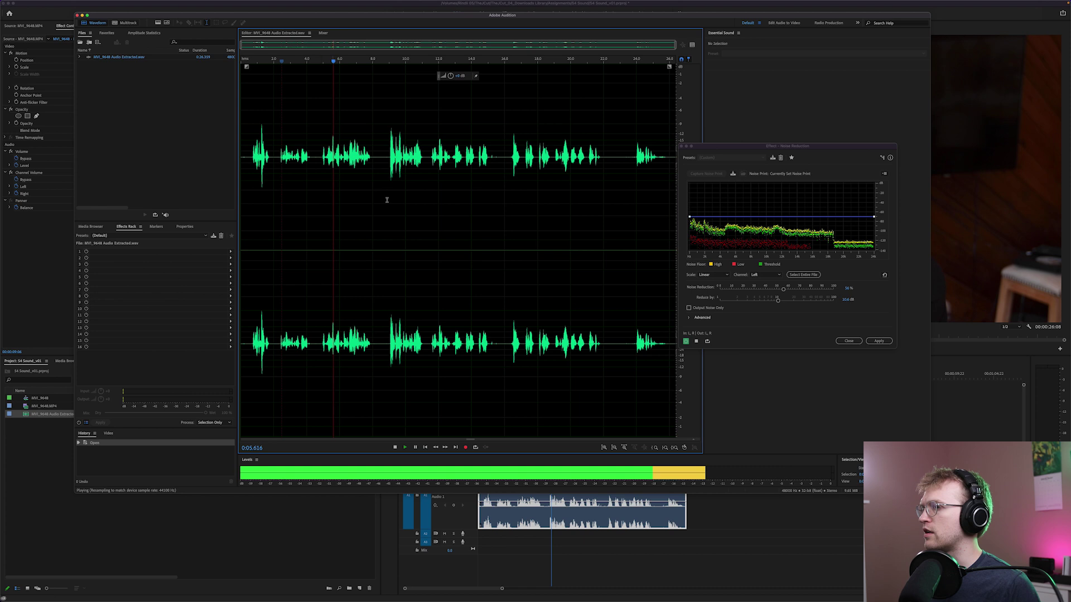
key("space")
Lower Noise Reduction in small increments to just above 50%, previewing the speech between adjustments.
left_click_drag(783, 289, 780, 290)
key("space")
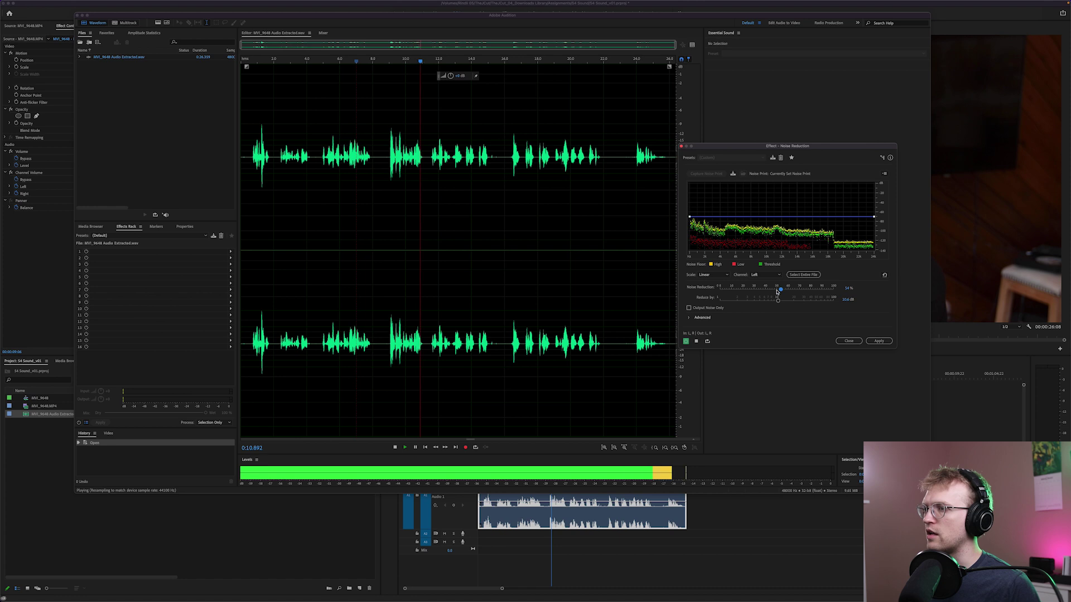
key("space")
left_click_drag(777, 291, 777, 291)
key("space")
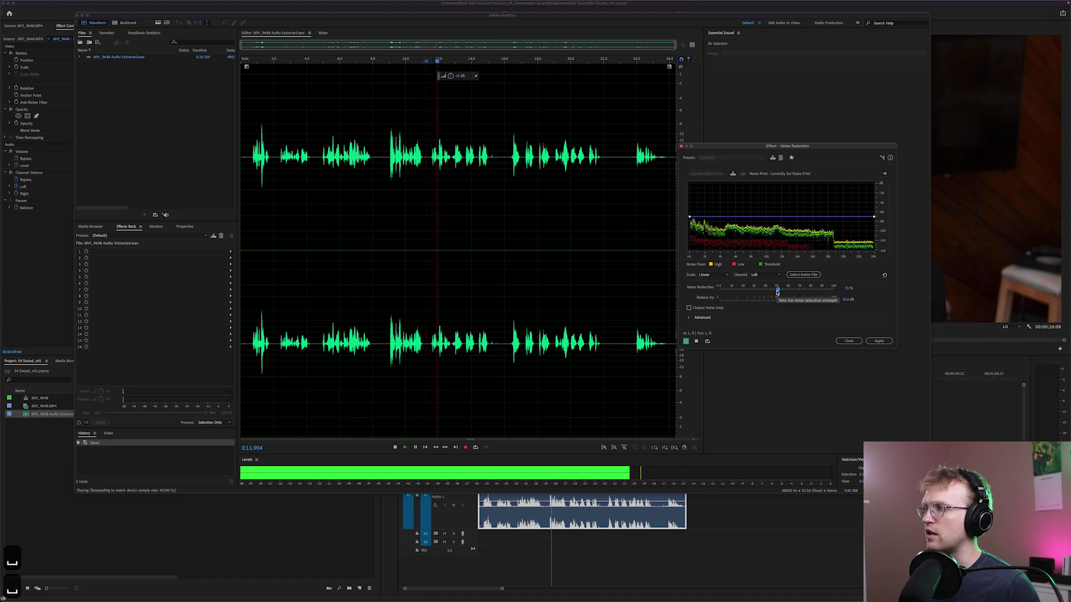
Apply the Noise Reduction effect to the extracted audio and save the WAV file.
left_click(879, 341)
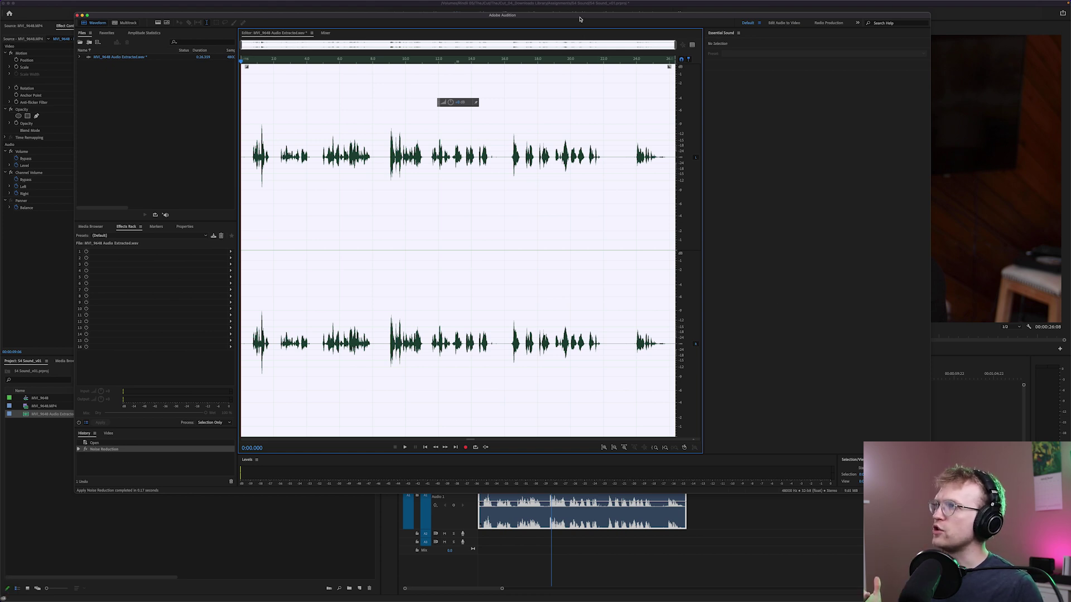
left_click_drag(580, 18, 580, 22)
left_click(142, 63)
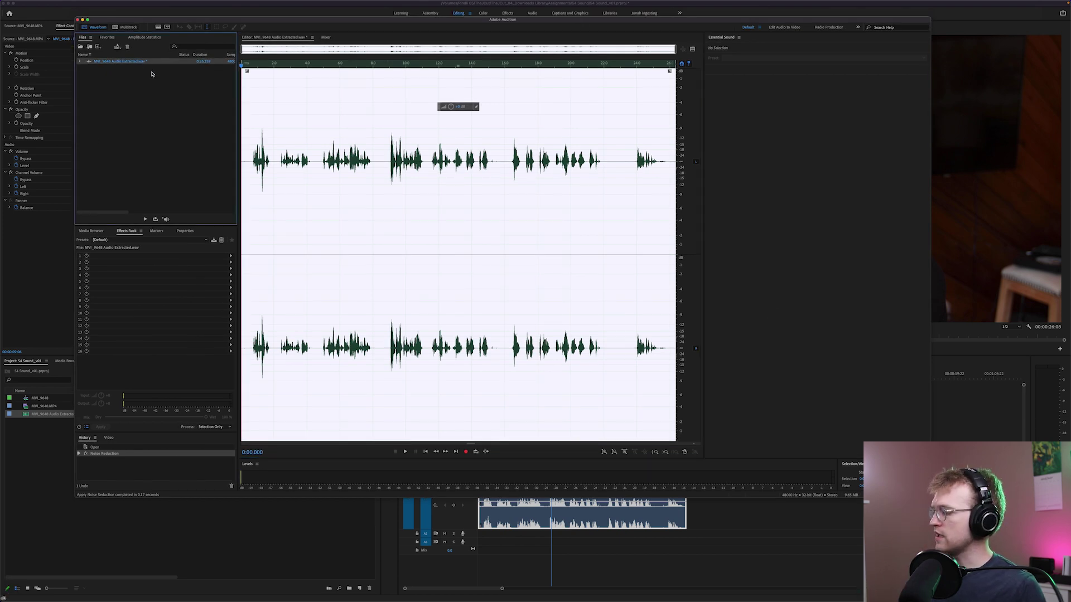
key("super+s")
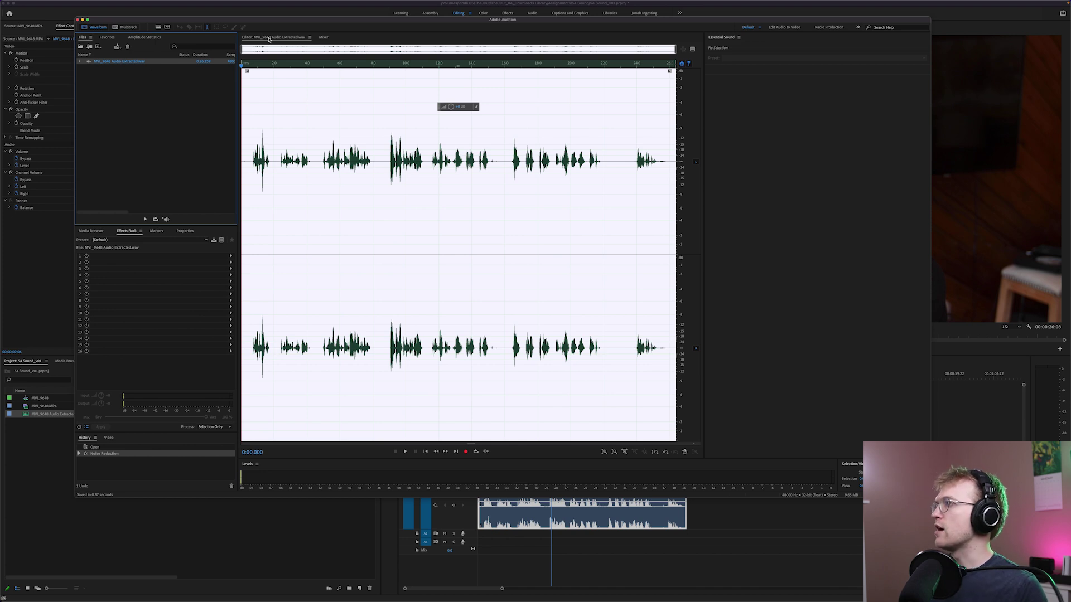
left_click_drag(290, 21, 290, 24)
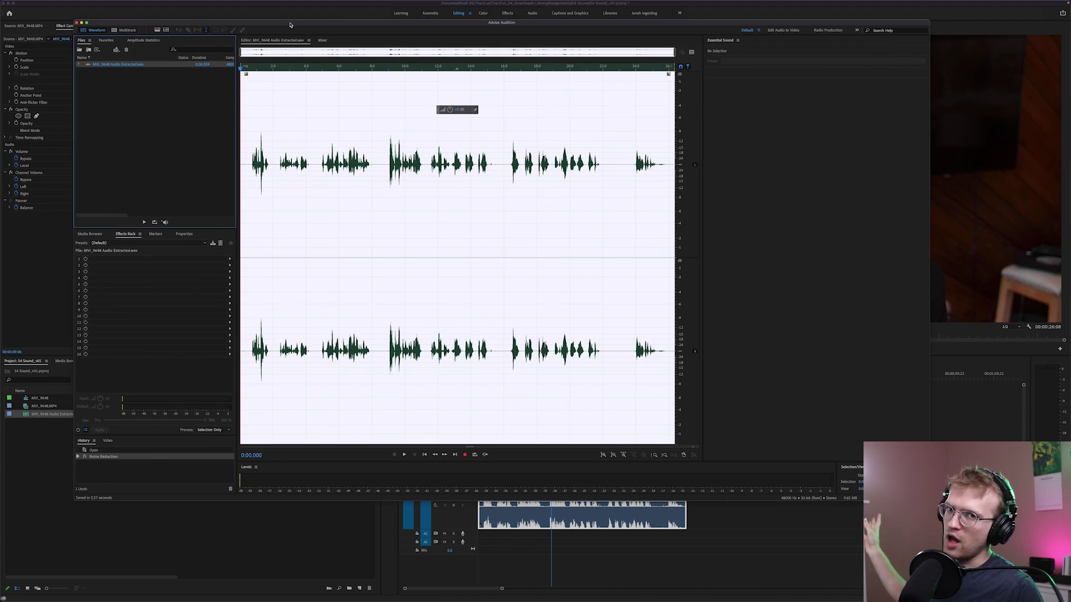
left_click_drag(290, 27, 296, 27)
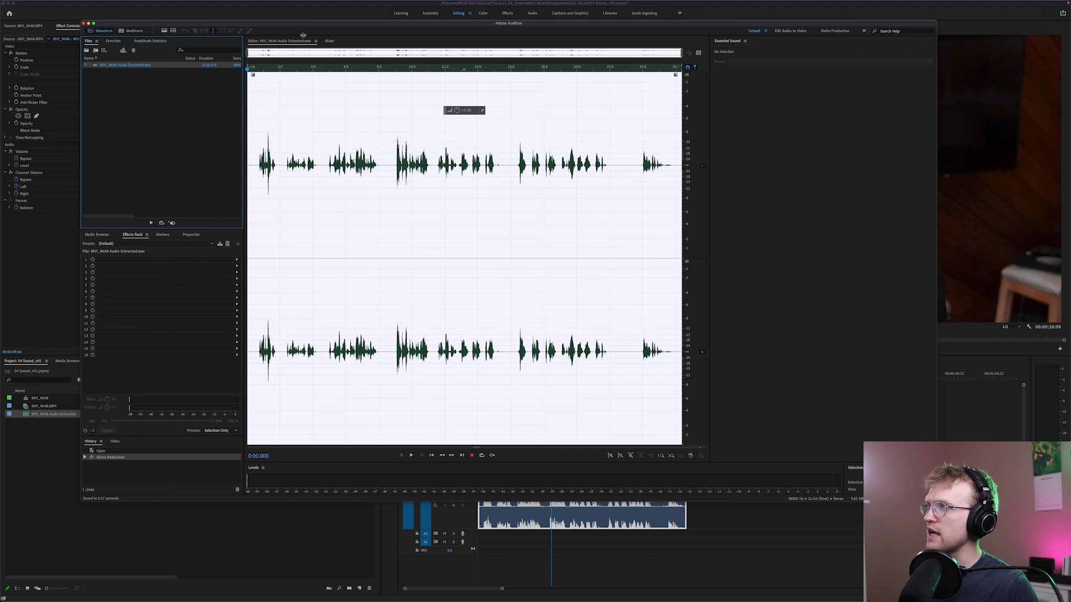
Quit Audition and play the Premiere Pro sequence from its start to check the processed audio, then select all clips.
left_click_drag(311, 21, 310, 24)
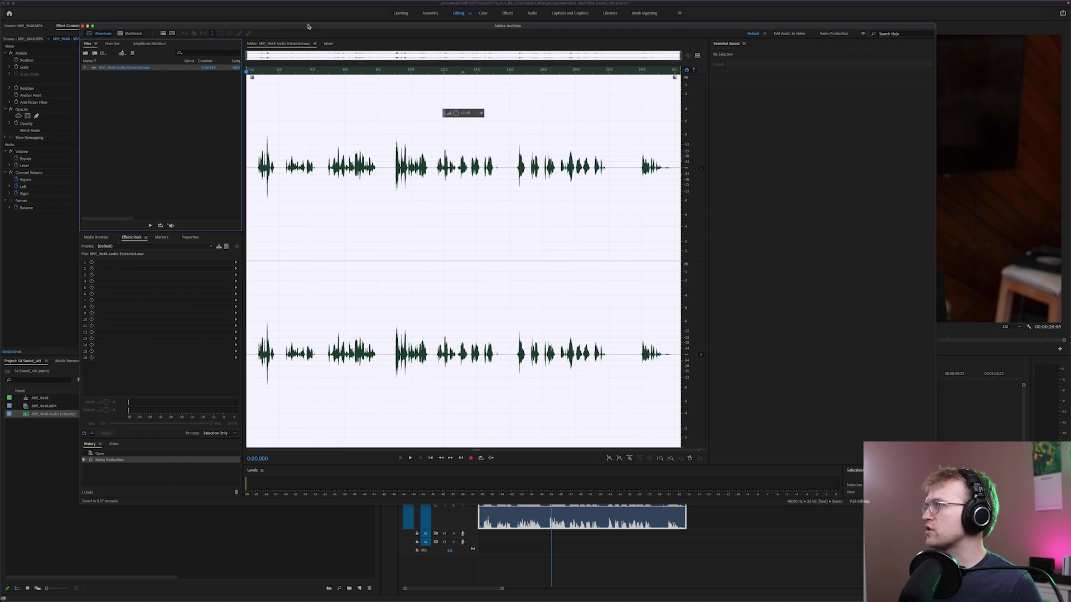
key("super+q")
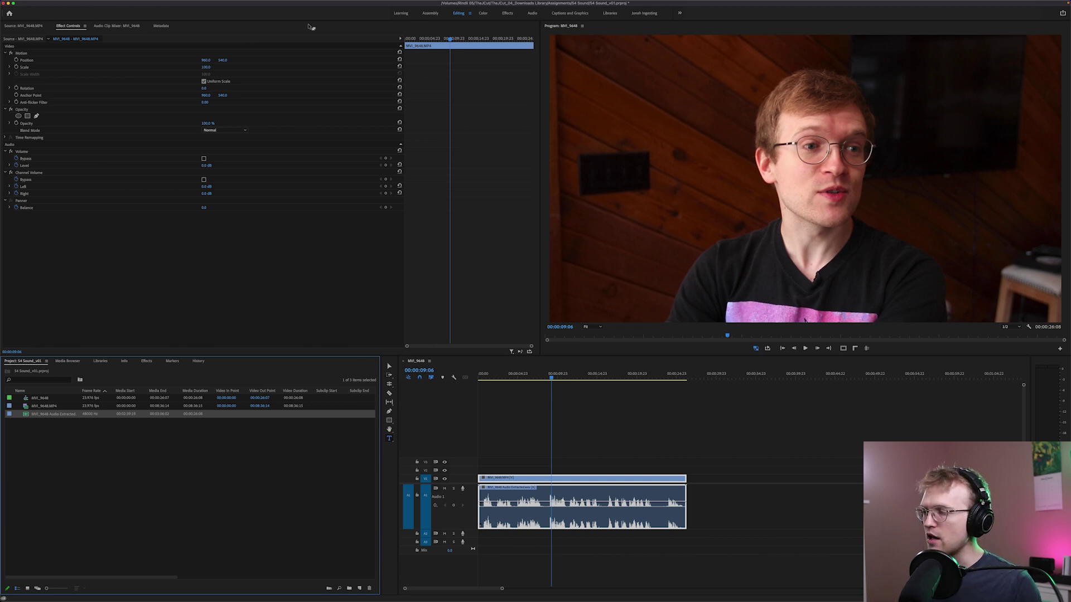
left_click(523, 422)
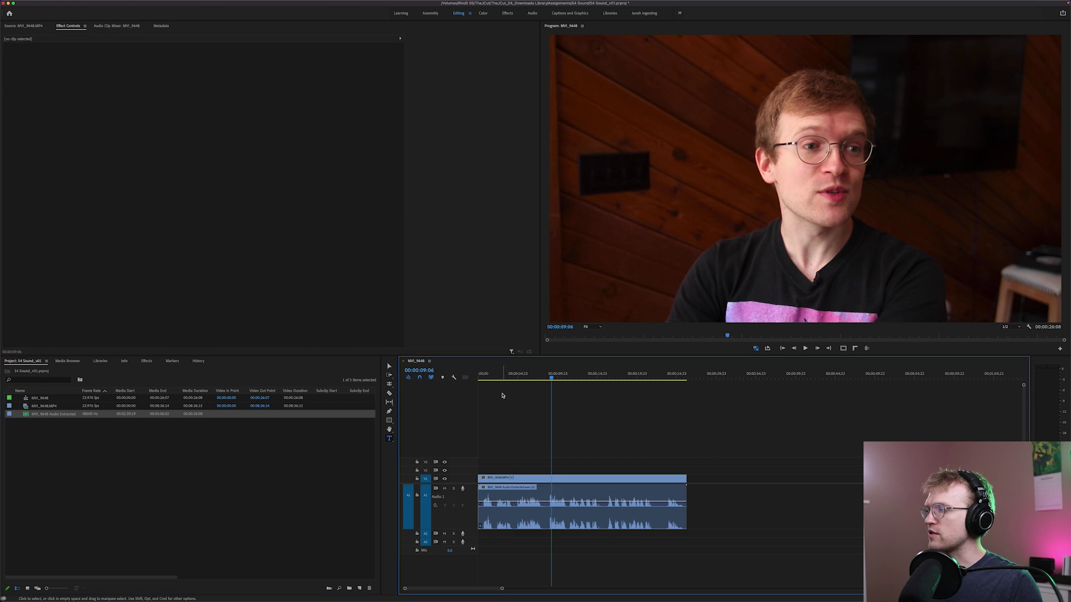
key("Home")
key("space")
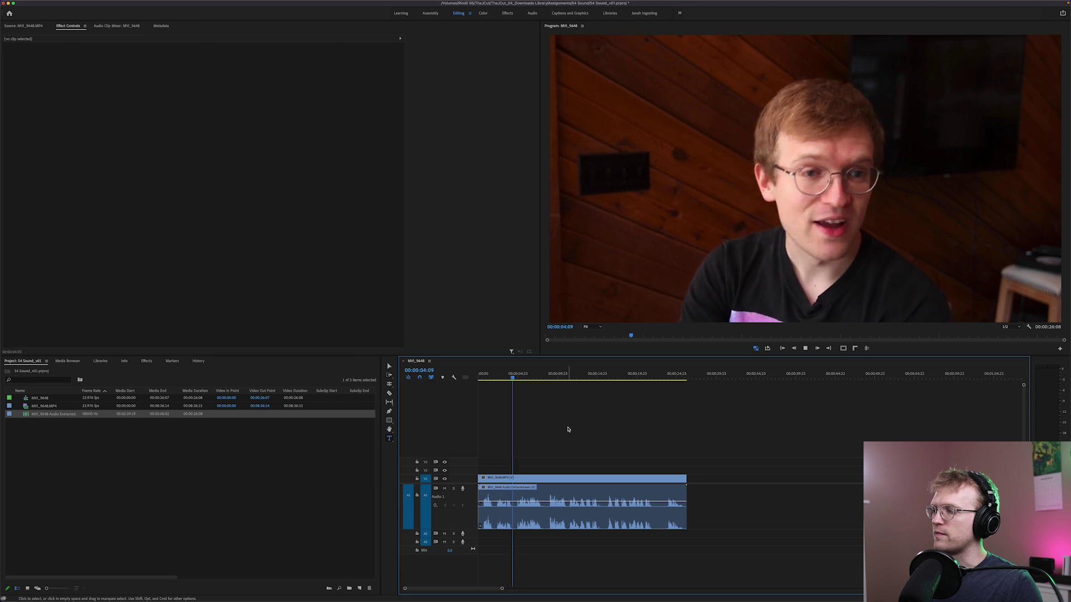
key("super+a")
key("space")
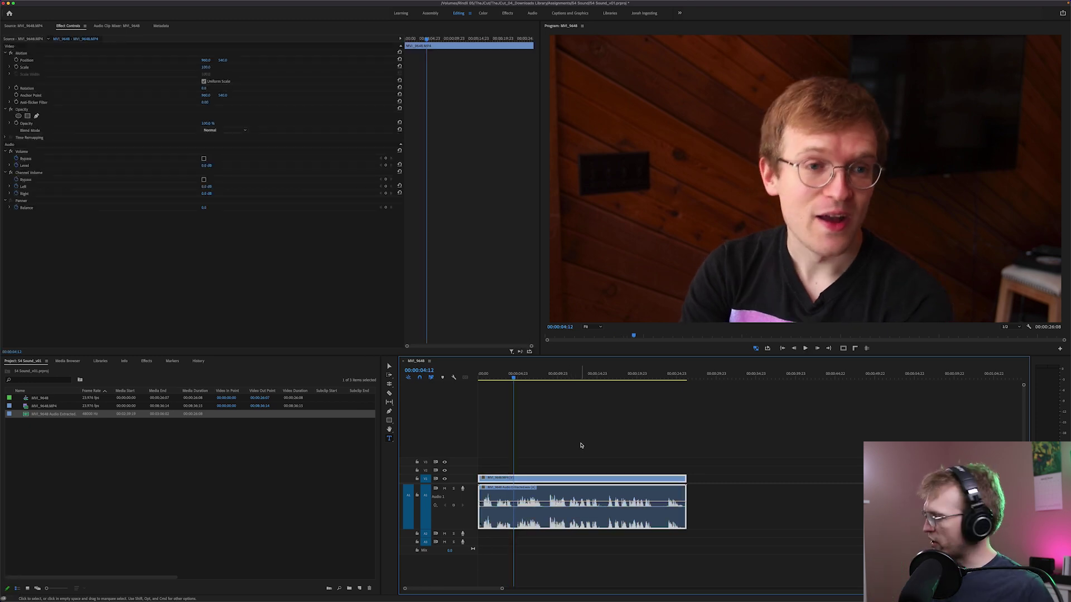
Apply Graphic Equalizer (30 Bands) to the extracted audio clip at the sequence start and open its custom setup editor.
left_click(570, 438)
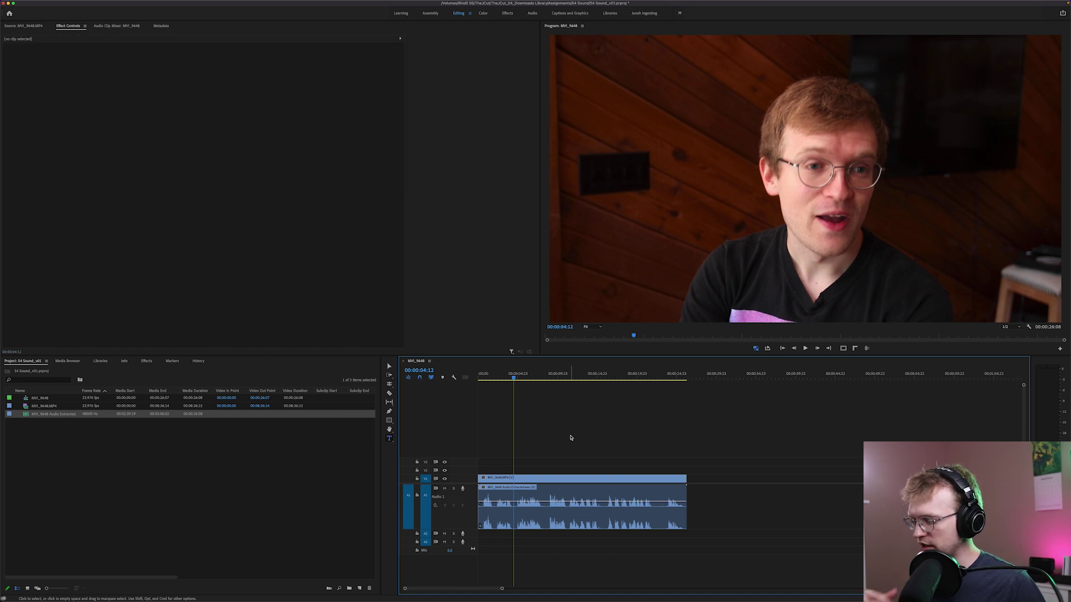
key("super+a")
key("Home")
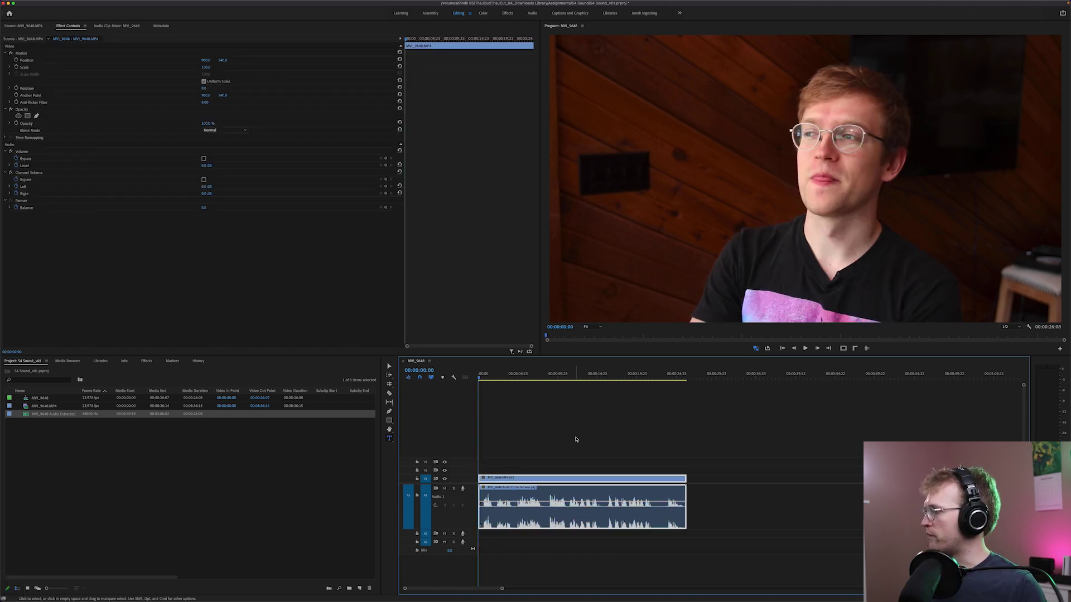
left_click(147, 361)
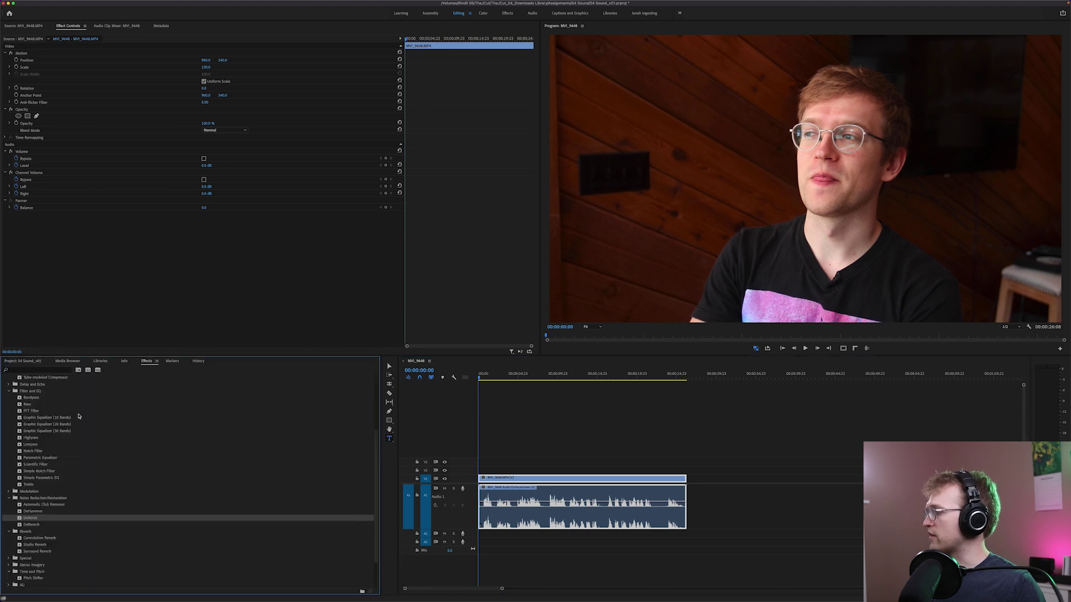
left_click_drag(31, 398, 226, 240)
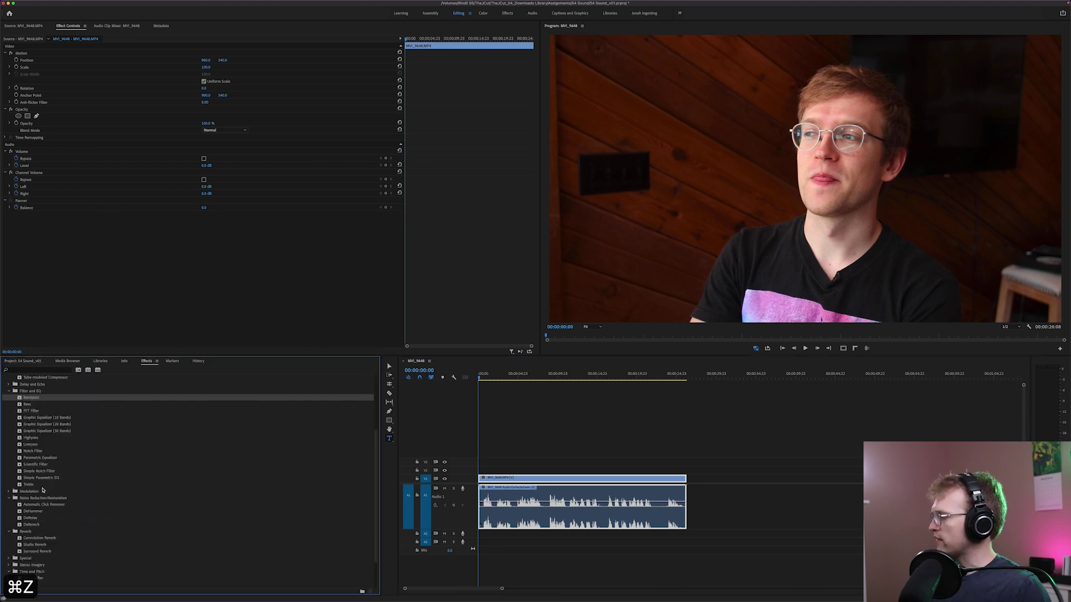
left_click(21, 432)
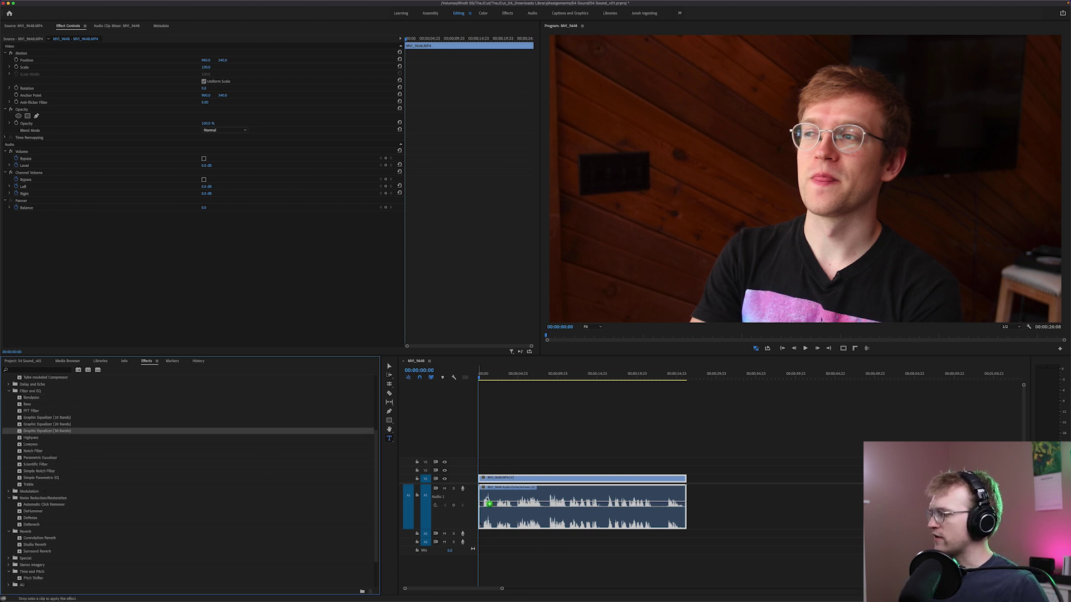
left_click_drag(468, 497, 504, 501)
left_click(233, 214)
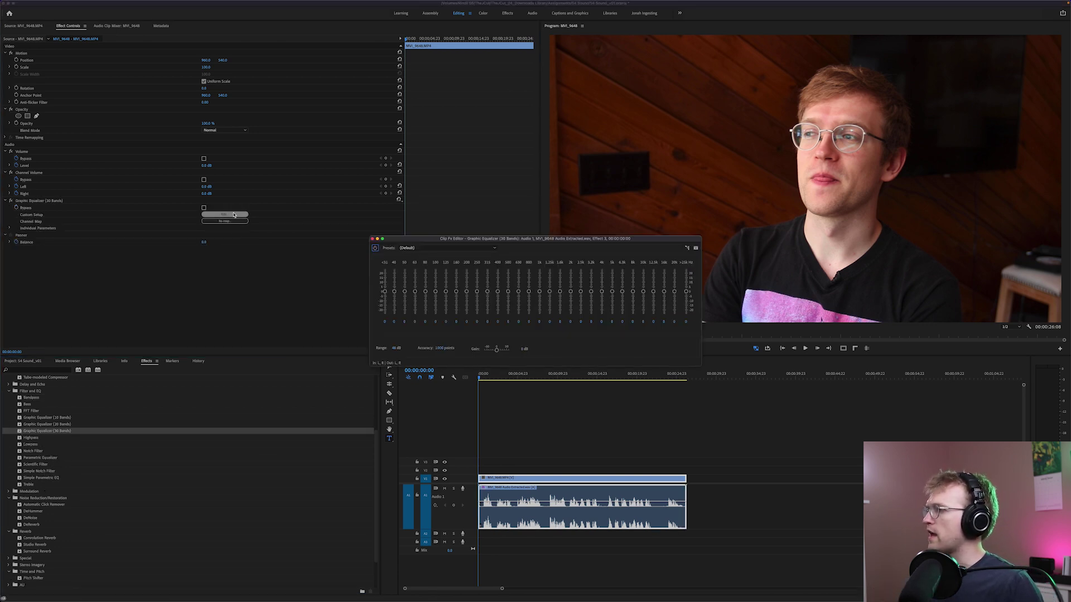
left_click_drag(522, 241, 402, 183)
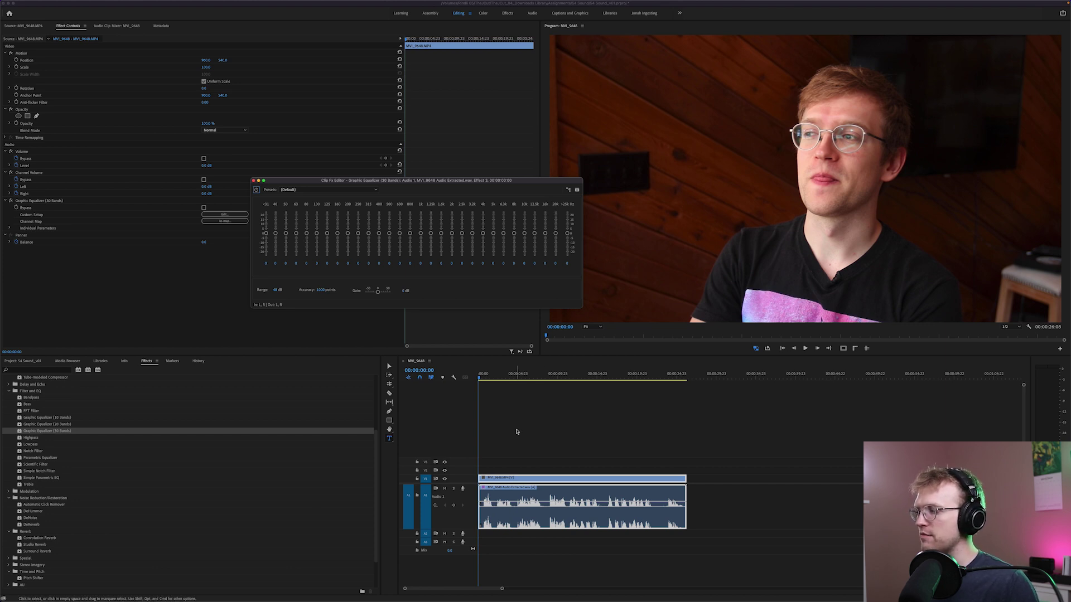
Play the audio clip while testing strong cuts on the 8k, 6.3k and 5k bands of the 30-band equalizer.
left_click(498, 417)
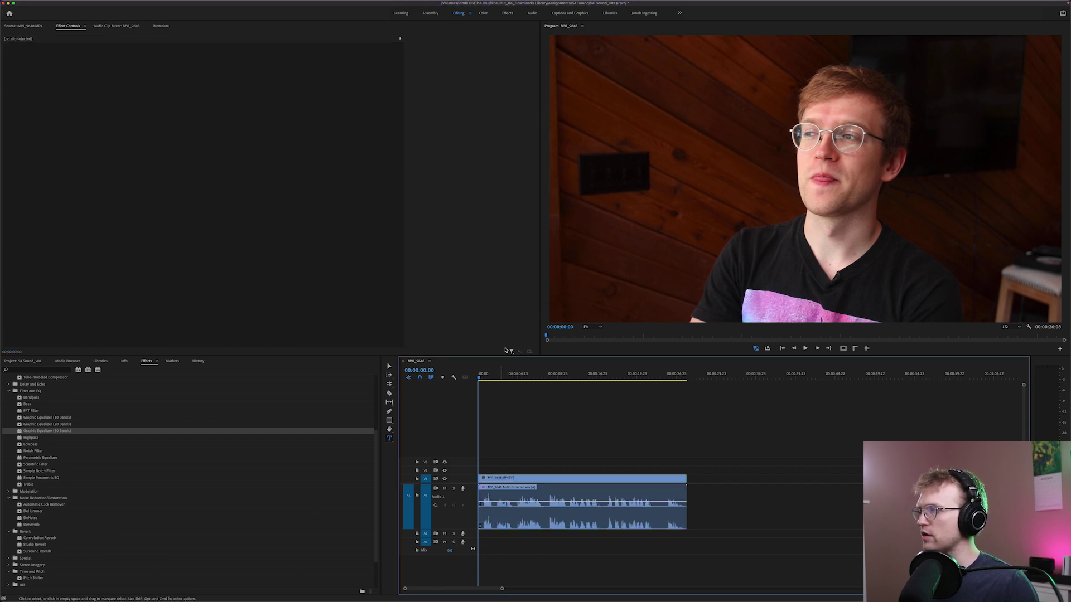
left_click(506, 491)
key("space")
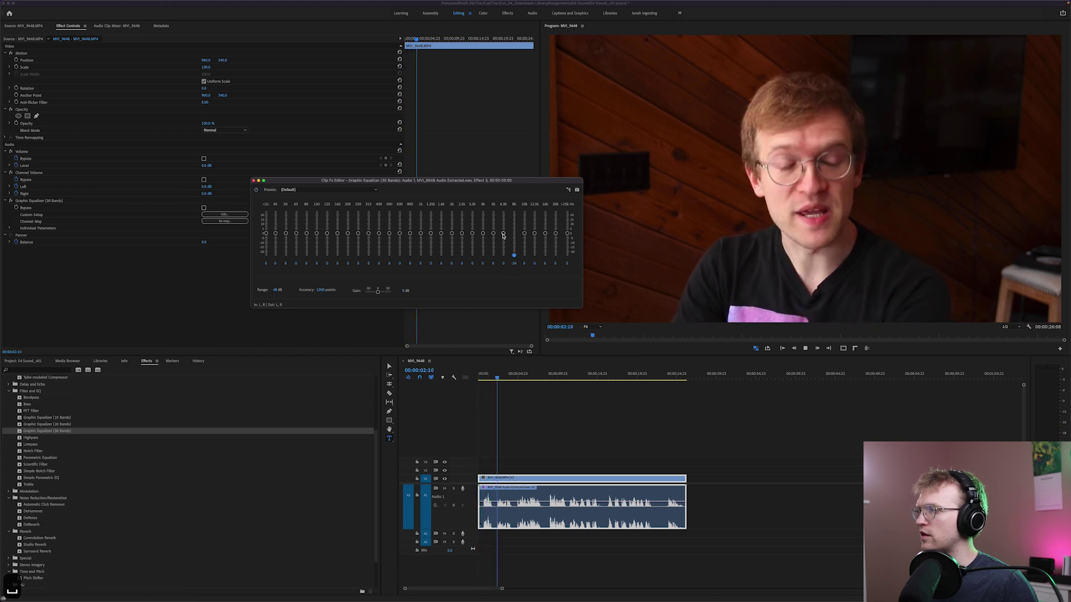
left_click_drag(503, 233, 503, 256)
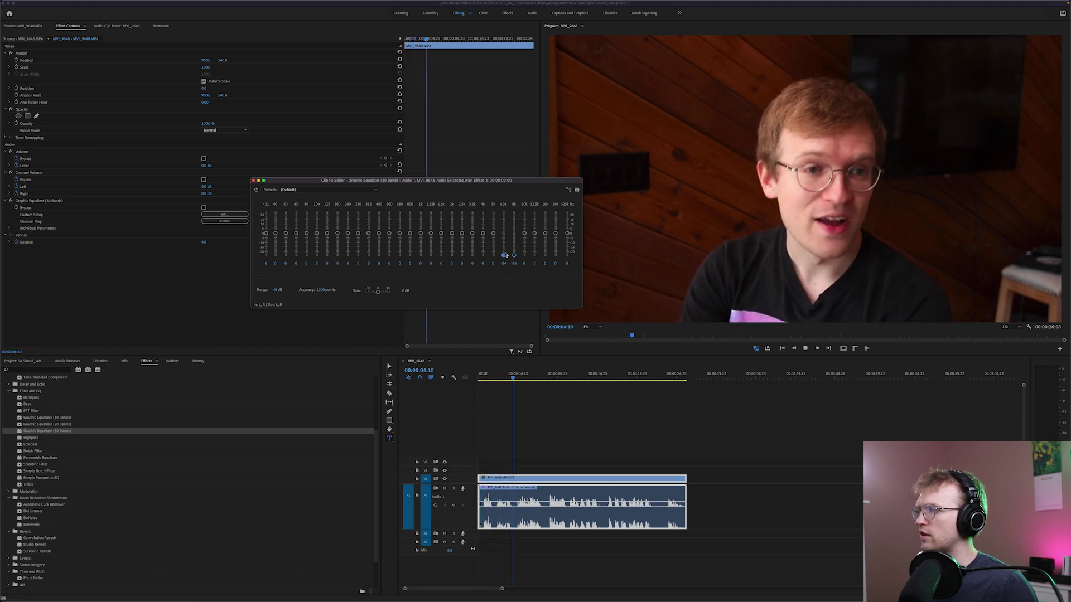
mouse_move(493, 233)
left_mouse_down()
mouse_move(493, 257)
mouse_move(525, 268)
mouse_move(535, 235)
mouse_move(514, 234)
left_mouse_up()
left_click(524, 233)
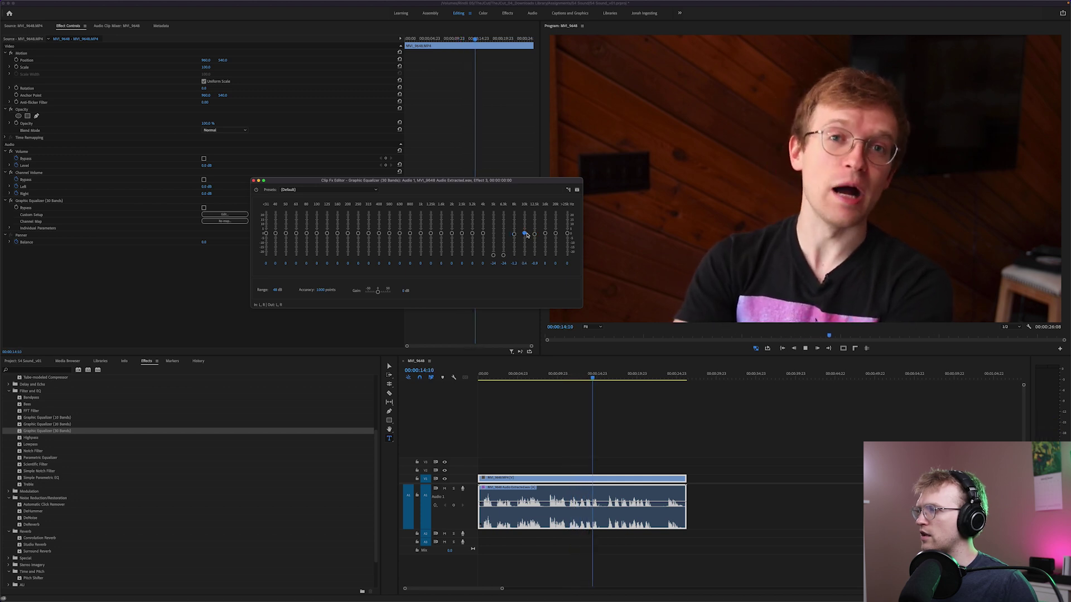
Reset the five adjusted equalizer bands from 12.5k down to 5k to 0 dB.
left_click(535, 264)
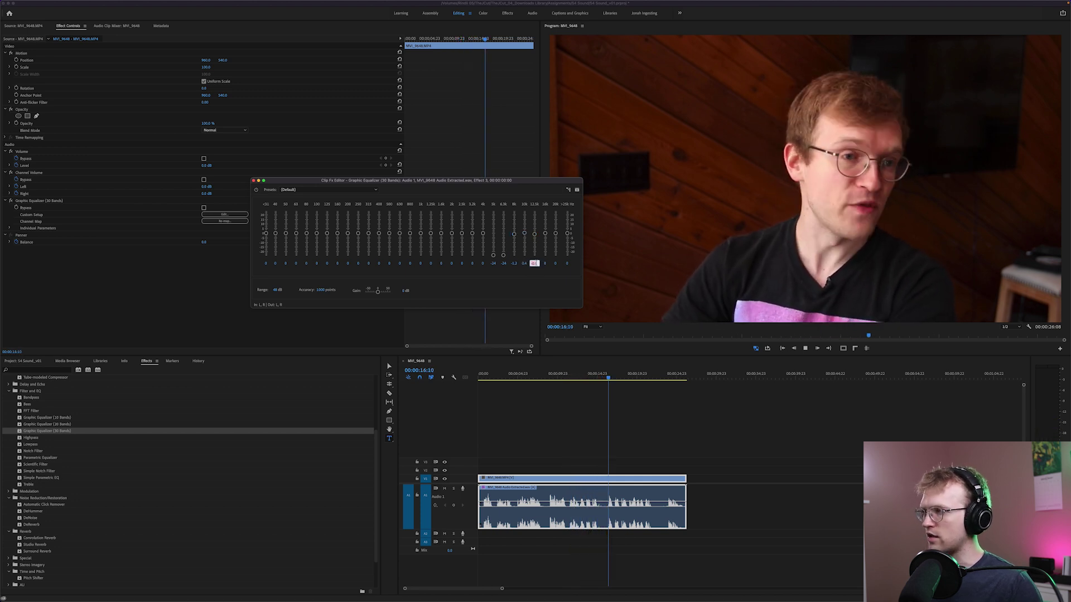
type("0")
key("Return")
left_click(524, 264)
type("0")
key("Return")
left_click(514, 263)
type("0")
key("Return")
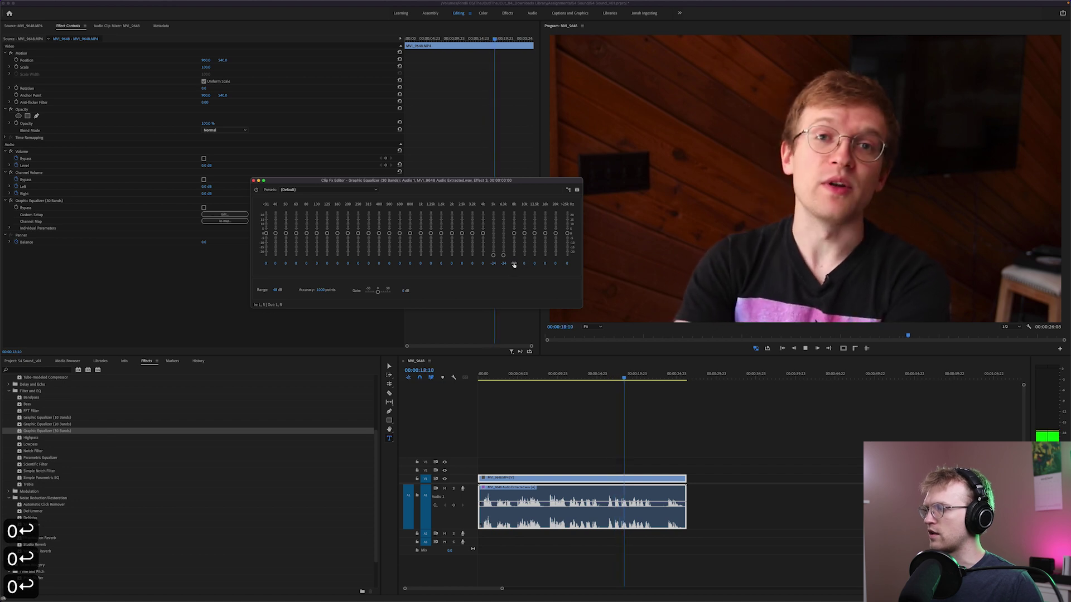
left_click(503, 264)
type("0")
key("Return")
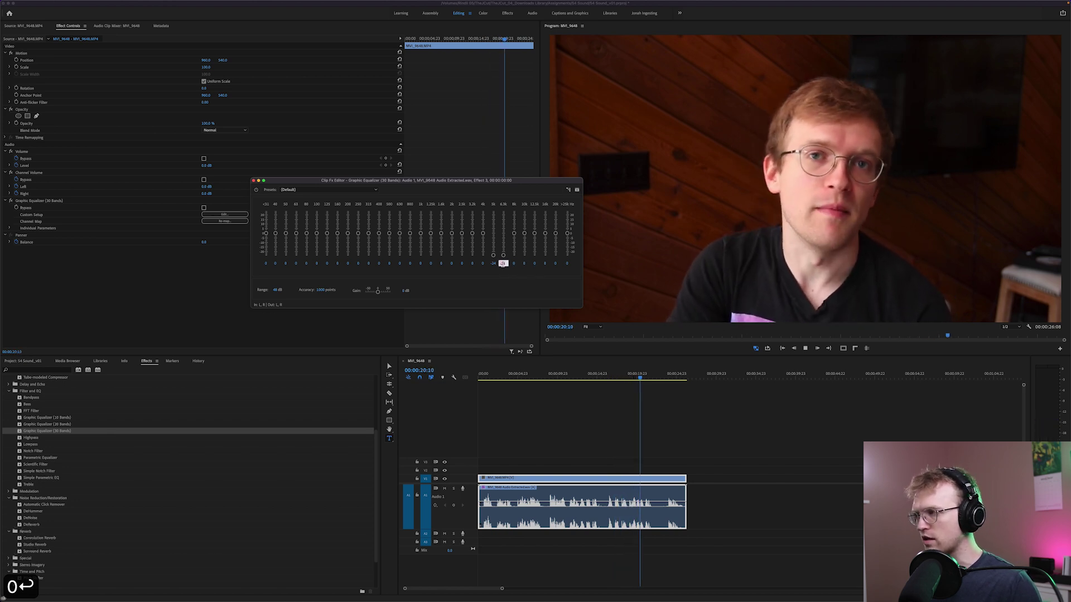
left_click(493, 264)
type("0")
key("Return")
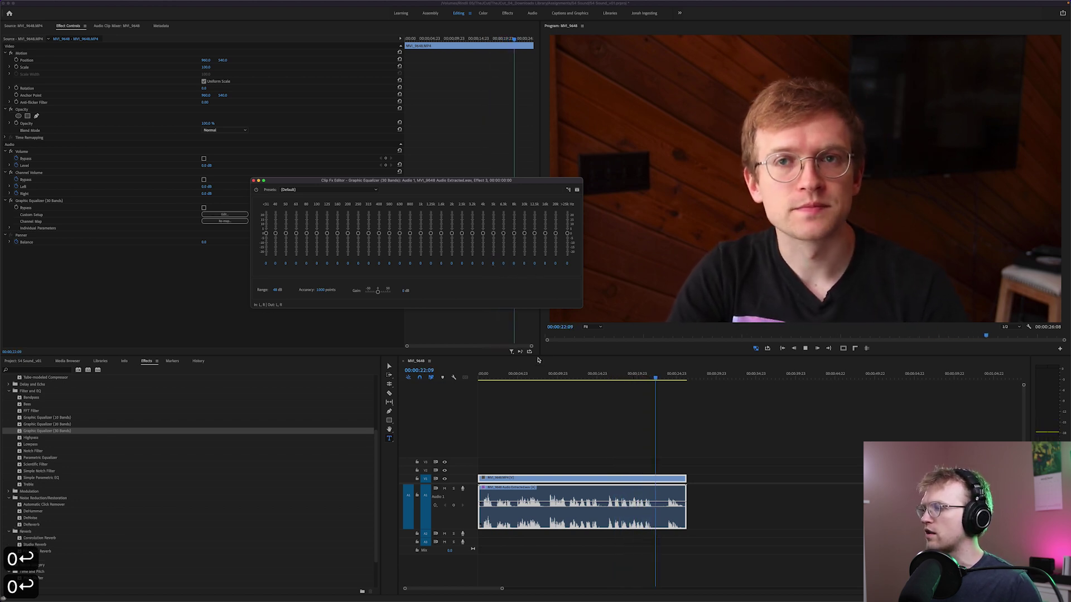
Replay the clip from near its start, test a full cut on the 2k band, and reset that band to 0.
left_click(460, 377)
key("space")
key("space")
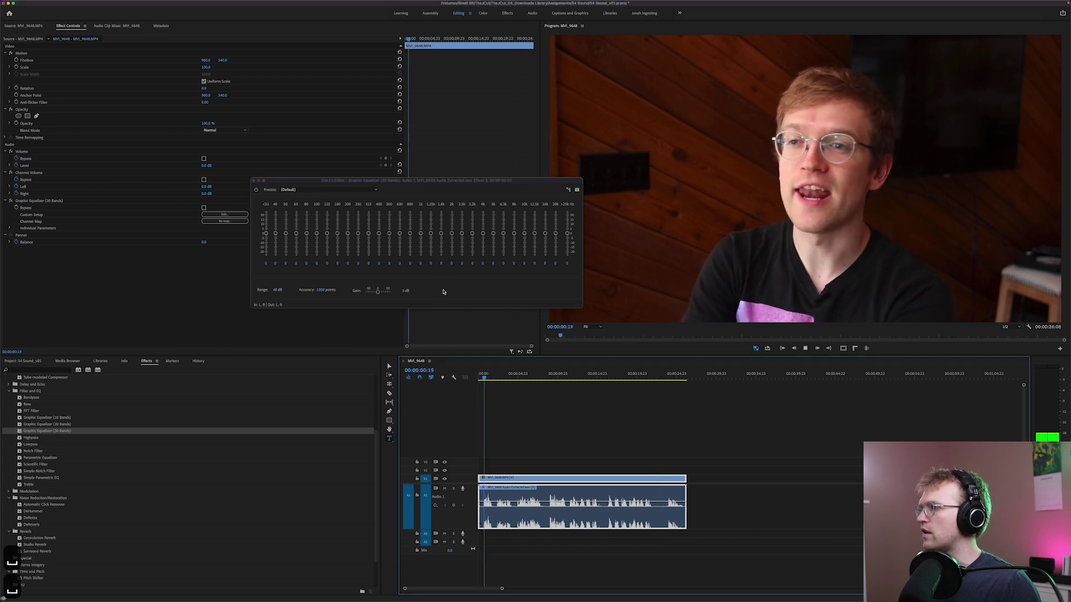
left_click_drag(452, 233, 452, 255)
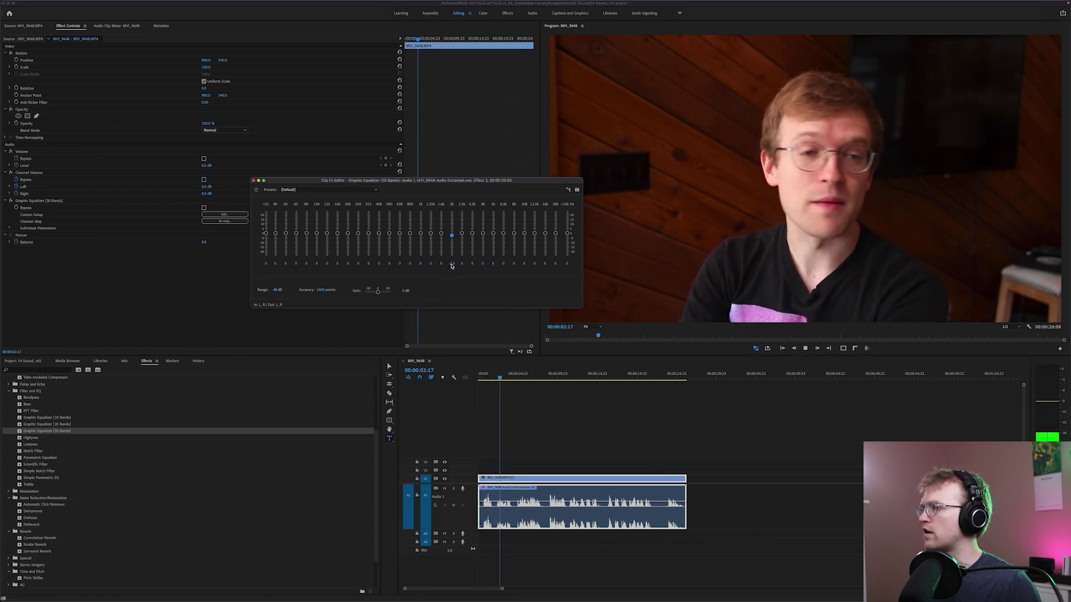
left_click(452, 264)
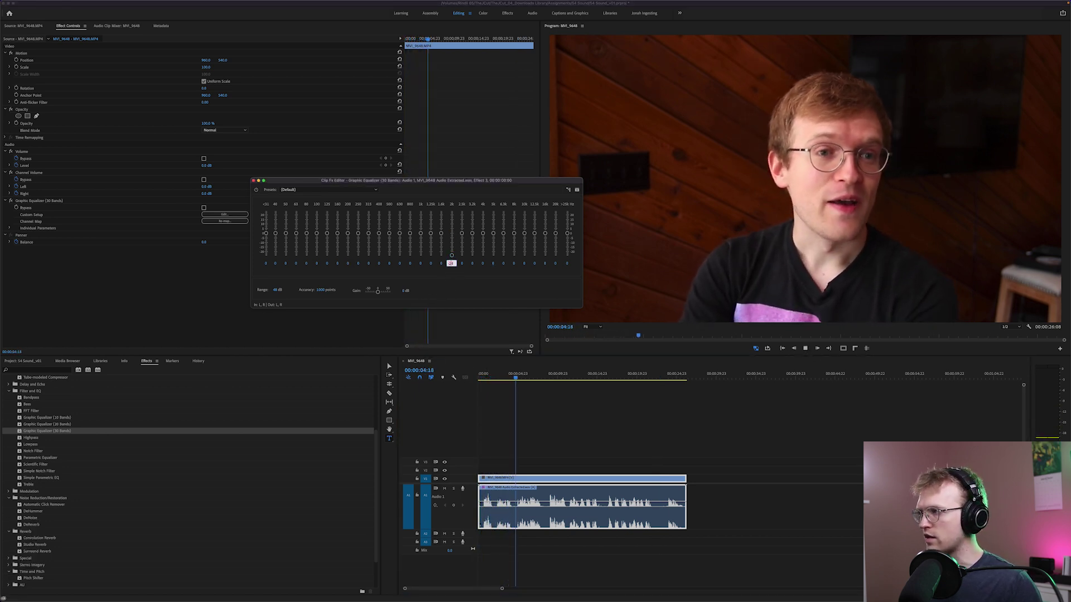
type("0")
key("Return")
Test cuts on the two bands just below 2k, then reset both to 0.
left_click_drag(441, 235, 431, 264)
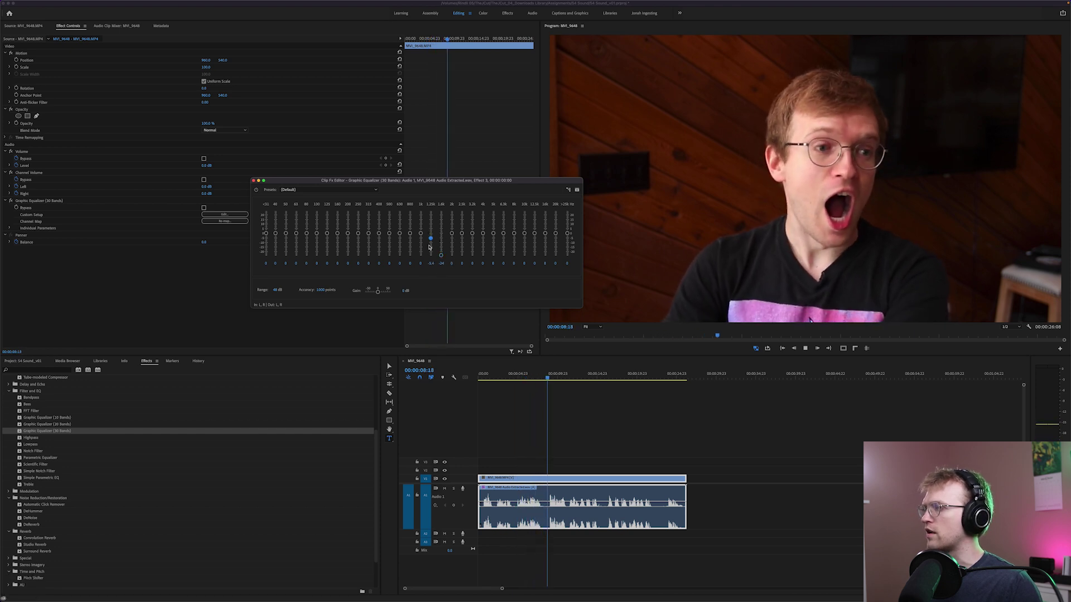
left_click(431, 263)
type("0")
key("Return")
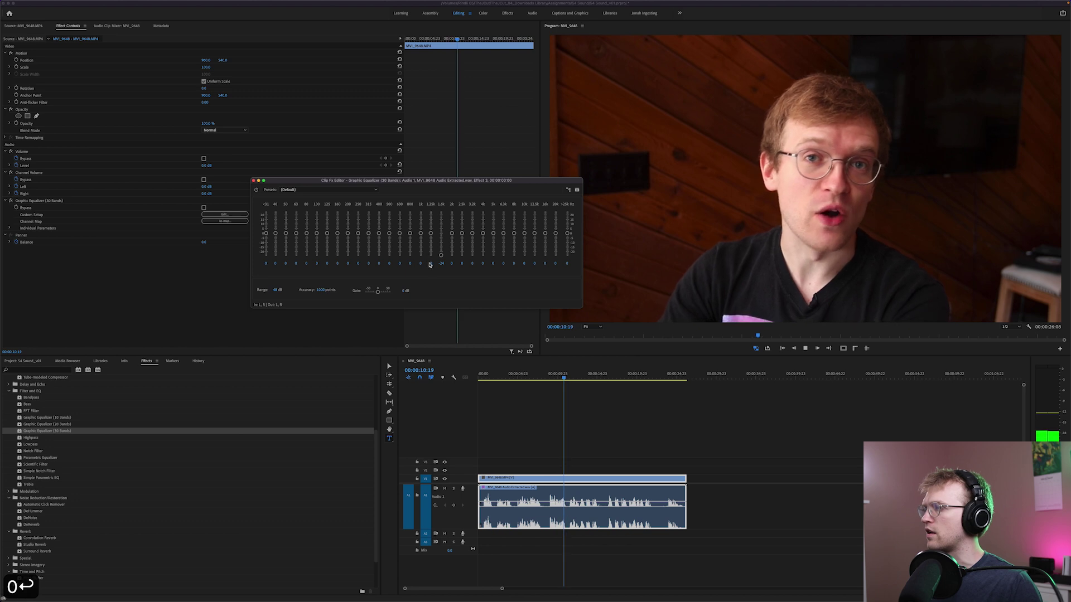
left_click(441, 264)
type("0")
key("Return")
Lower the 630, 100 and 20k bands fully in the 30-band equalizer and close its editor.
left_click_drag(399, 233, 399, 265)
left_click_drag(316, 233, 316, 257)
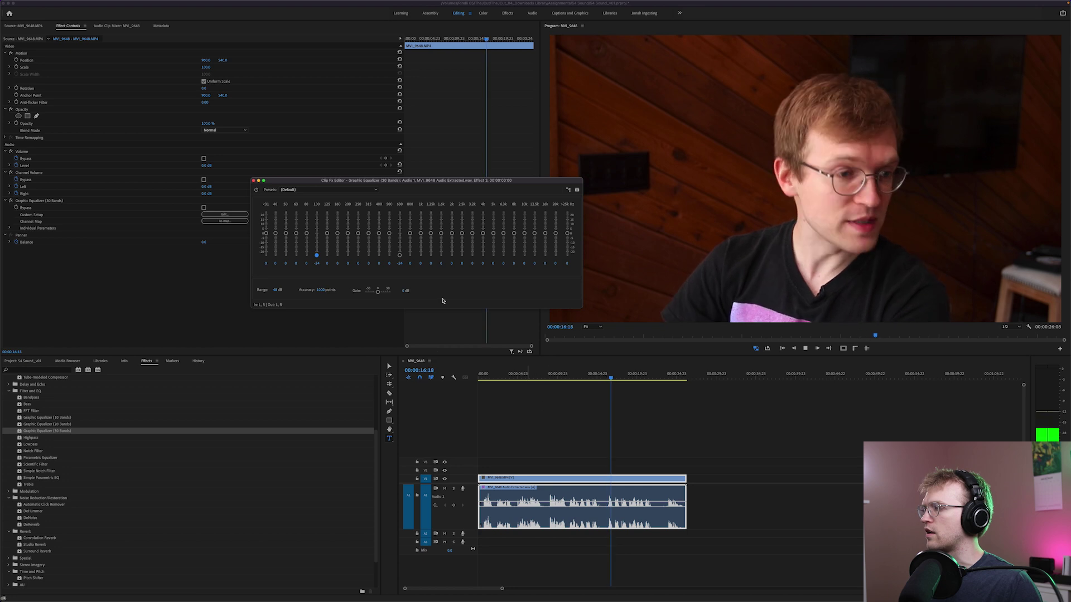
left_click_drag(556, 233, 556, 255)
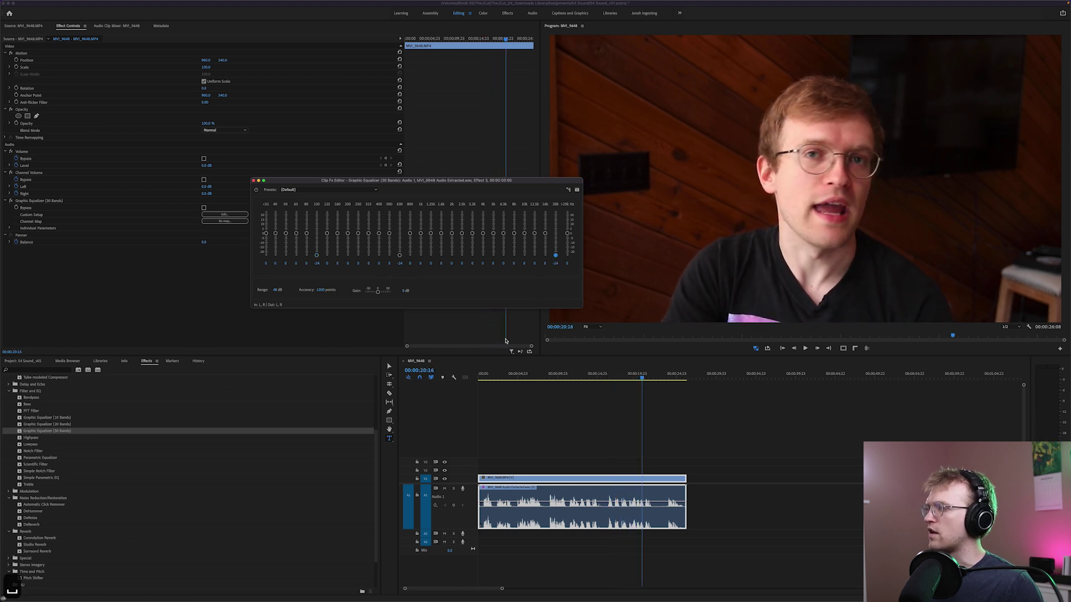
left_click(254, 181)
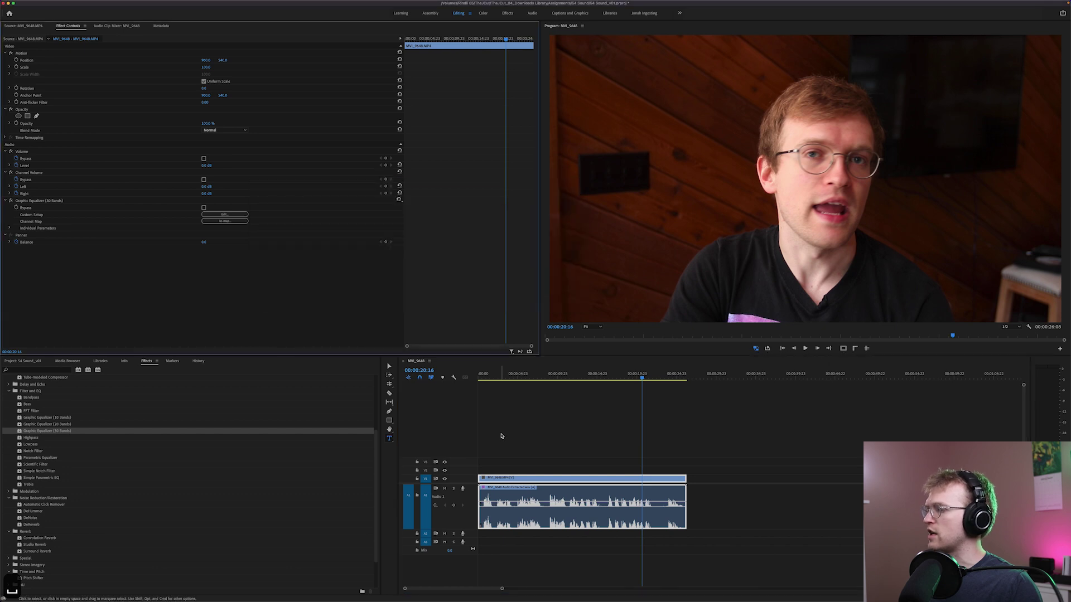
Replace the 30-band equalizer on the audio clip with Graphic Equalizer (10 Bands) and open its editor.
left_click(52, 202)
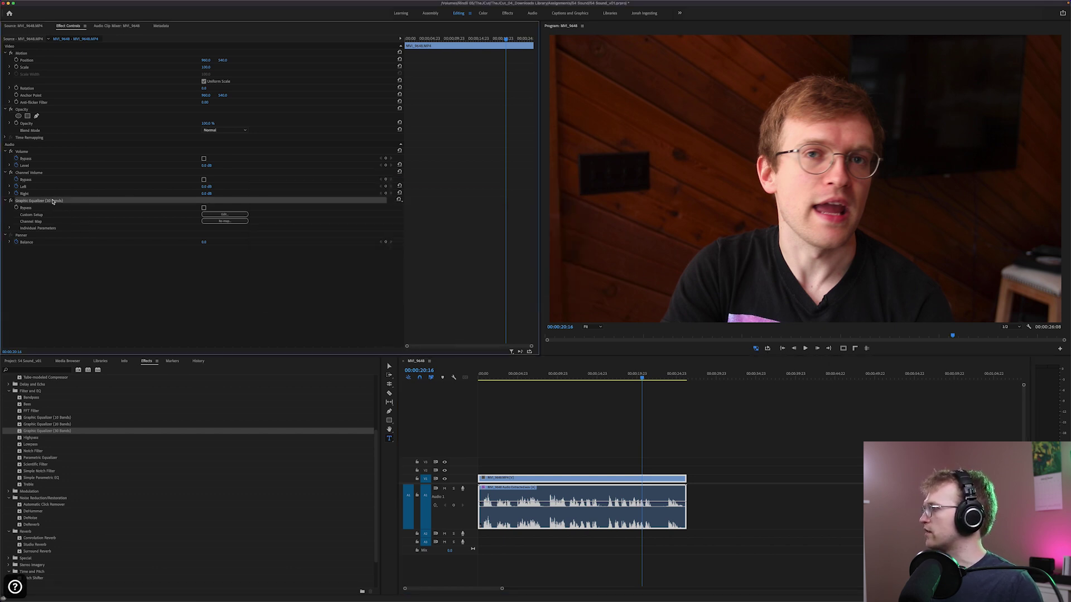
key("BackSpace")
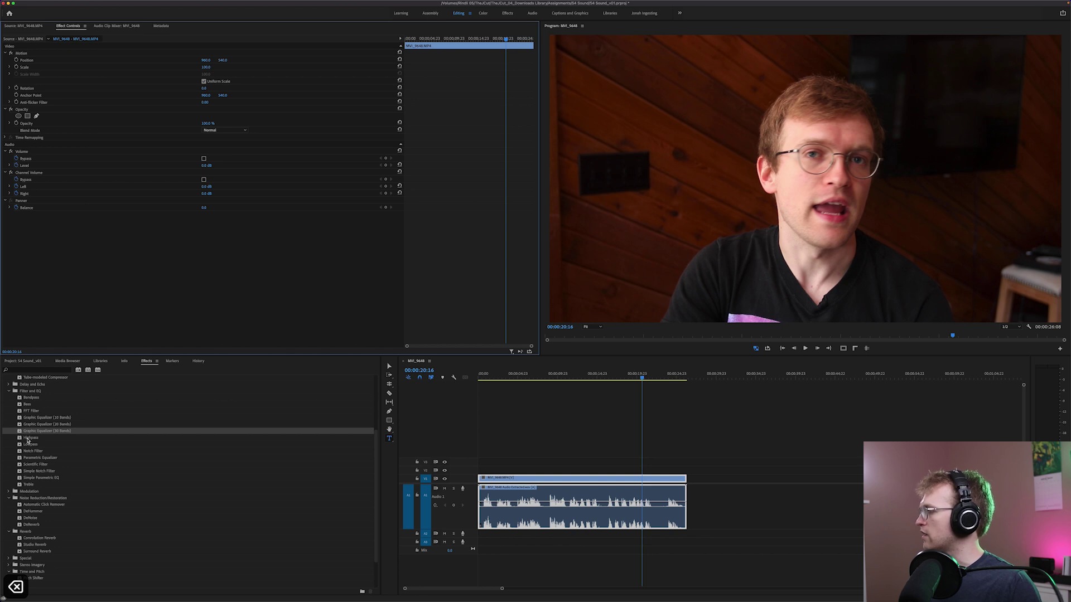
left_click_drag(30, 418, 22, 423)
left_click_drag(88, 290, 88, 240)
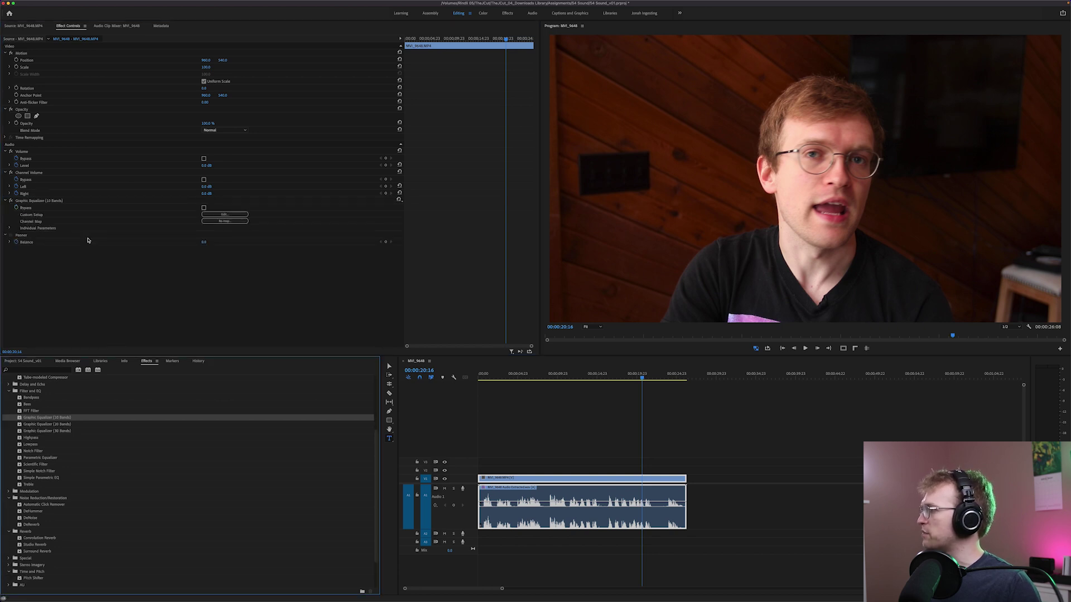
left_click(205, 216)
Try the Vocal Presence - Cut preset during playback from the start, then remove the 10-band equalizer from the clip.
key("space")
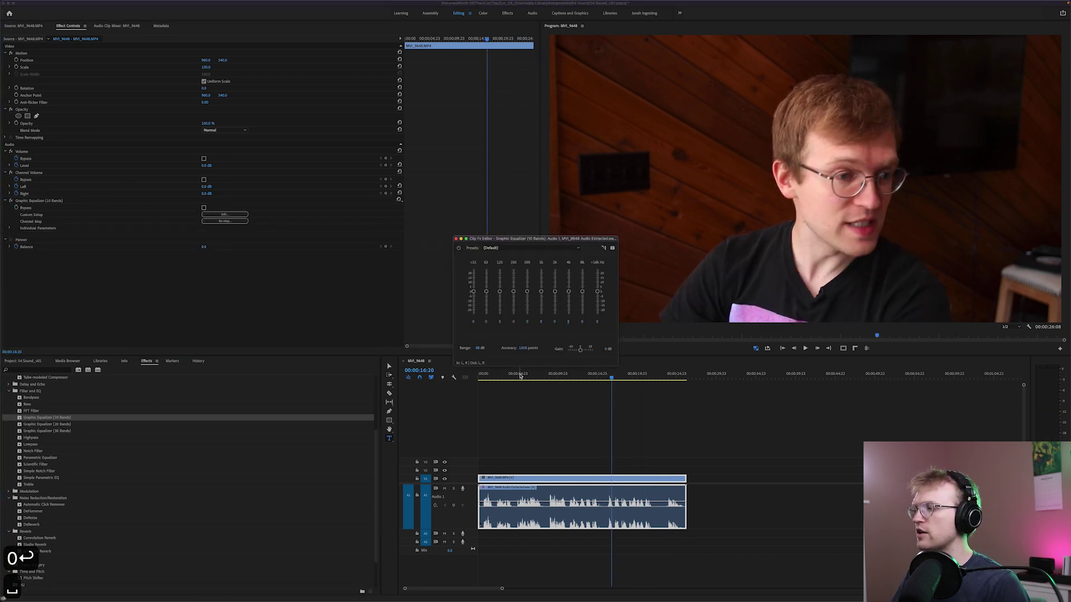
left_click(487, 377)
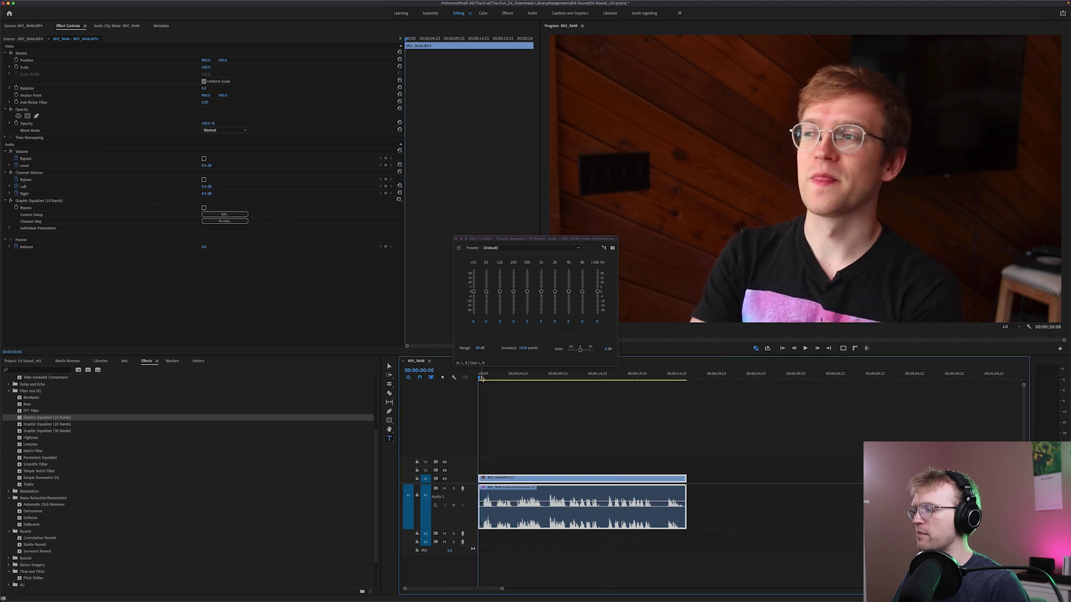
key("space")
left_click_drag(554, 291, 554, 332)
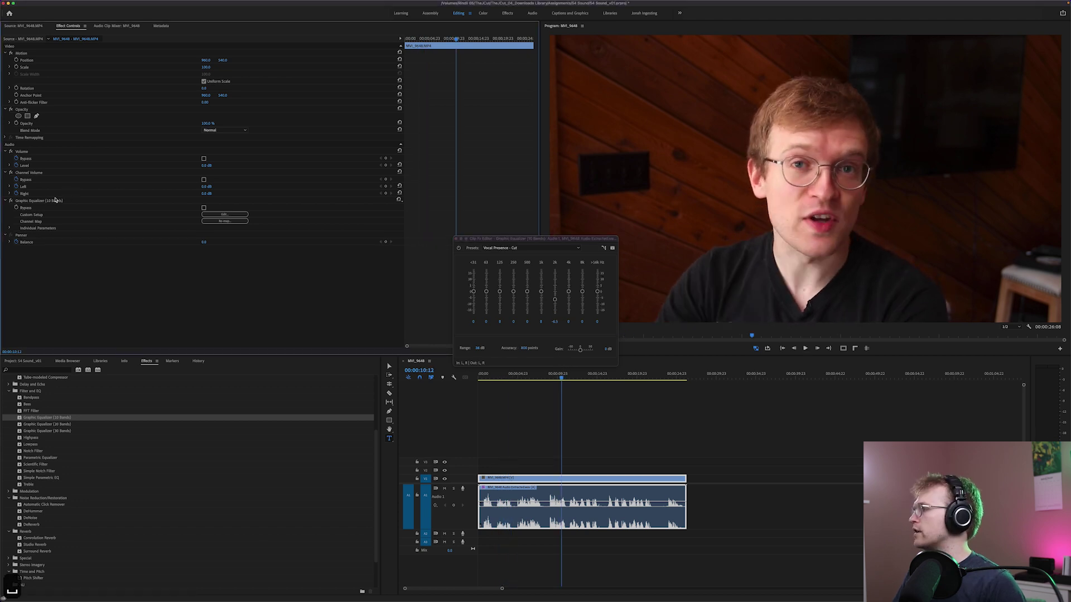
left_click(58, 201)
key("BackSpace")
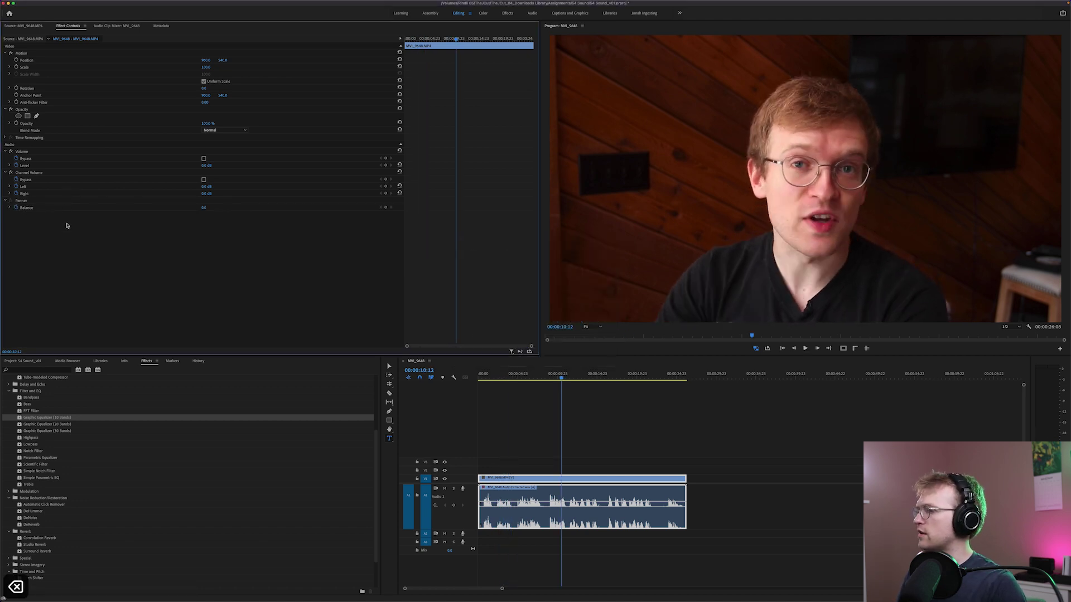
Apply the Dynamics effect from Amplitude and Compression to the audio clip and open its editor.
left_click(485, 392)
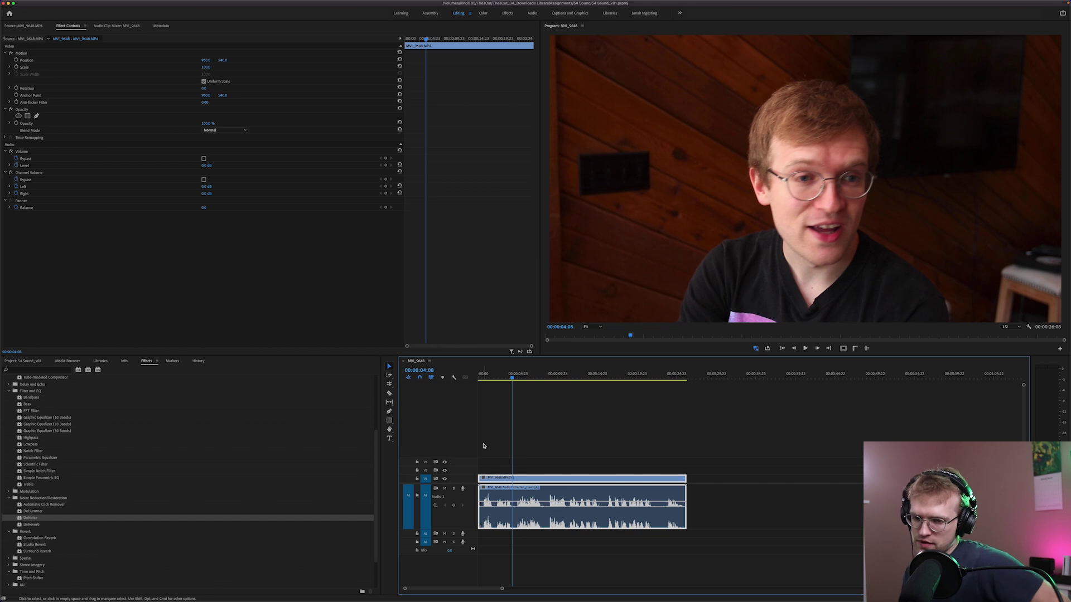
scroll(44, 391, "up", 5)
left_click(26, 433)
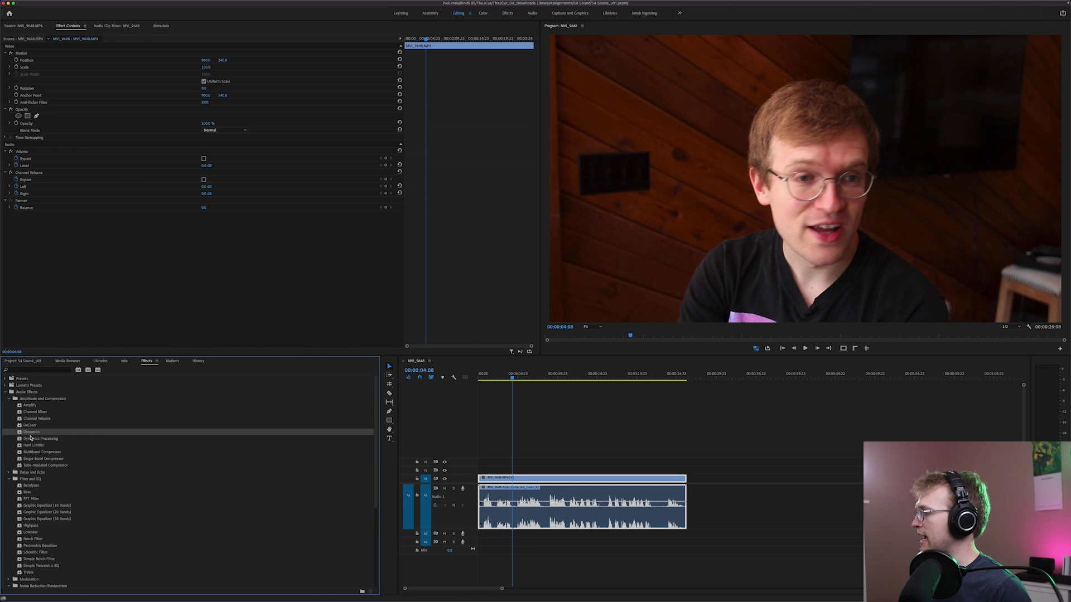
left_click_drag(20, 435, 19, 435)
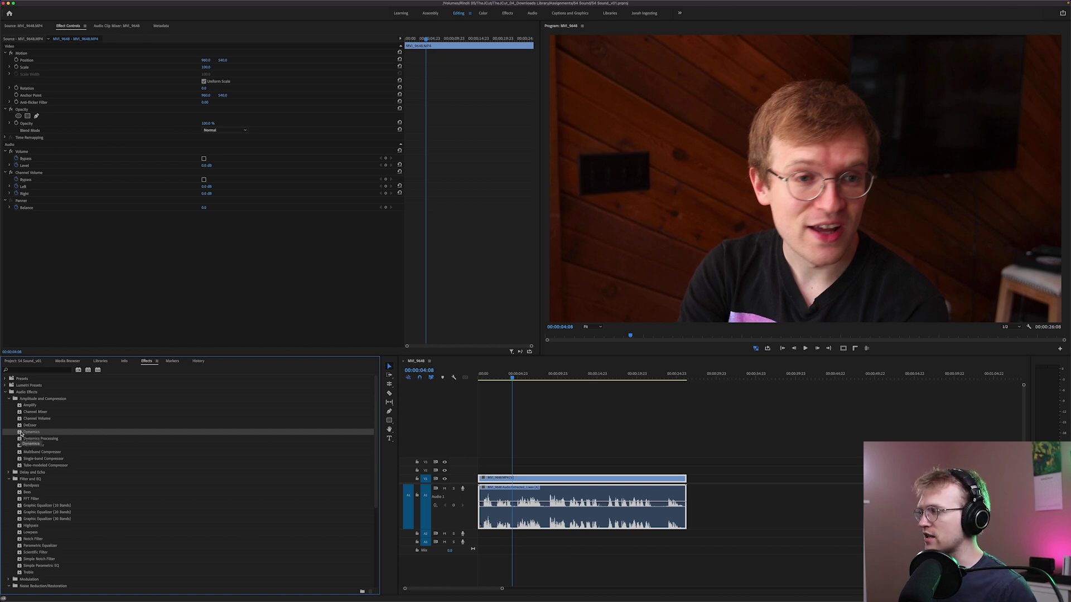
left_click_drag(20, 435, 91, 308)
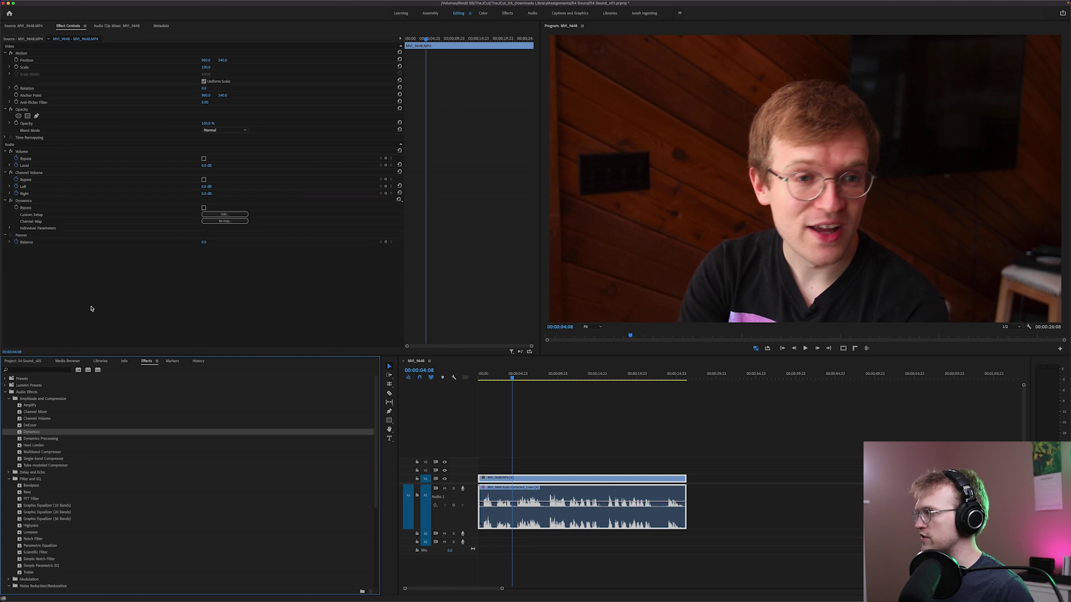
left_click(225, 215)
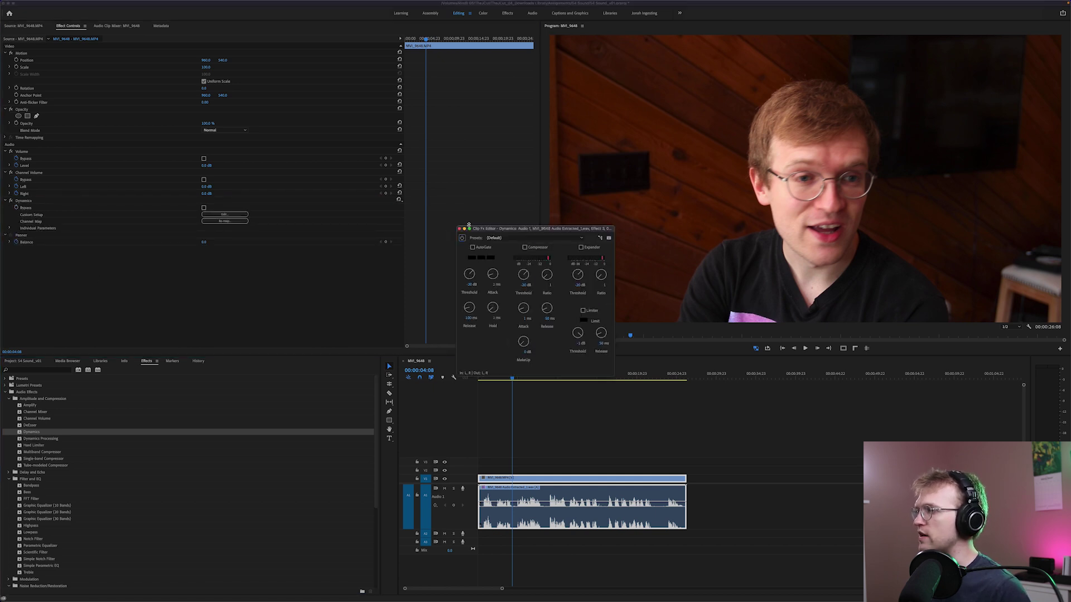
left_click_drag(494, 231, 448, 223)
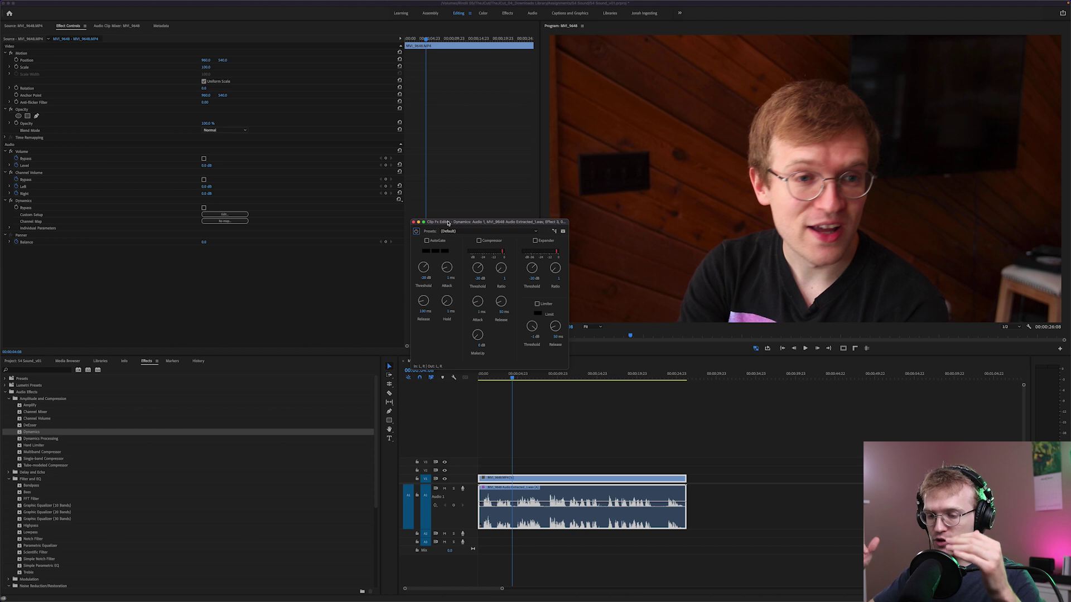
left_click_drag(447, 223, 484, 191)
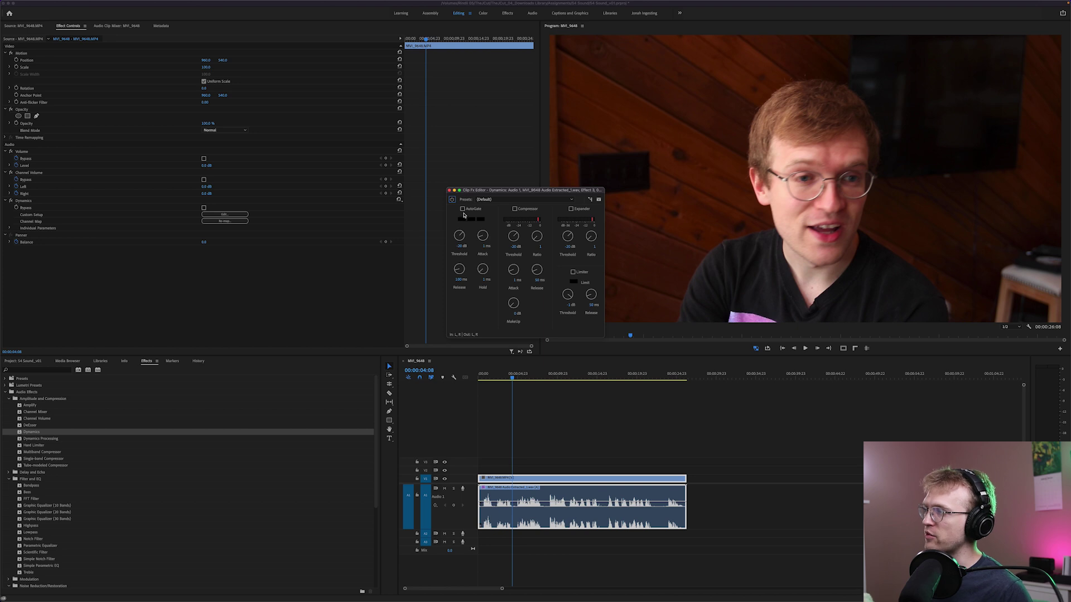
Play the clip from the start with the Dynamics AutoGate enabled, and again with AutoGate disabled, to compare.
key("Home")
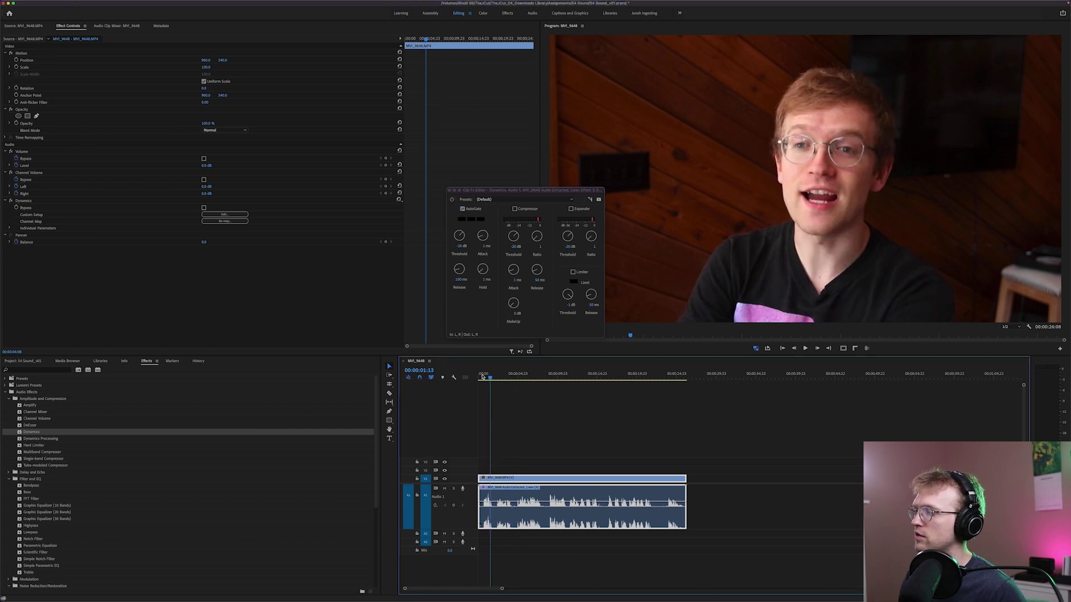
key("space")
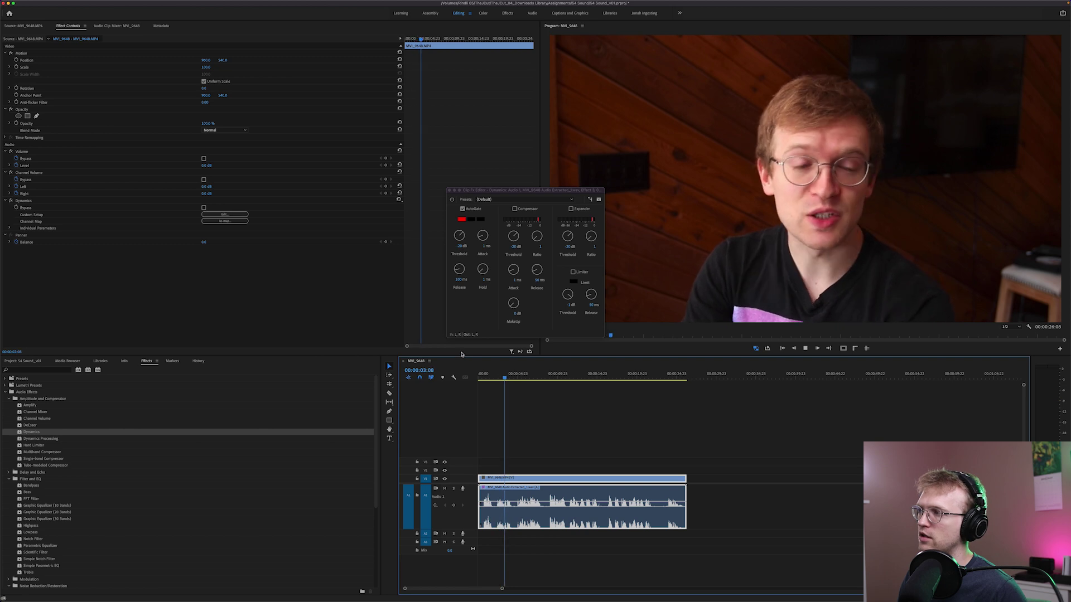
key("space")
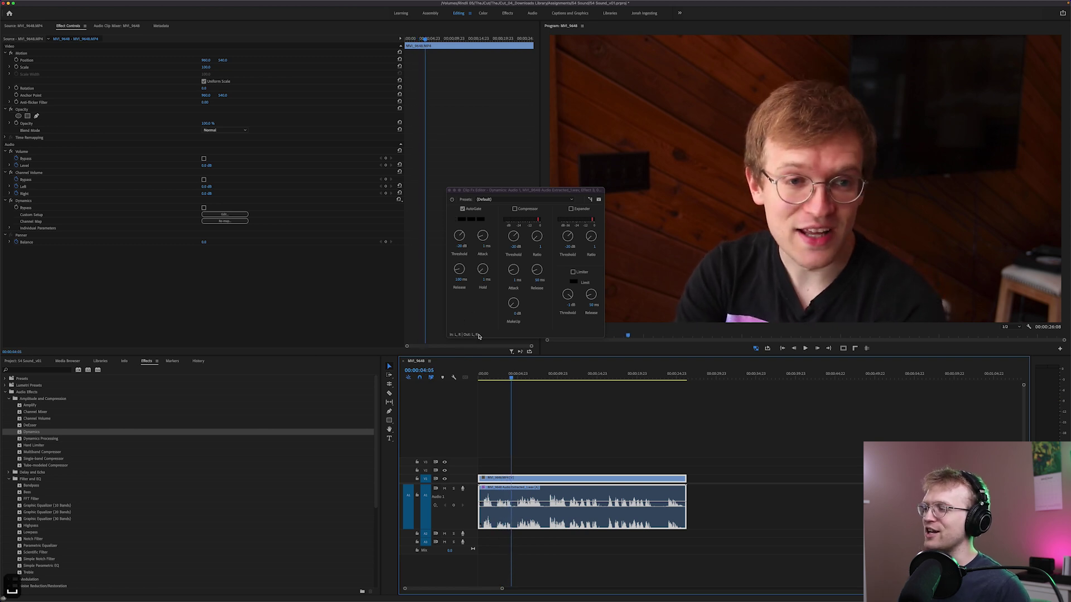
left_click(499, 375)
key("space")
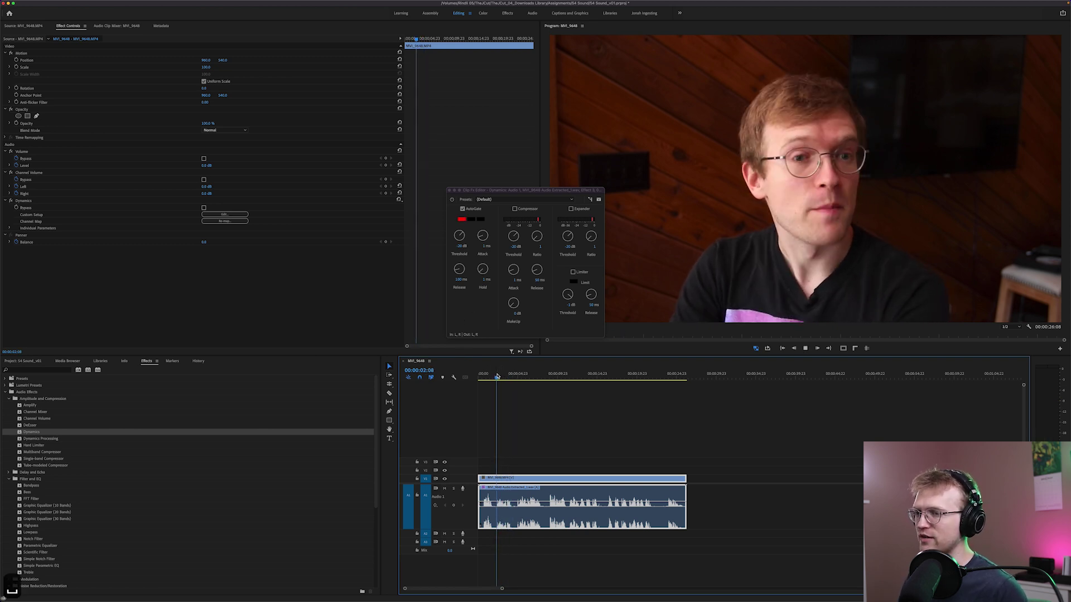
left_click(462, 209)
left_click(526, 423)
key("Home")
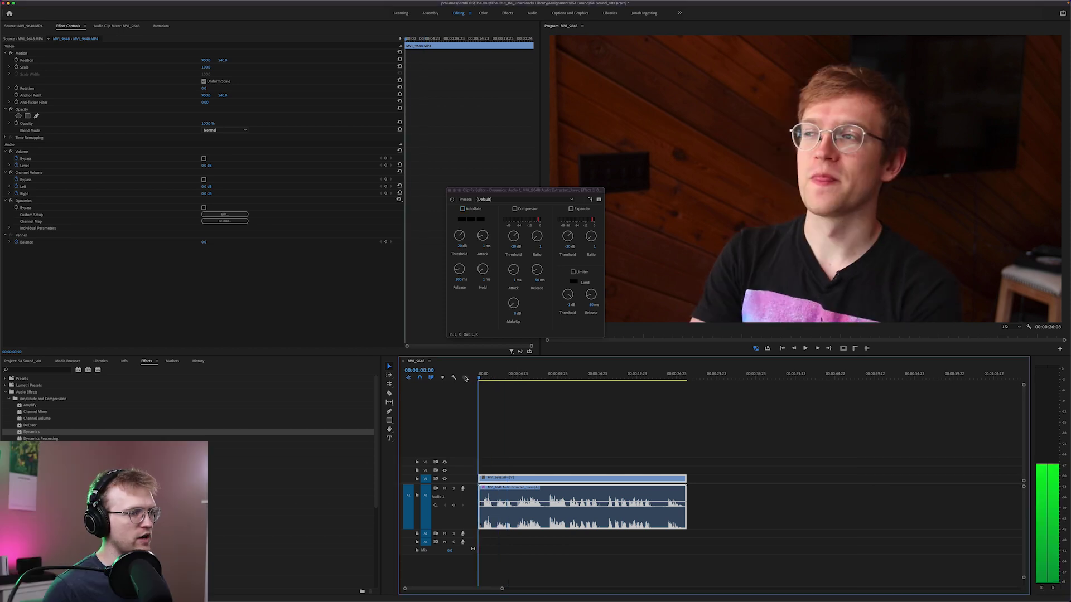
key("space")
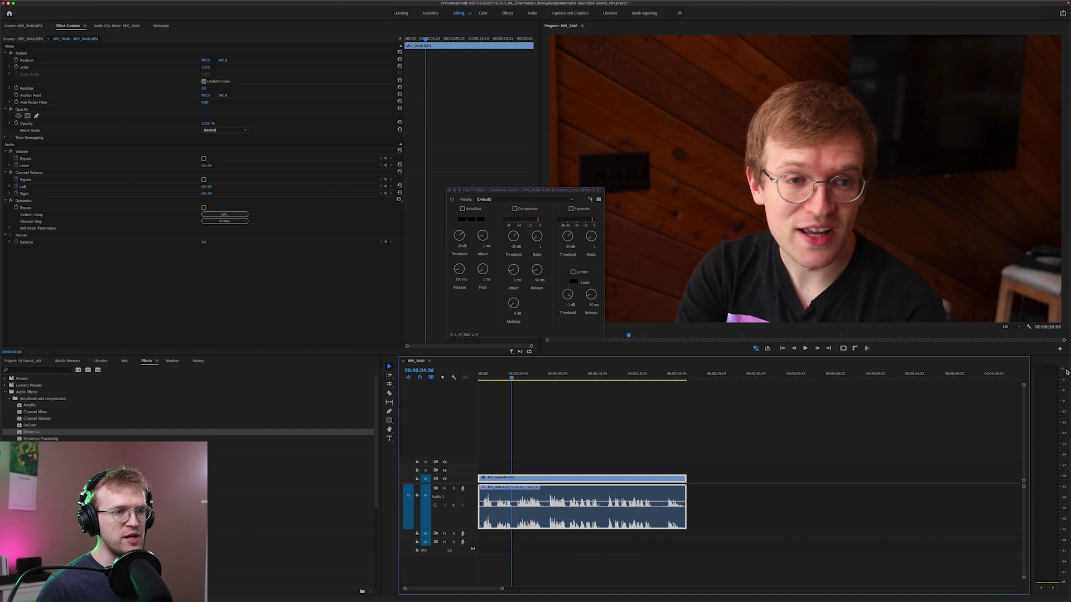
Disable keyframing for the audio clip's volume level, set it to 15 dB and play from the start.
left_click(548, 405)
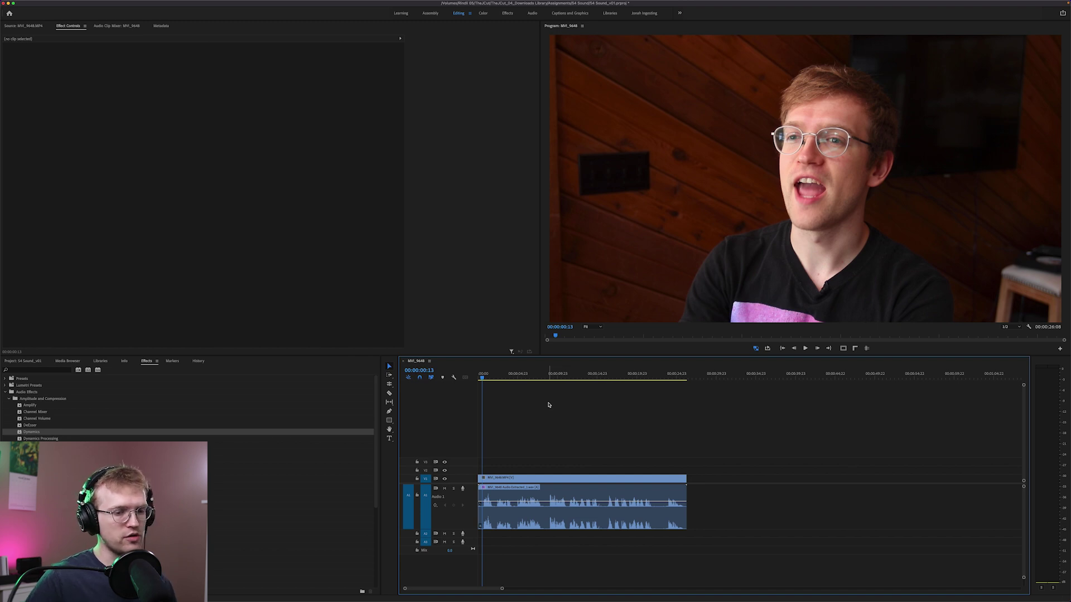
key("d")
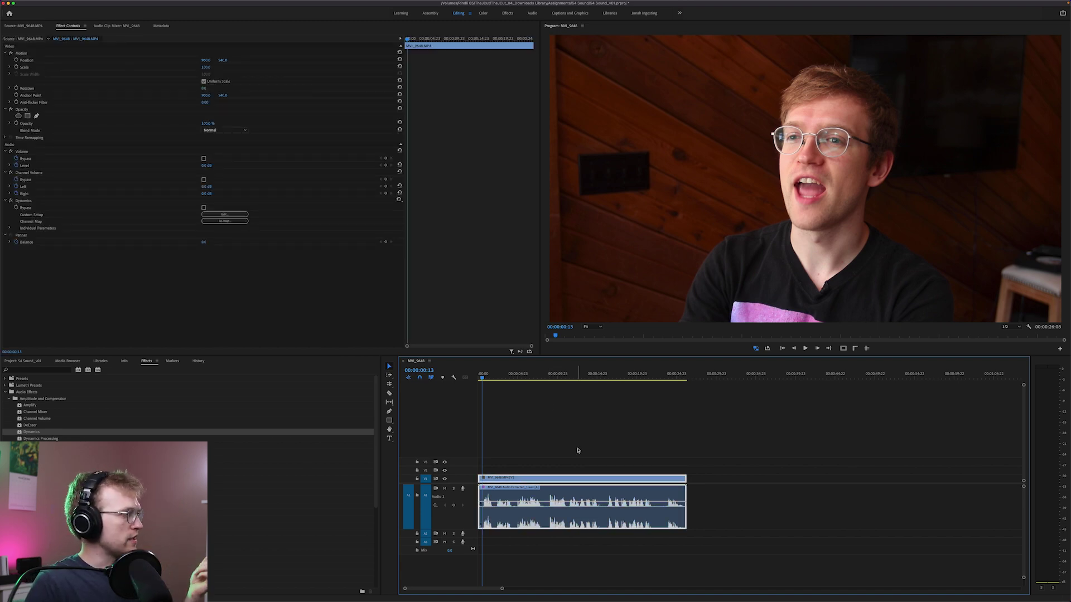
left_click(19, 166)
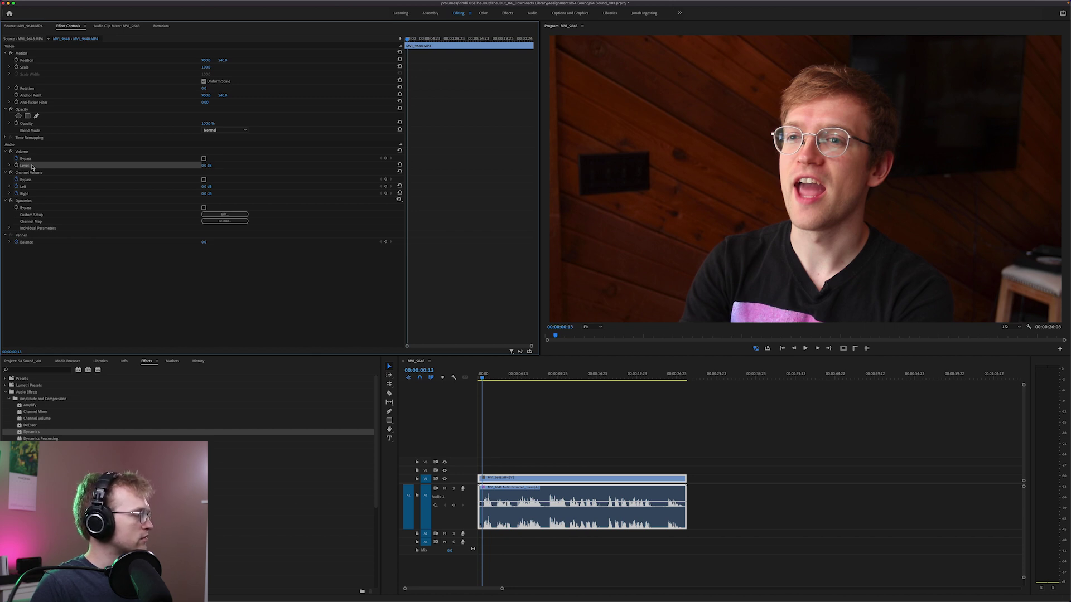
left_click(208, 166)
type("15")
key("Return")
left_click(520, 399)
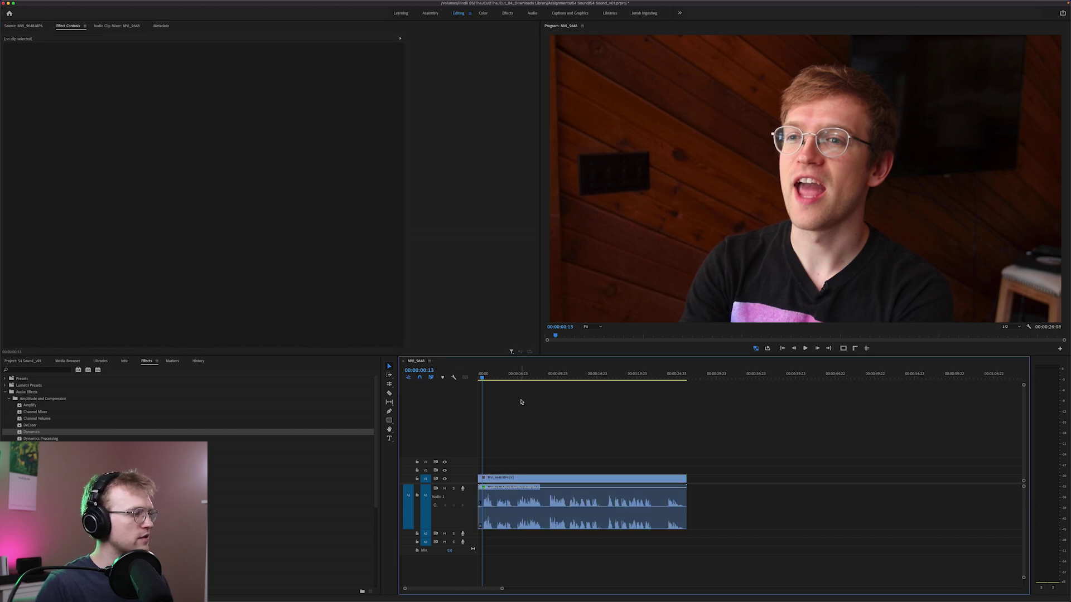
key("Home")
key("space")
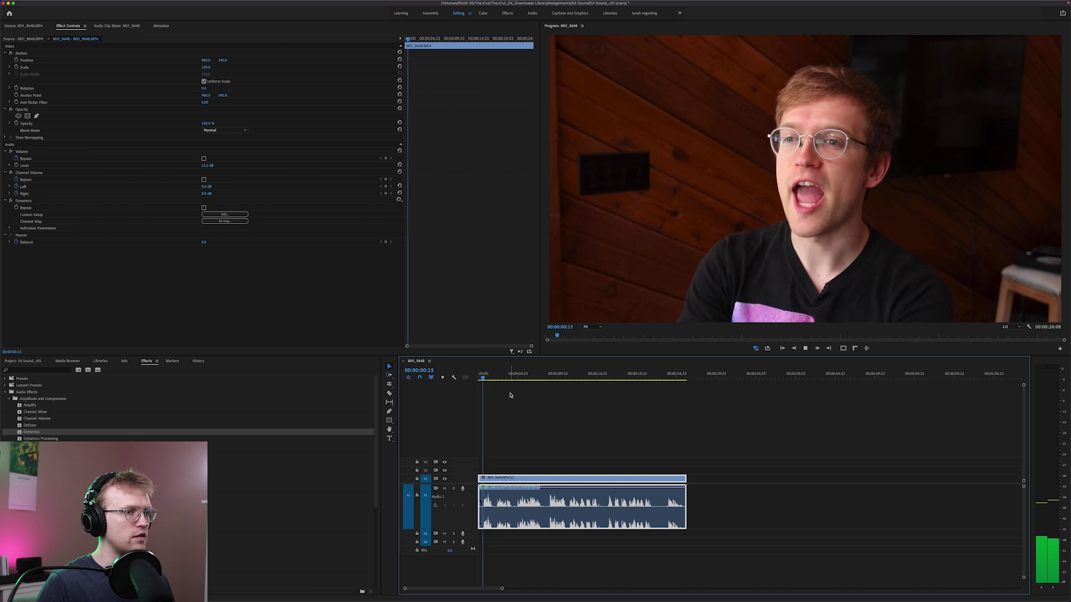
key("space")
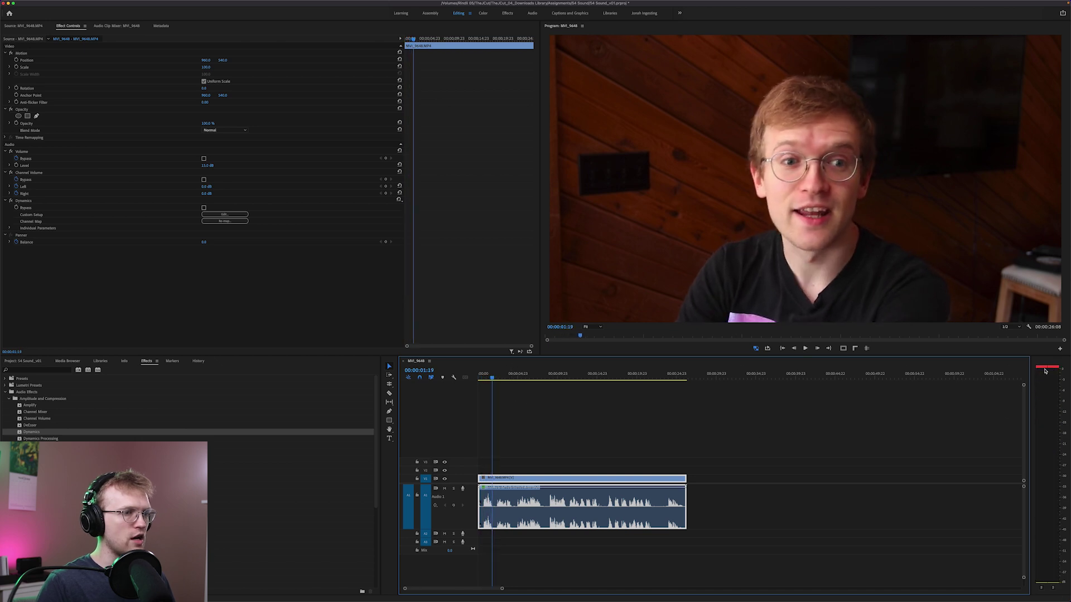
Set the audio clip's volume level to 10 dB and play the sequence from the start to check loudness.
left_click(209, 166)
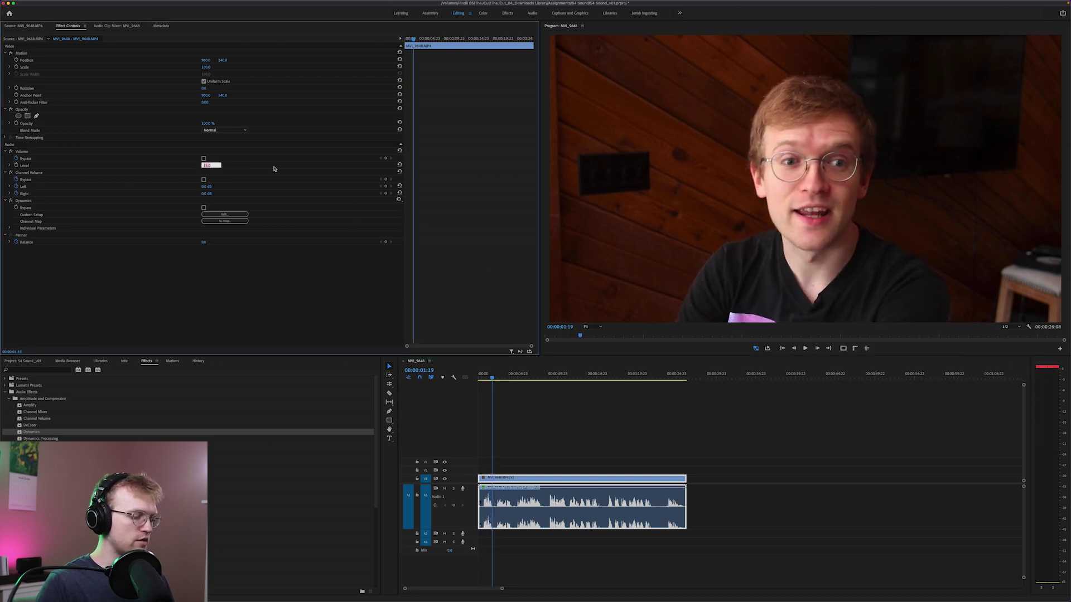
type("10")
key("Return")
left_click(481, 380)
key("space")
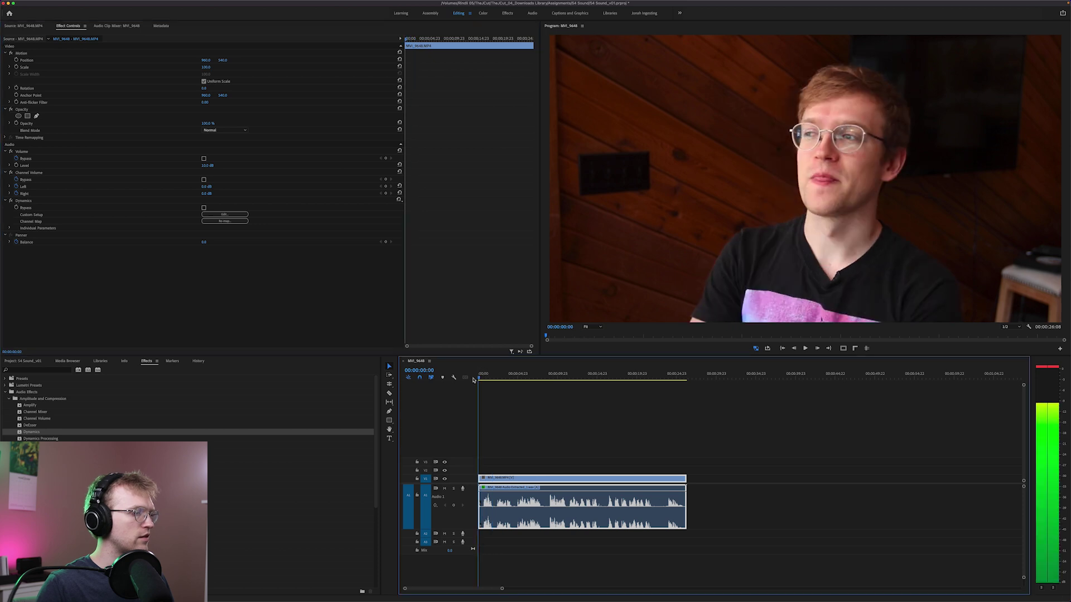
left_click(522, 403)
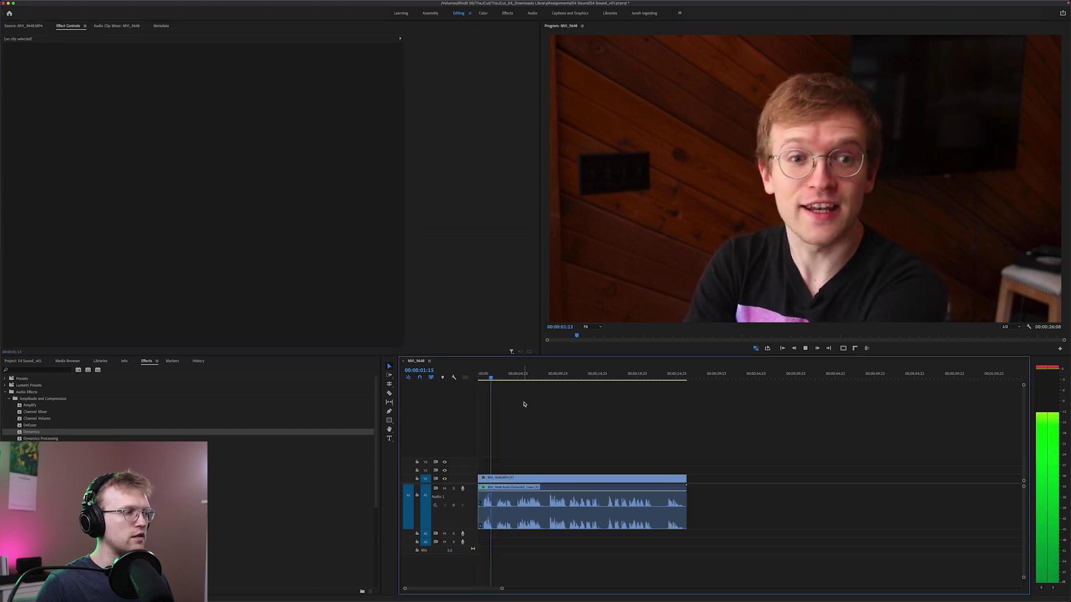
key("space")
Set the audio clip's volume level to 5 dB and play the sequence from near the start.
left_click(206, 167)
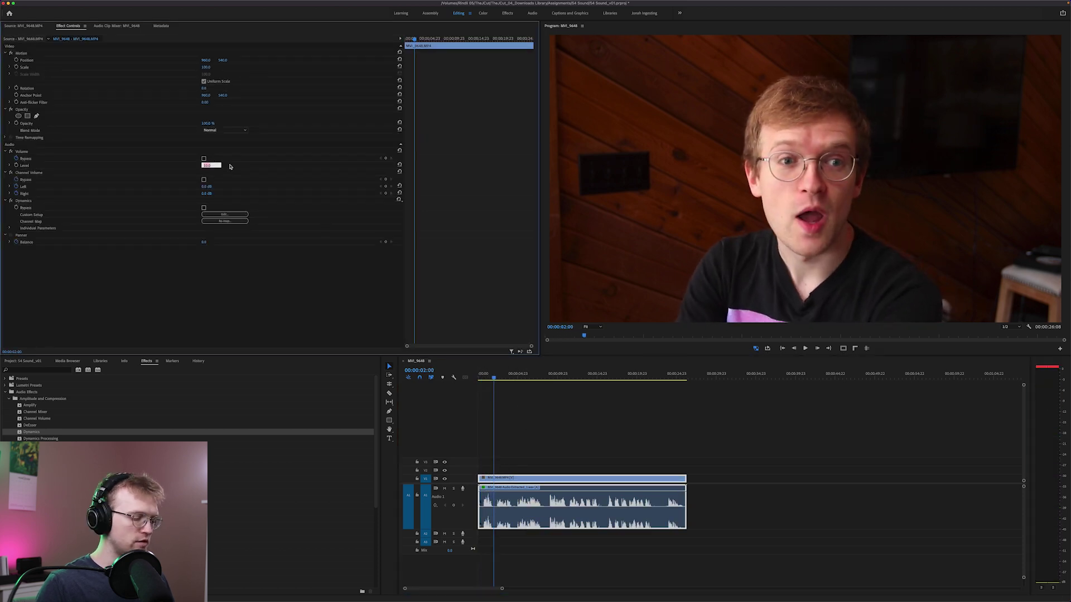
type("5")
key("Return")
left_click(481, 377)
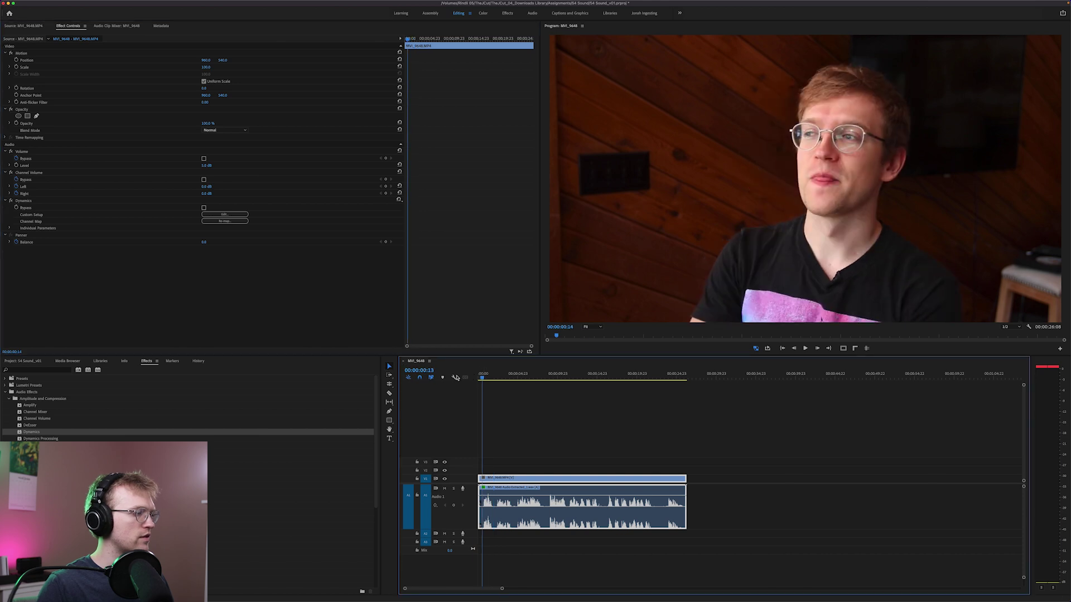
left_click(531, 411)
key("space")
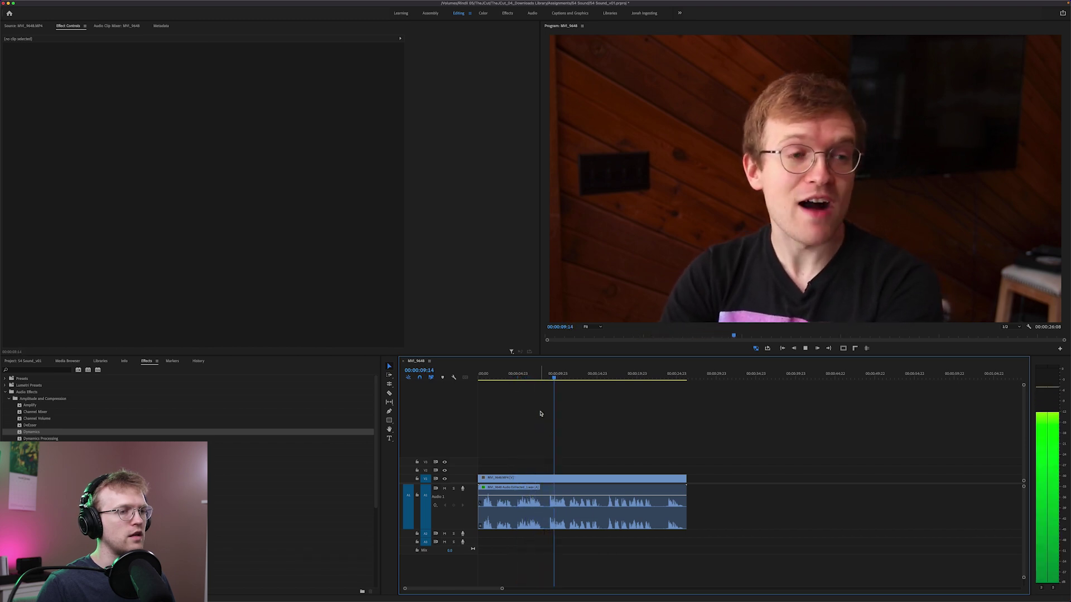
key("space")
Continue playback to check the audio levels and return the playhead to the sequence start.
key("super+a")
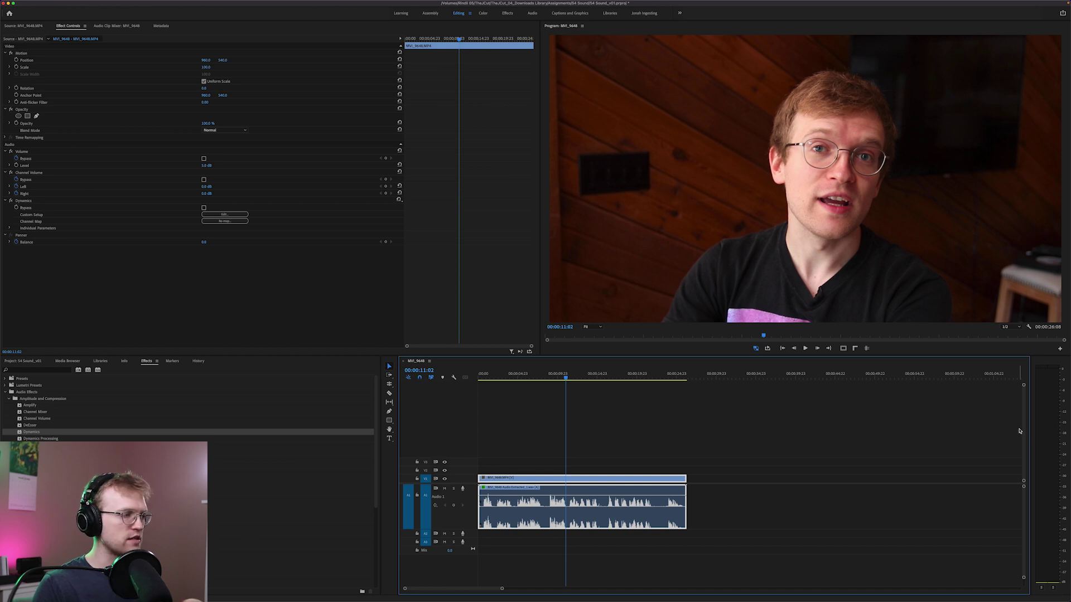
left_click(605, 423)
key("space")
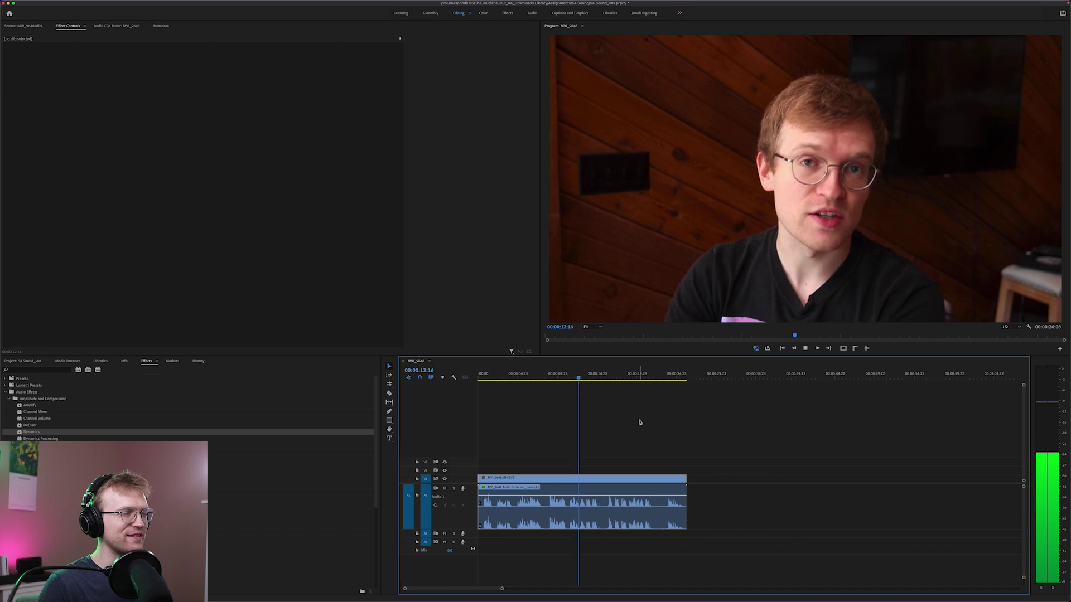
key("space")
key("Home")
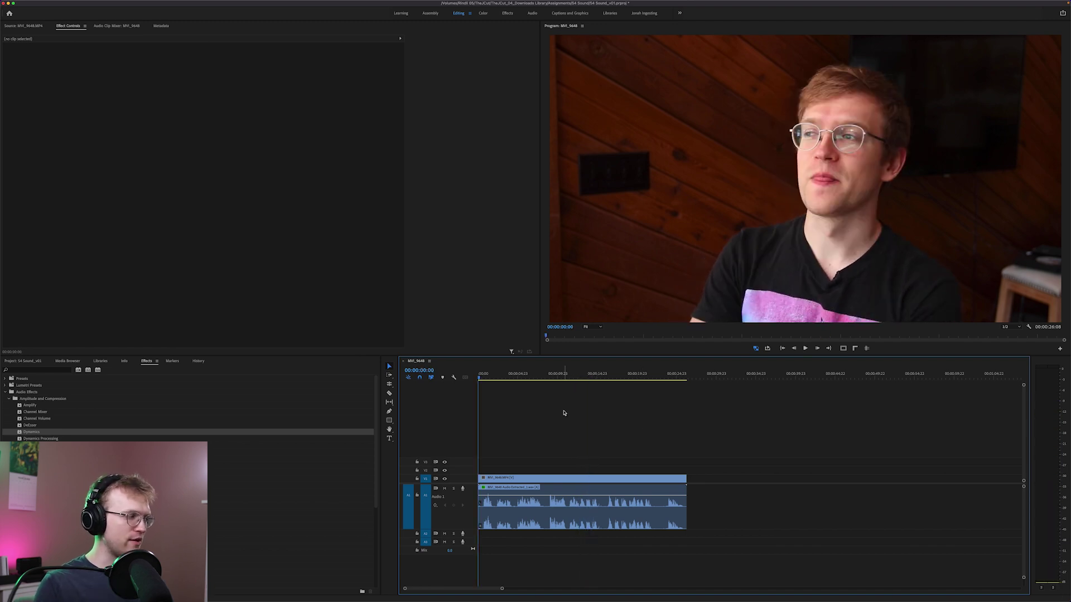
Reopen the clip's Dynamics editor, enable AutoGate and play the sequence from the start to hear the gate.
left_click(508, 503)
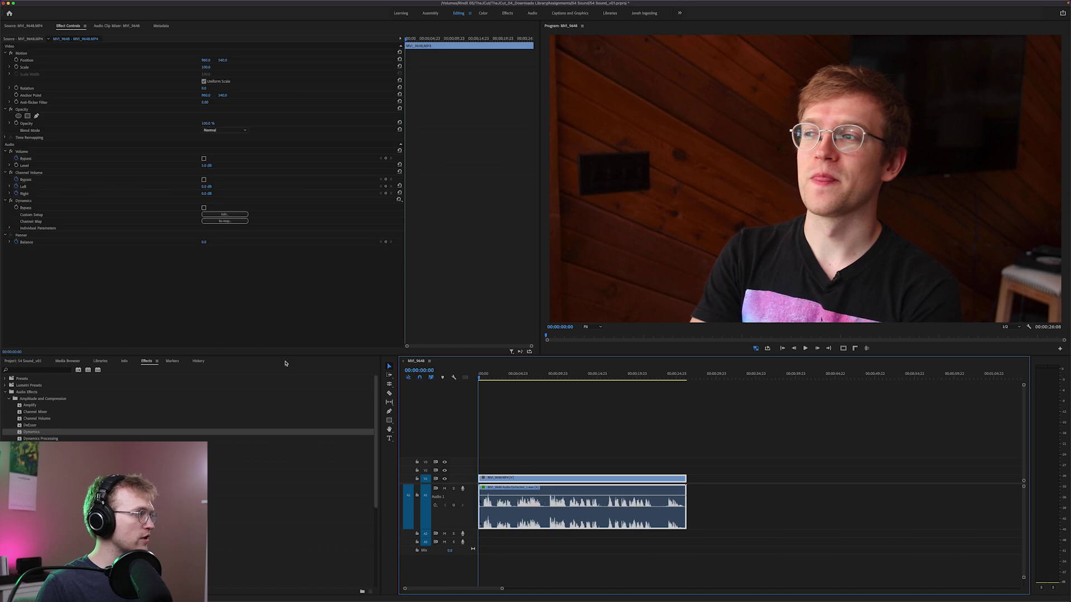
left_click(224, 215)
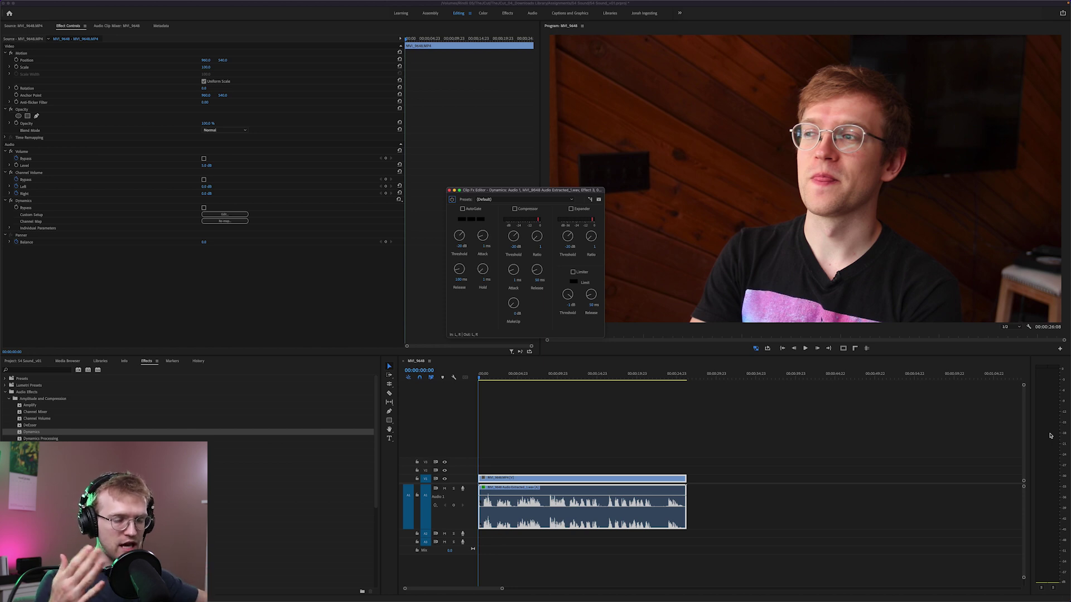
left_click(462, 208)
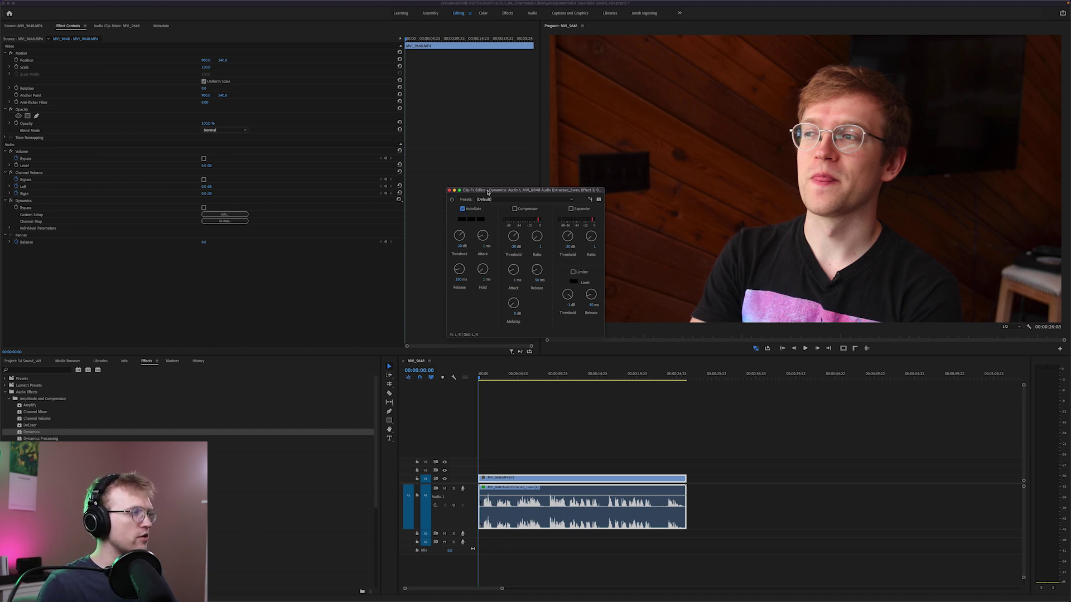
left_click_drag(488, 193, 487, 181)
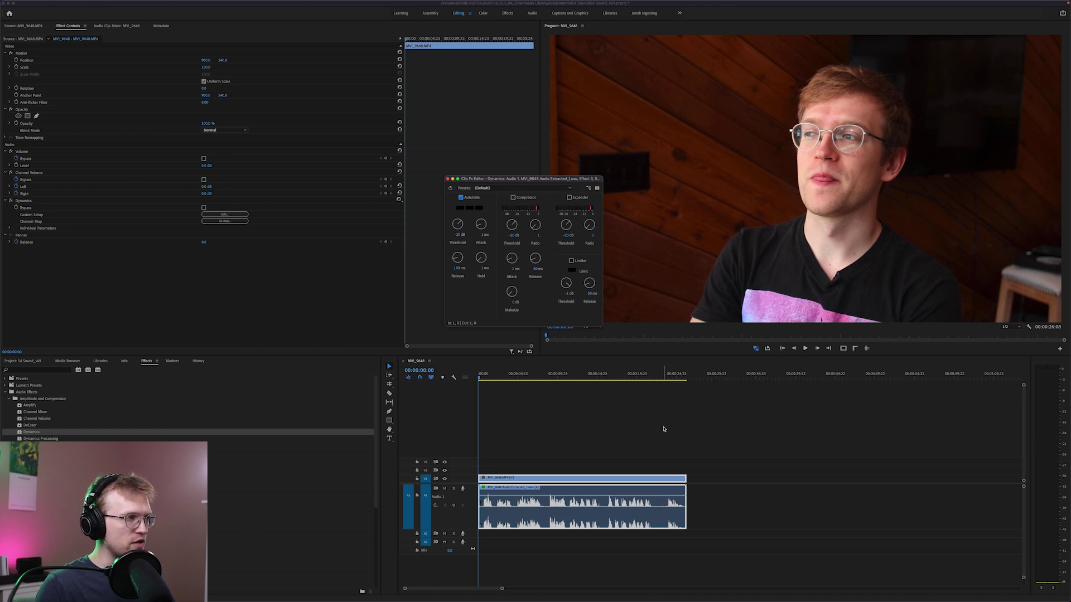
left_click(527, 394)
key("space")
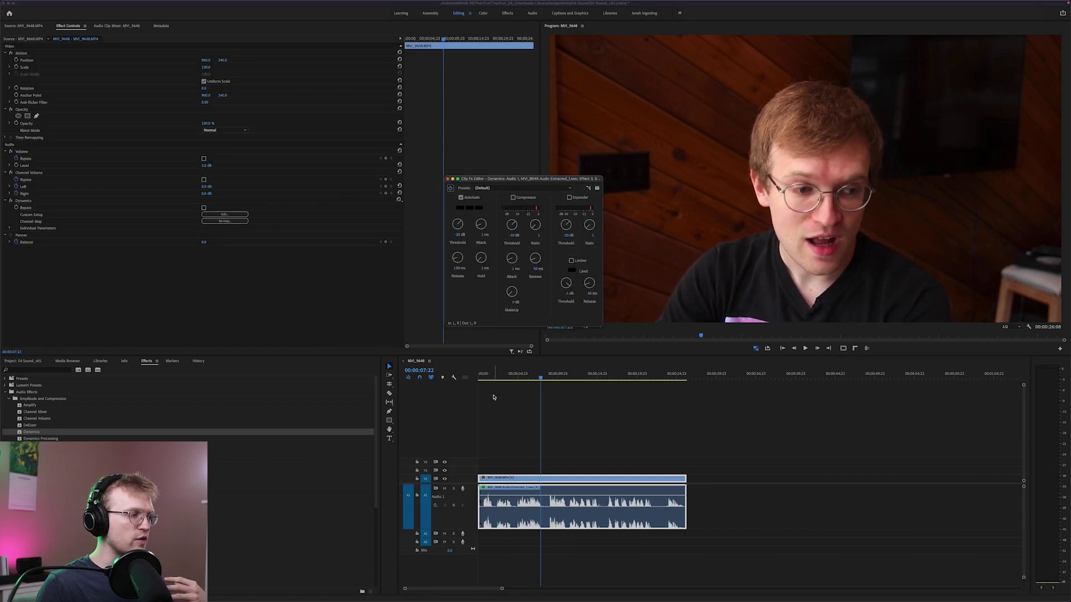
left_click_drag(491, 379, 484, 379)
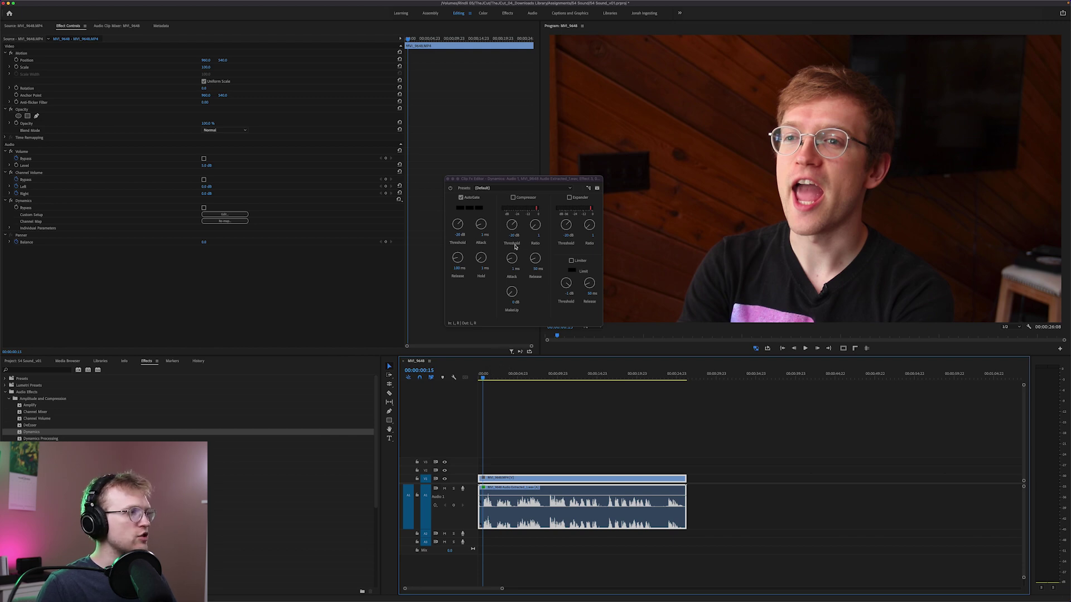
Switch to the browser to consult the audio gating article on attack and release, and return to Premiere Pro's Dynamics editor.
key("ctrl+Up")
left_click(878, 275)
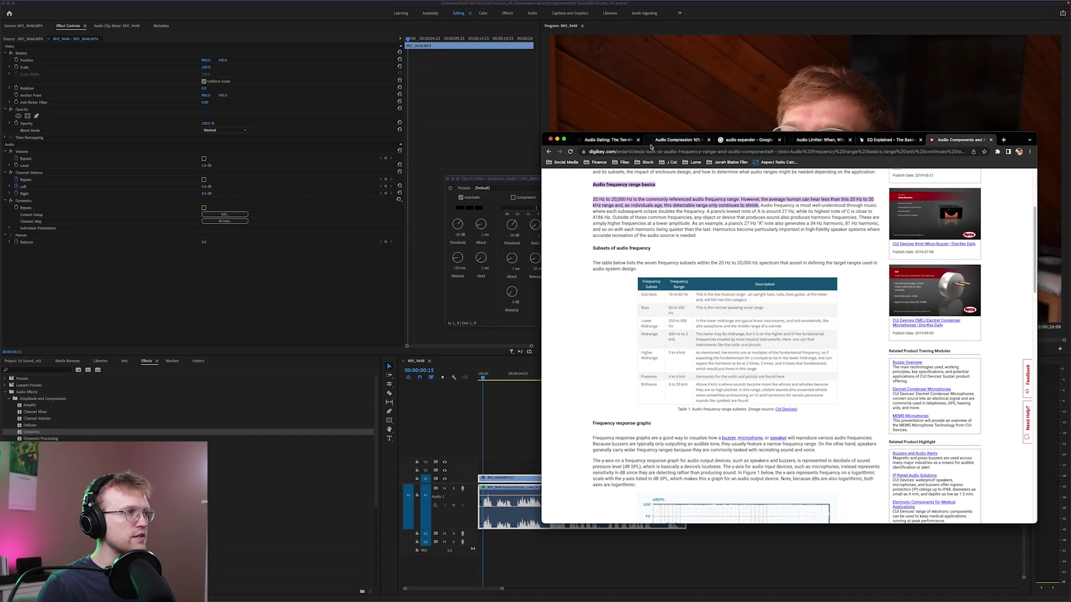
left_click(474, 244)
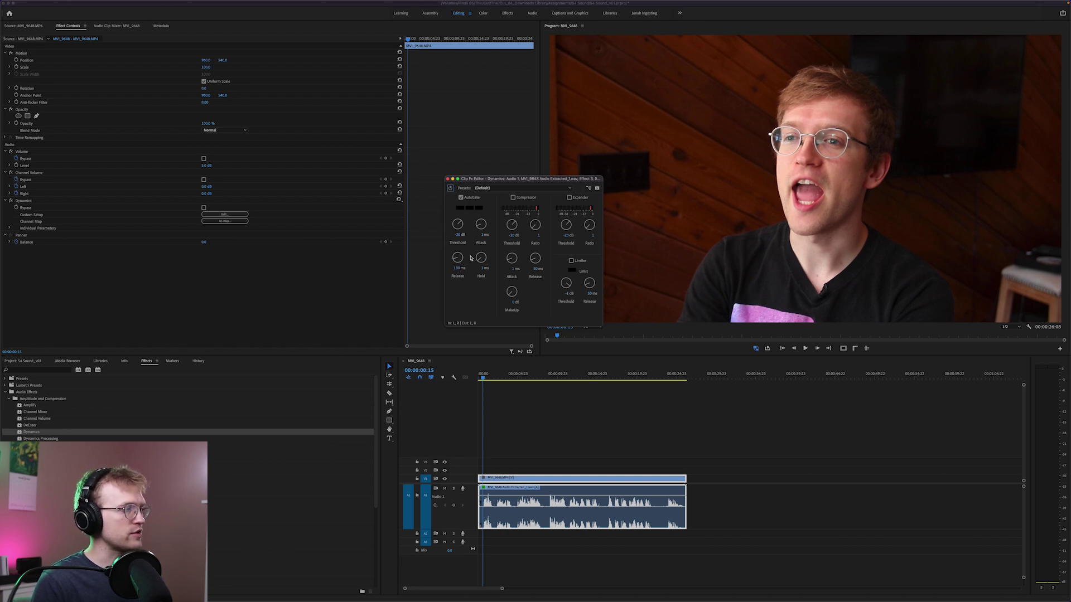
key("ctrl+Up")
left_click(454, 441)
key("ctrl+Up")
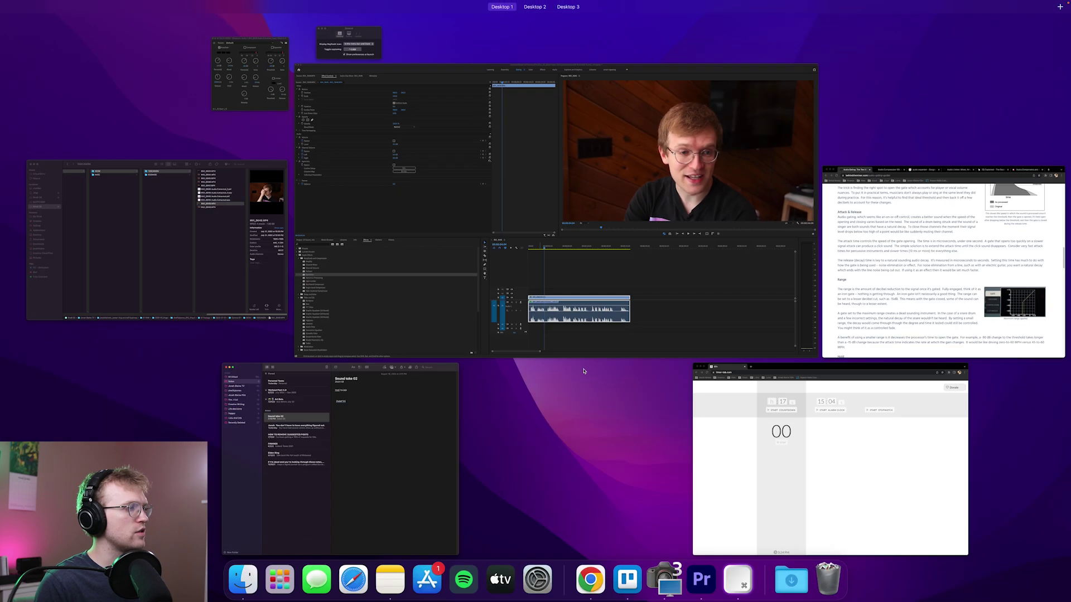
left_click(460, 235)
Lengthen the AutoGate release, shorten its attack to 0.1 ms, and play the opening seconds of the sequence to hear the gate.
left_click_drag(458, 258, 471, 259)
left_click(525, 396)
key("Home")
key("space")
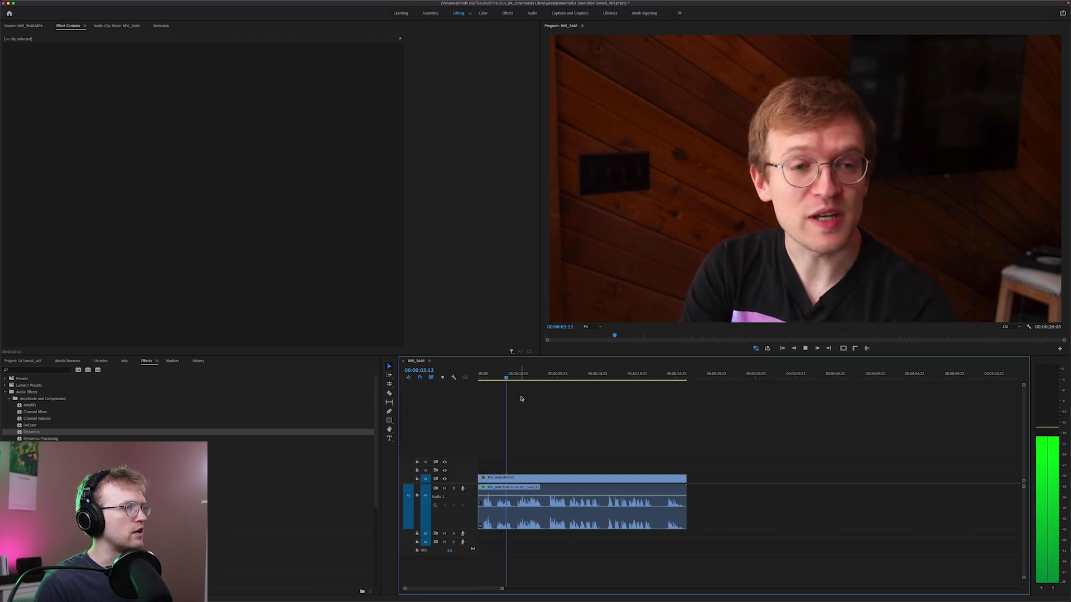
left_click(511, 382)
key("d")
left_click_drag(511, 382, 506, 381)
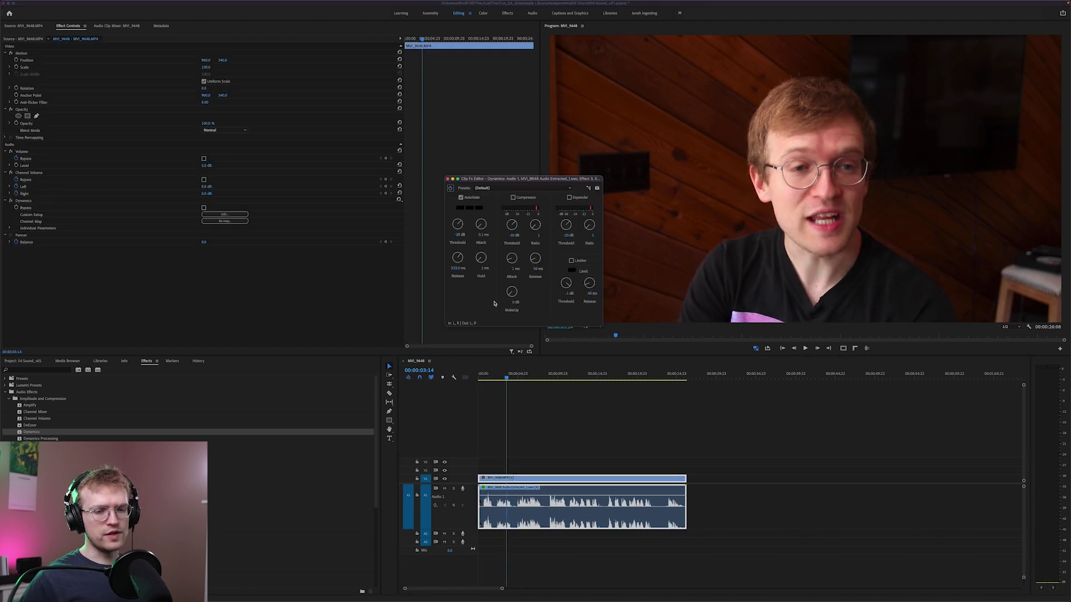
left_click(500, 377)
key("space")
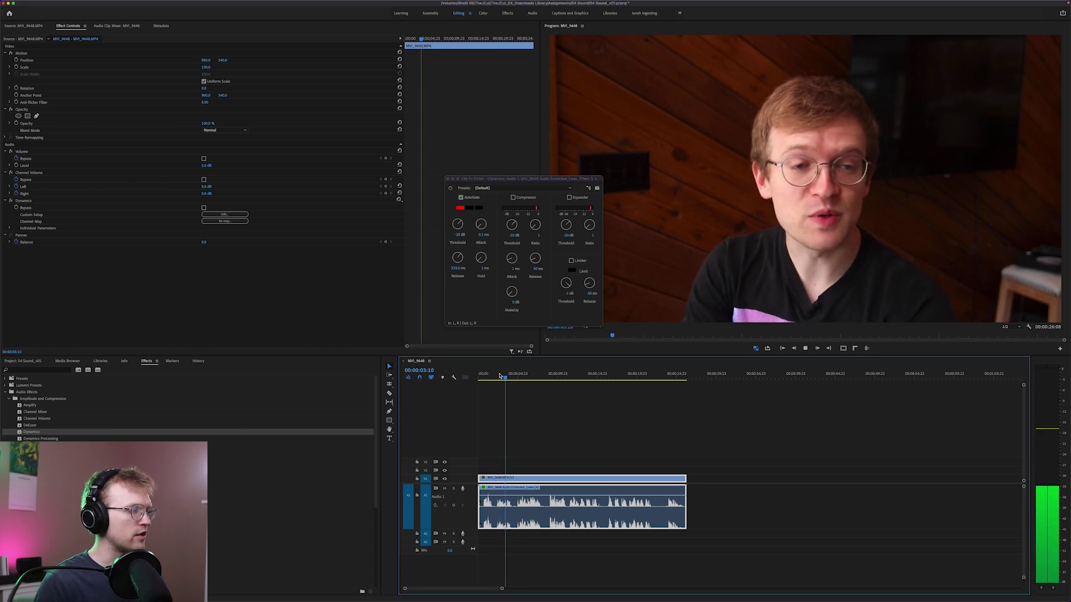
key("space")
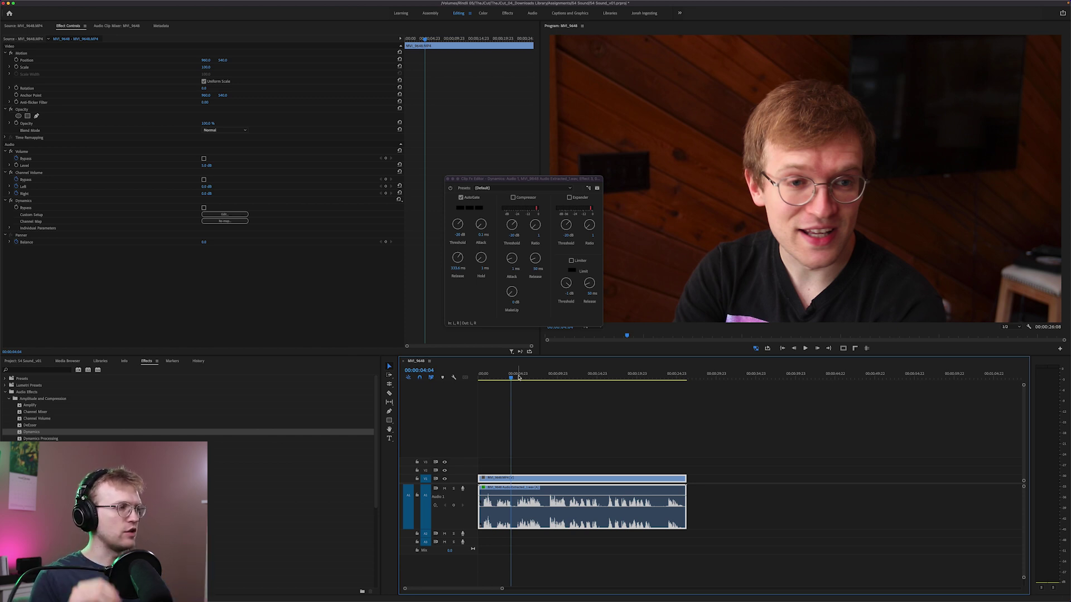
Raise the AutoGate hold slightly and replay the opening seconds of the sequence.
left_click(483, 258)
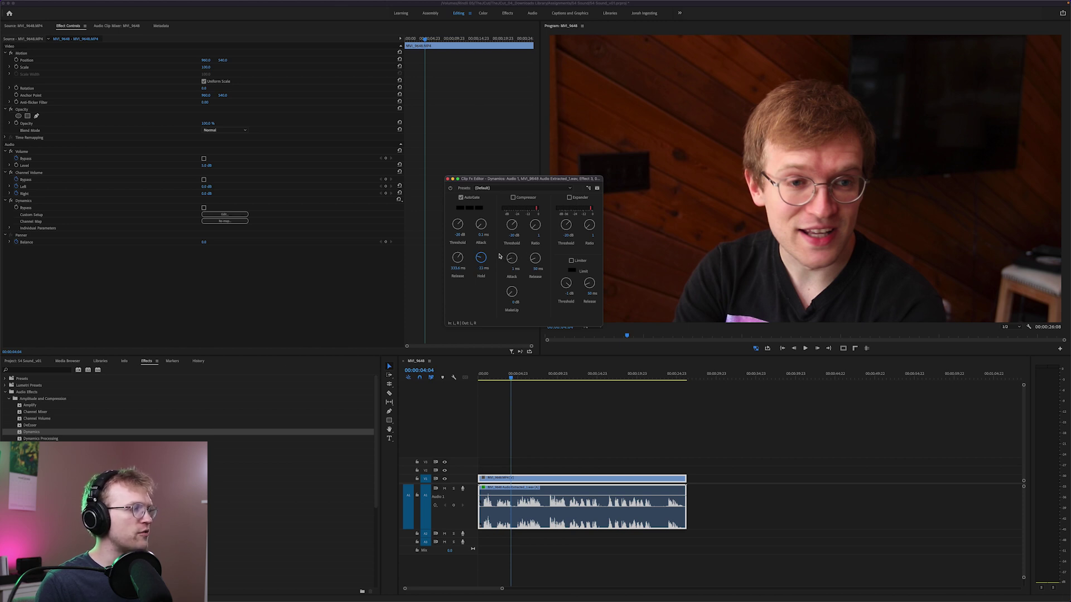
left_click(486, 375)
left_click(521, 403)
key("space")
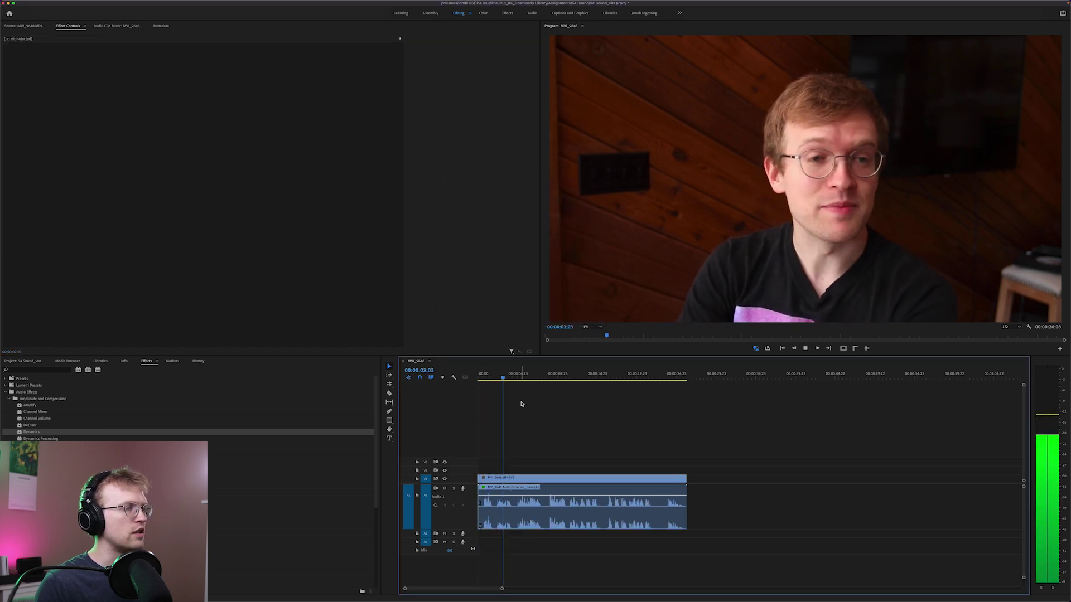
key("space")
left_click(505, 375)
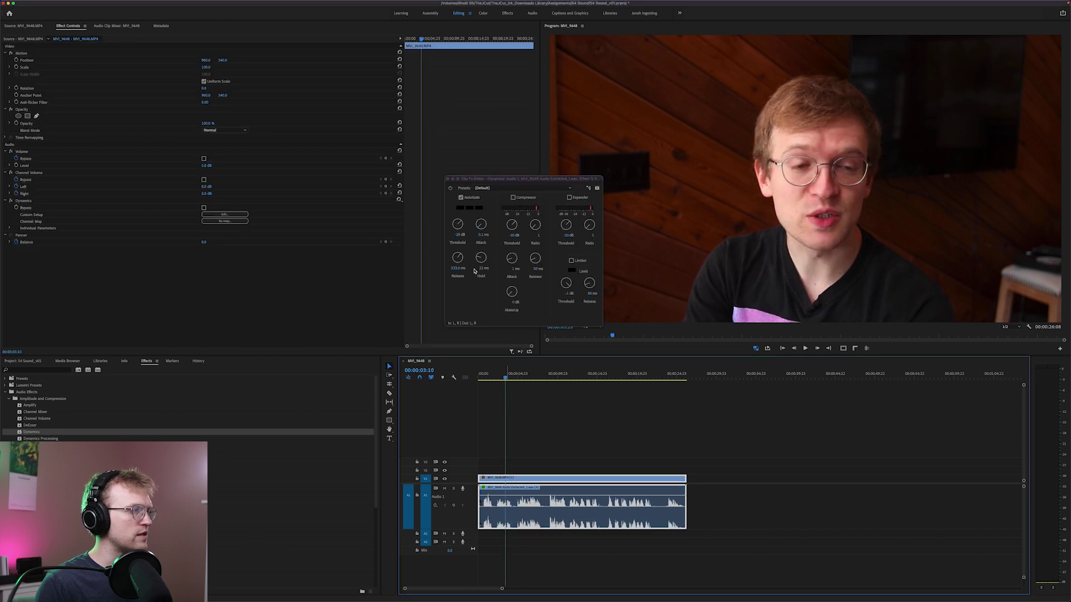
Increase the AutoGate hold to about 55 ms, lengthen its attack, and replay the section around two seconds in.
left_click_drag(480, 257, 509, 262)
key("space")
left_click_drag(481, 224, 499, 227)
left_click(500, 375)
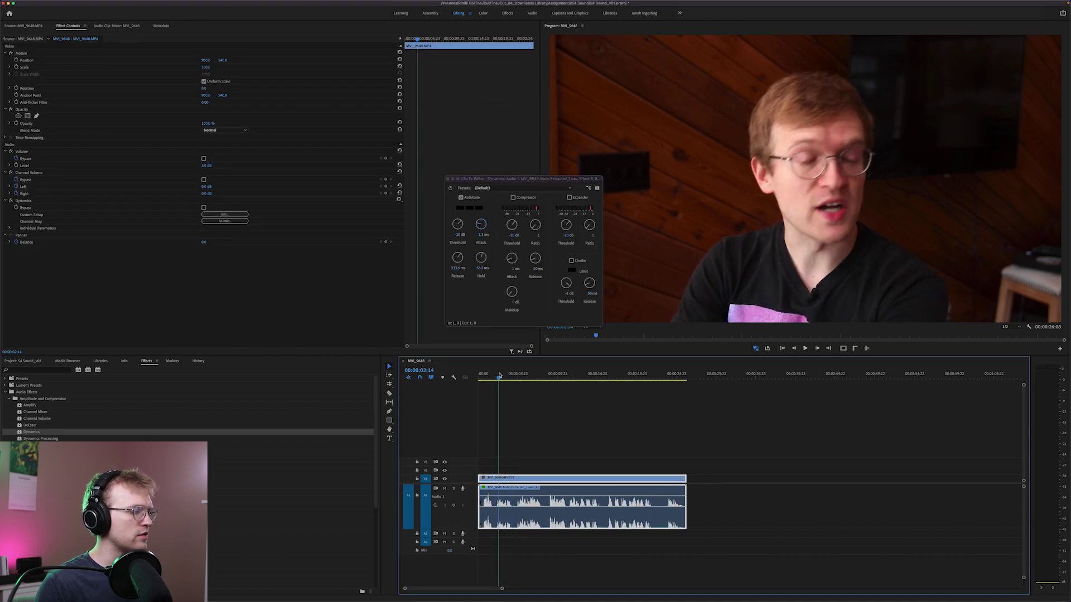
key("space")
key("space")
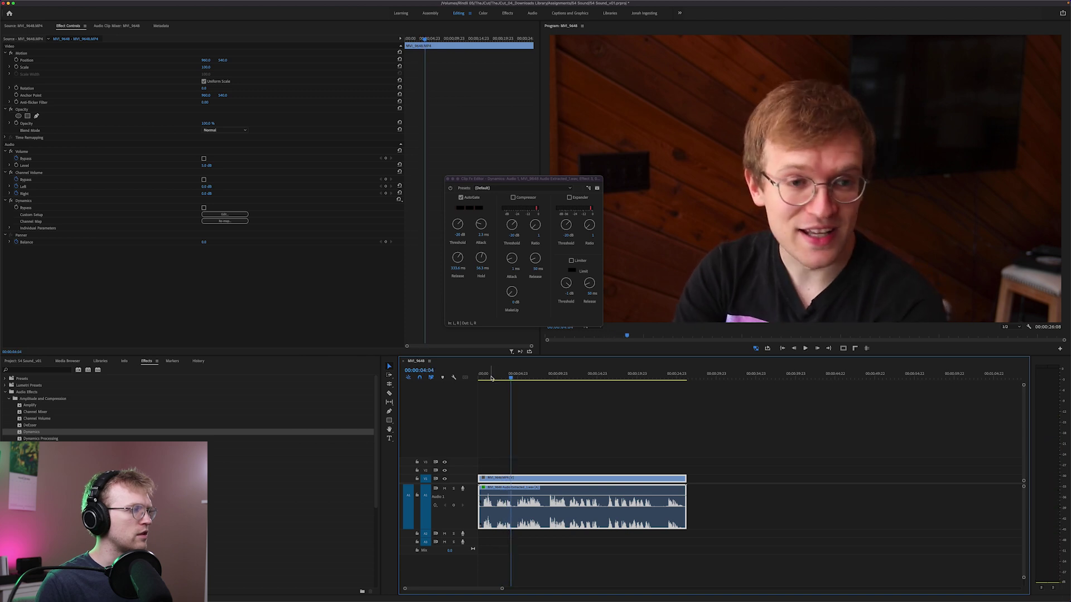
Set AutoGate to 0.1 ms attack, 500 ms release and about 83 ms hold, playing the sequence from near the start.
left_click_drag(481, 224, 484, 222)
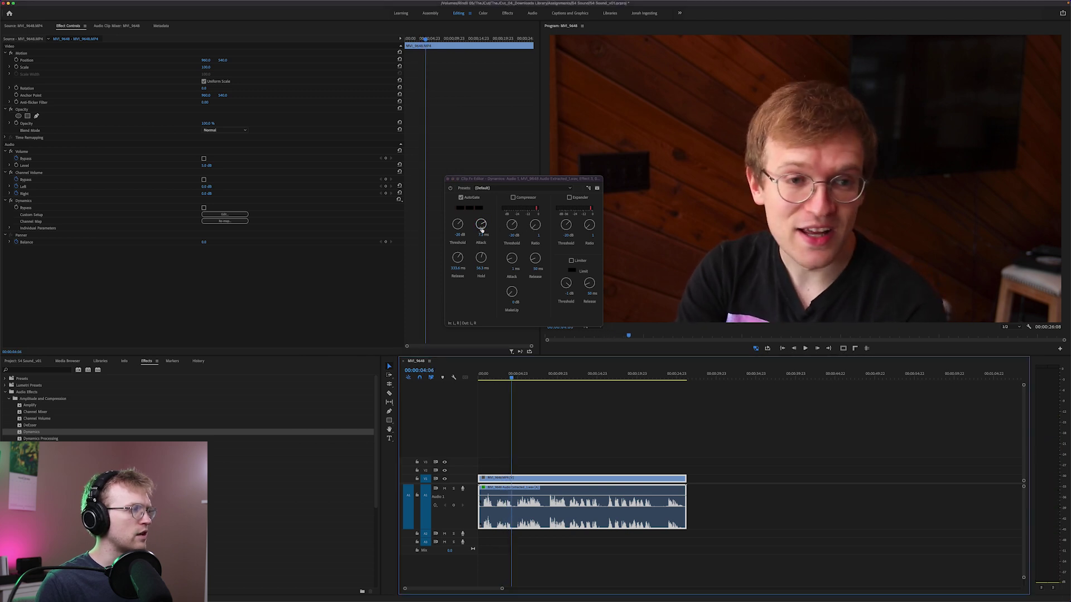
left_click_drag(457, 257, 487, 263)
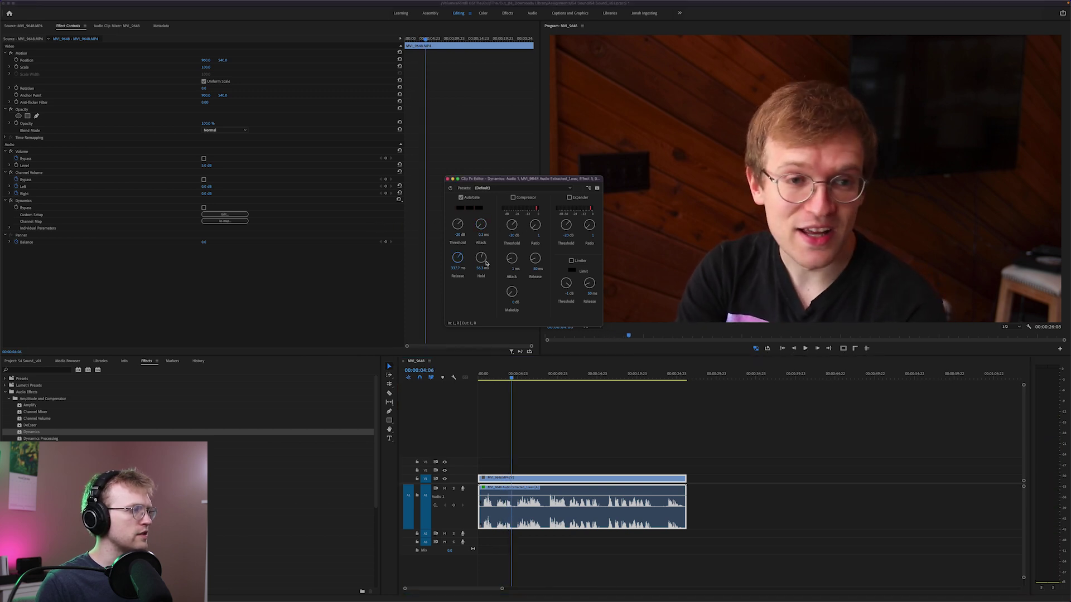
left_click(486, 376)
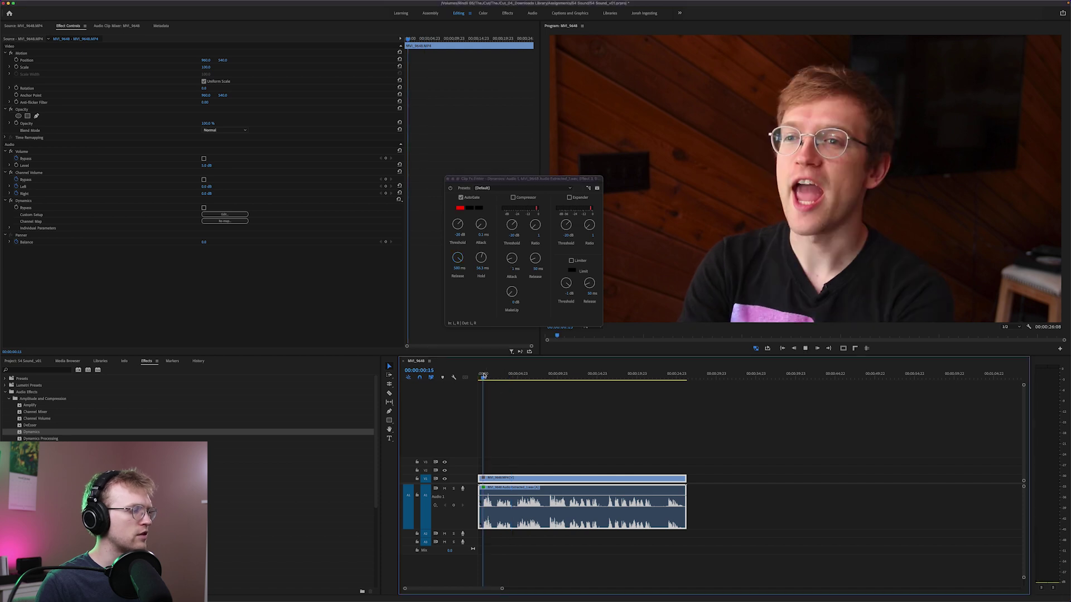
key("space")
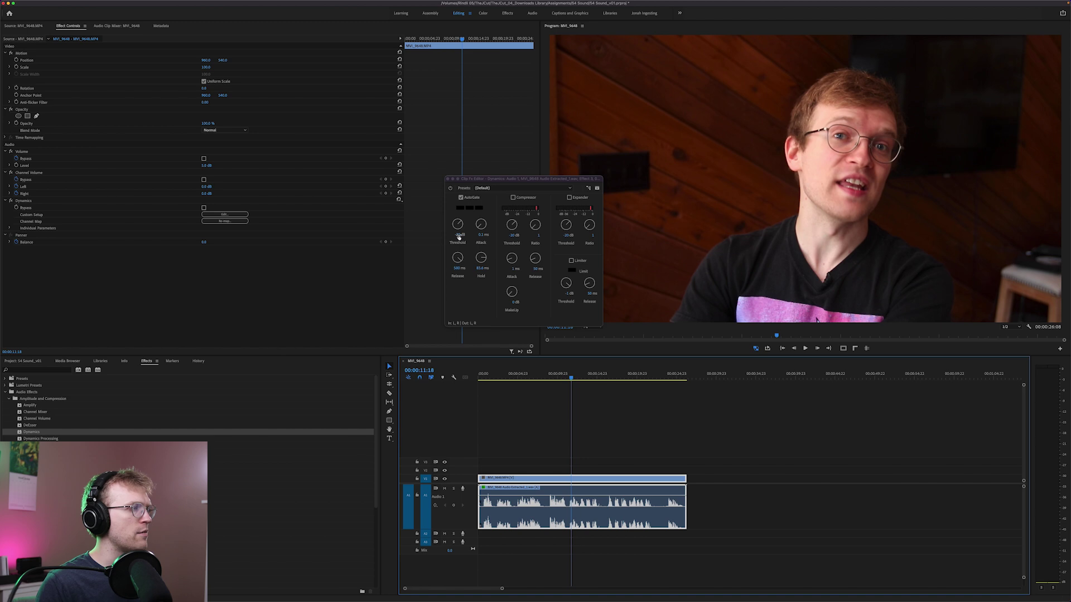
Set the AutoGate threshold to -25 dB and play the sequence from the start and around 15 seconds.
left_click(455, 234)
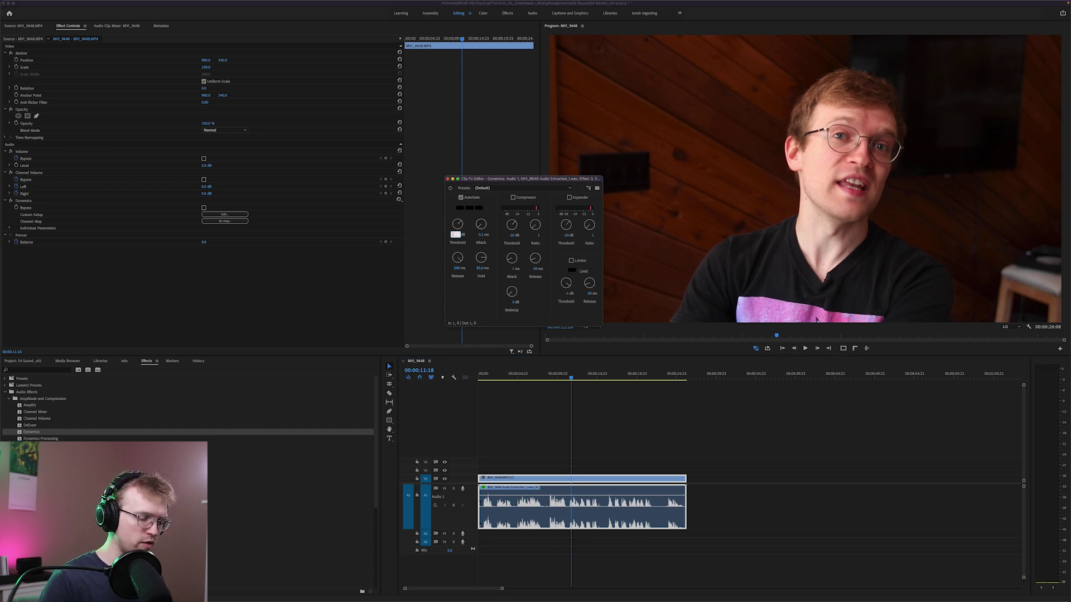
type("-25")
key("Return")
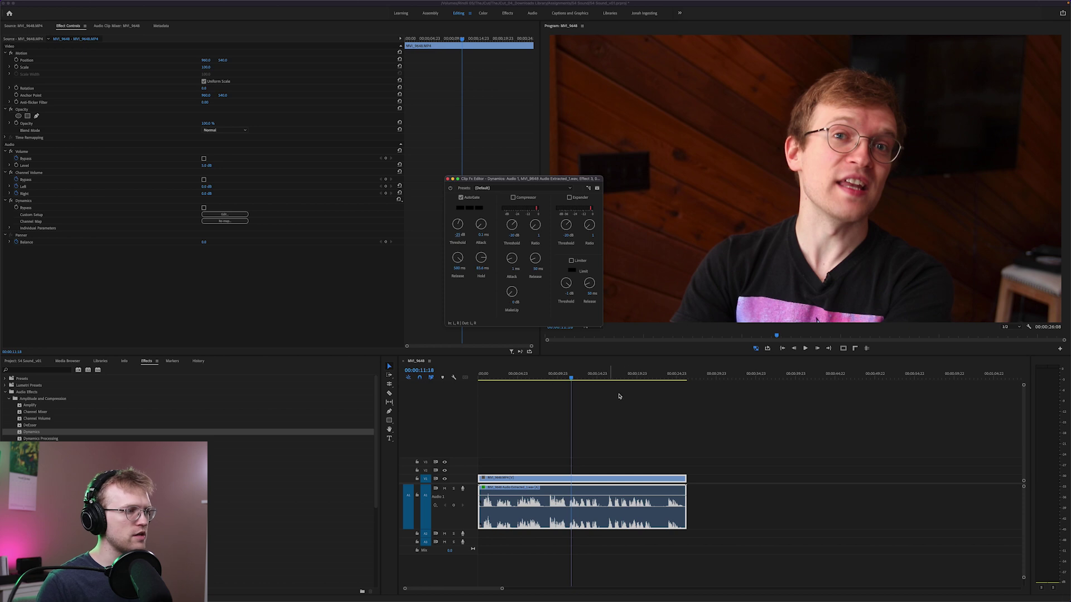
left_click(484, 378)
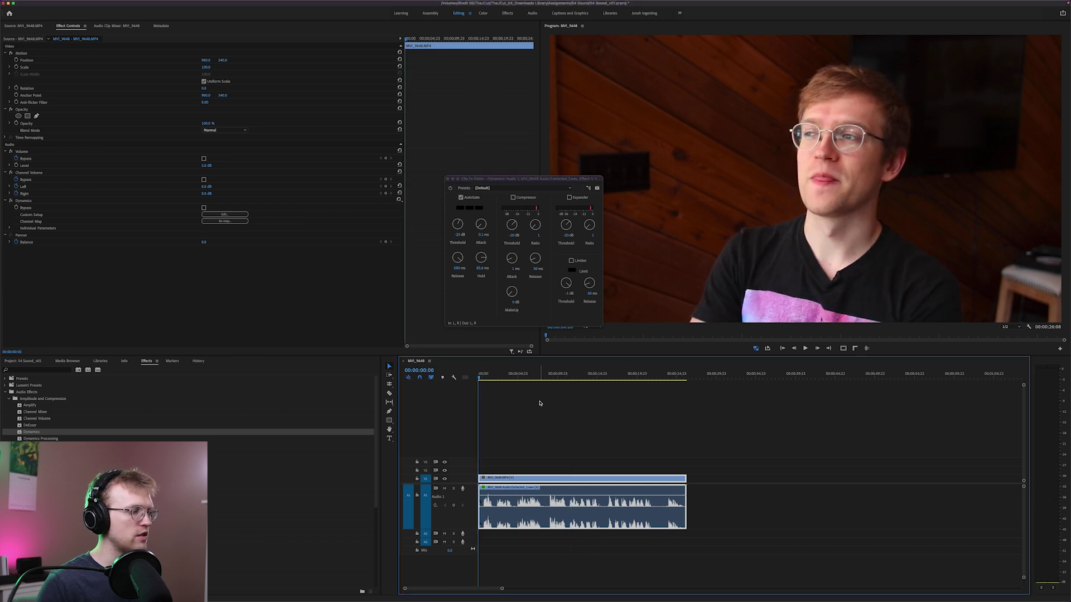
left_click(539, 403)
key("space")
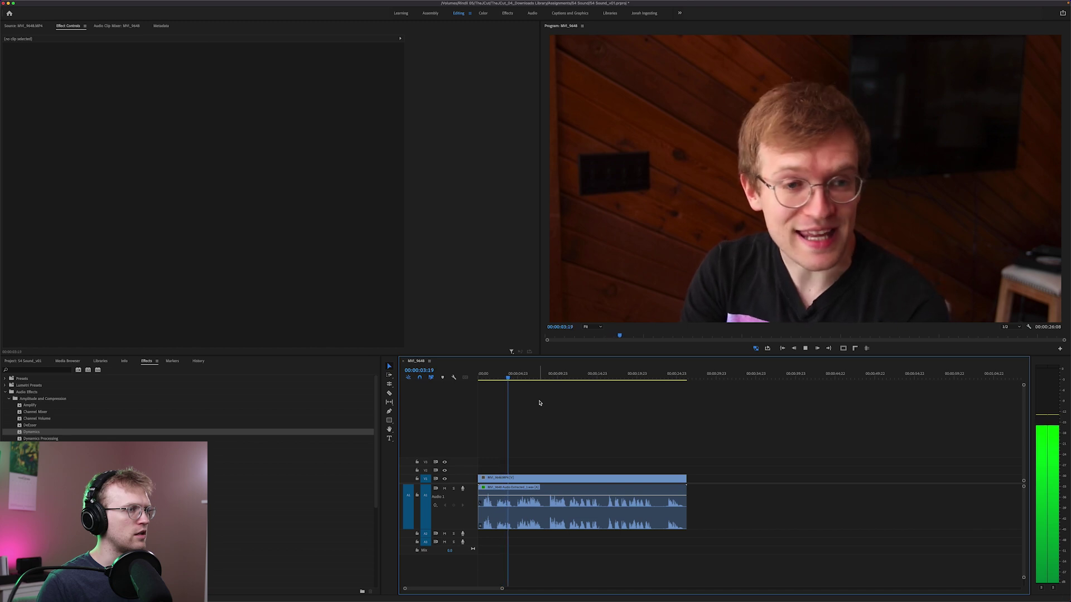
left_click(597, 376)
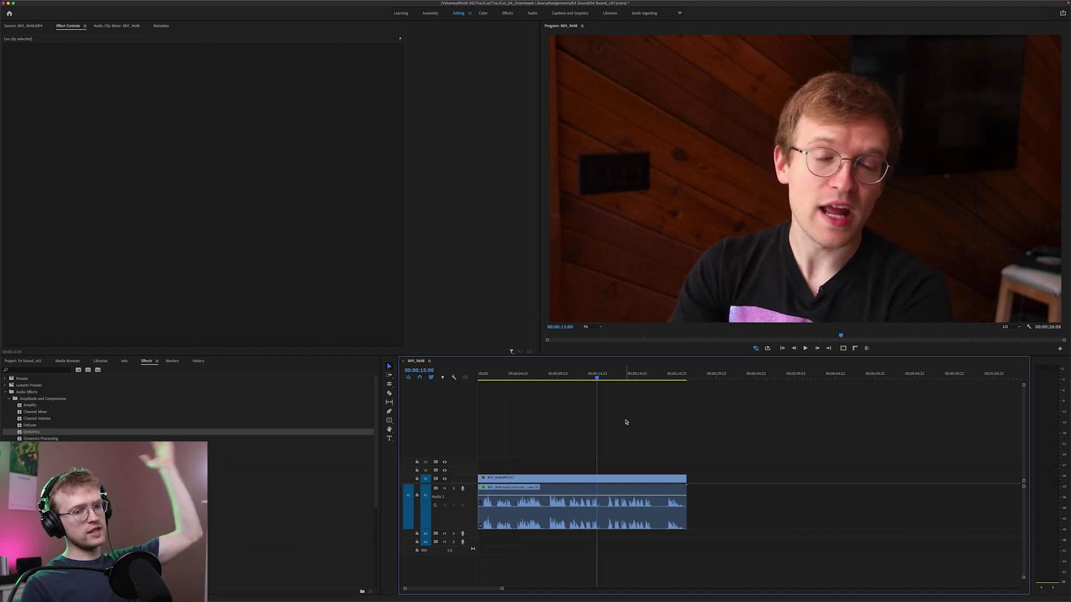
Move the Dynamics editor clear of the timeline and play the selected clip from the start to watch the AutoGate and audio meters.
left_click(605, 505)
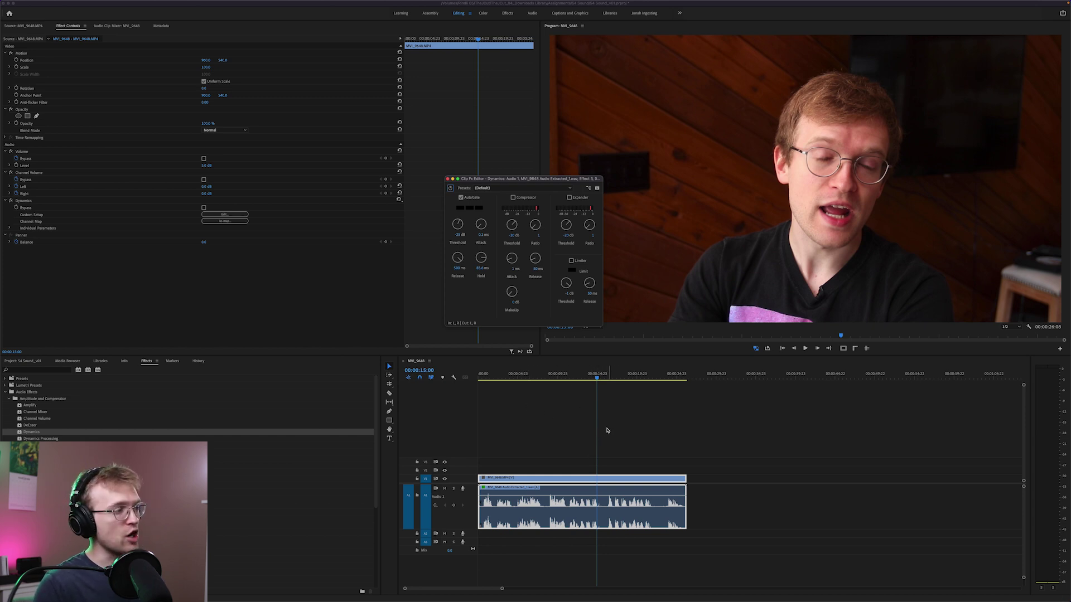
left_click_drag(483, 380, 478, 380)
left_click(531, 411)
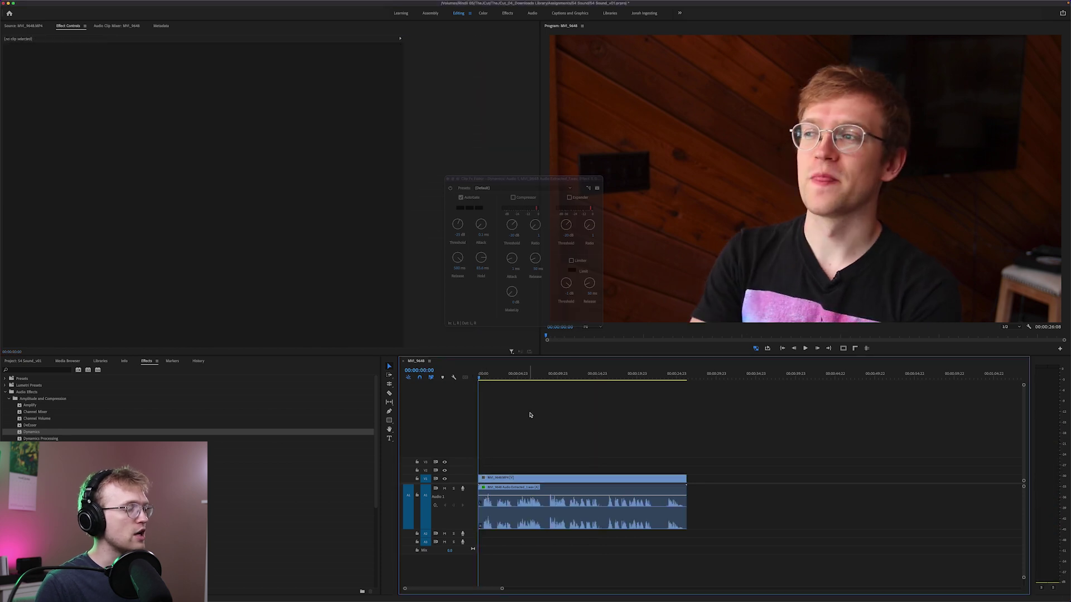
left_click(514, 502)
key("space")
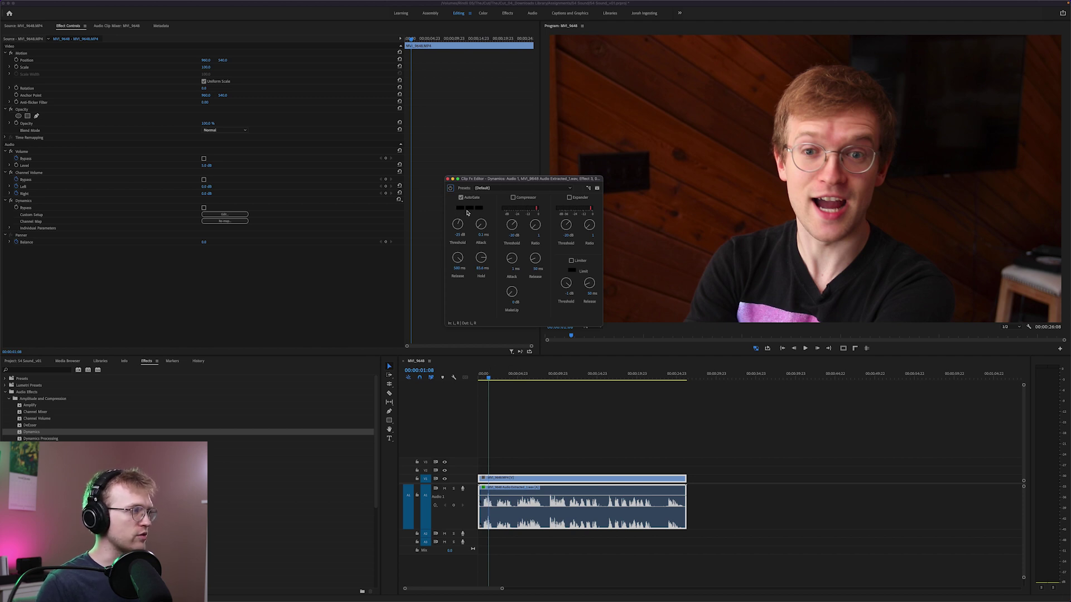
left_click(485, 389)
key("Home")
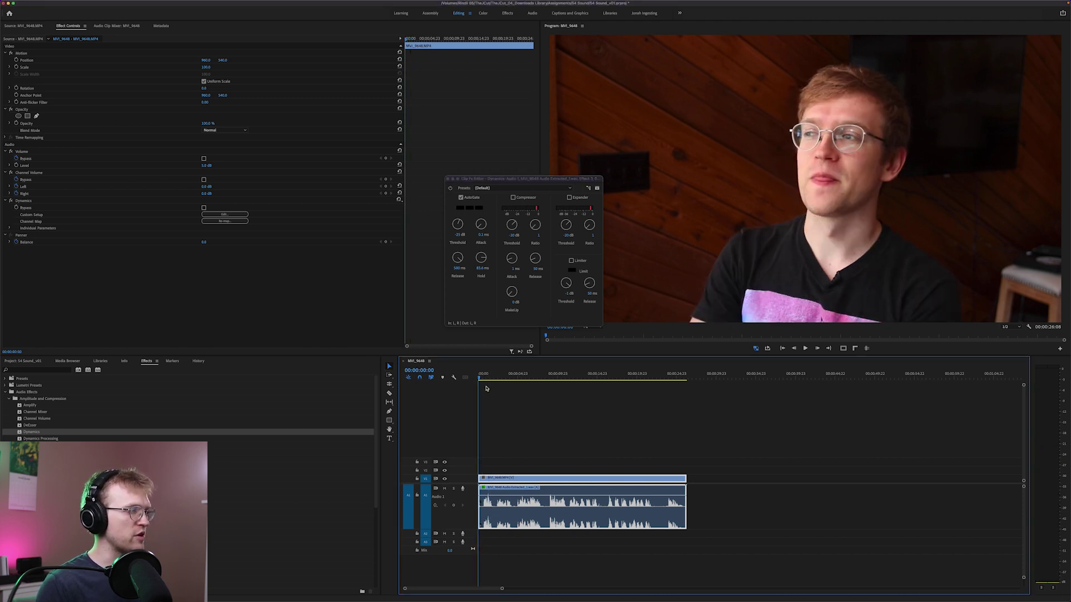
left_click_drag(488, 181, 639, 272)
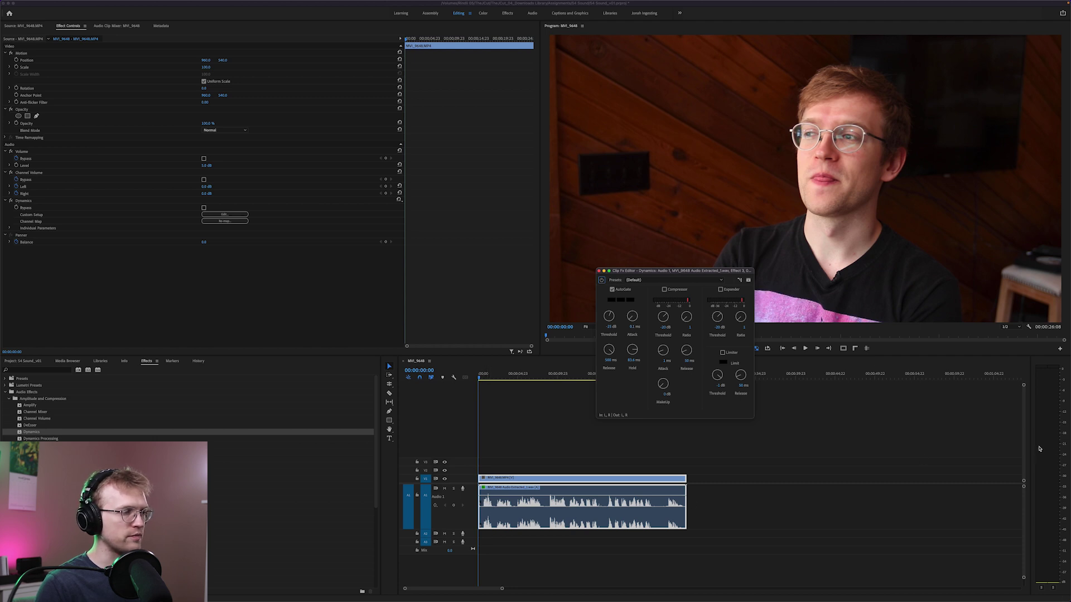
key("space")
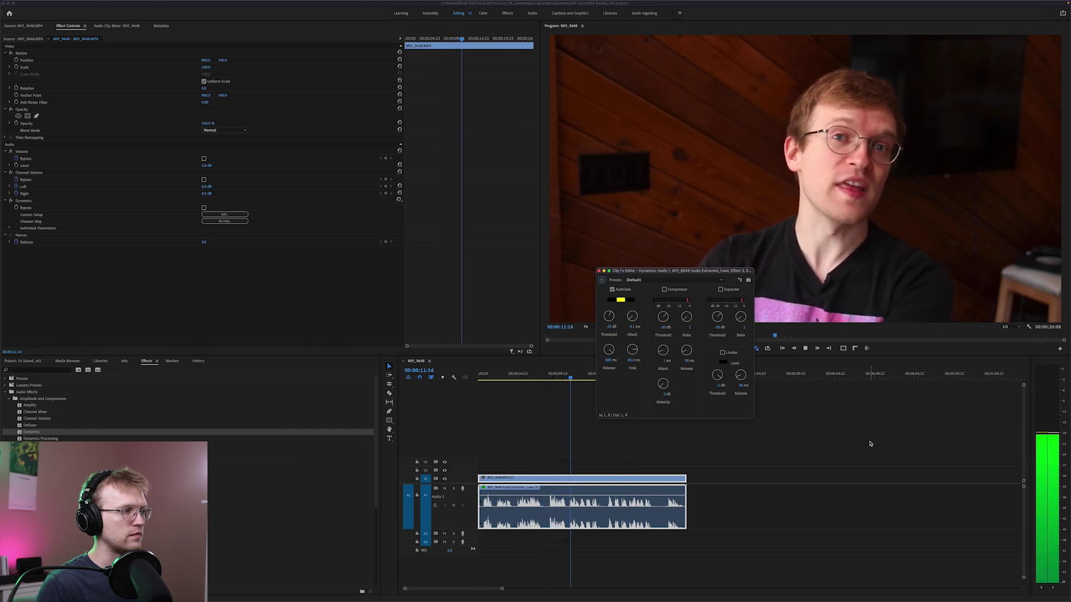
key("space")
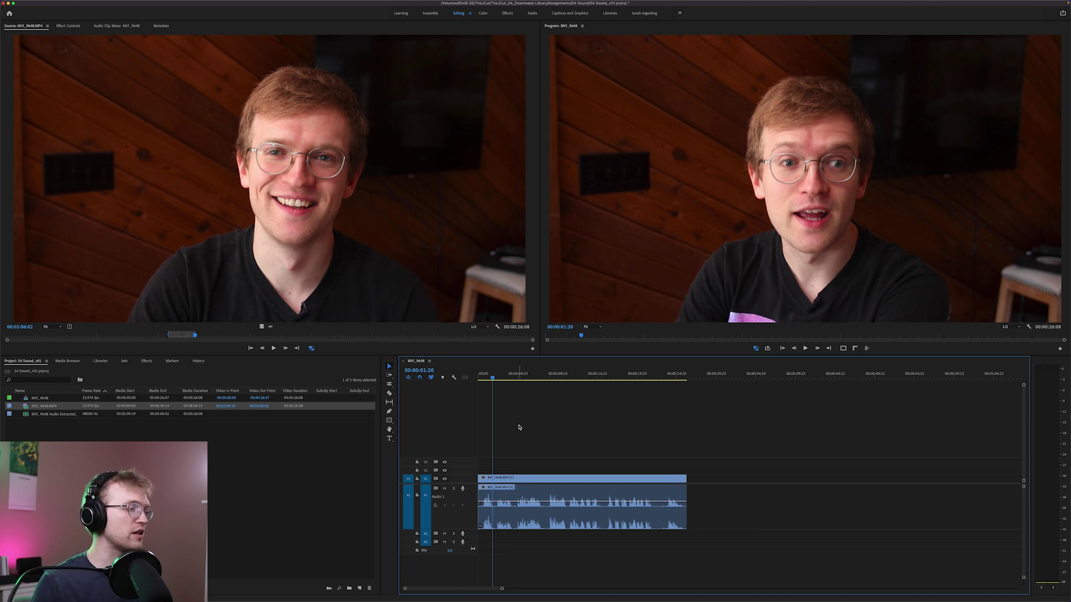
Set the original MP4 clip's audio volume level to 5 dB.
left_click(525, 497)
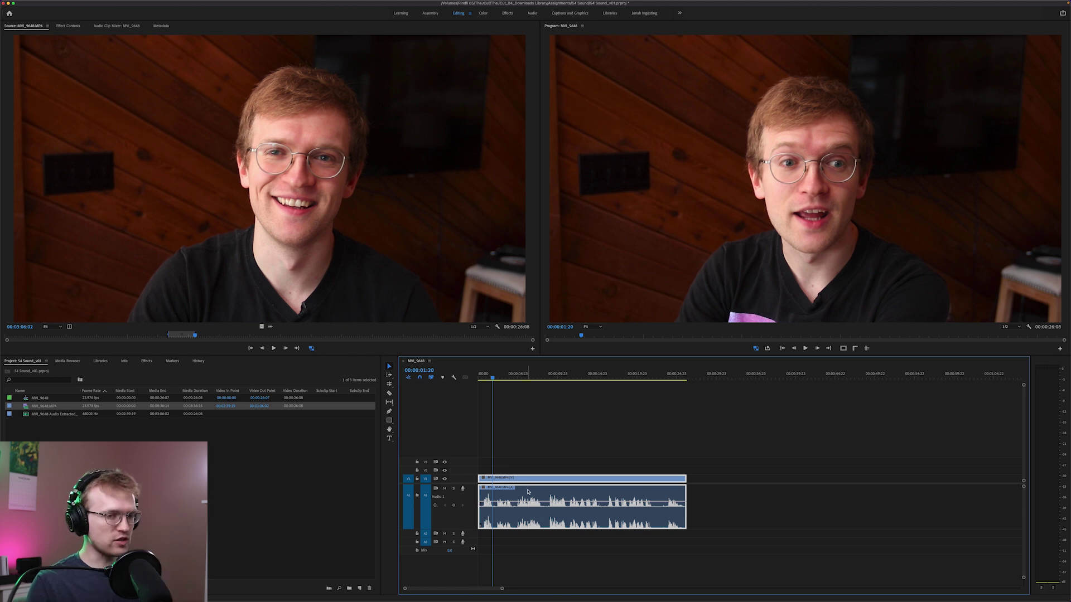
left_click(67, 25)
left_click(204, 166)
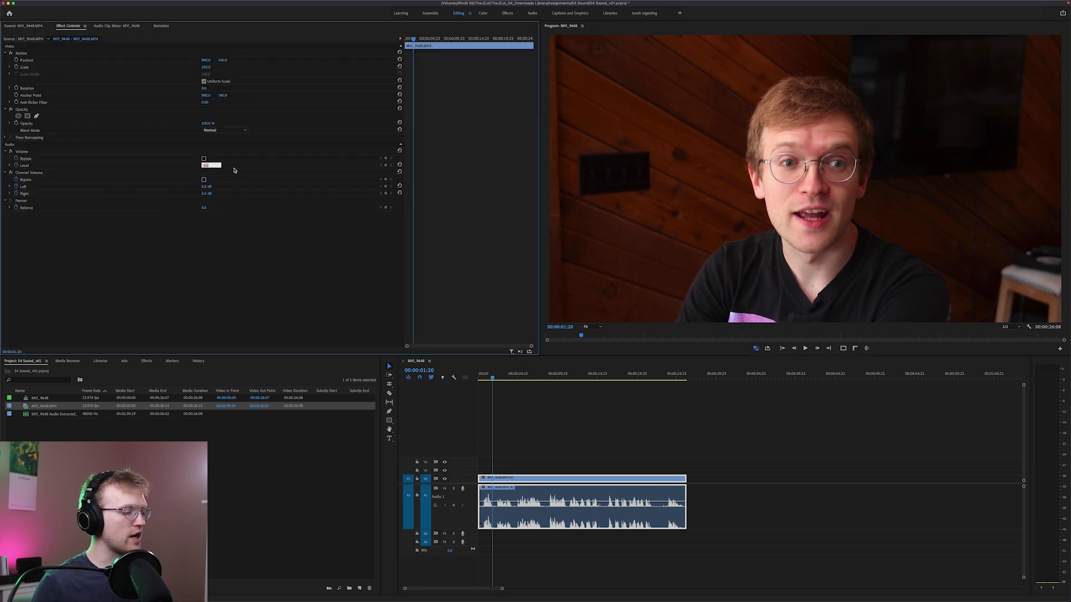
type("5")
key("Return")
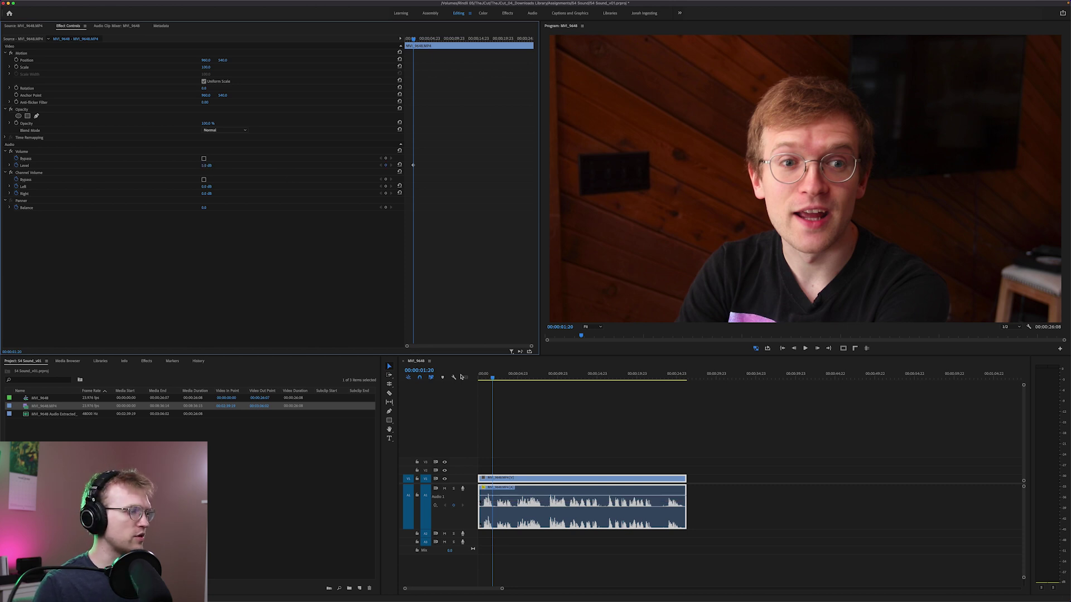
Paste the Dynamics effect onto the original audio clip, open its editor and return the playhead to the sequence start.
left_click(543, 448)
left_click(519, 503)
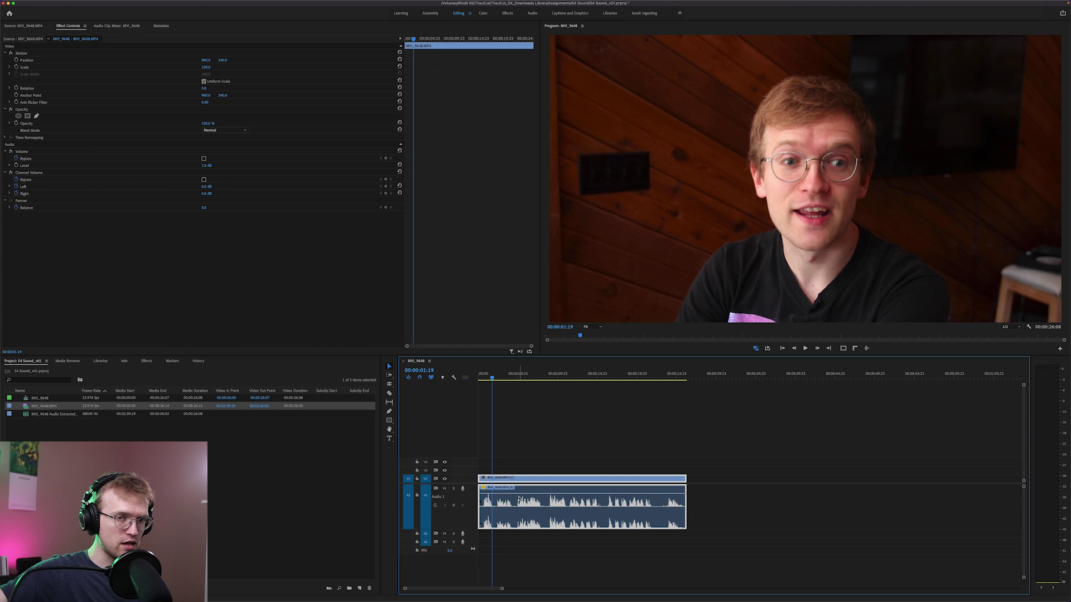
key("ctrl+alt+d")
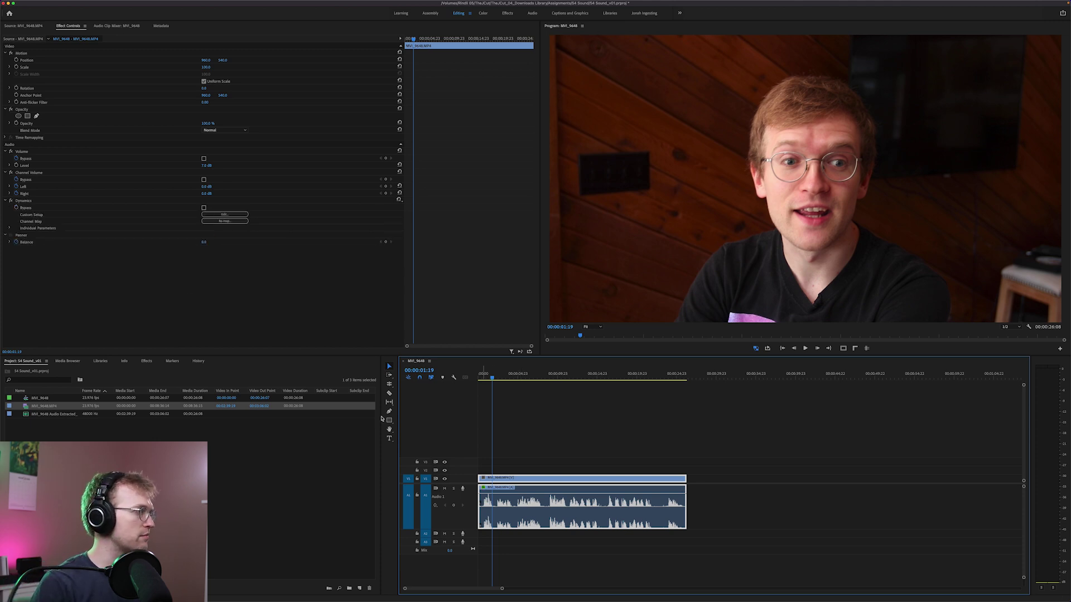
left_click(225, 214)
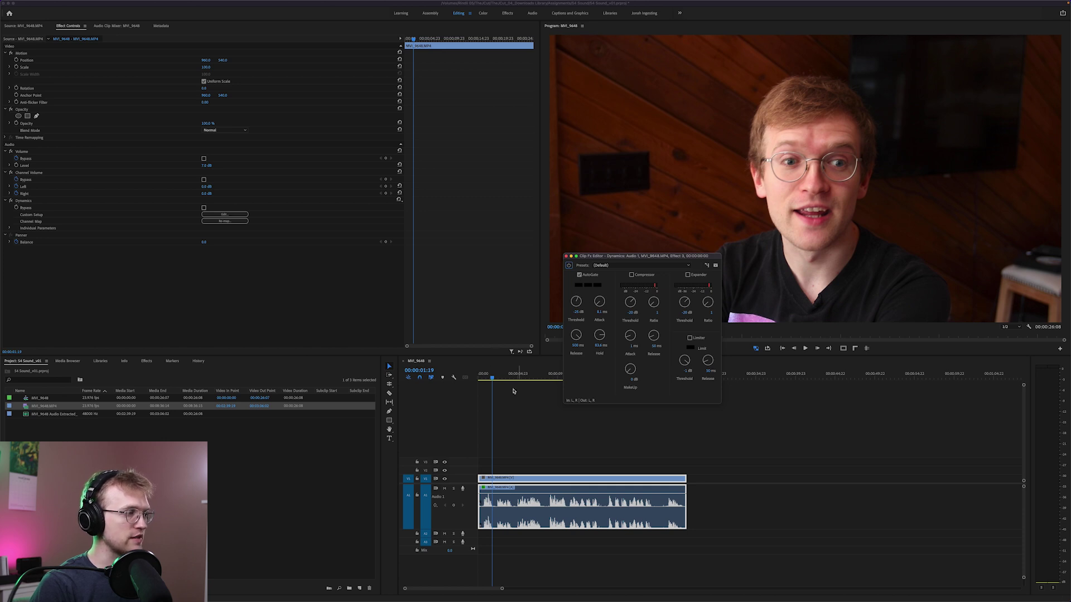
left_click(481, 376)
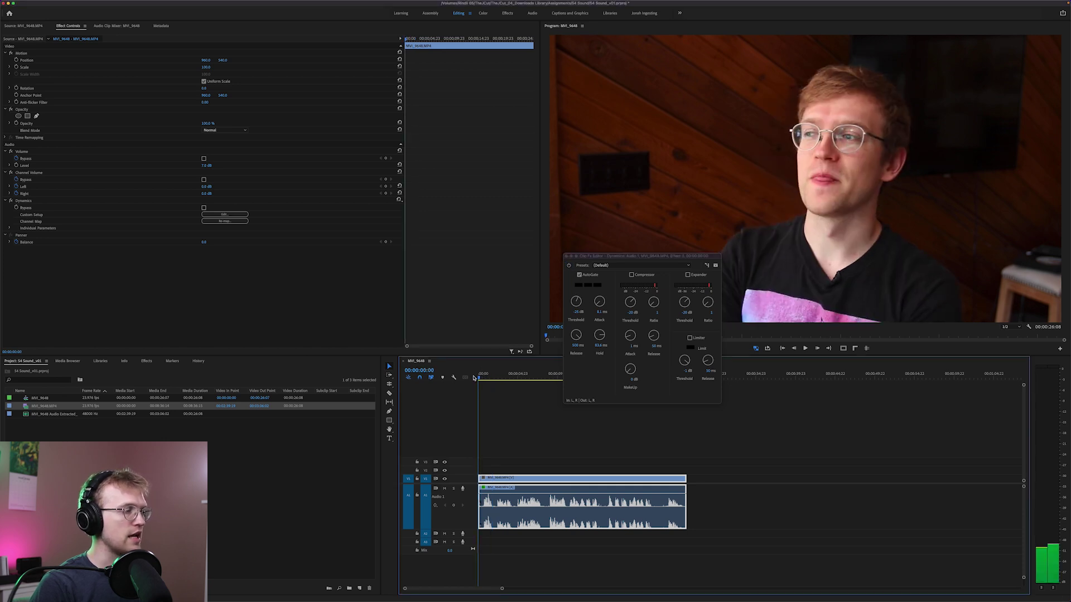
Play the sequence from the start past 14 seconds to check how the AutoGate affects the voice.
left_click(530, 404)
key("space")
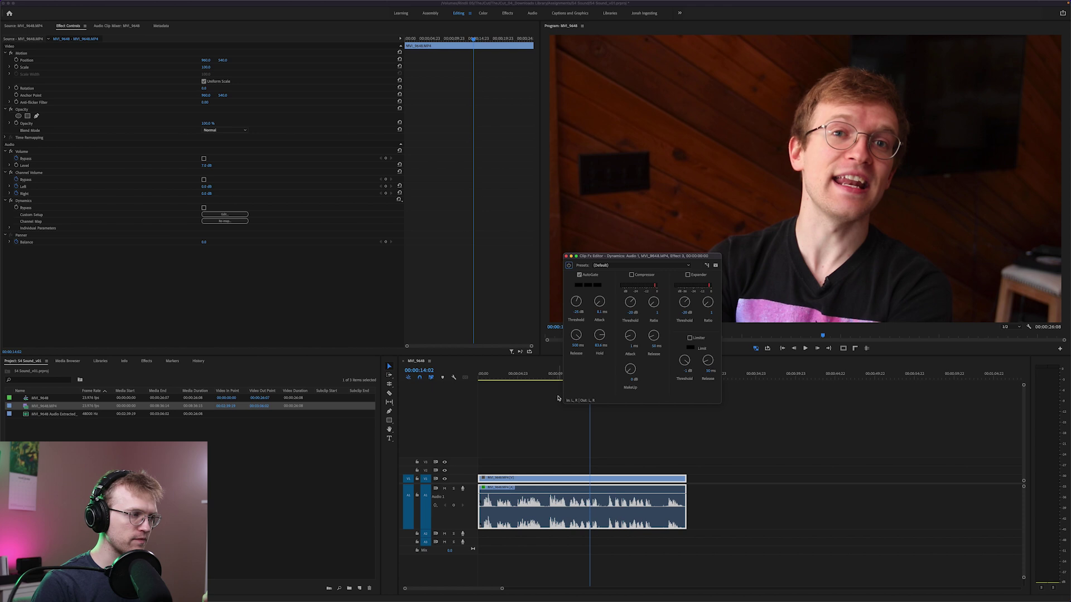
left_click(553, 402)
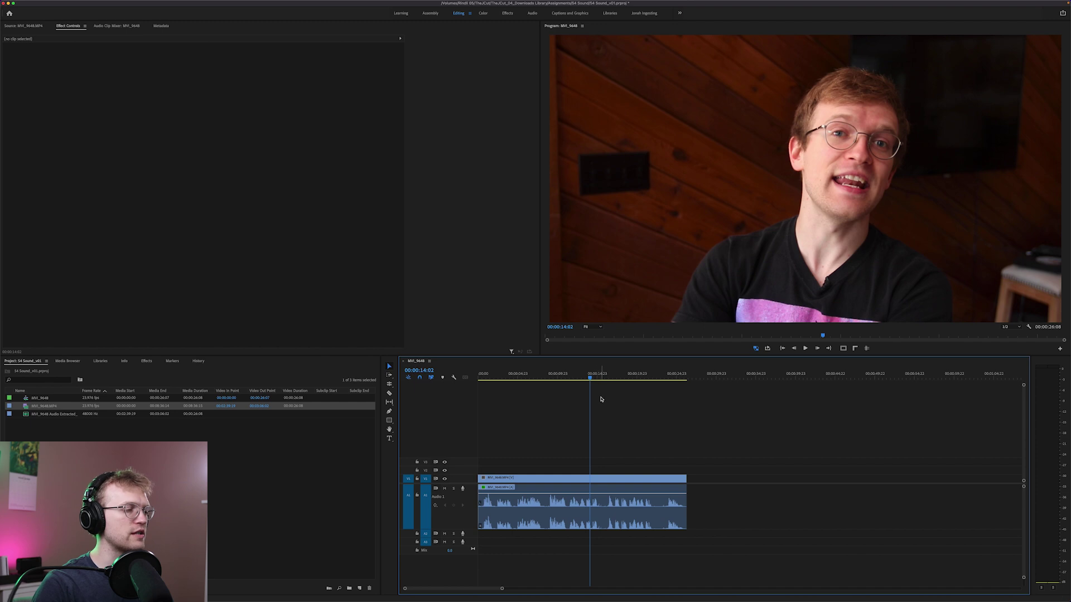
key("space")
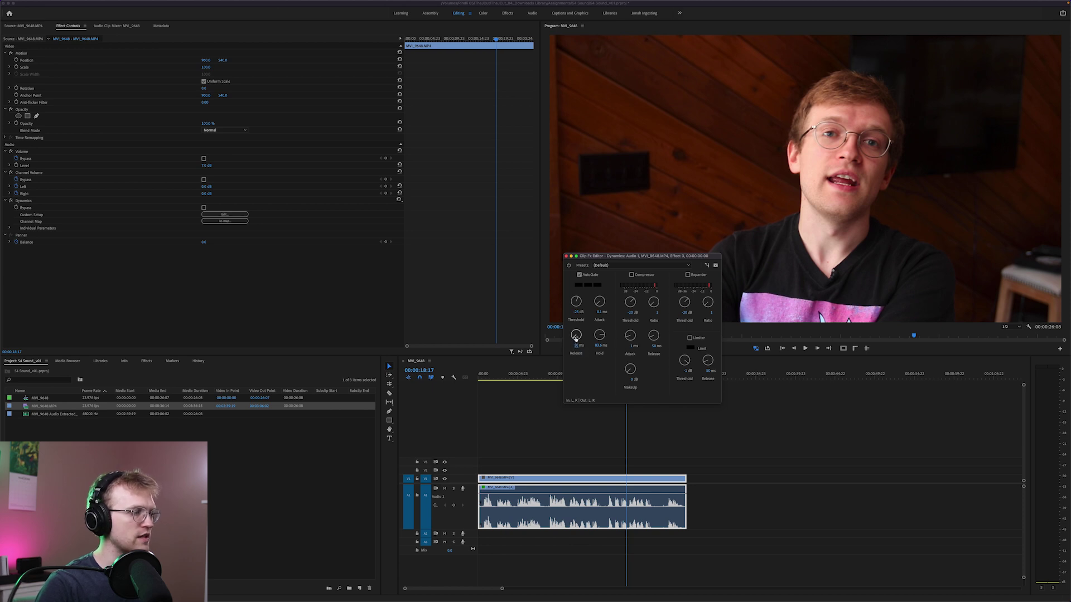
Set the AutoGate release to 150 ms and its attack to 1 ms in the Dynamics effect.
type("150")
key("Return")
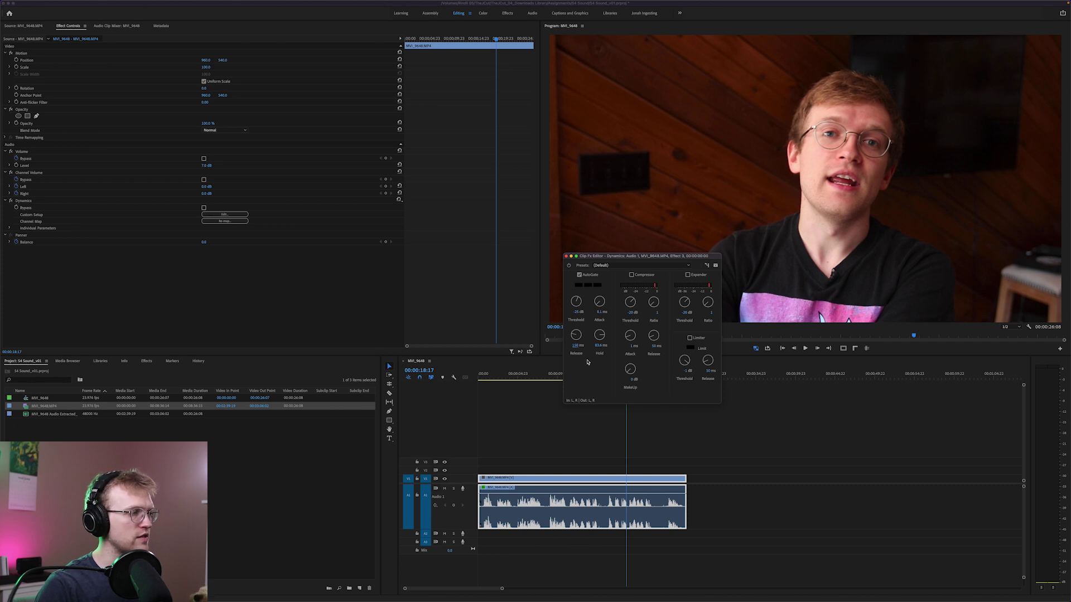
left_click(599, 312)
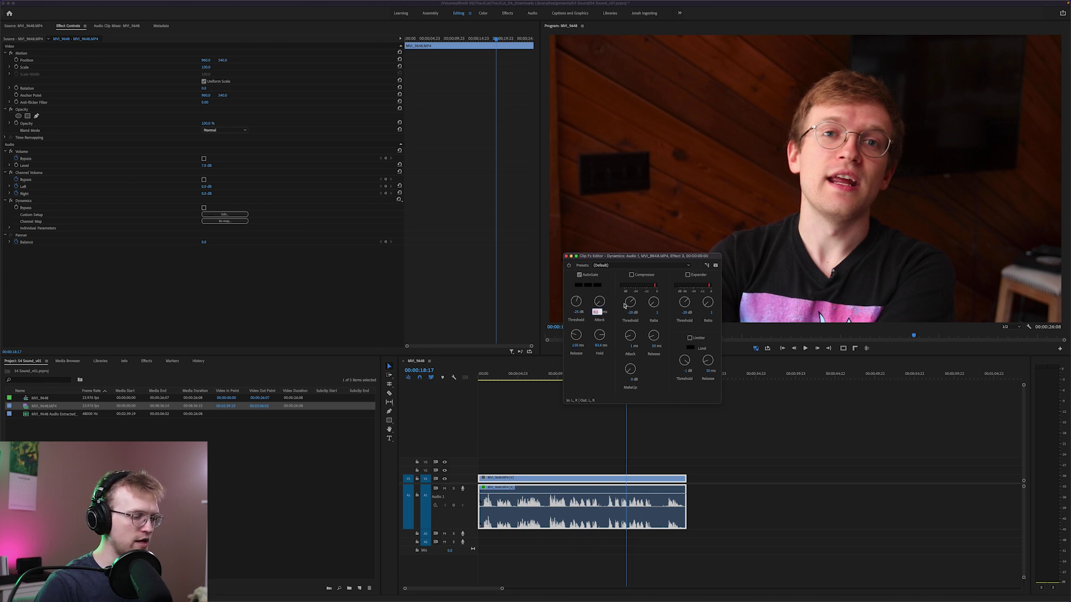
type("1")
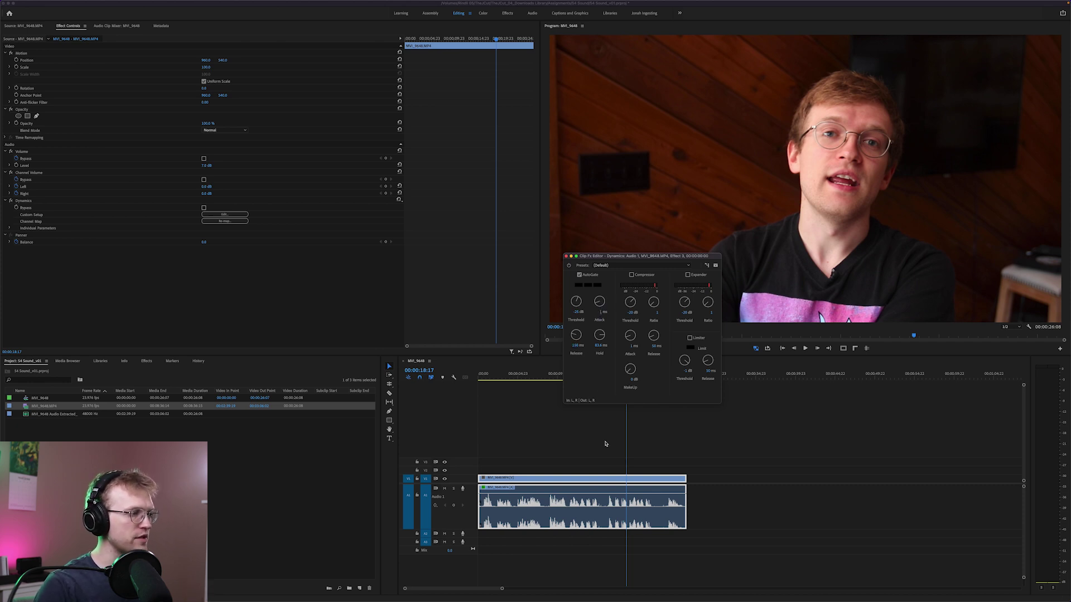
Play the sequence from the start with raised system volume to judge the adjusted AutoGate.
left_click(537, 391)
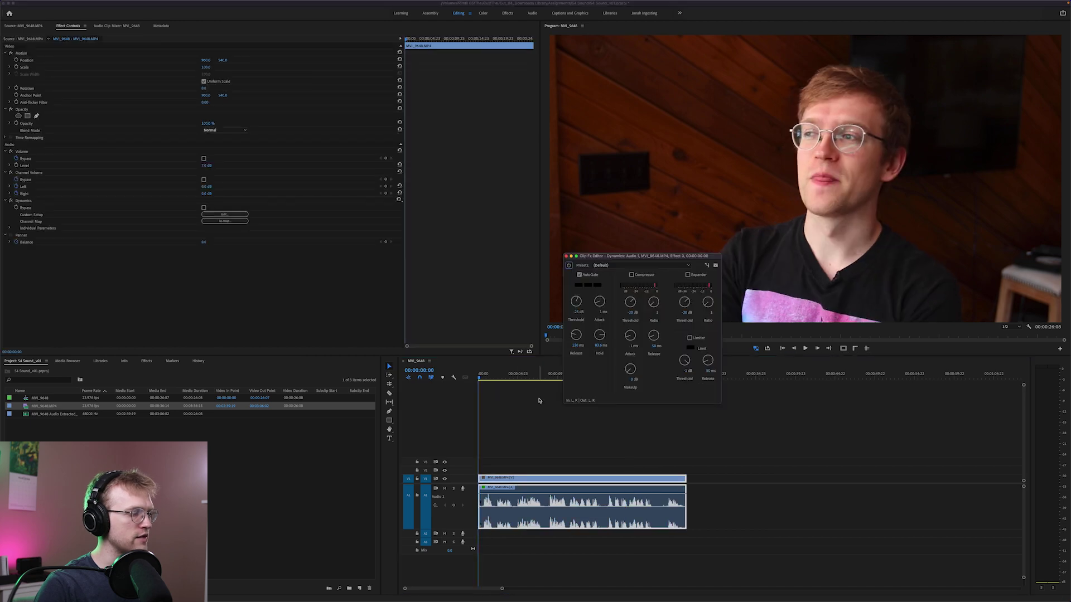
left_click(539, 399)
key("space")
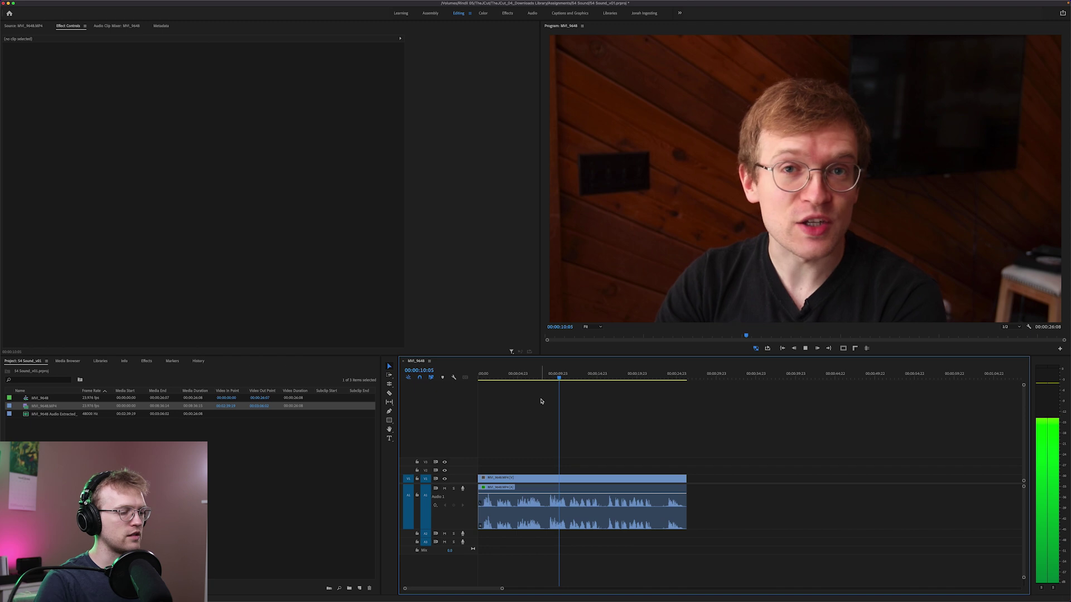
key("XF86AudioRaiseVolume")
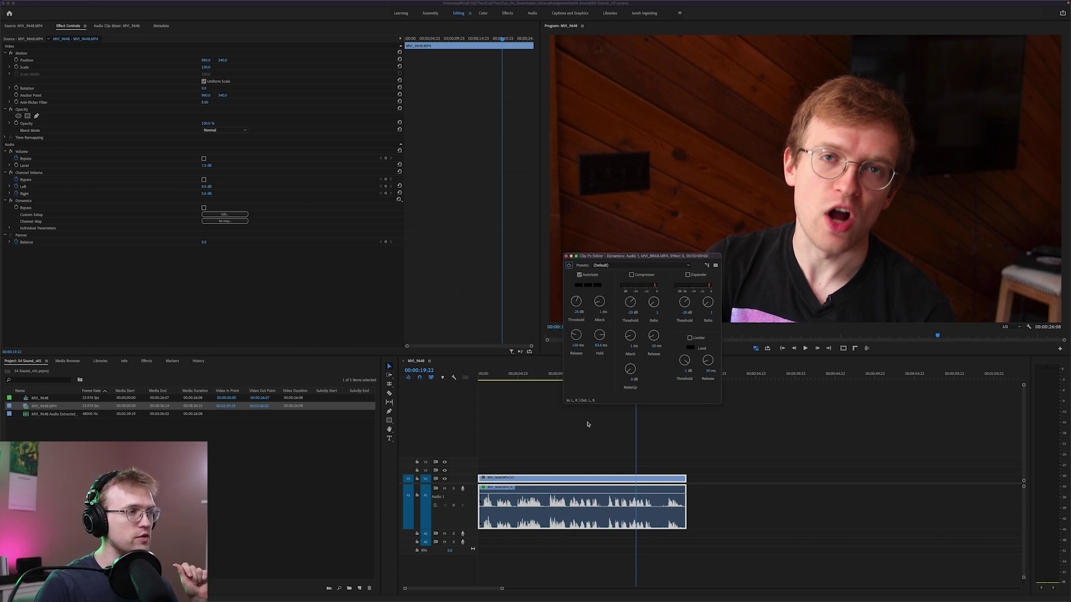
Compare the loud opening words with the quieter end near 24 seconds, moving the Dynamics editor clear of the timeline.
left_click(488, 376)
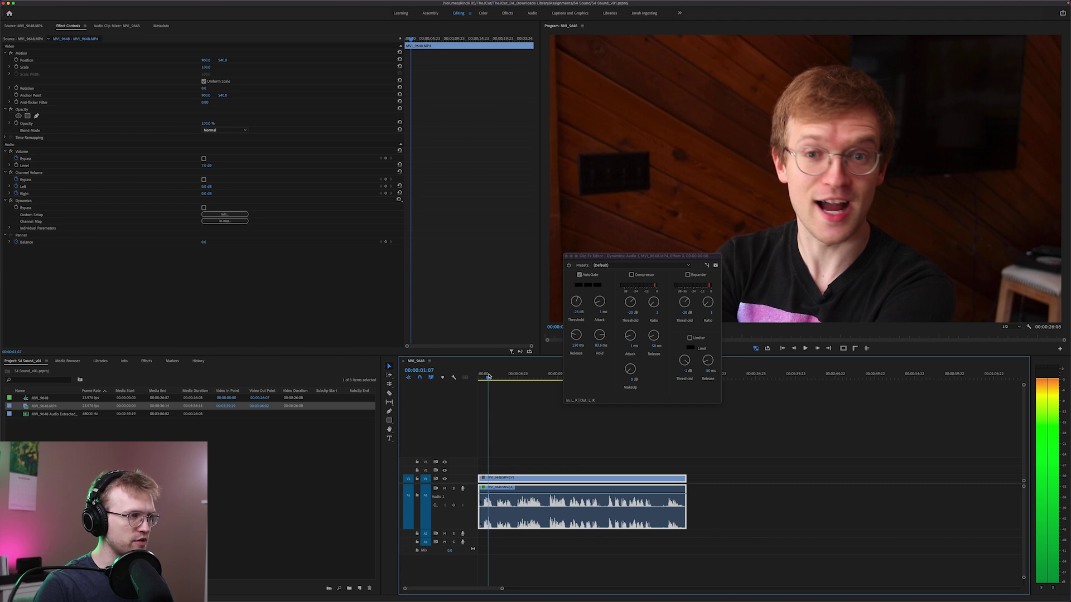
left_click_drag(614, 256, 485, 178)
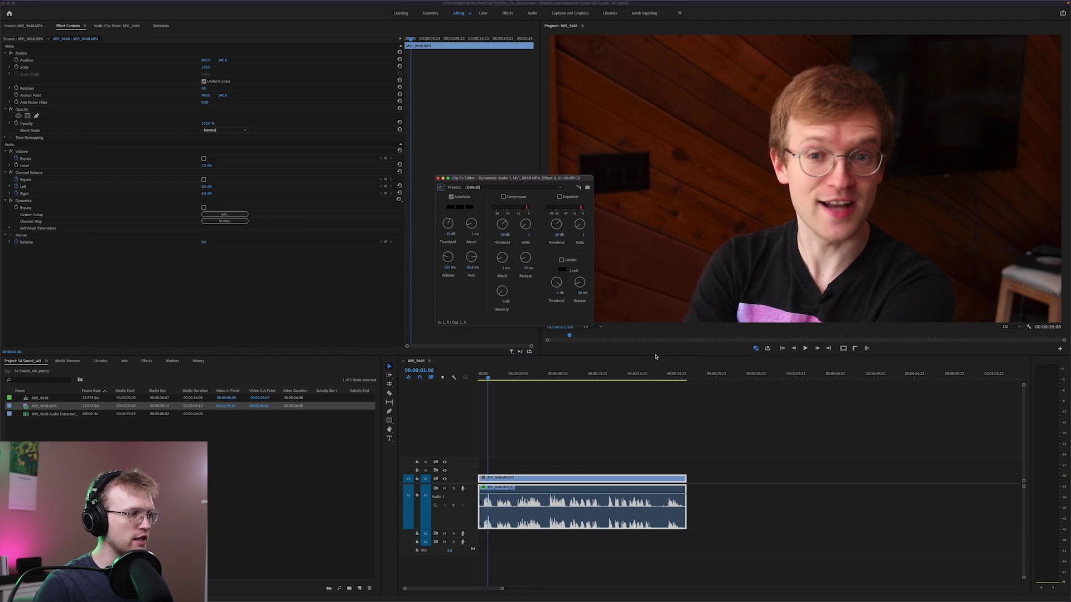
left_click(676, 377)
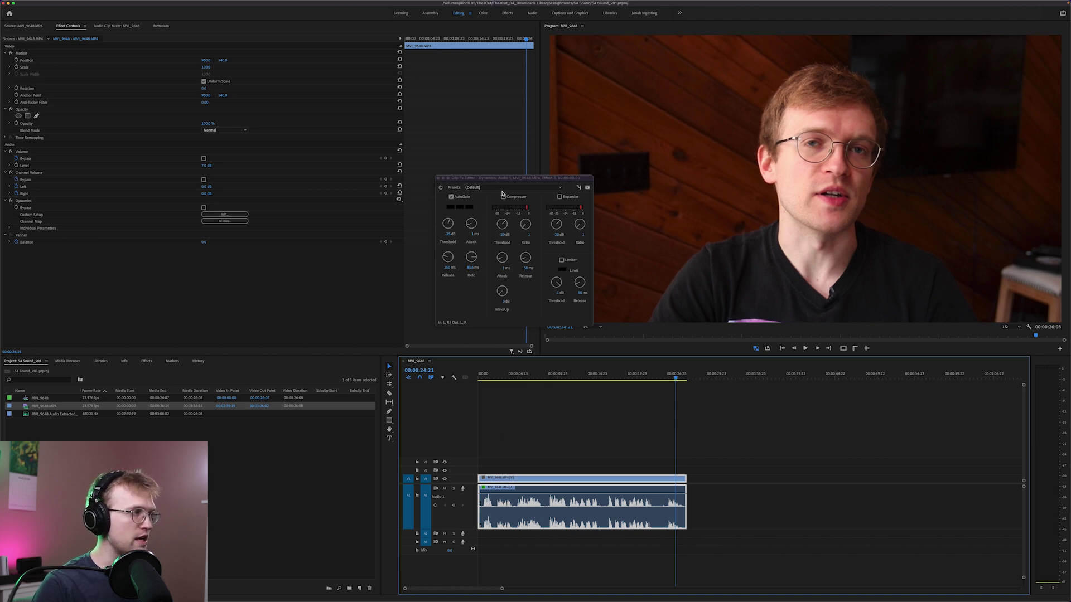
left_click_drag(510, 180, 529, 193)
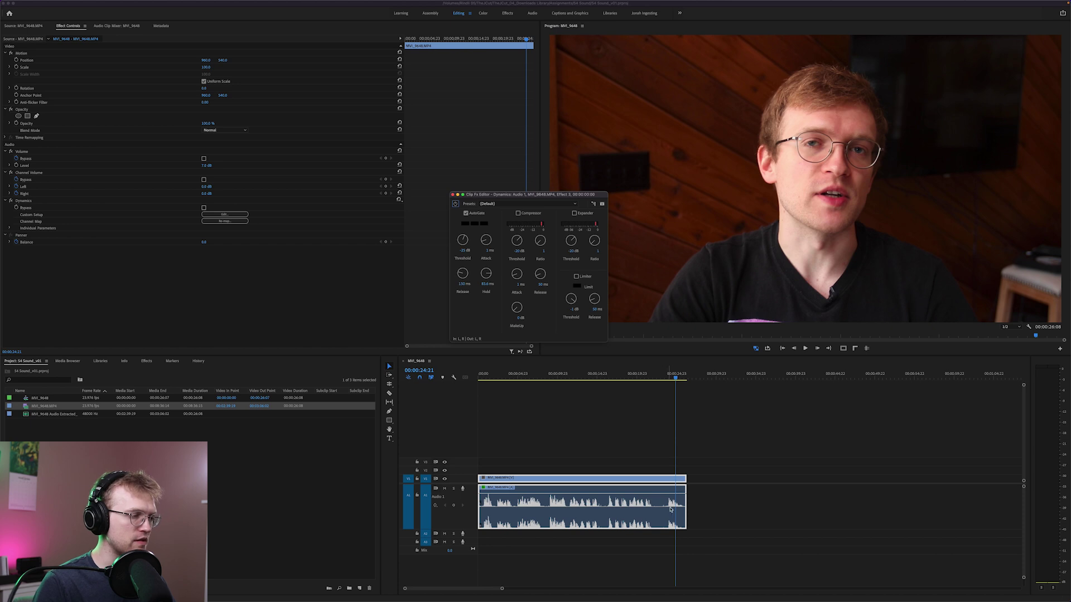
left_click(642, 419)
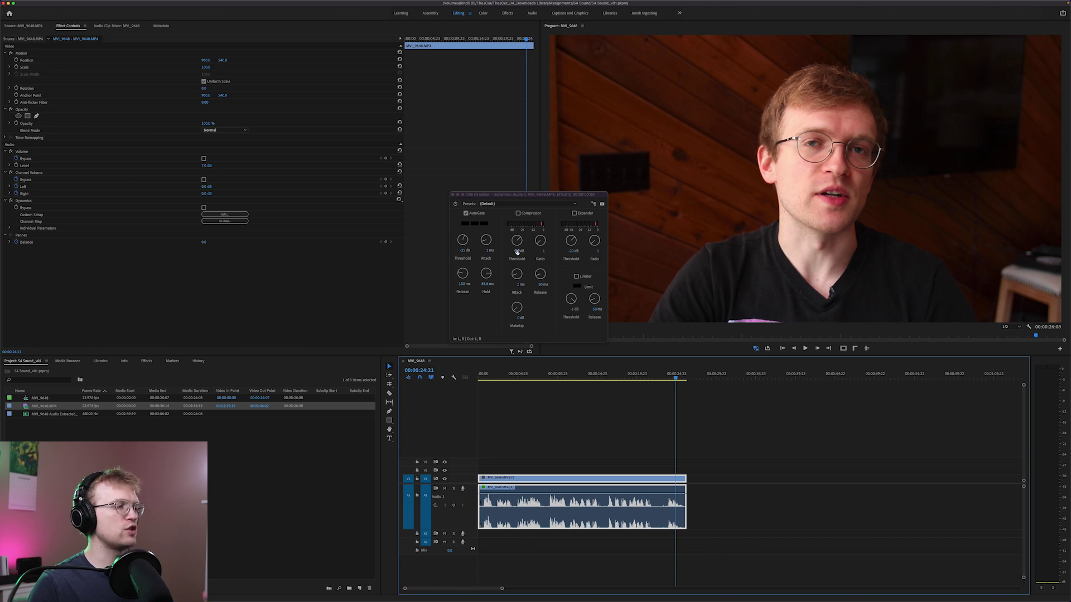
Switch to the browser to examine the LANDR article's compression threshold and ratio infographic, and return to Premiere Pro.
left_click(539, 256)
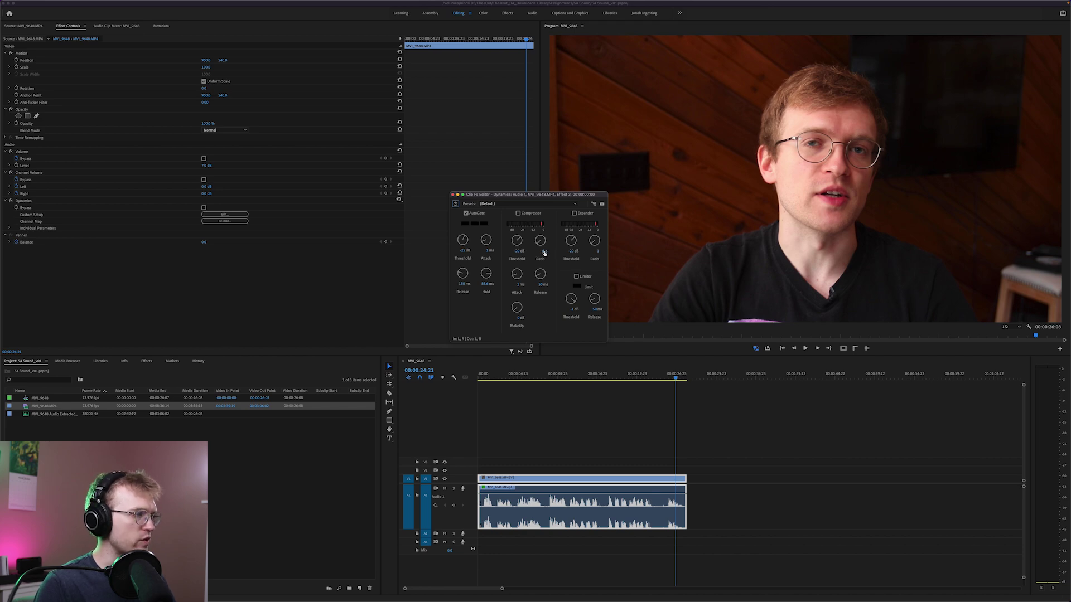
key("ctrl+Up")
left_click(818, 305)
scroll(682, 306, "up", 4)
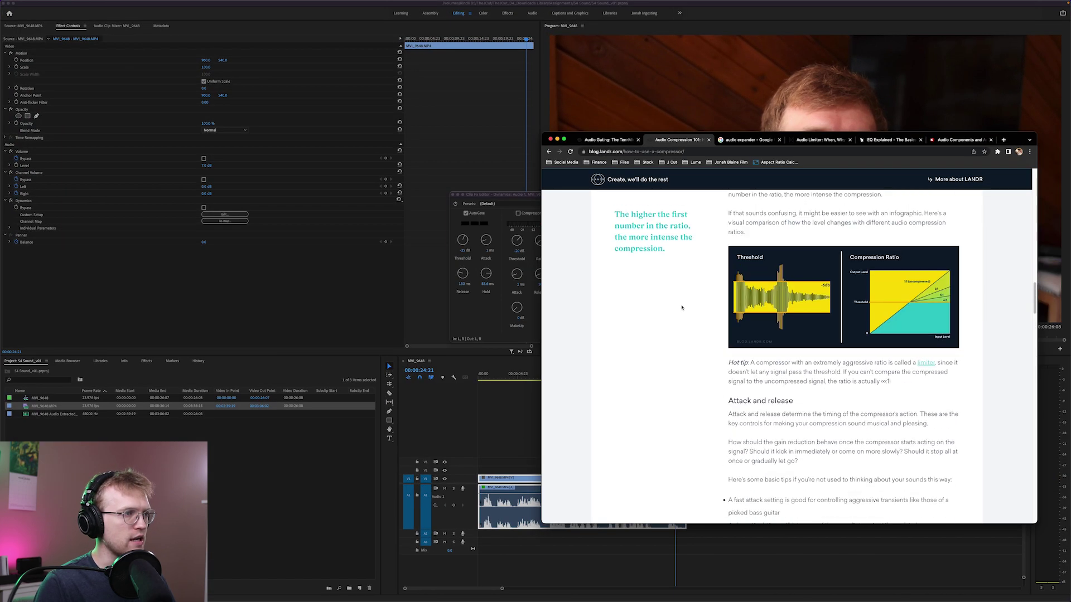
left_click(541, 209)
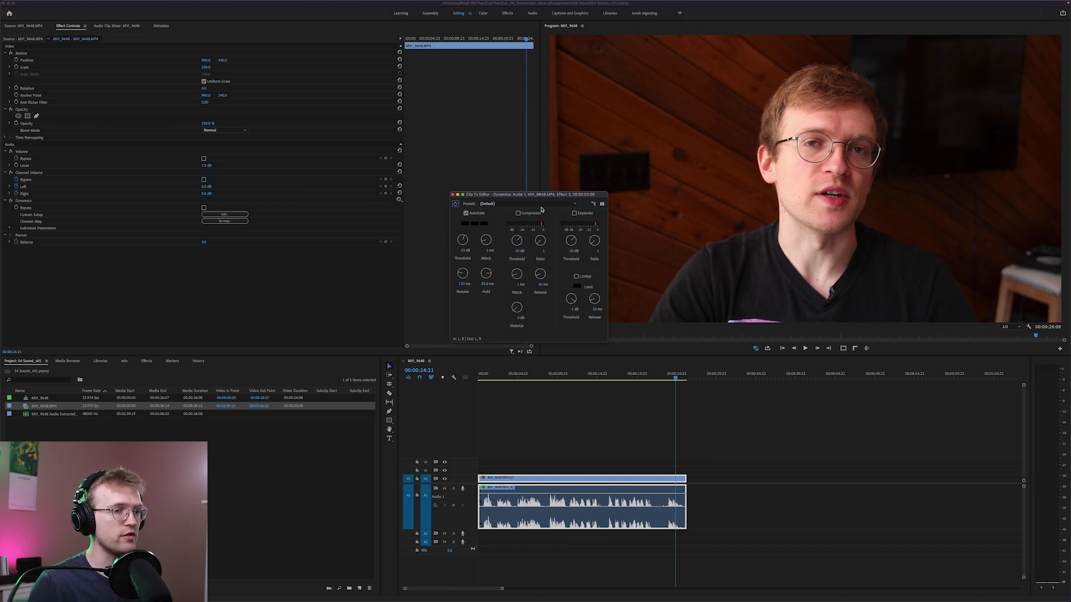
Enable the Compressor with a new threshold and ratio, and play the clip from about 1 second.
left_click(517, 251)
type("-")
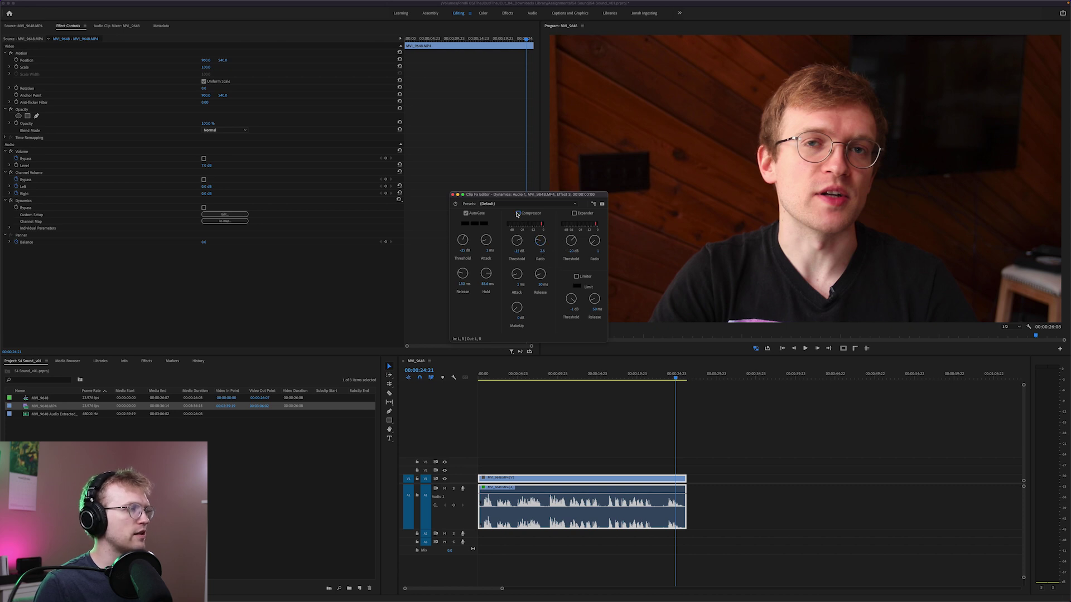
left_click(489, 374)
key("space")
left_click(576, 423)
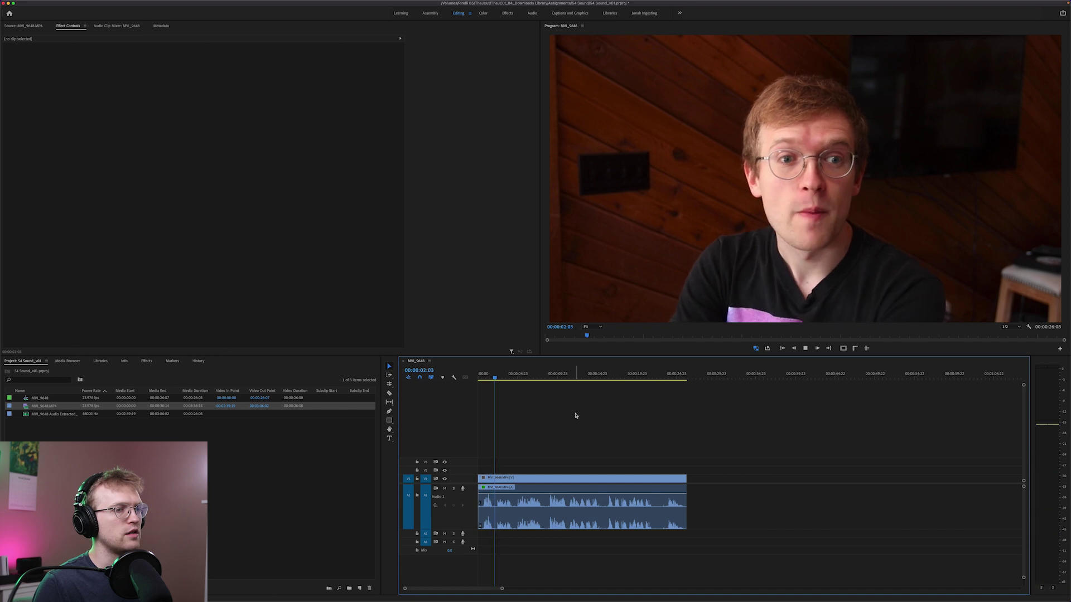
key("space")
Replay the loud opening words from about 1 second and from the sequence start to judge the compressed level.
left_click(489, 379)
key("space")
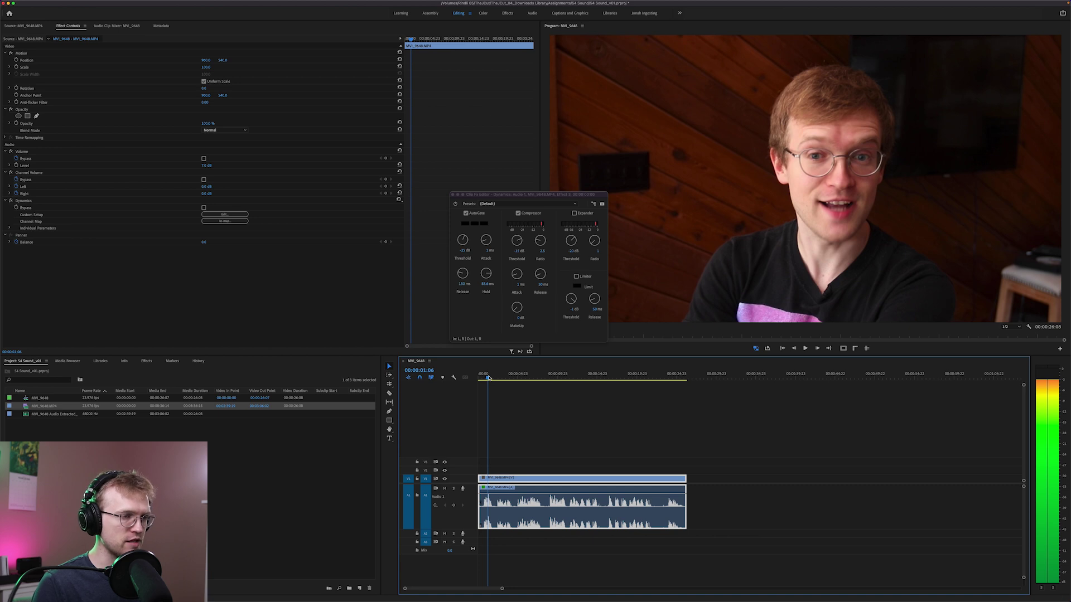
left_click_drag(489, 378, 481, 378)
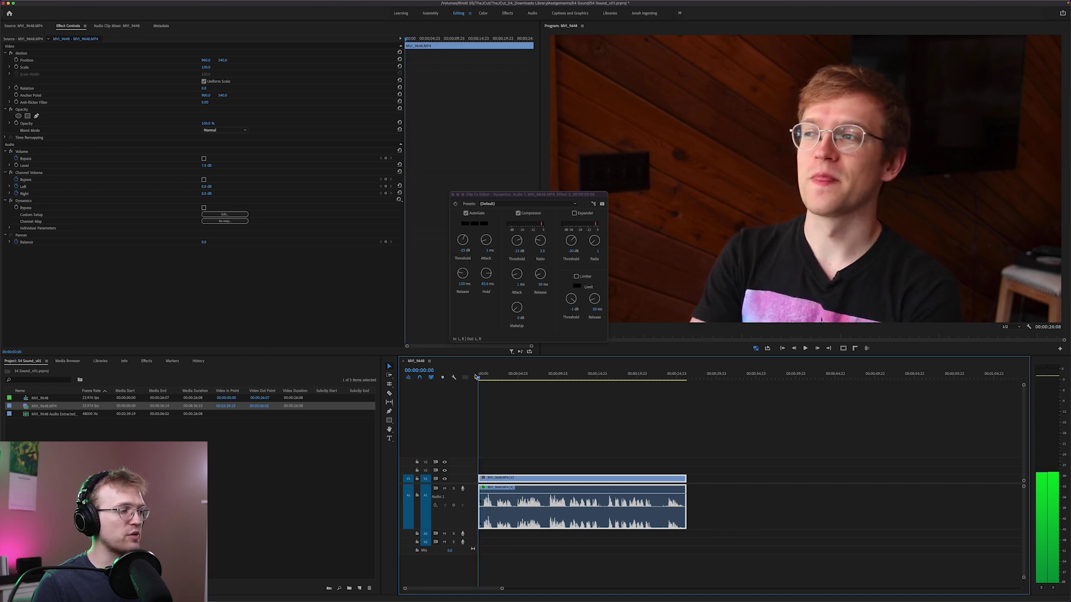
left_click(533, 416)
key("space")
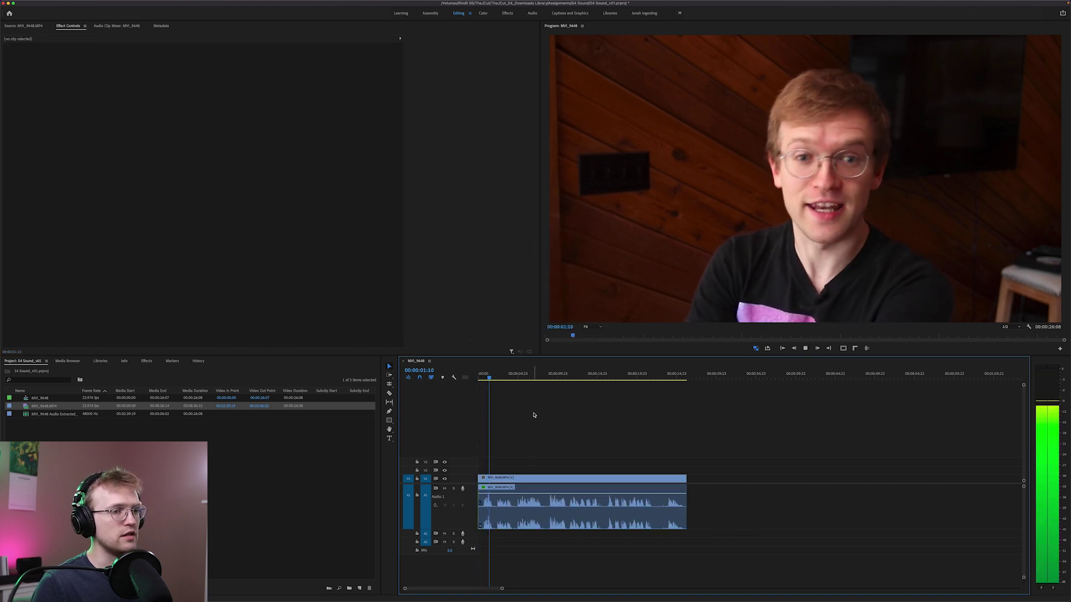
key("d")
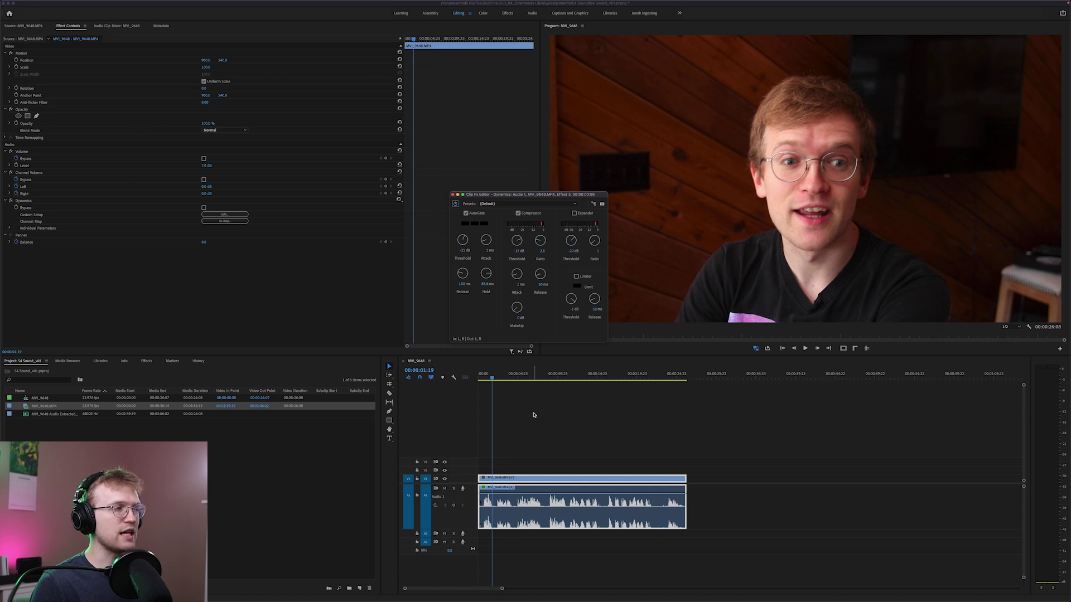
Set the Compressor ratio to 1.5 and play on to about 7 seconds to check the audio levels.
left_click(541, 252)
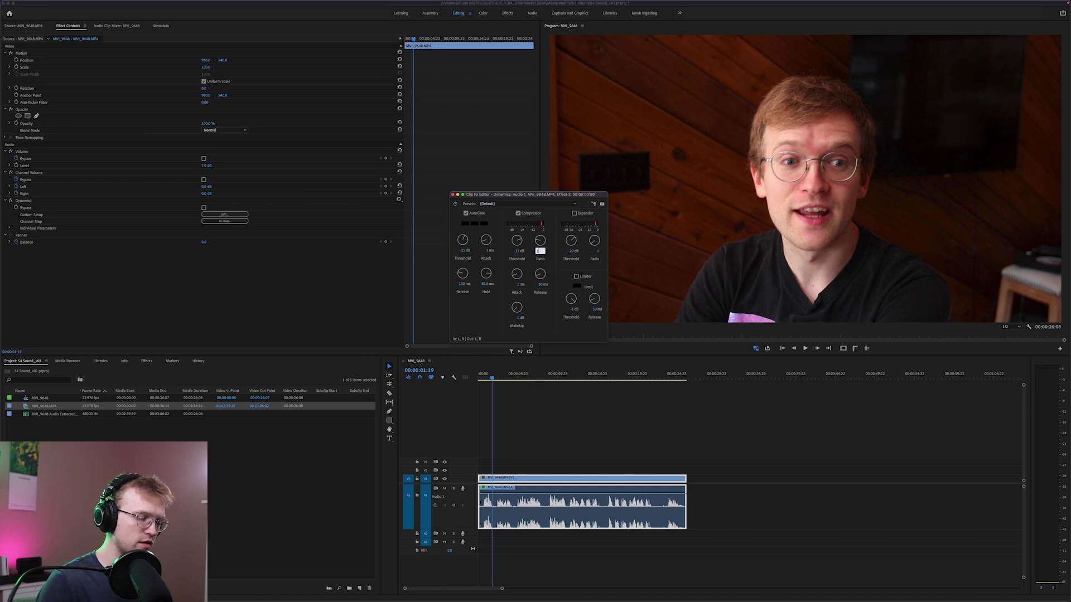
type("1.5")
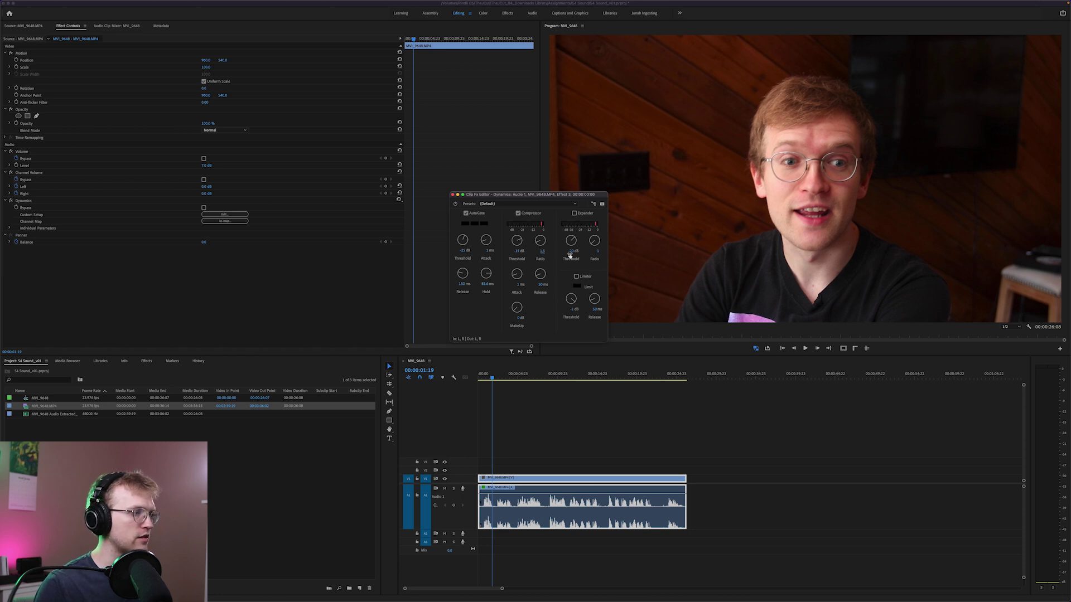
left_click(582, 395)
key("space")
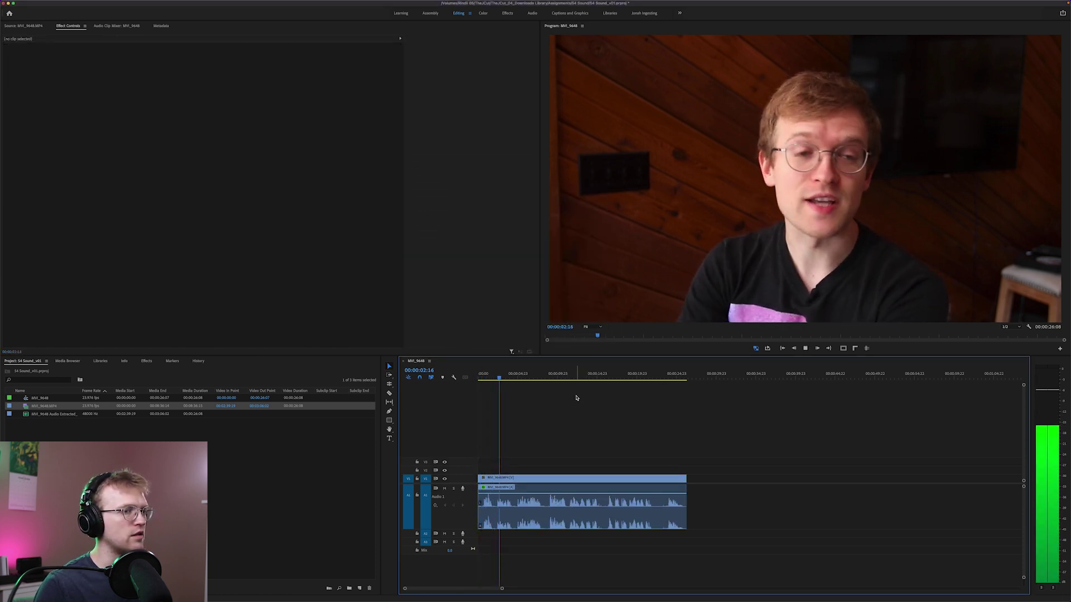
key("space")
key("d")
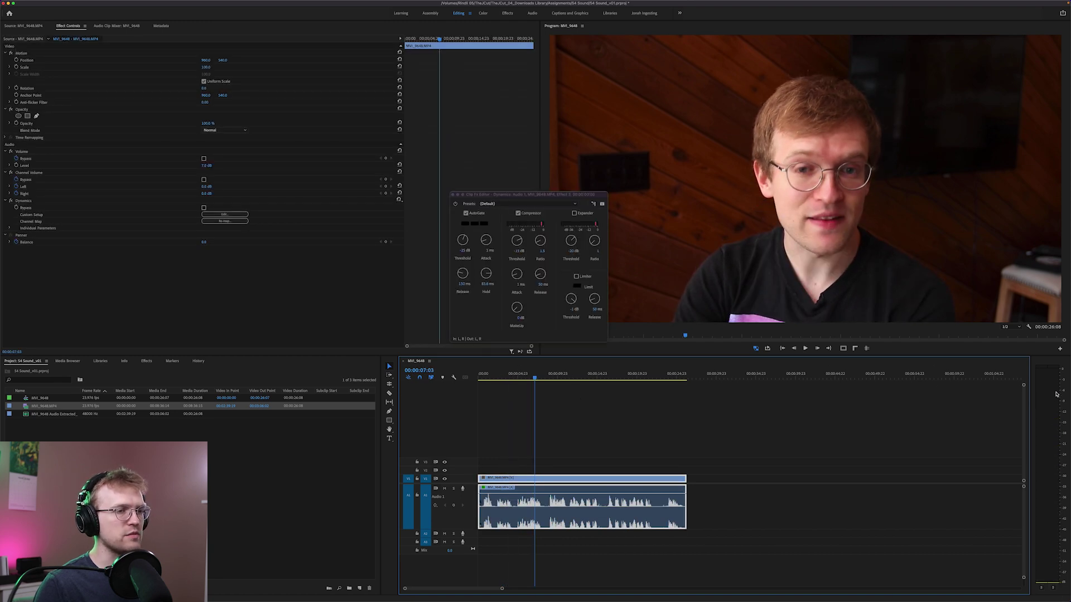
Set the Compressor threshold to -12 dB.
left_click(518, 251)
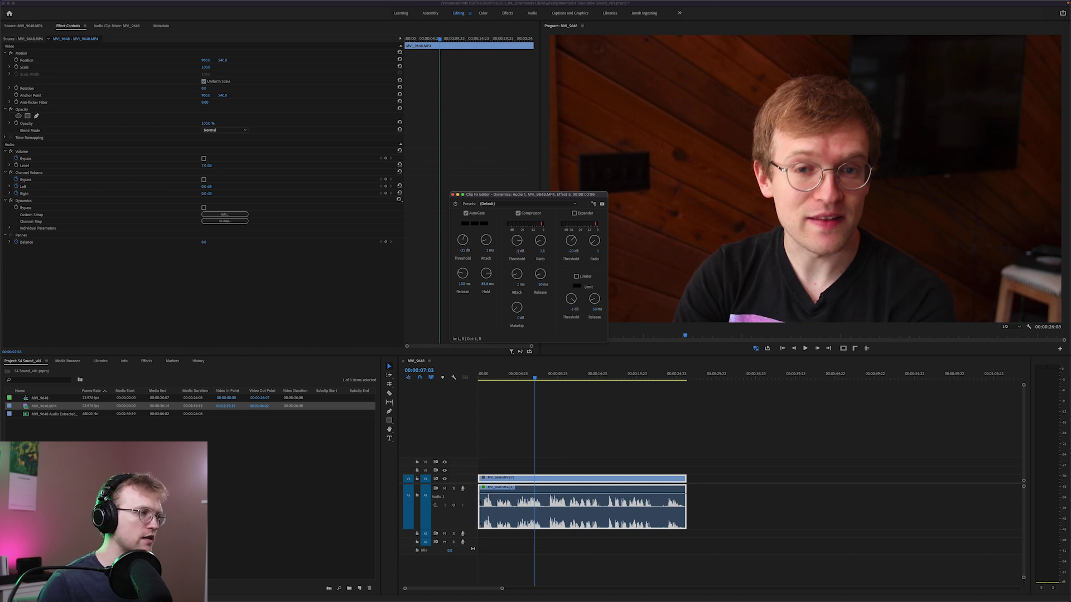
left_click(515, 251)
type("-12")
key("Return")
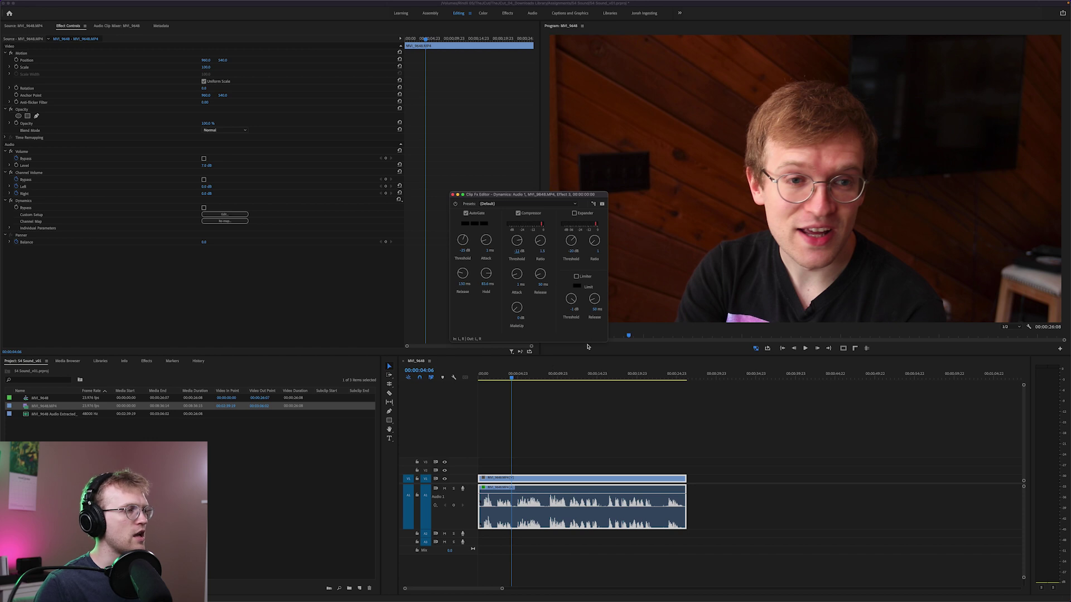
Play the clip from near the start to about 14 seconds to check the compression, and close the Dynamics editor.
left_click(483, 377)
left_click(547, 399)
key("space")
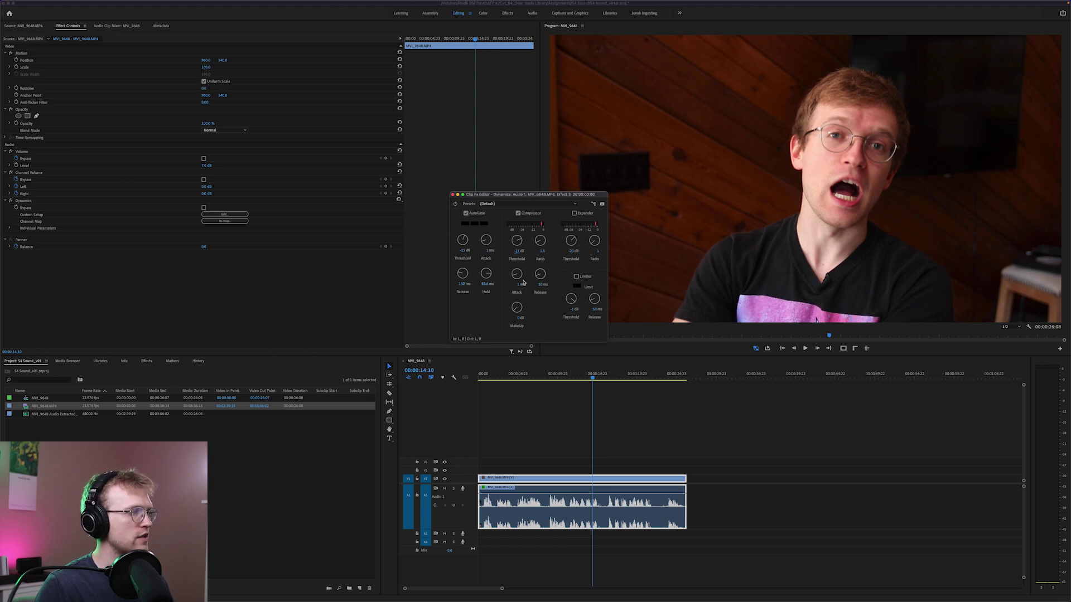
left_click_drag(557, 197, 547, 194)
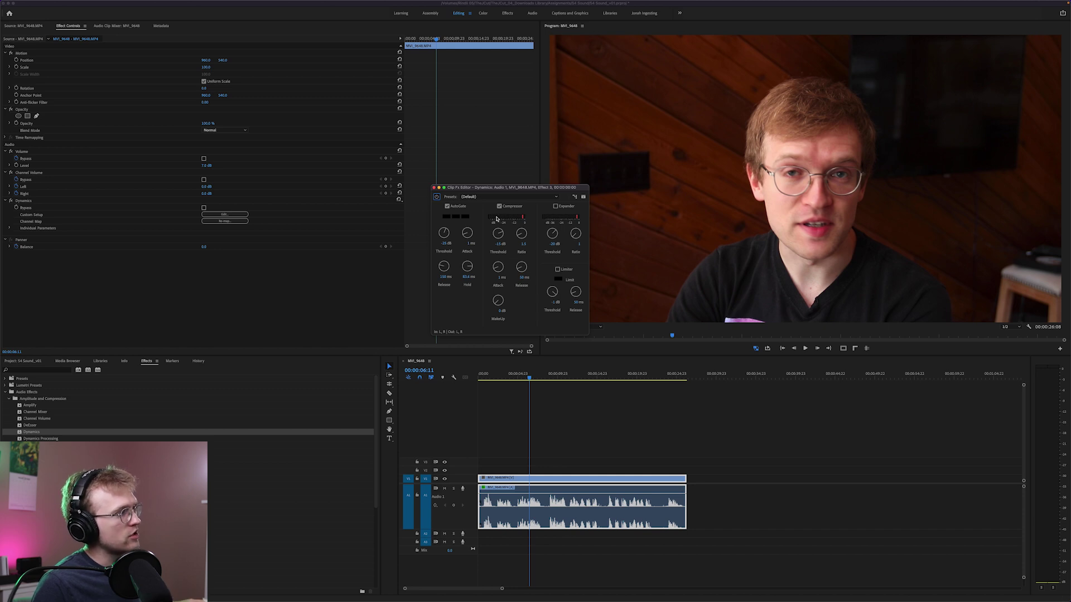
left_click(434, 187)
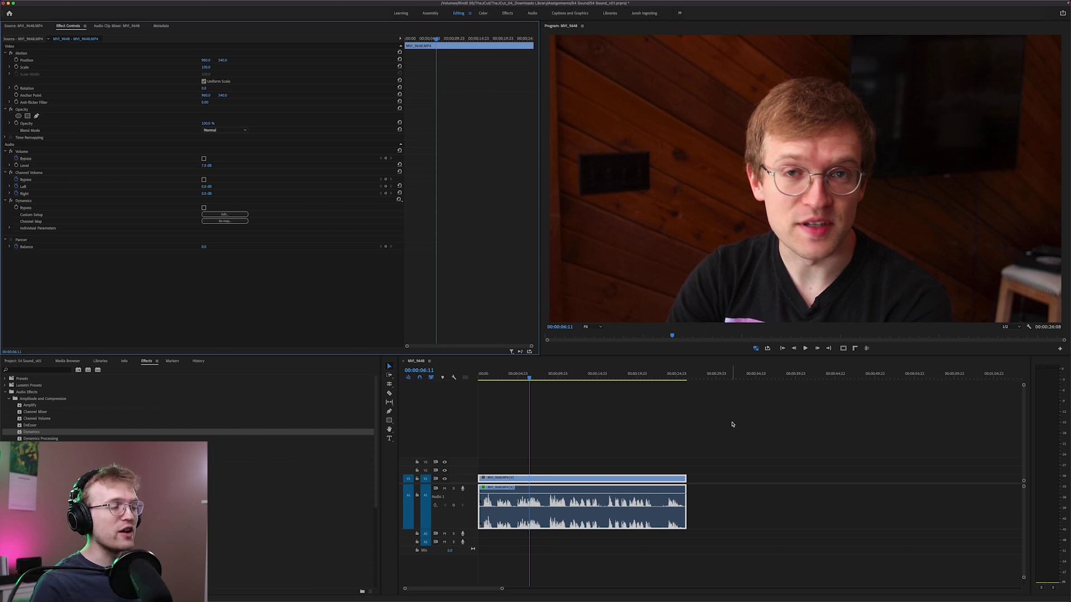
Add volume keyframes around the loud peaks at about 1 and 9 seconds and dip the clip's level at each peak.
left_click(485, 496)
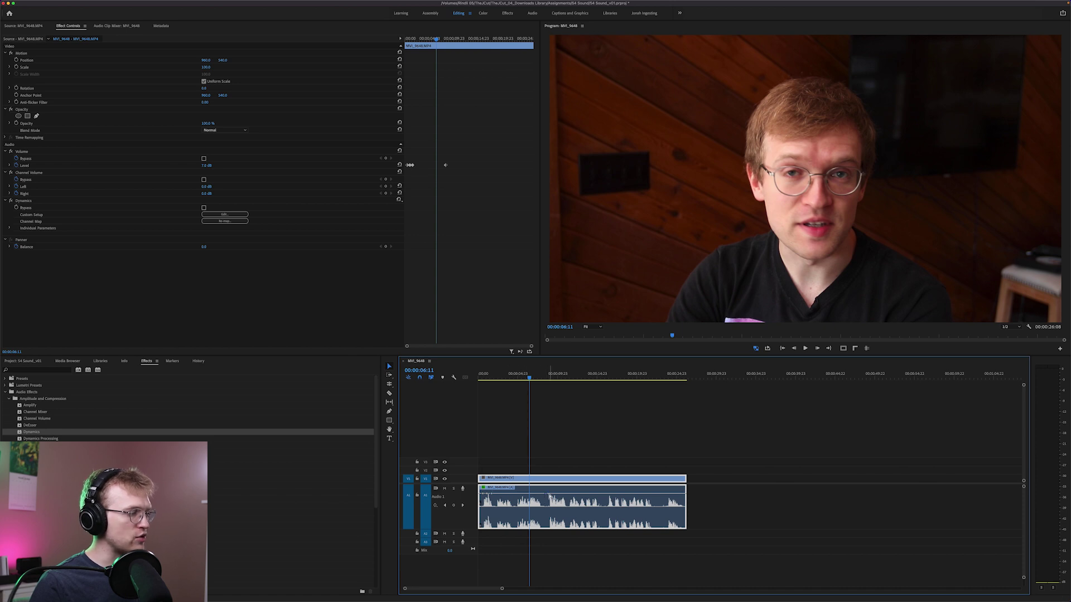
left_click(556, 496, "super")
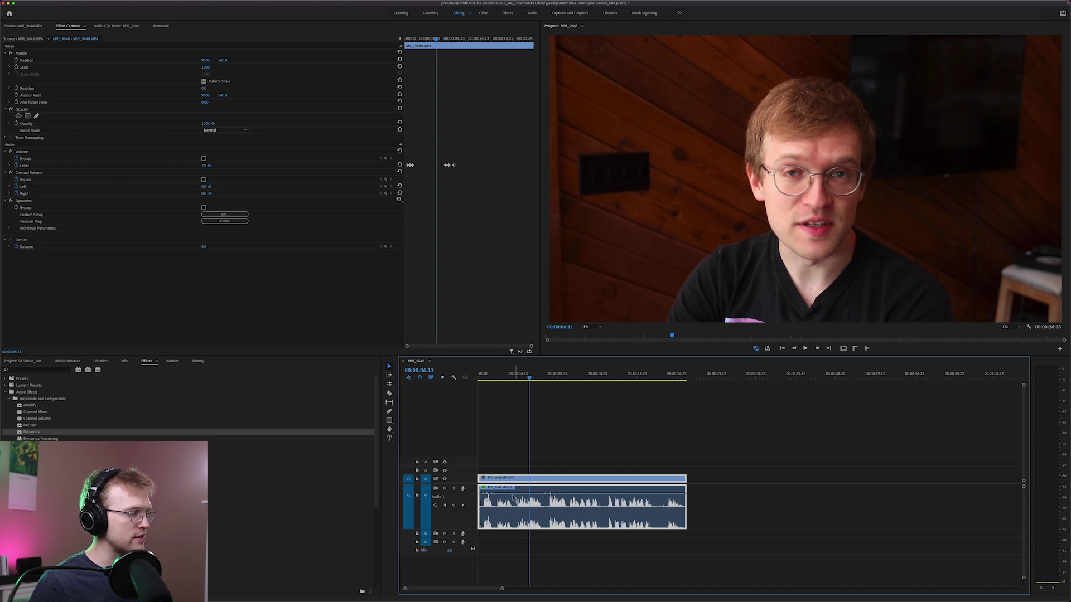
left_click_drag(486, 495, 487, 498)
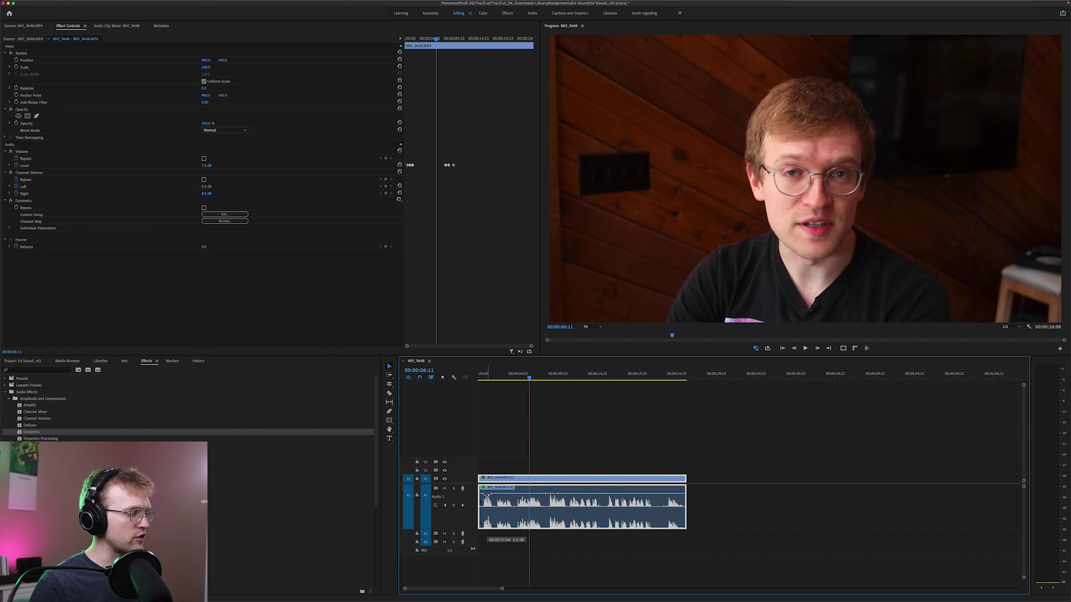
left_click_drag(554, 493, 553, 496)
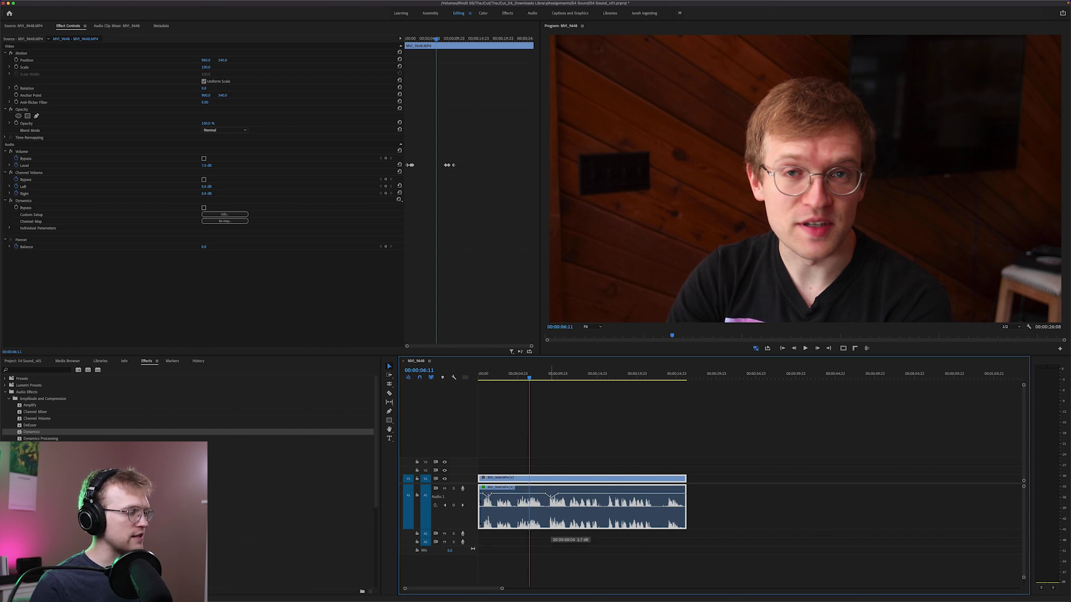
Deselect the clip and play it from the sequence start to about 4 seconds to judge the volume dips.
key("Home")
key("space")
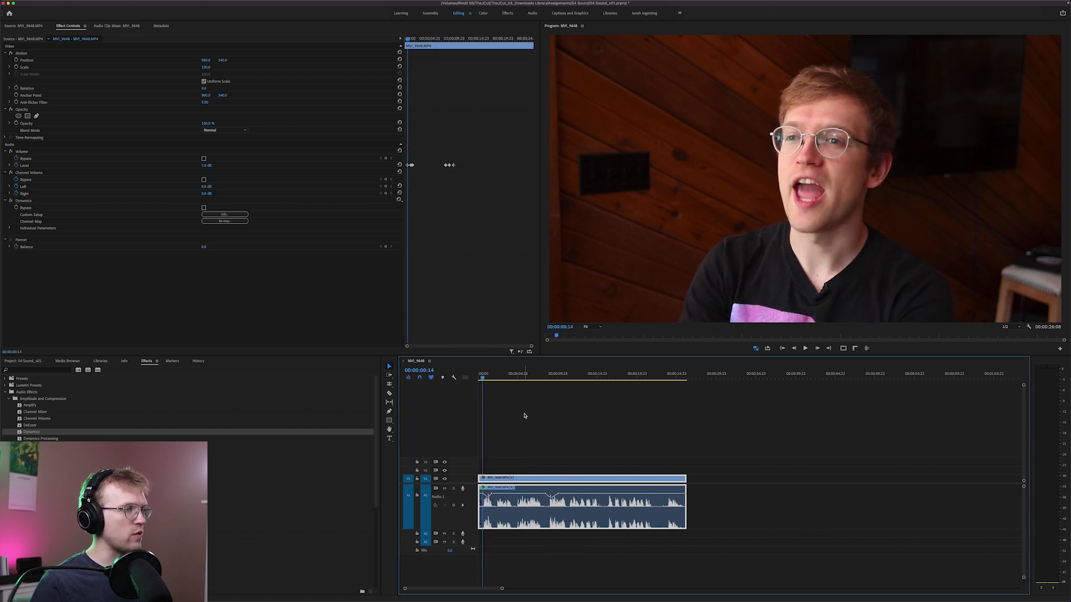
left_click(525, 416)
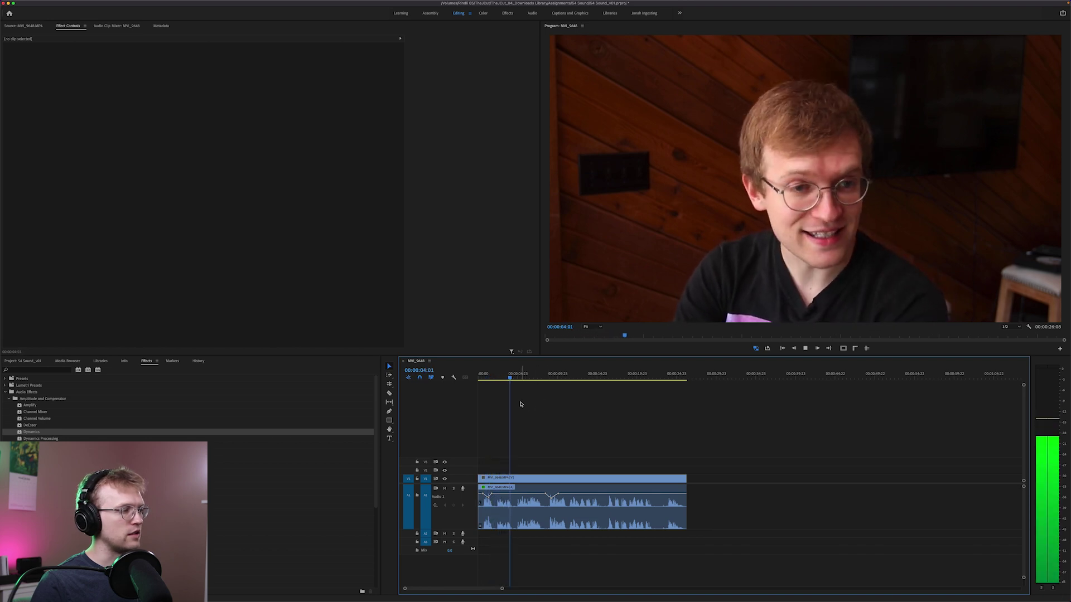
key("space")
key("d")
Undo the volume keyframes and level dips on the audio clip.
key("super+z")
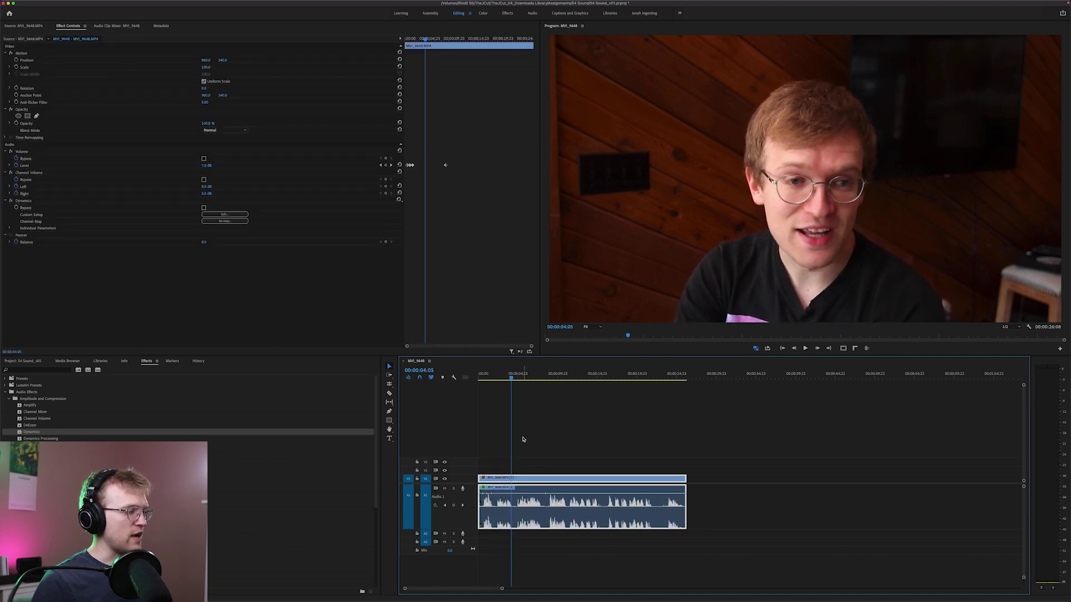
key("super+z")
key("super+z")
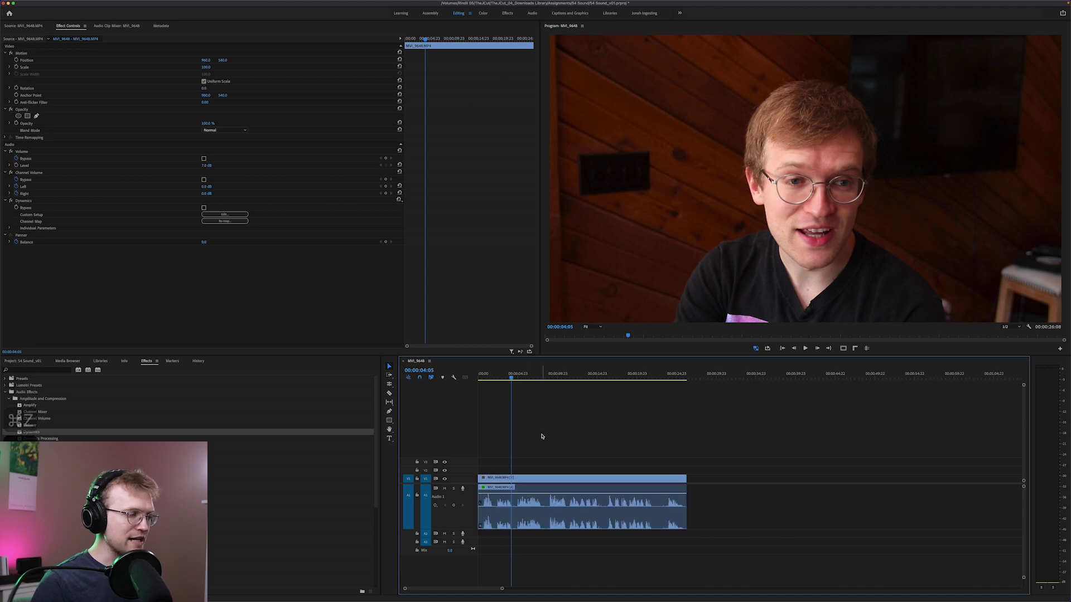
Play the clip from near the start to about 10 seconds to hear the audio without the volume dips.
left_click(484, 378)
key("space")
key("d")
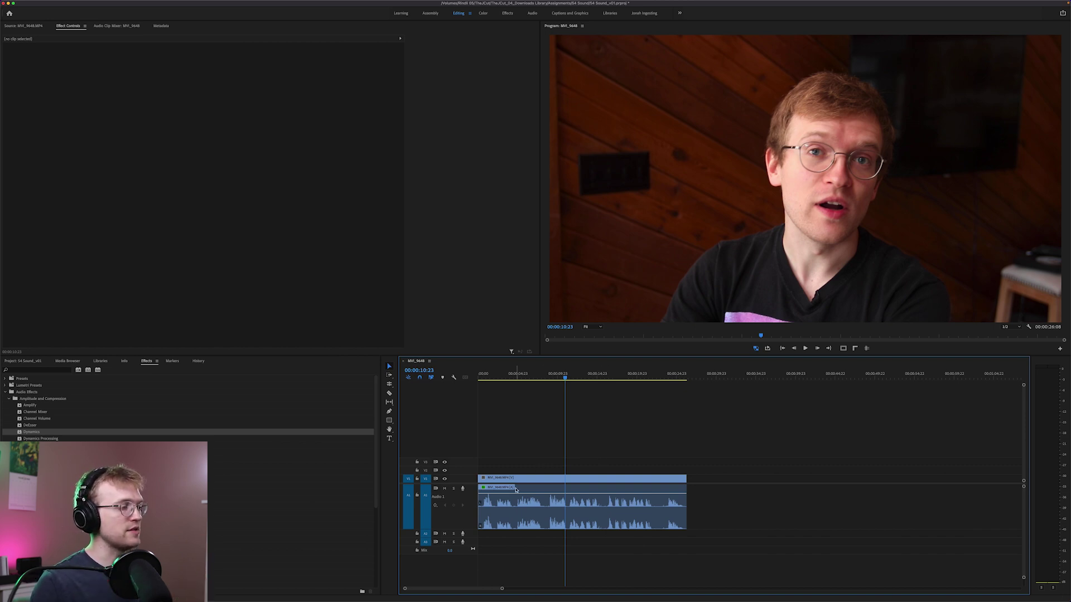
left_click(522, 497)
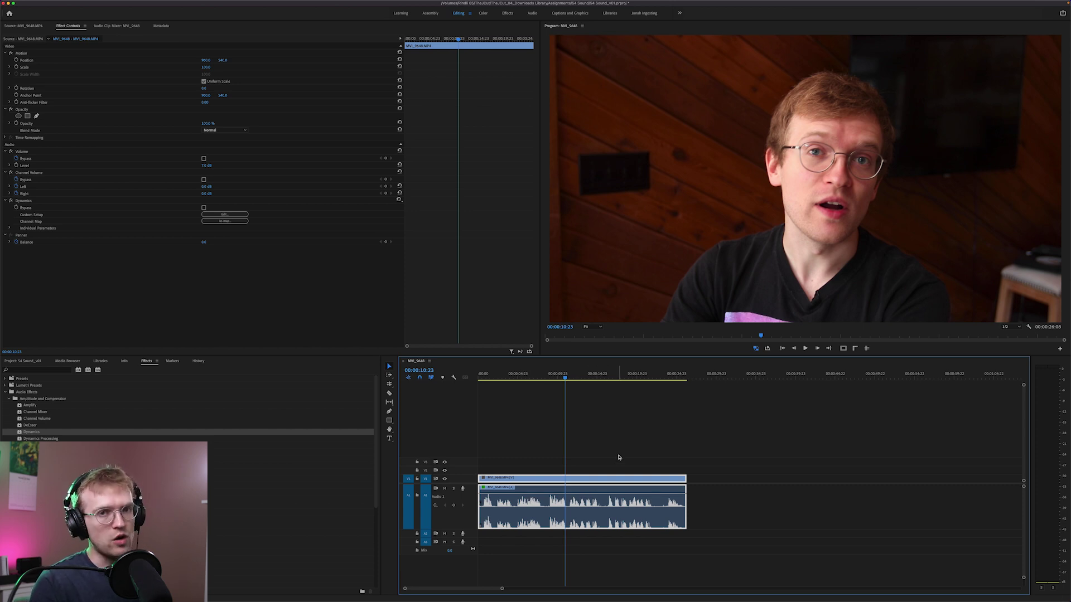
left_click(592, 458)
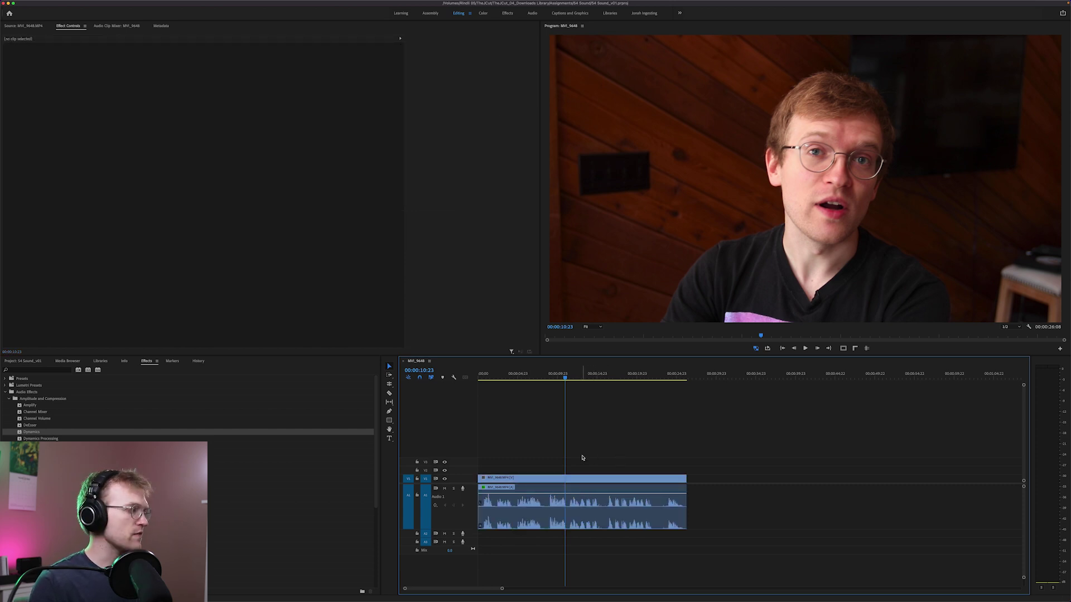
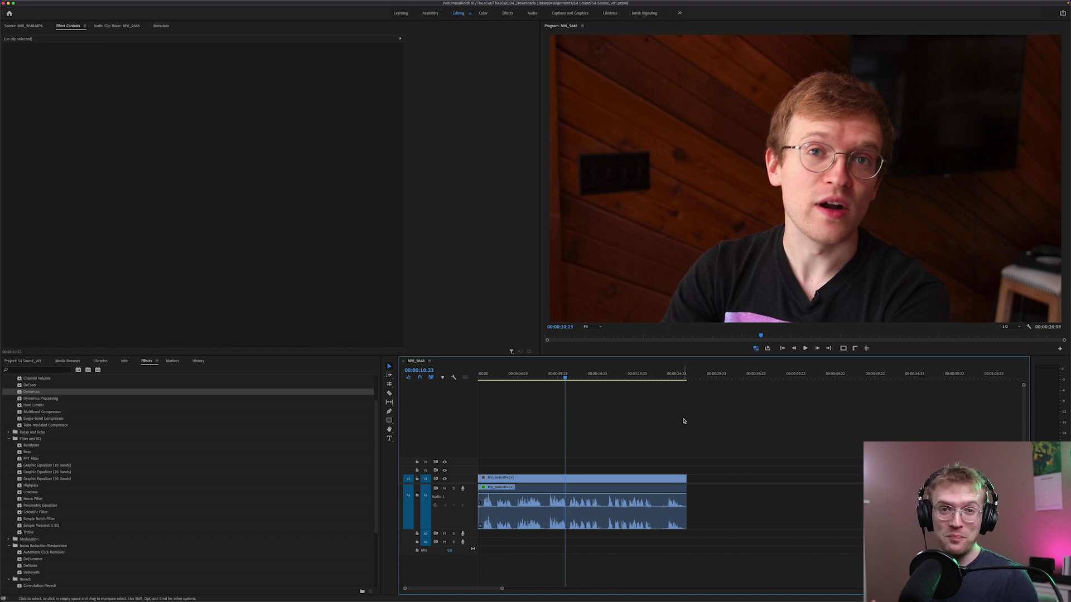
key("super+Tab")
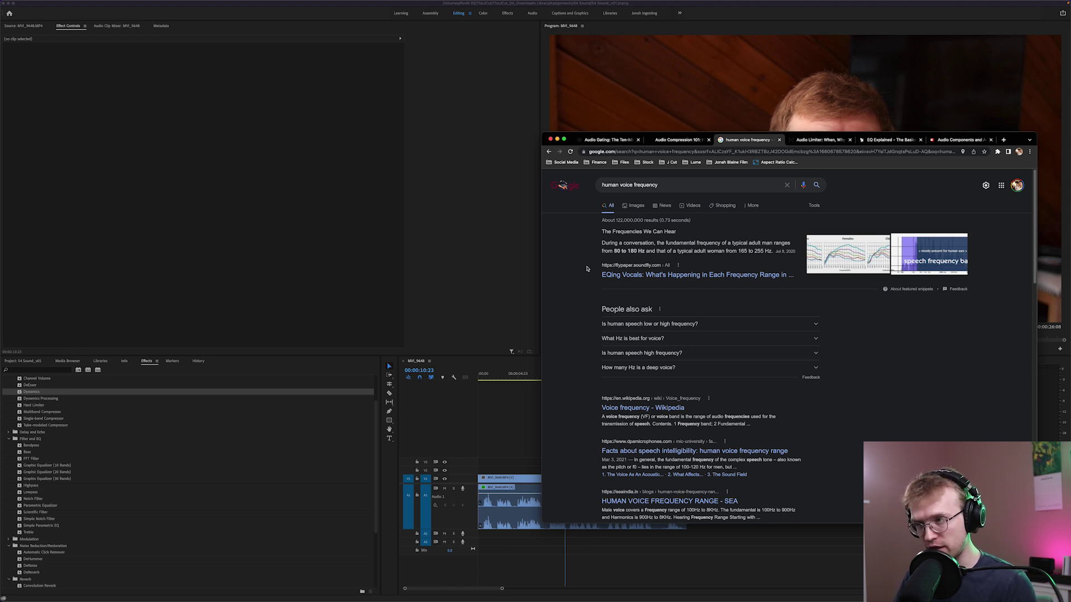
left_click(497, 428)
Find the Studio Reverb effect among the audio effects and apply it to the talking-head clip's audio.
scroll(53, 474, "down", 5)
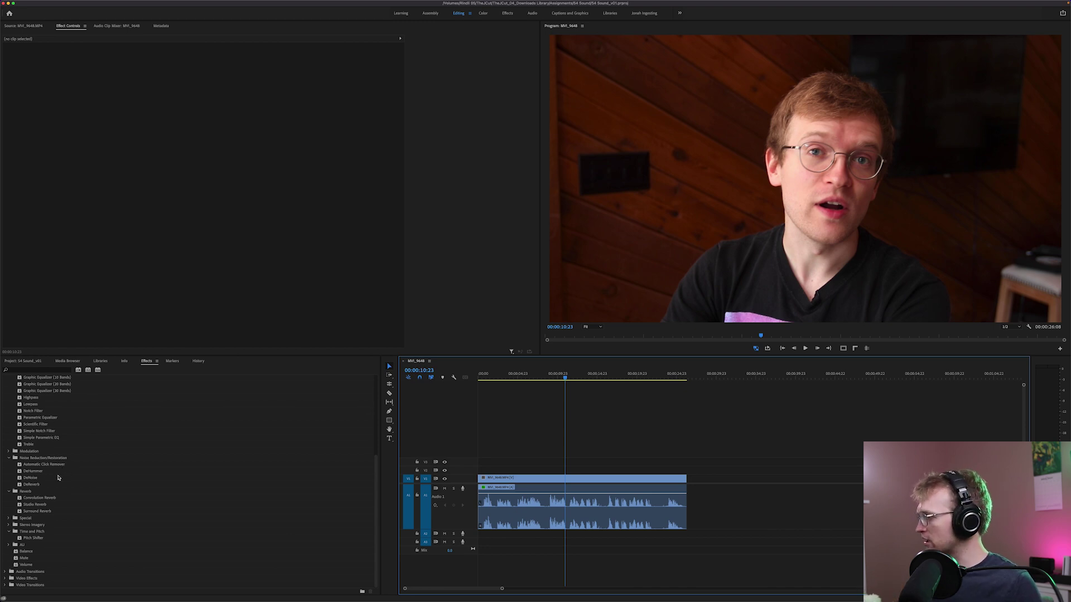
scroll(61, 474, "up", 3)
left_click(36, 392)
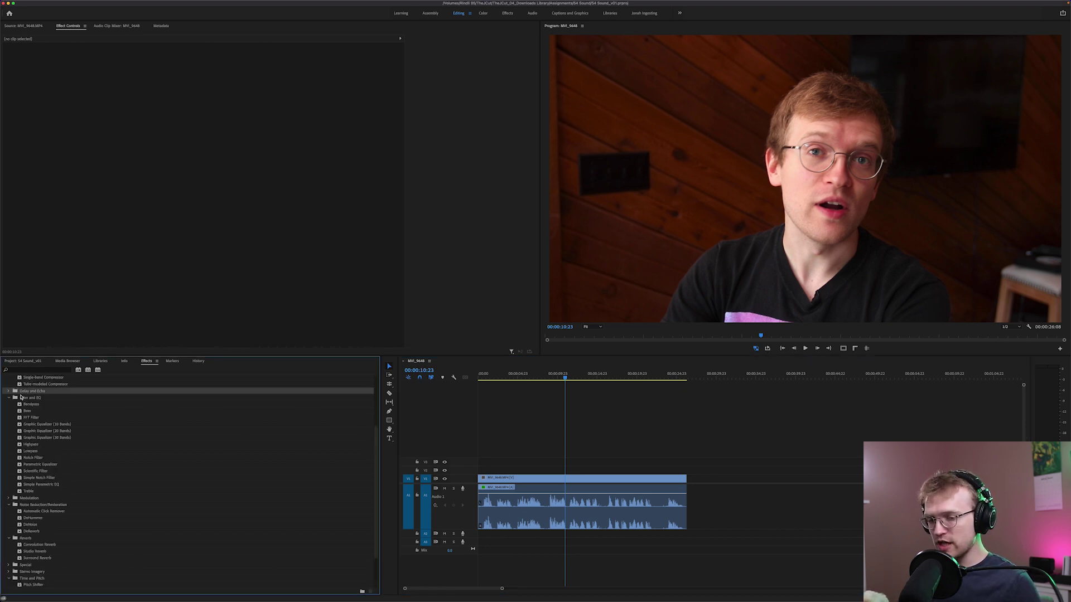
scroll(39, 413, "down", 3)
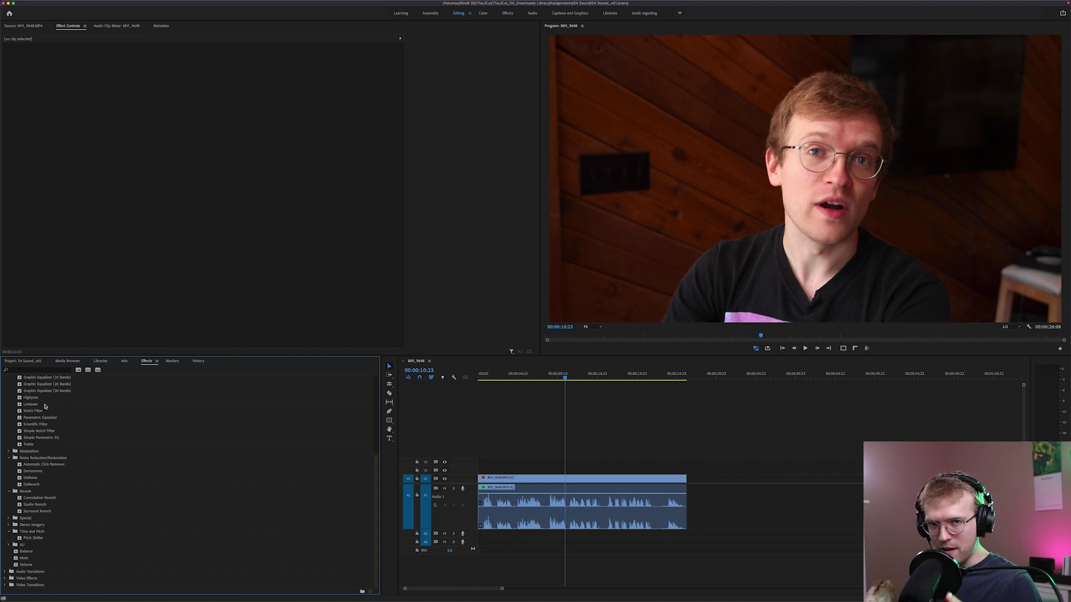
left_click_drag(19, 506, 507, 517)
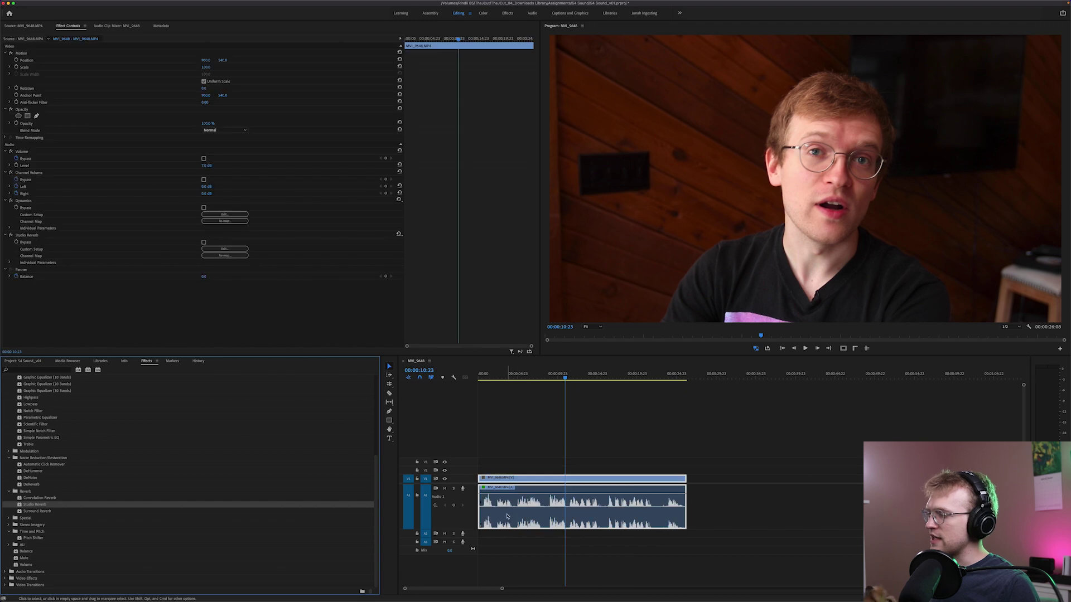
left_click(544, 445)
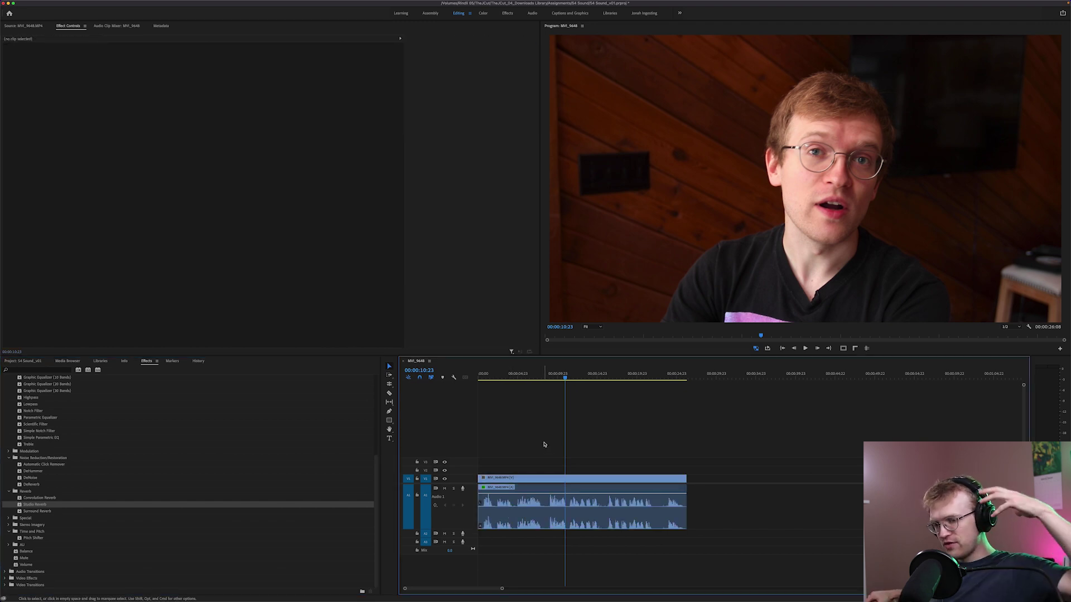
Play the clip from the sequence start to about 2 seconds to hear the reverb.
key("Home")
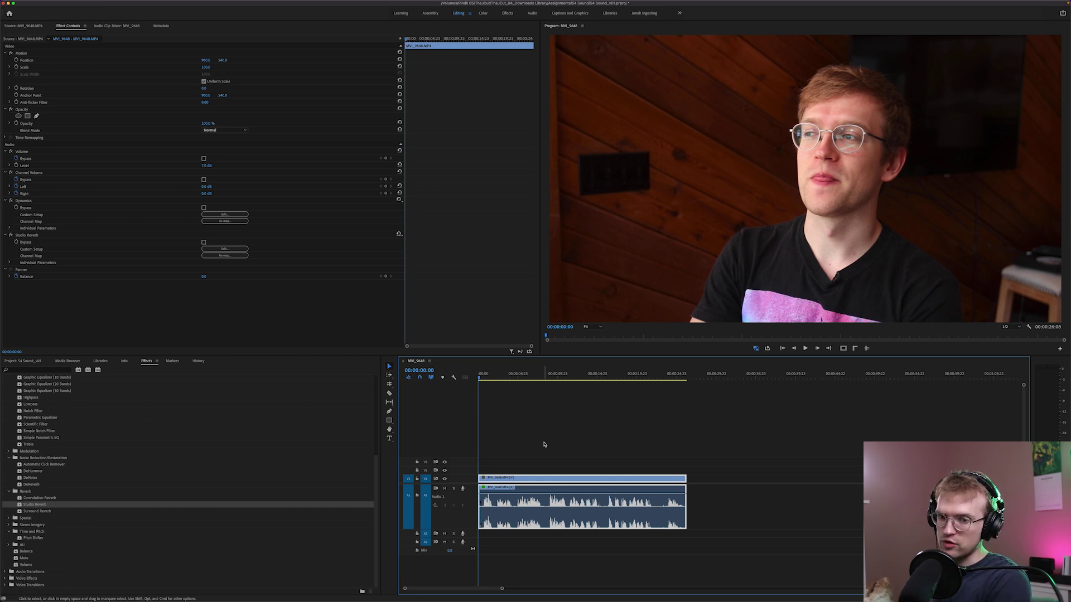
key("space")
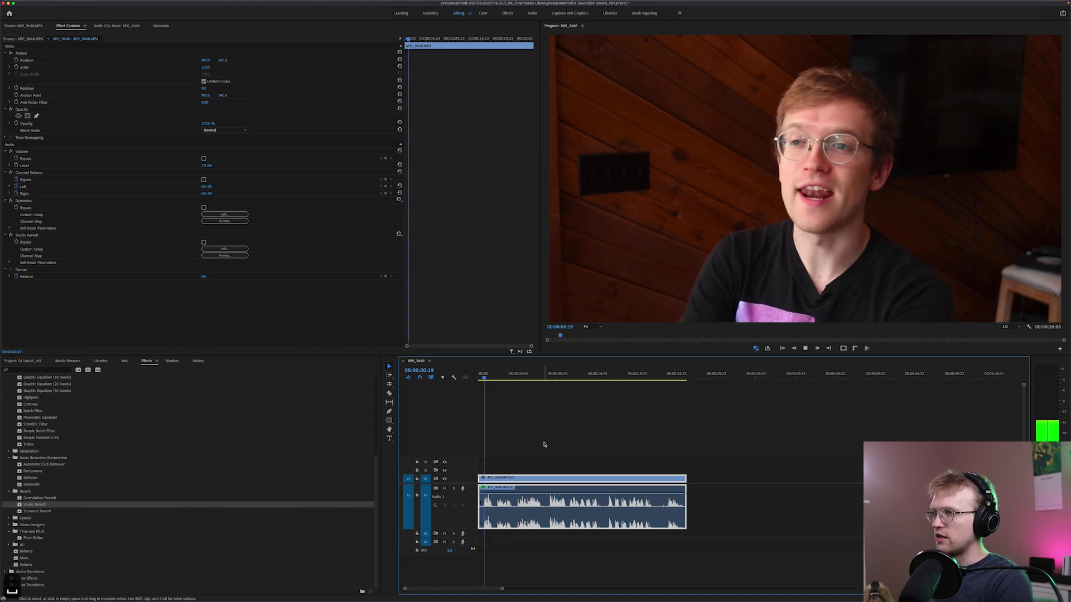
key("space")
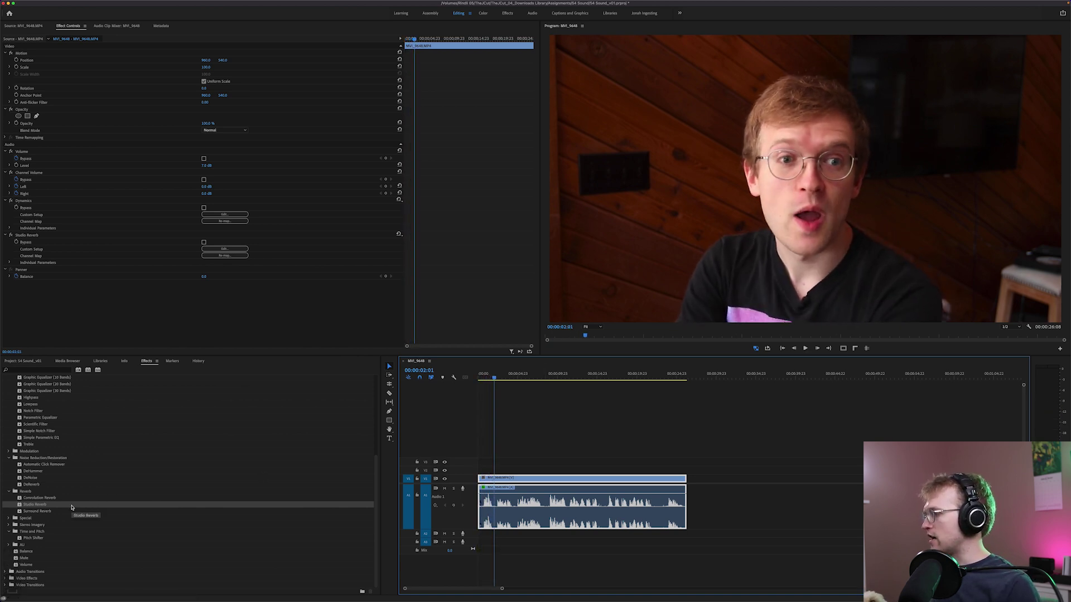
View the Studio Reverb custom settings, close its editor and undo adding the effect.
left_click(215, 248)
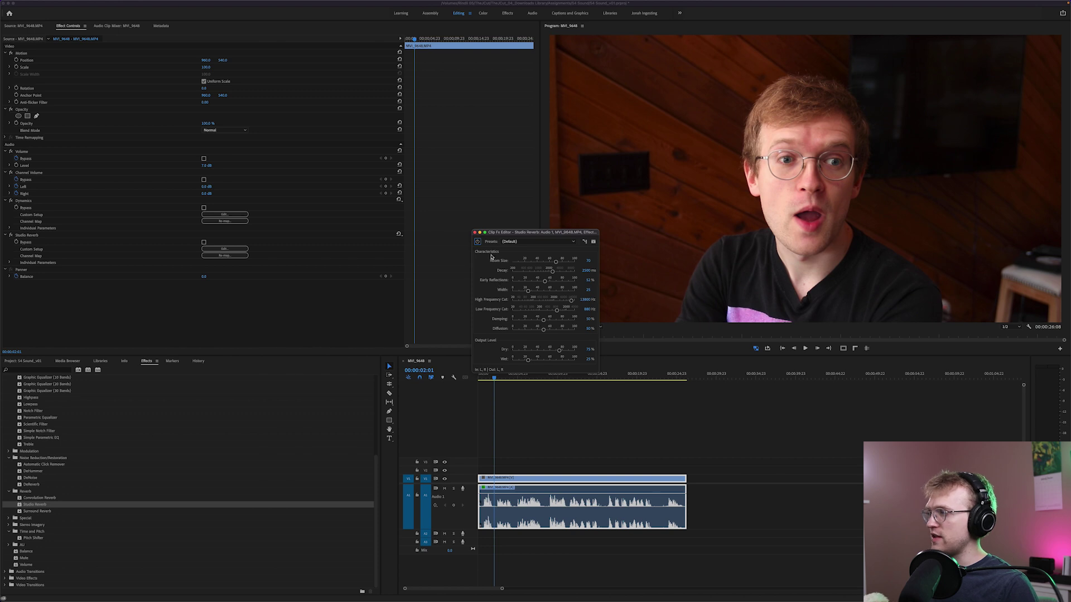
left_click(476, 233)
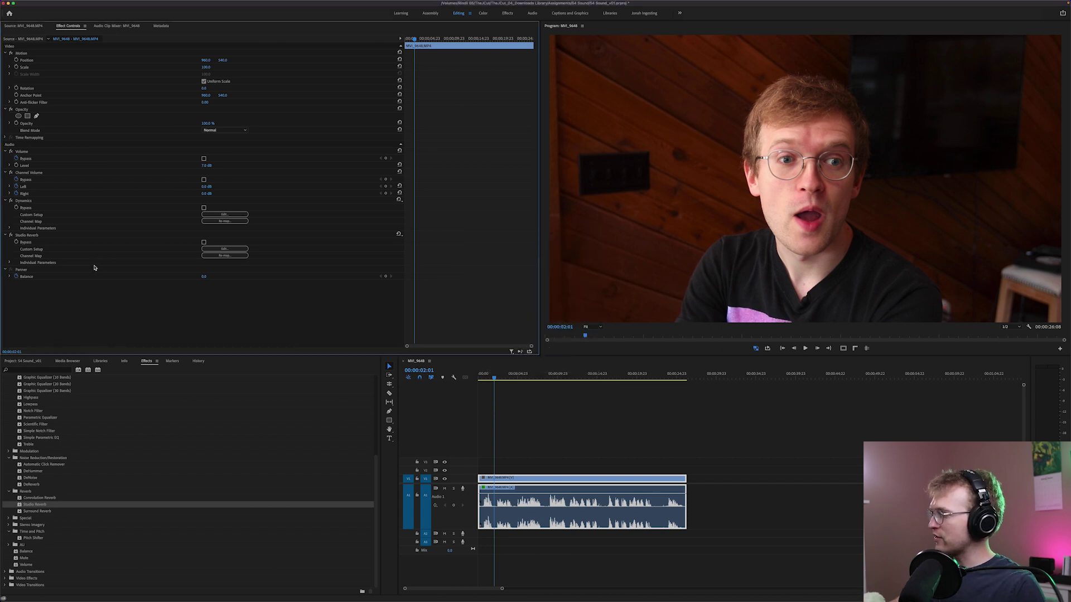
key("super+z")
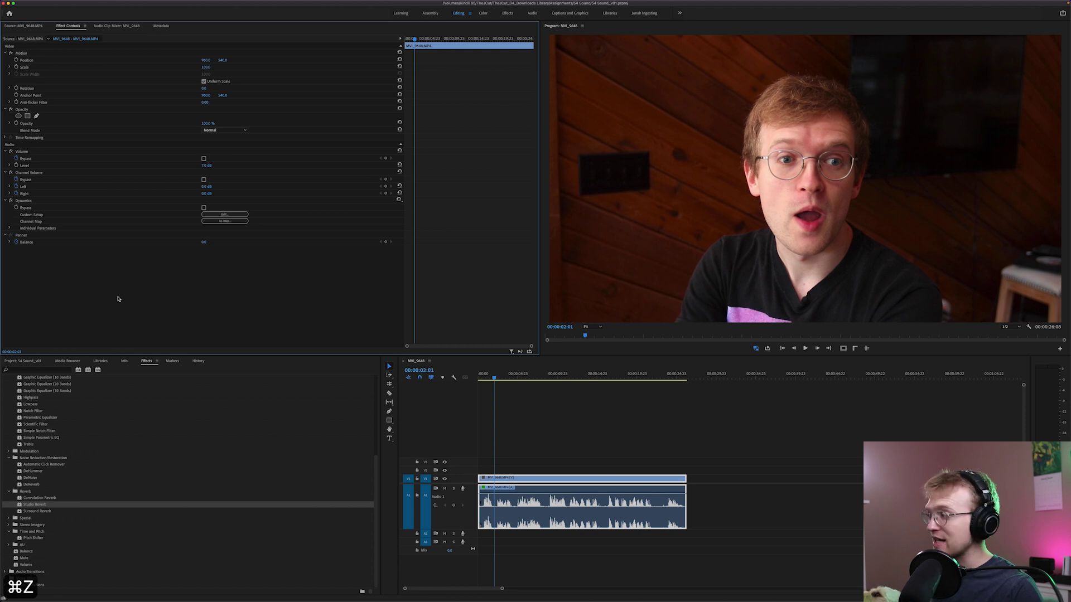
Apply the Pitch Shifter effect to the clip's audio and adjust it in its custom editor.
left_click(23, 537)
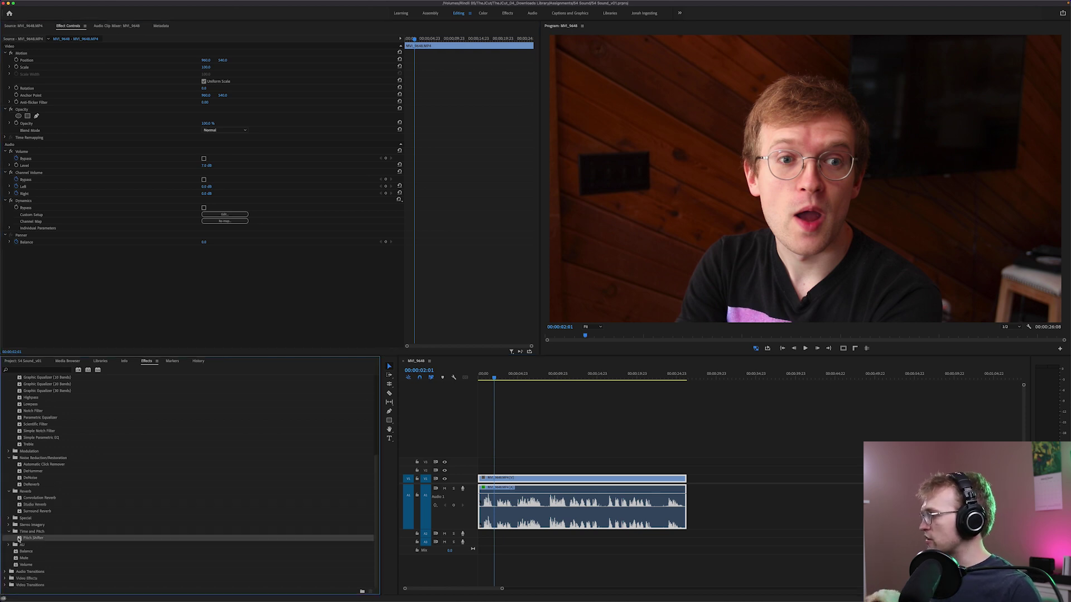
left_click_drag(20, 540, 557, 505)
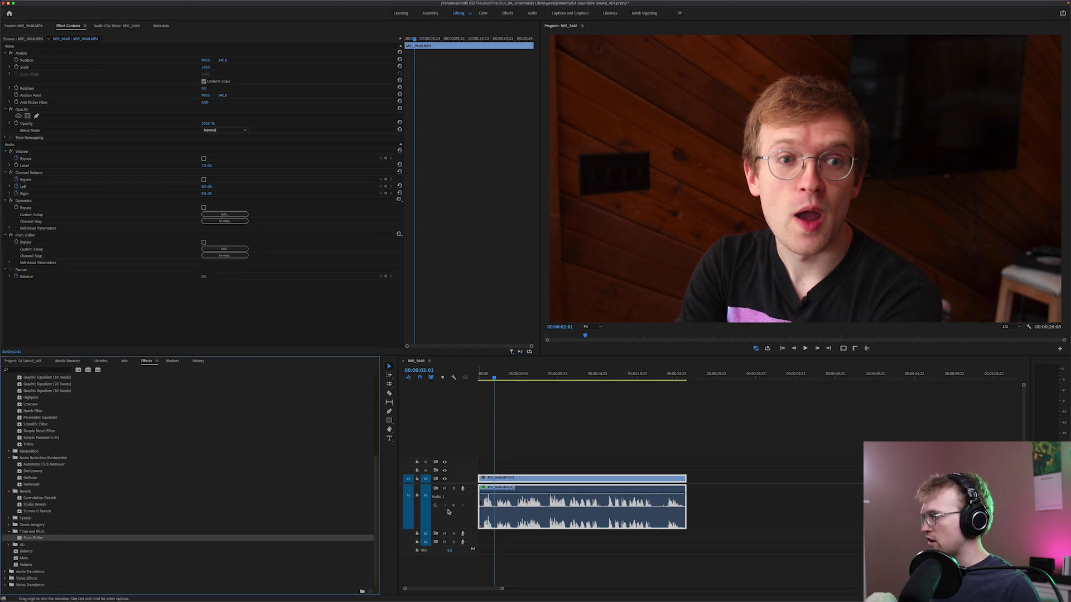
left_click(225, 248)
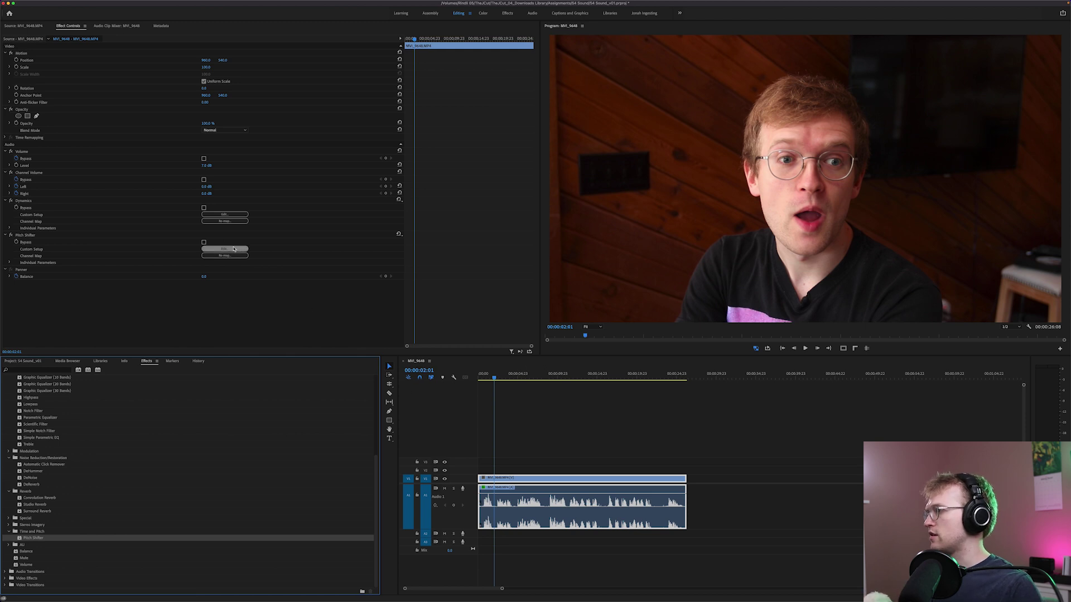
left_click_drag(535, 272, 556, 274)
Play the clip from the start to about 4 seconds to hear the pitch shift, and undo adding the Pitch Shifter effect.
left_click(513, 414)
left_click(479, 378)
left_click(514, 401)
key("space")
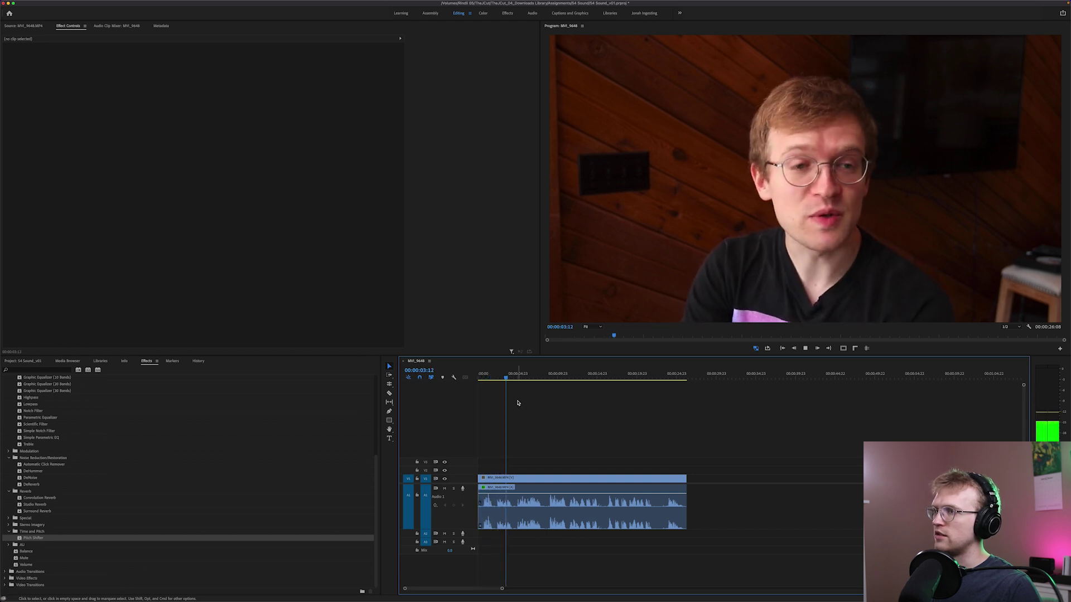
key("space")
key("super+z")
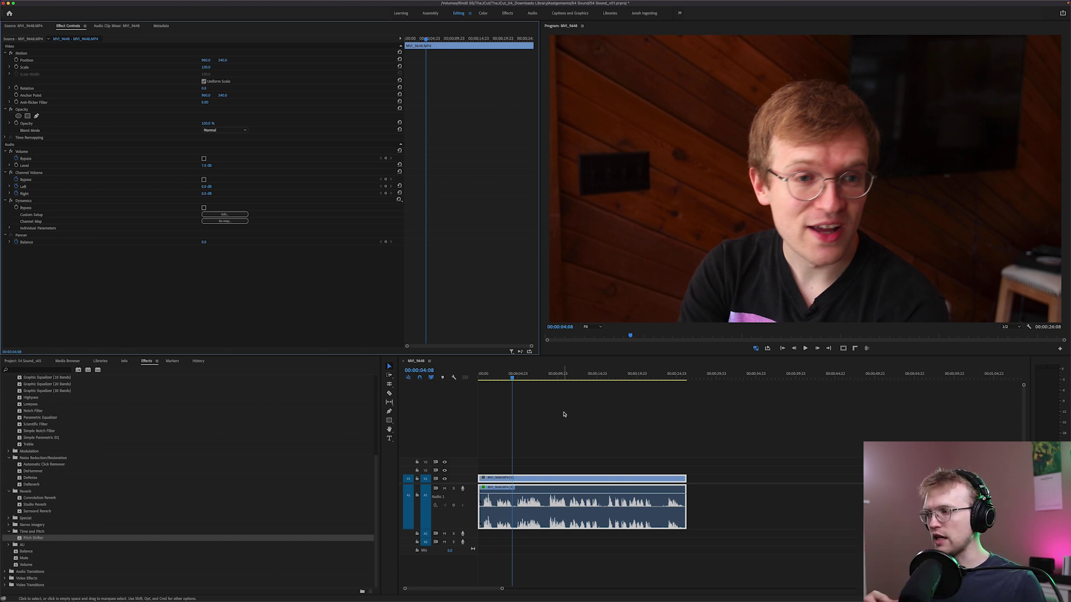
left_click(575, 414)
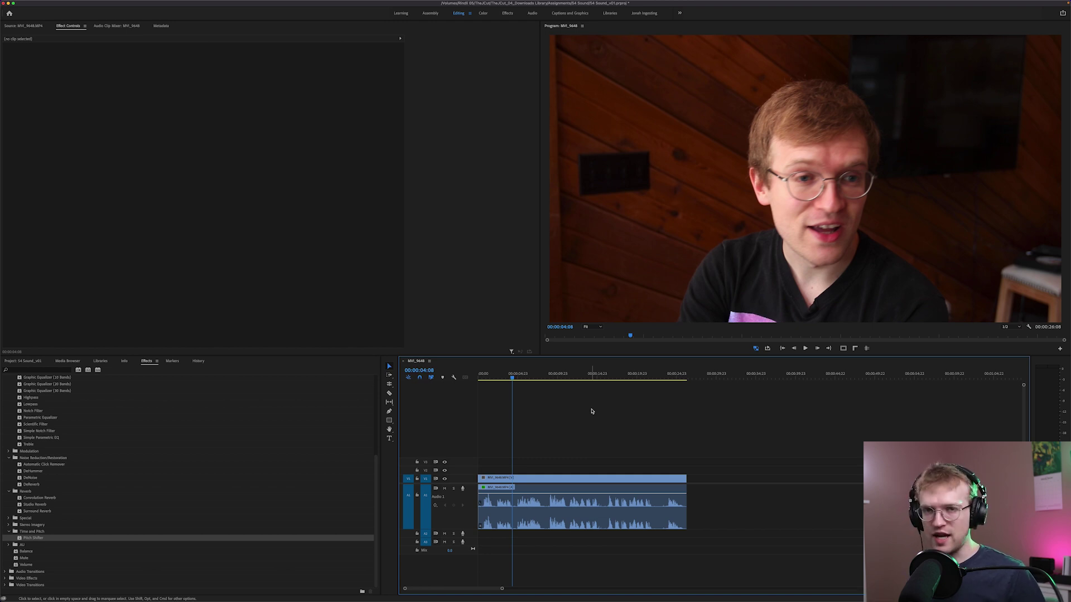
Enlarge the timeline view and expand the Modulation group of audio effects to view its contents.
key("=")
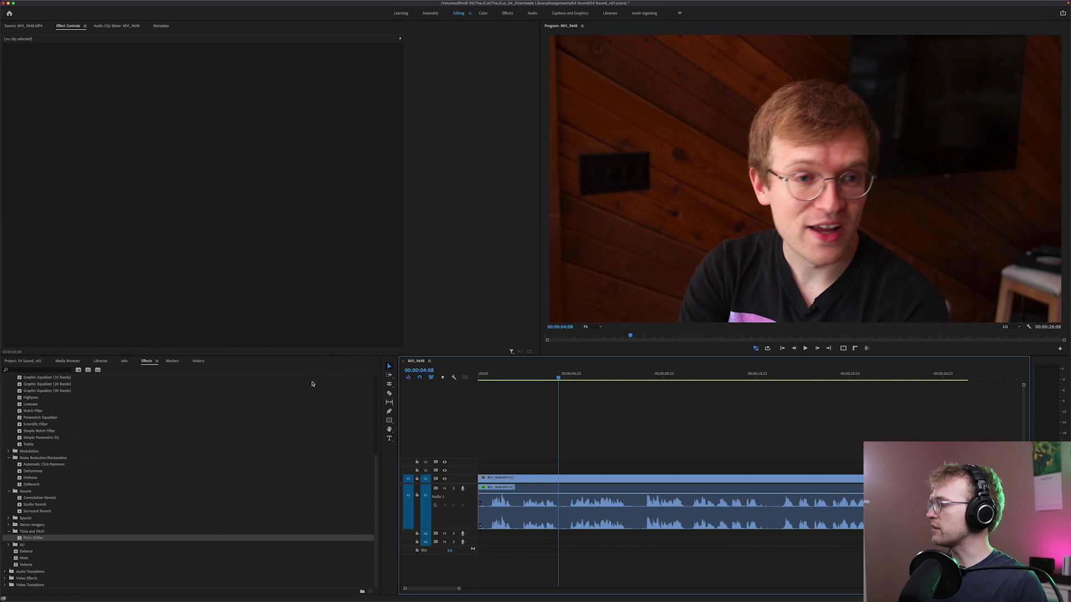
left_click(9, 452)
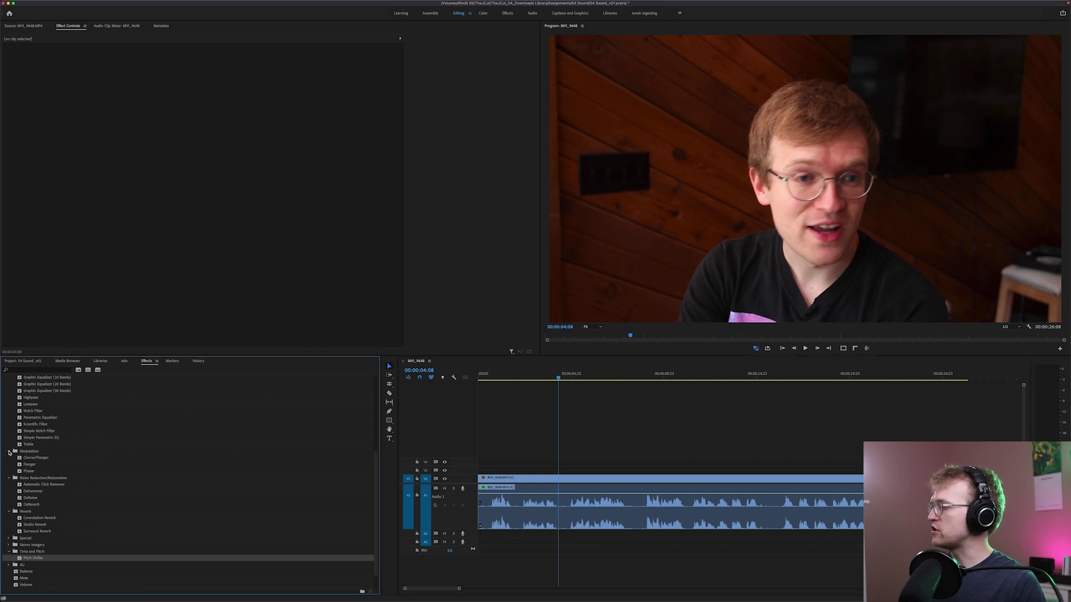
left_click(570, 384)
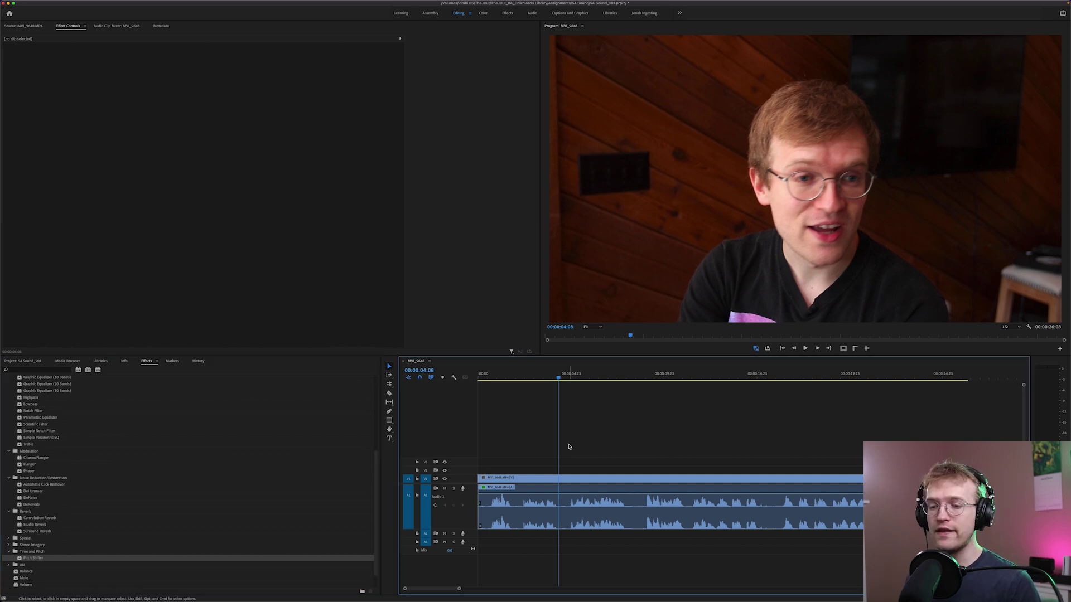